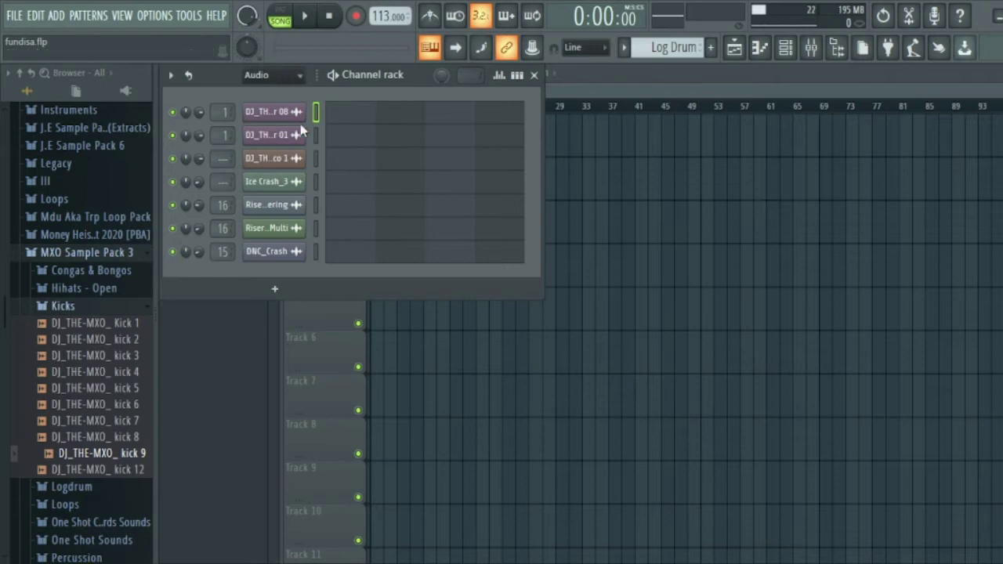
- Show all channels in the channel rack and look into the DJ_THE-MXO_Open Hihat 02 channel's piano roll
click(273, 102)
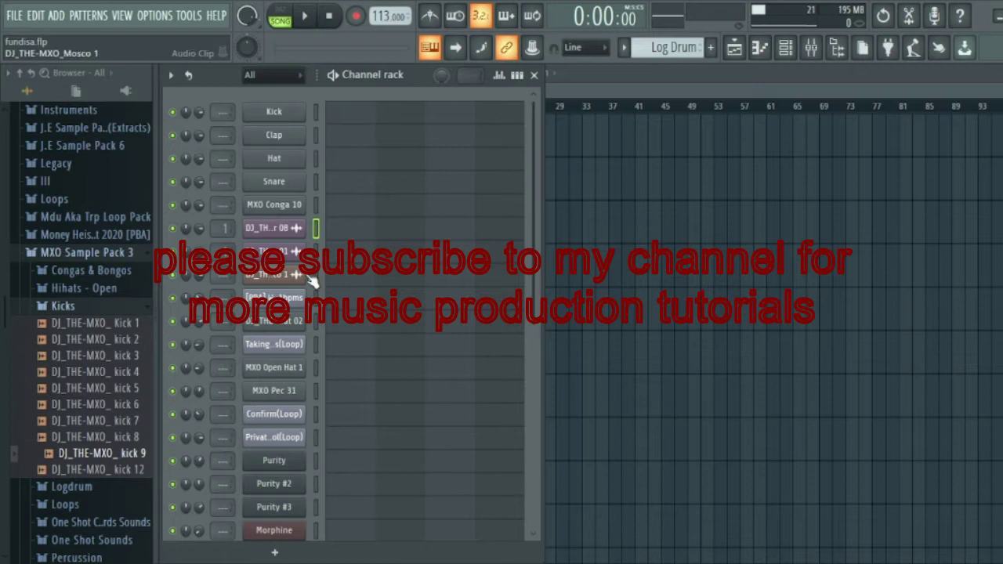
click(343, 332)
right_click(329, 333)
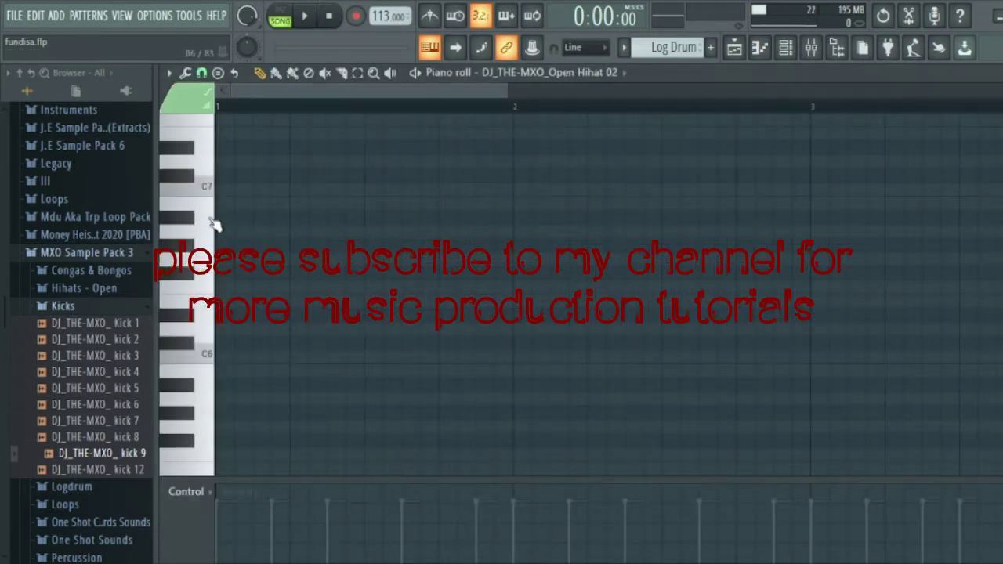
scroll(239, 318, down, 4)
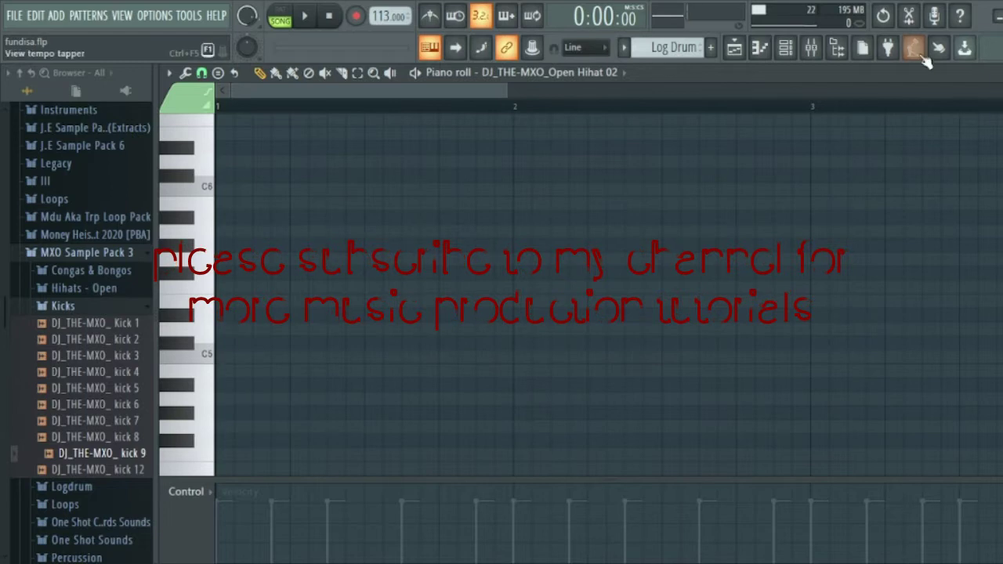
click(785, 47)
scroll(351, 370, down, 5)
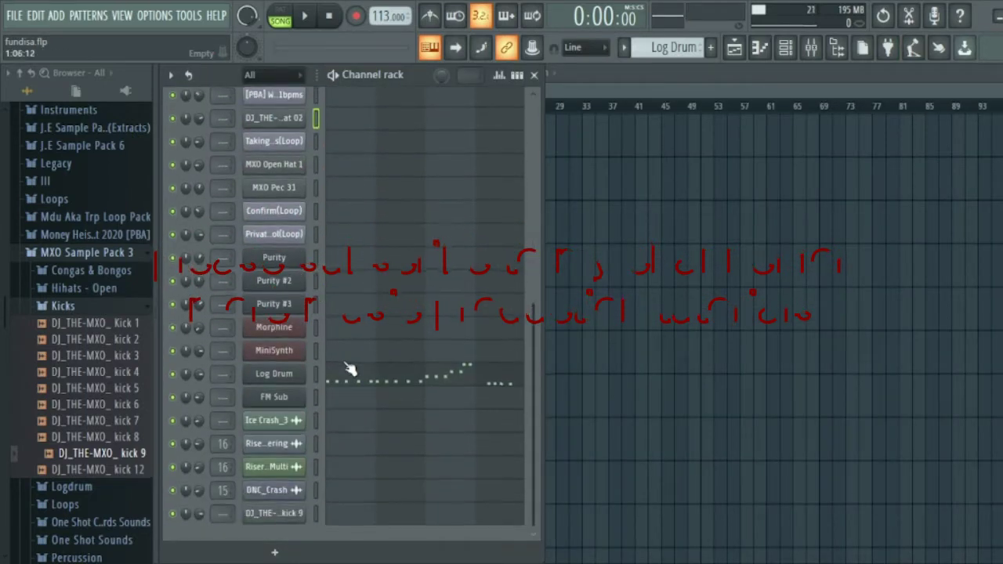
- In the kick 9 channel's piano roll, place C5 notes on all four beats of bar 1 and the first beat of bar 2
click(361, 515)
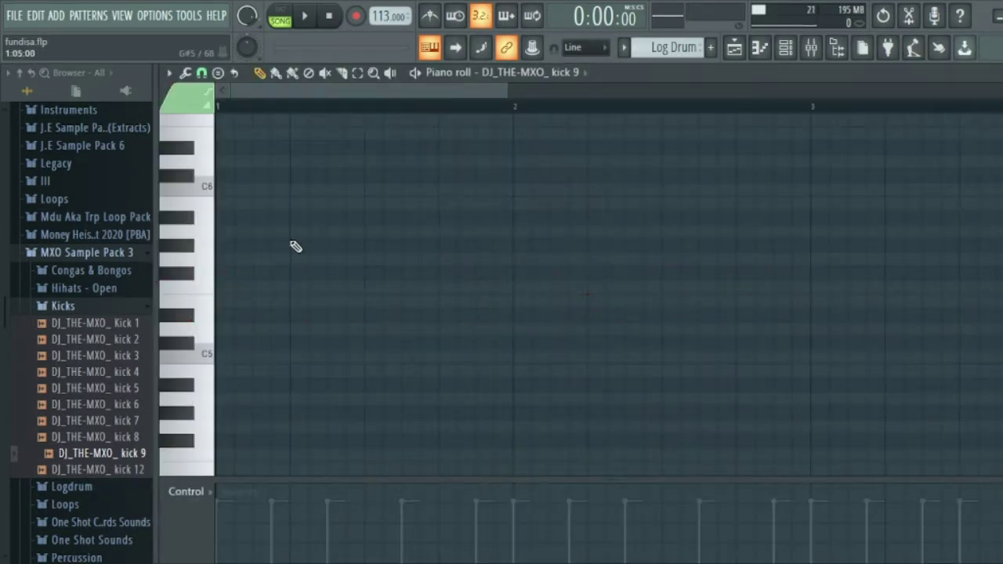
click(235, 315)
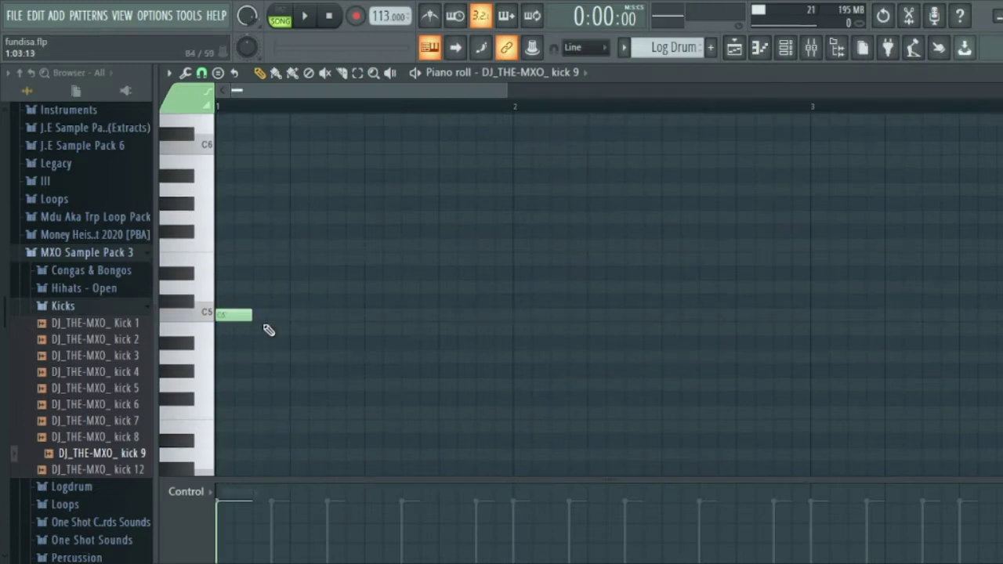
click(308, 315)
click(382, 315)
click(457, 315)
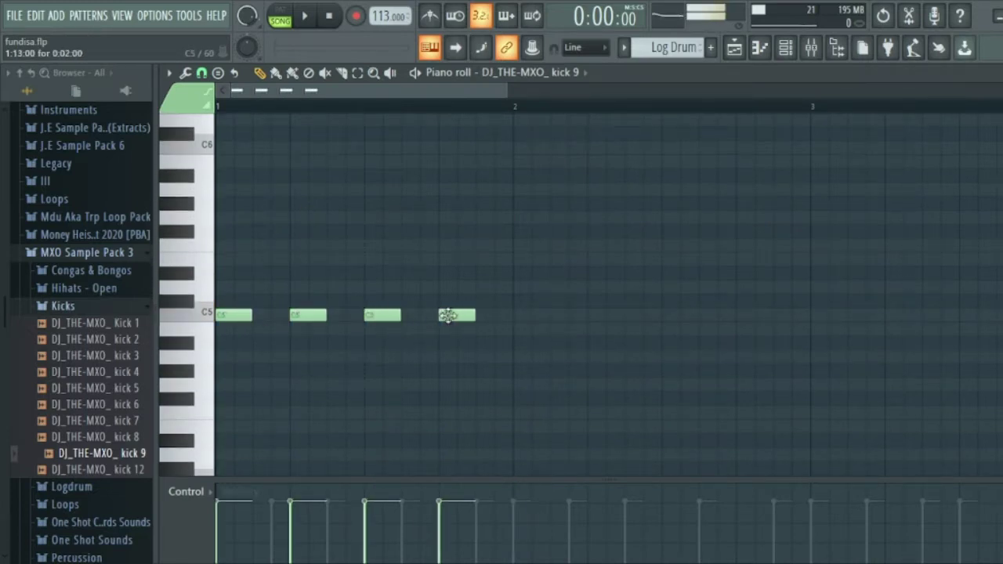
click(527, 315)
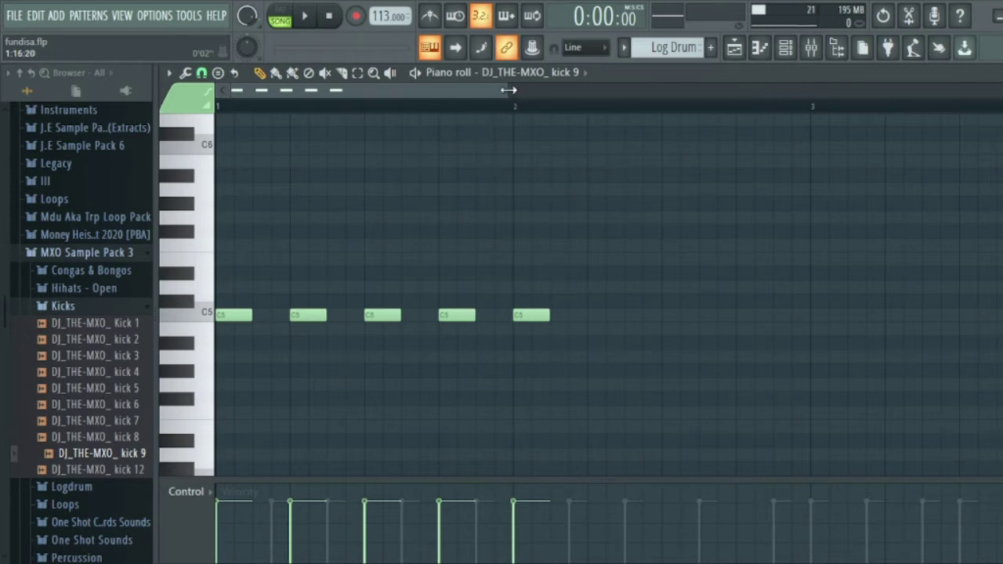
- Continue the C5 kick notes on every remaining beat through the end of bar 4 and return to the channel rack
drag(509, 89, 739, 90)
click(431, 317)
click(470, 317)
click(511, 317)
click(541, 317)
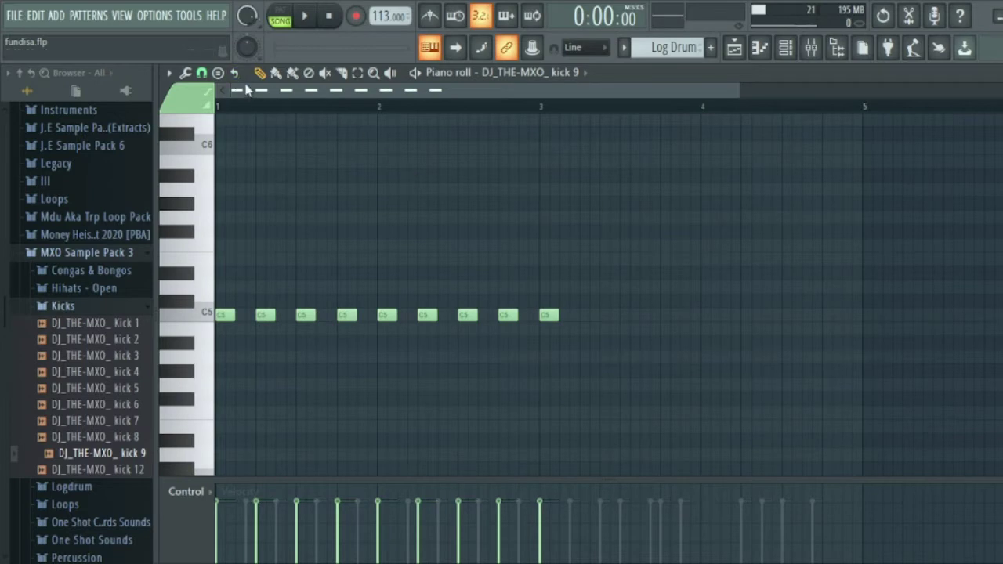
click(589, 317)
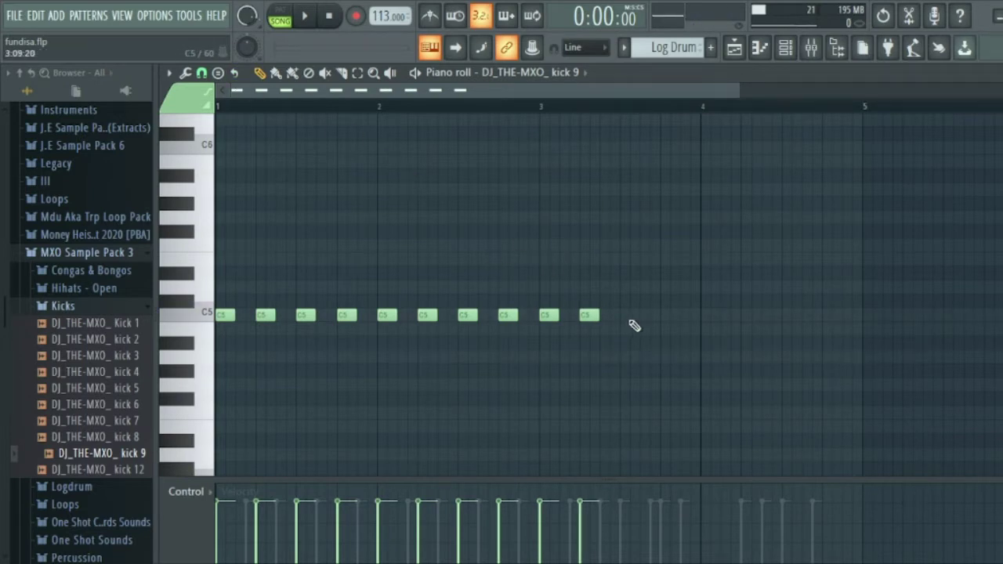
click(629, 316)
click(670, 317)
click(711, 317)
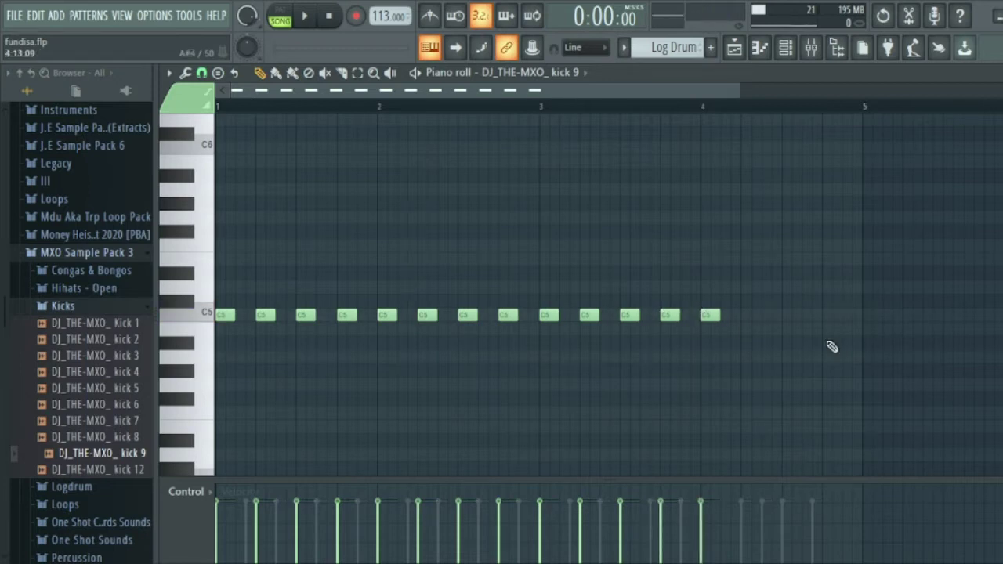
click(751, 317)
click(792, 317)
click(832, 316)
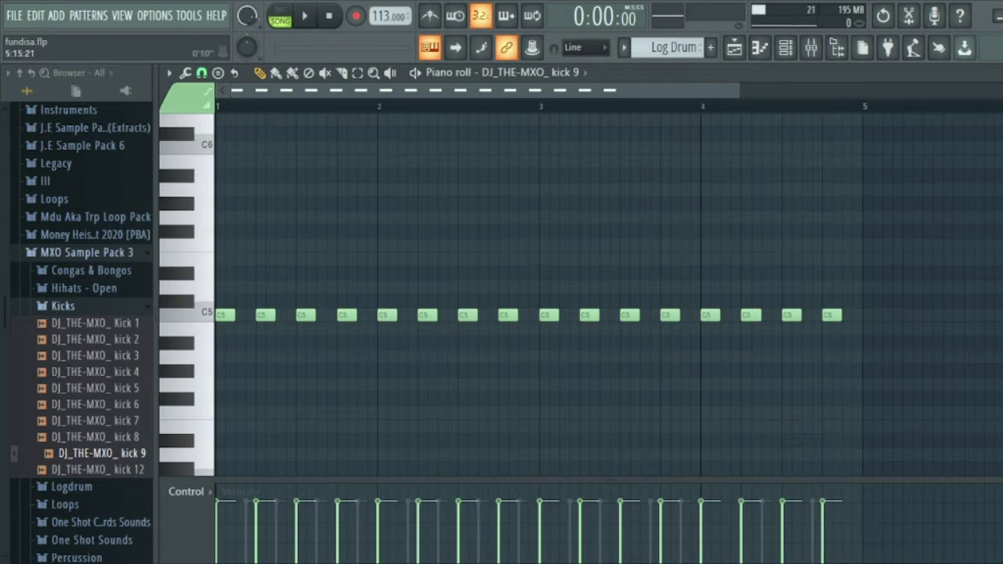
key(F6)
key(F7)
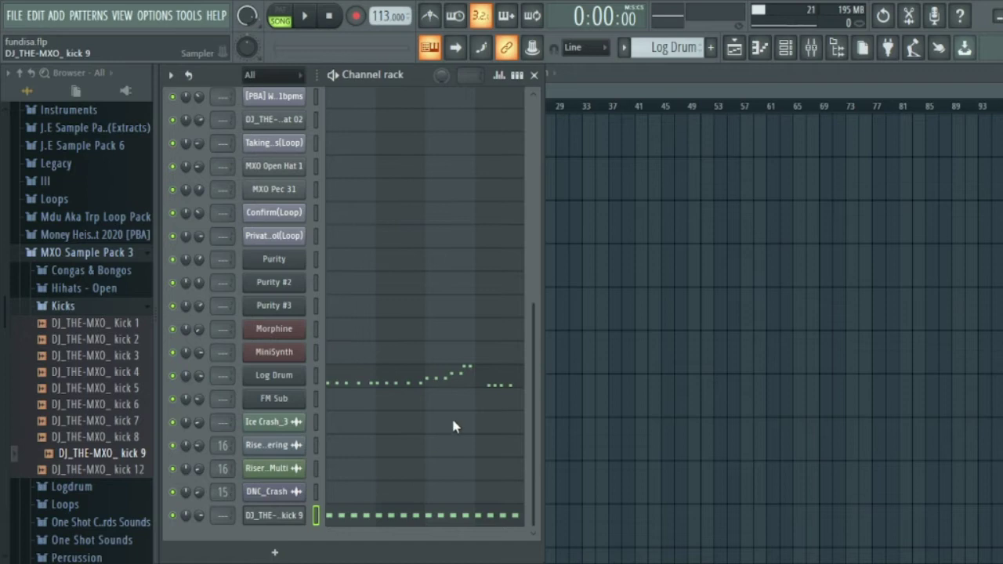
- Switch from the Log Drum pattern to the empty Pattern 100
scroll(672, 47, down, 1)
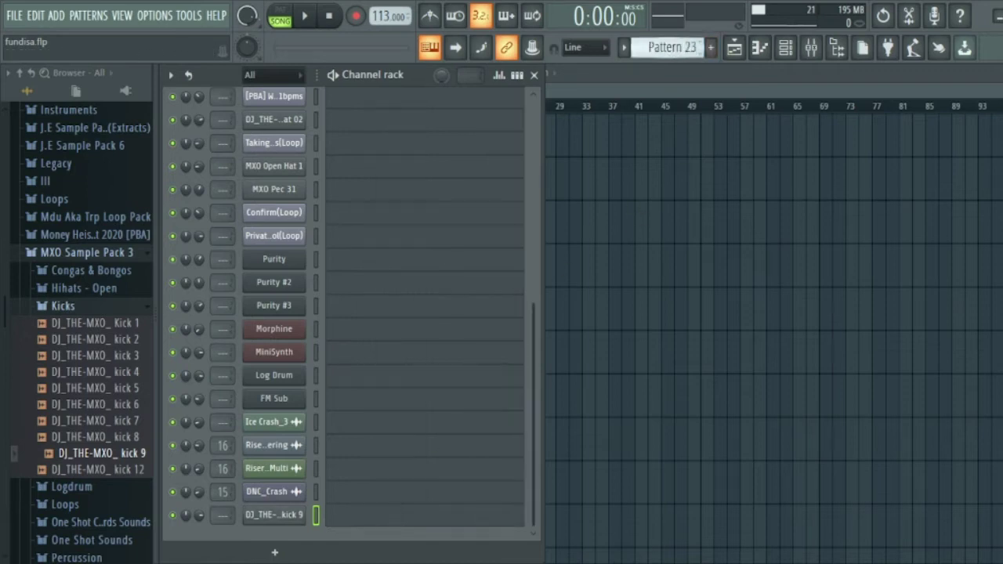
scroll(672, 47, down, 3)
drag(676, 47, 676, 16)
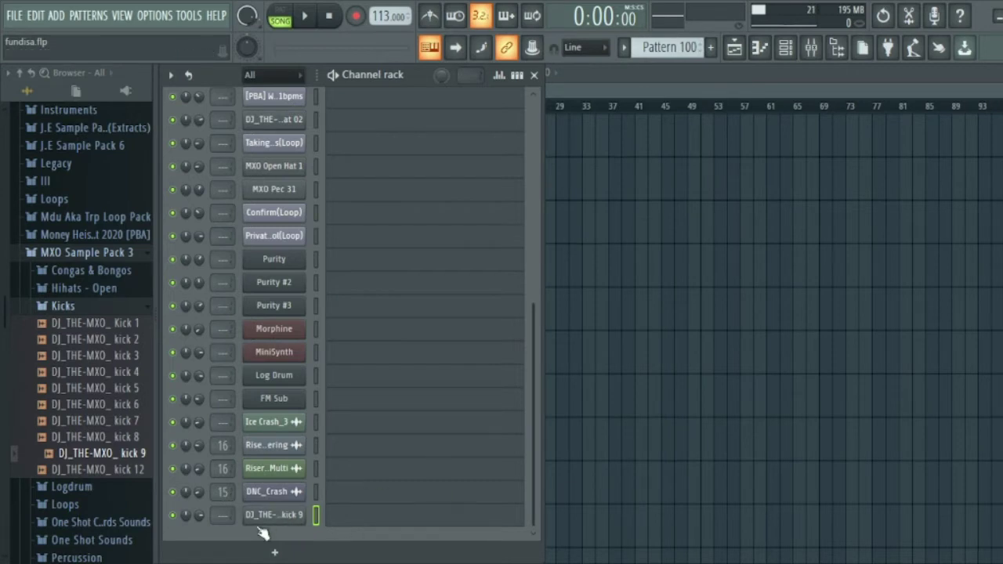
- Paint short C5 notes on every beat of bars 1 to 4 in the kick 9 channel's piano roll
click(333, 519)
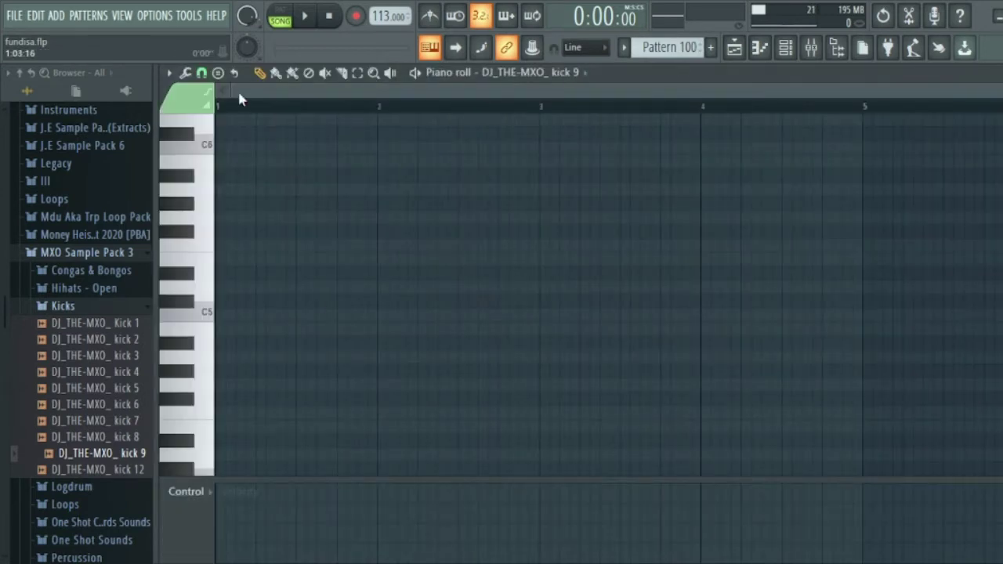
click(221, 316)
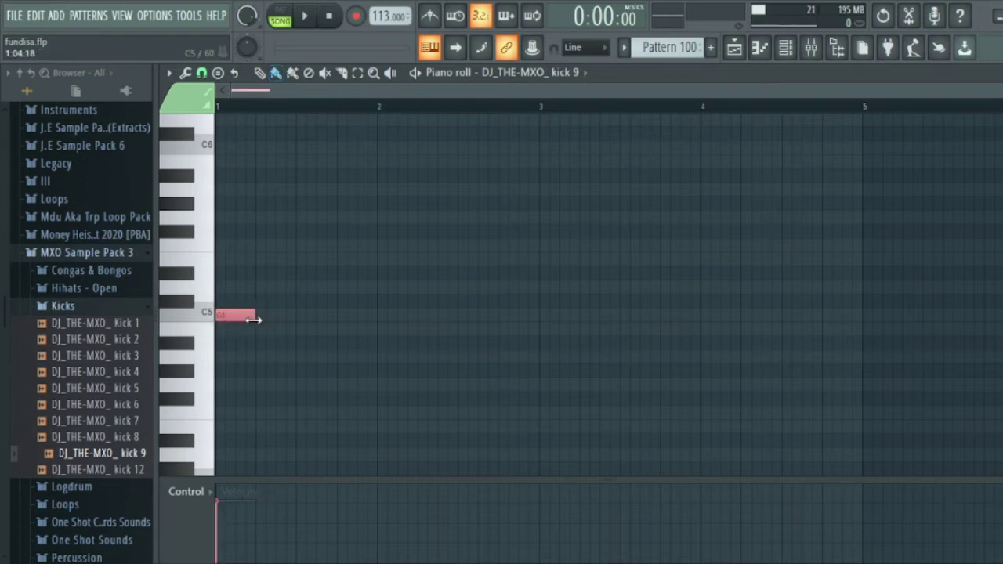
mouse_move(263, 315)
mouse_down()
mouse_move(496, 312)
mouse_move(707, 295)
mouse_move(848, 322)
mouse_move(727, 314)
mouse_up()
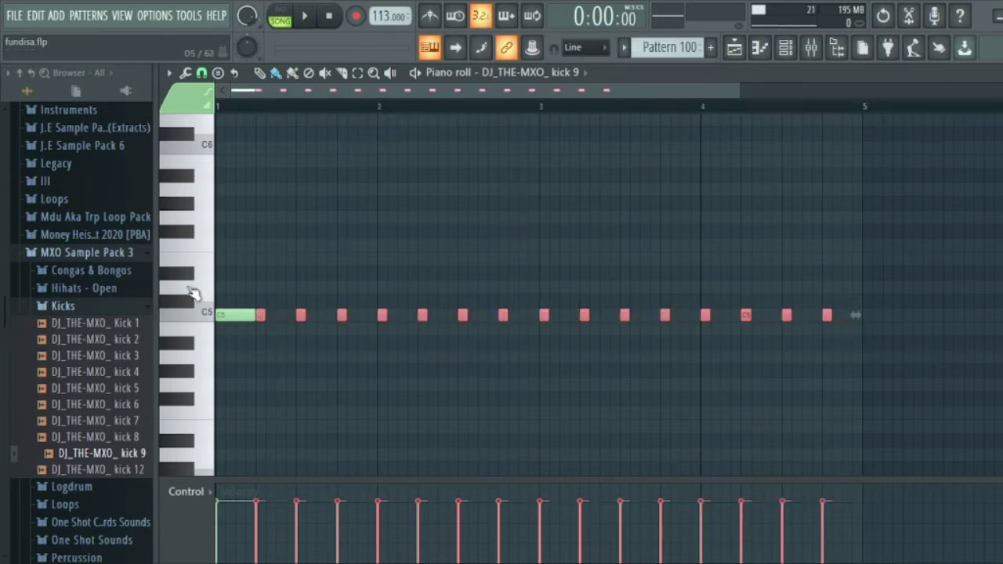
right_click(245, 310)
click(223, 315)
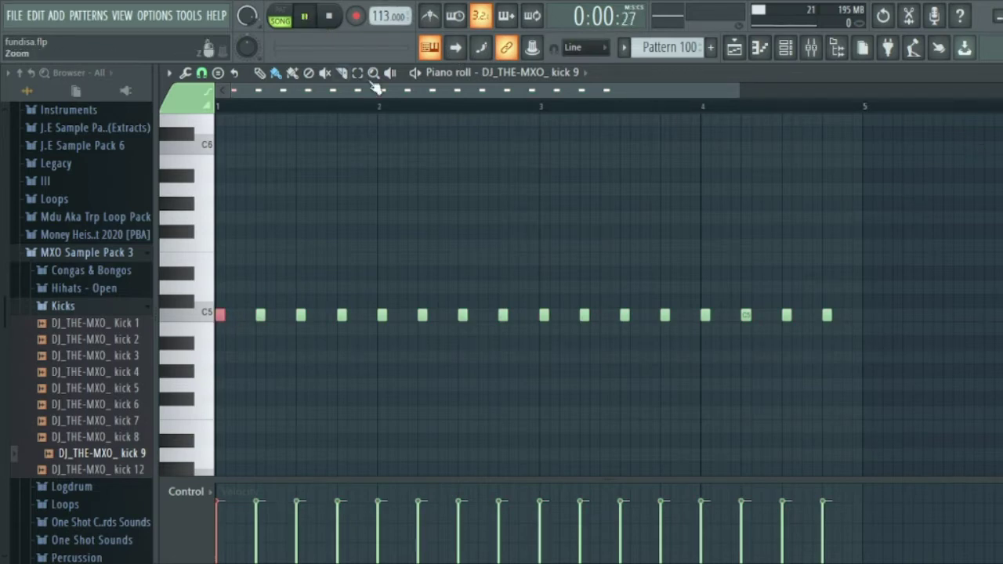
- Set playback to pattern mode, listen to the kick pattern with the channel rack shown, and stop playback
click(284, 21)
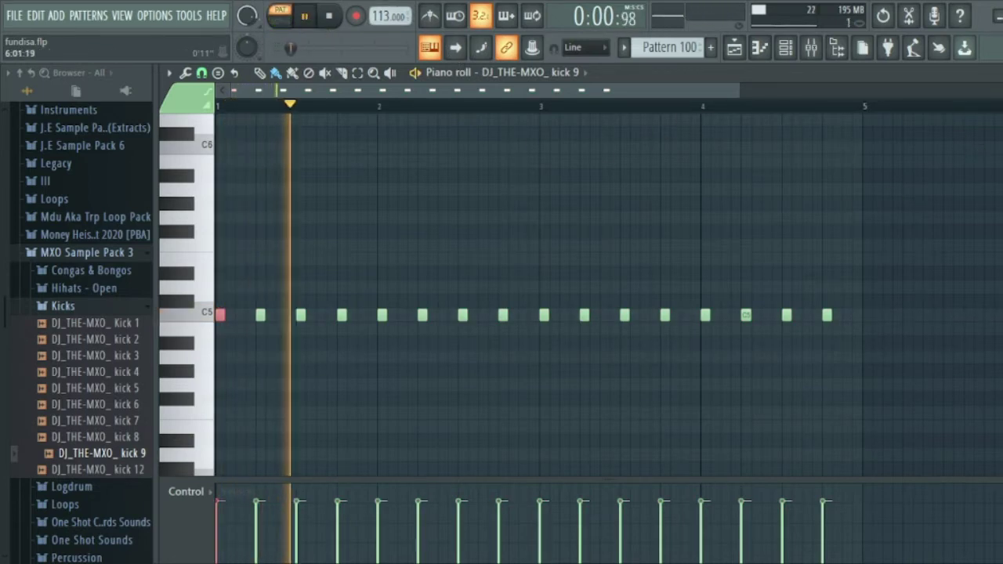
key(F7)
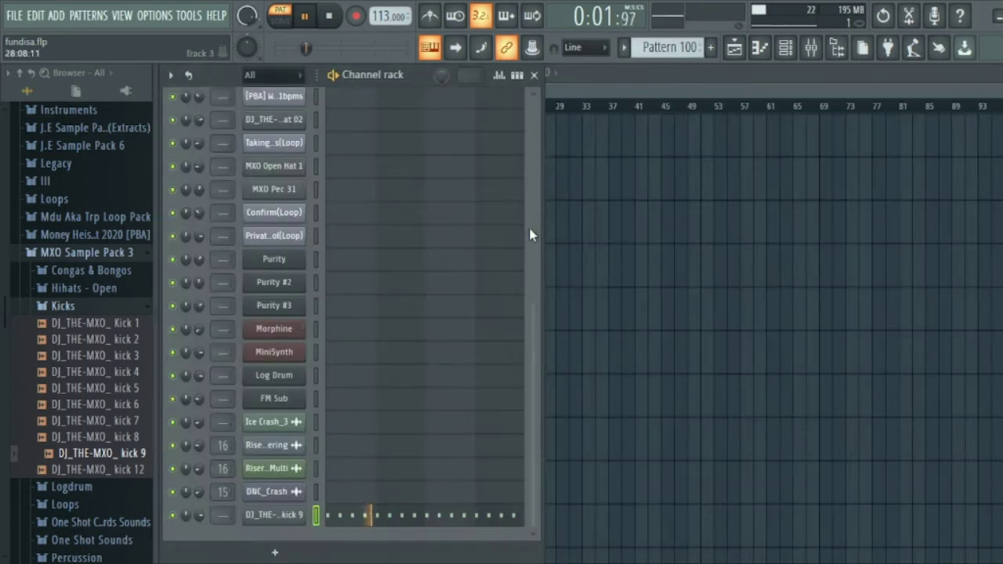
click(333, 19)
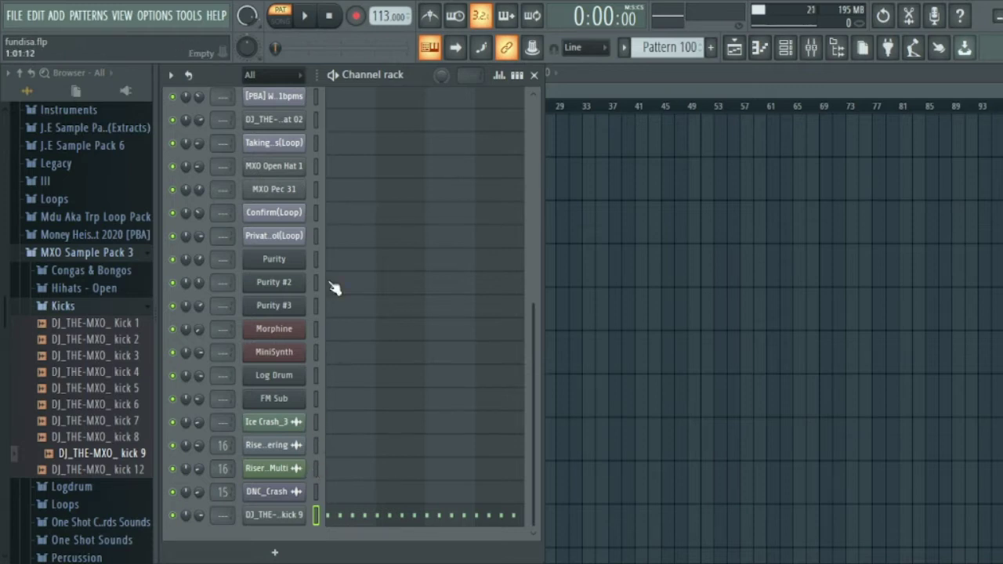
- In the Wozza Drum Loop 16 channel's piano roll, place three Marker #58 notes on steps 9, 12 and 15 of bar 1 during playback
scroll(350, 232, up, 3)
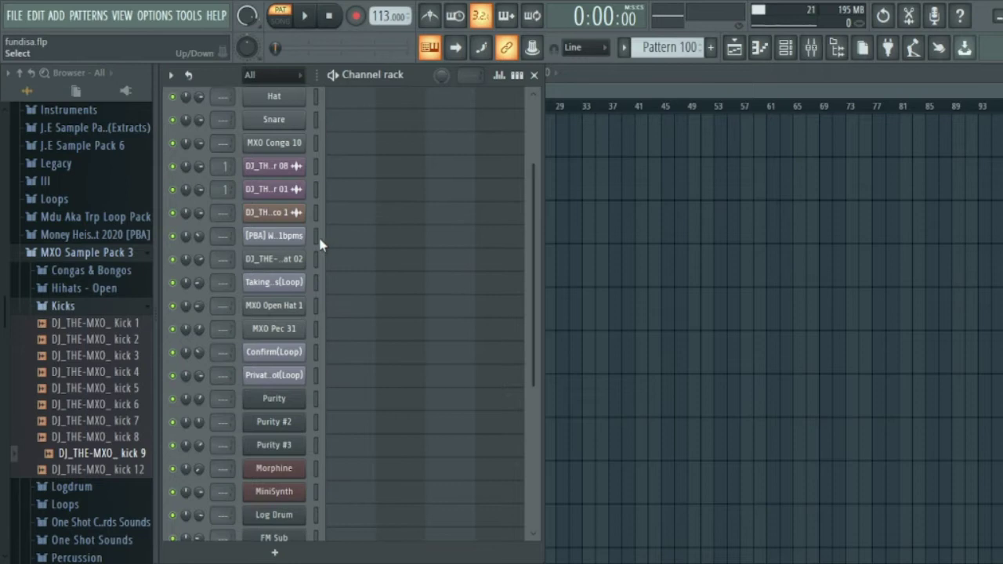
click(350, 242)
scroll(355, 247, down, 3)
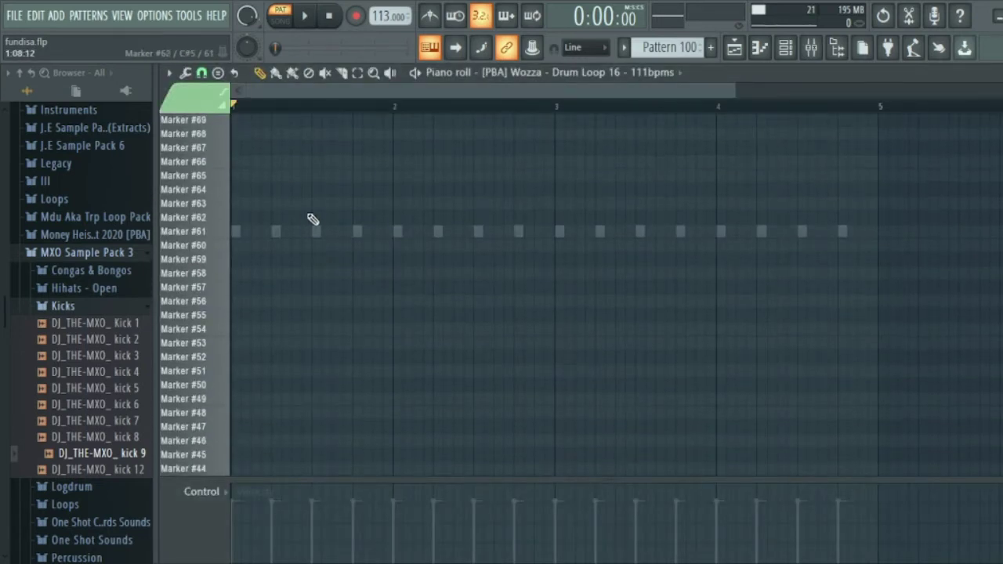
scroll(340, 254, up, 2)
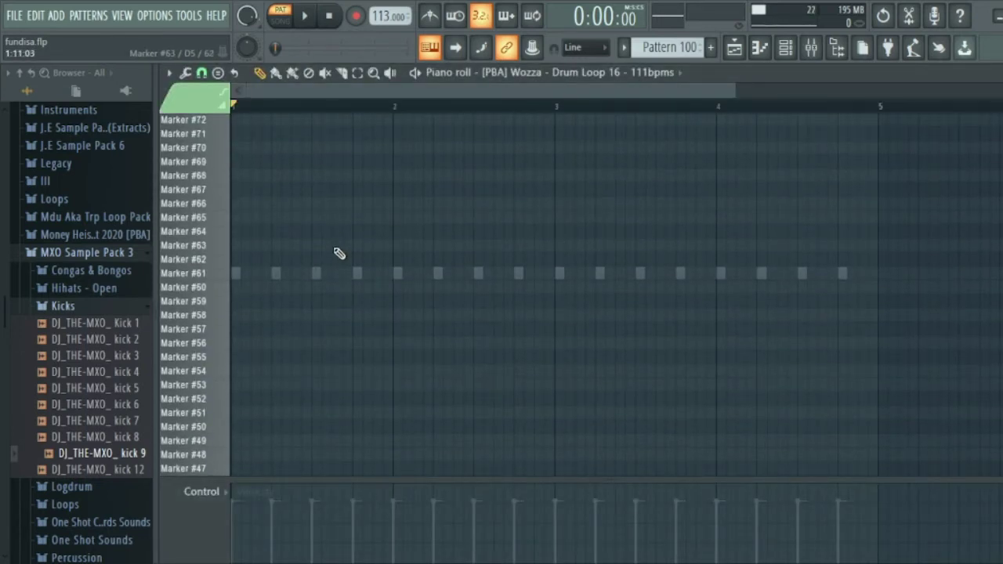
click(313, 22)
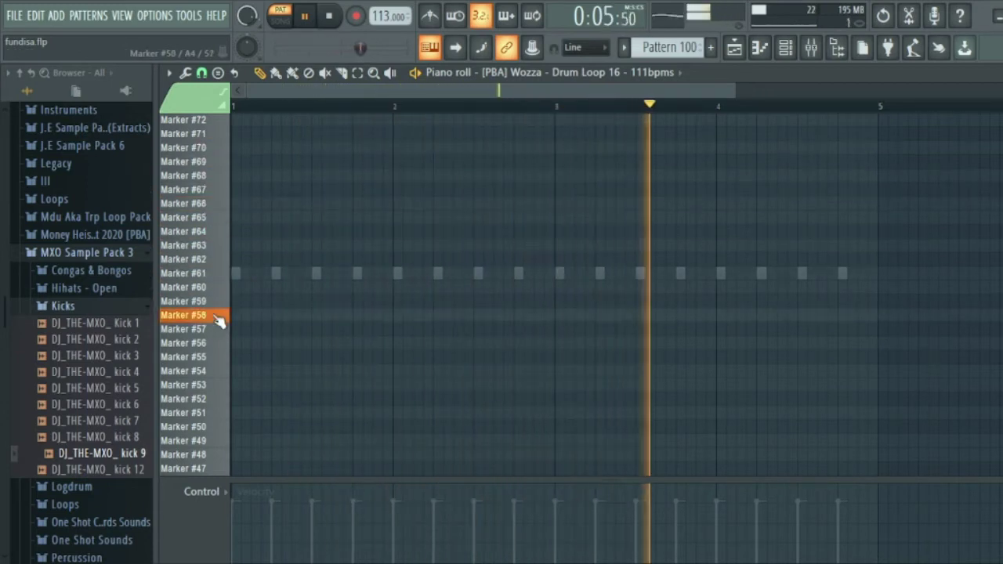
click(316, 315)
click(347, 316)
click(378, 315)
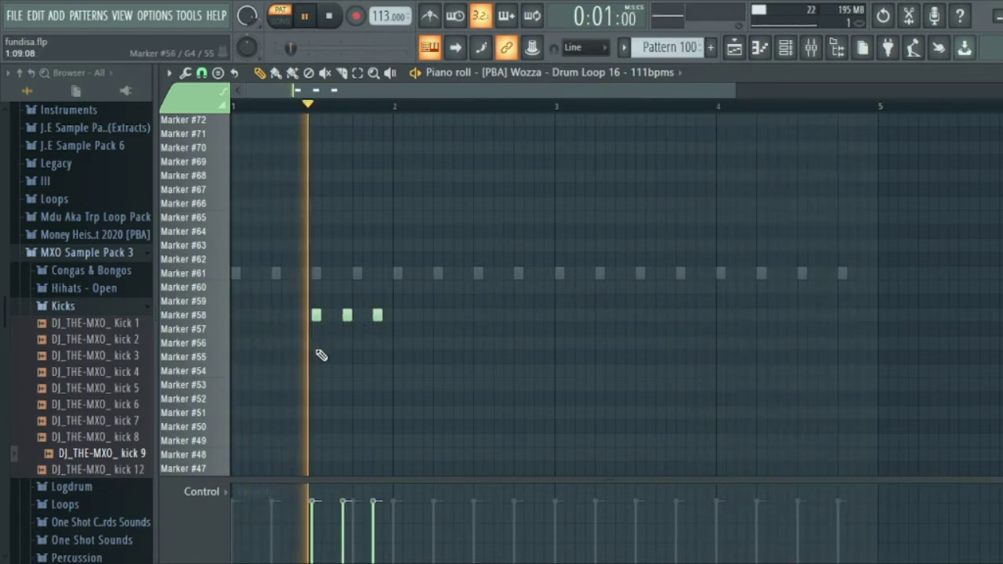
- Add three Marker #70 notes directly above the Marker #58 notes in bar 1
scroll(333, 345, down, 1)
scroll(353, 332, down, 1)
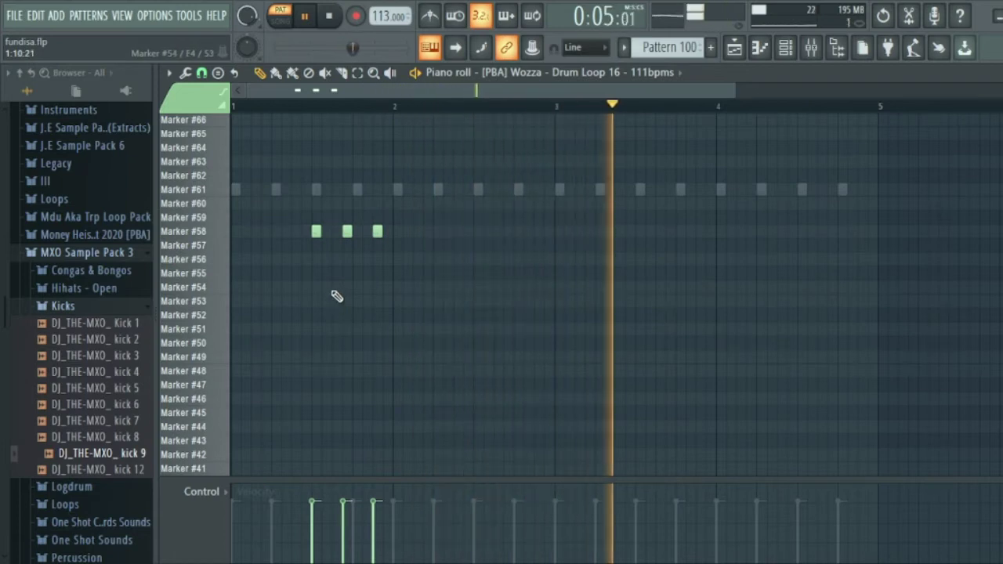
scroll(305, 290, up, 1)
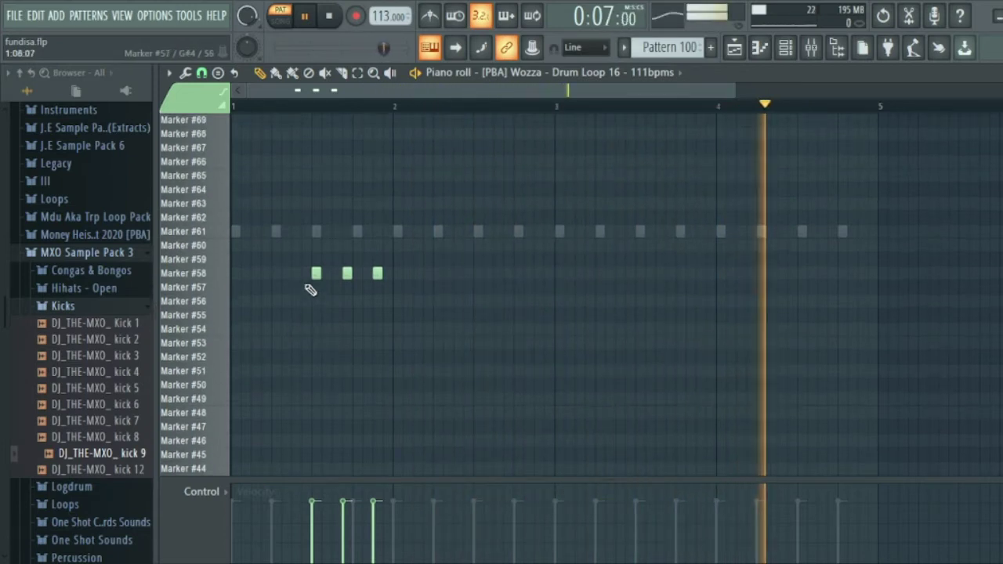
scroll(310, 289, up, 1)
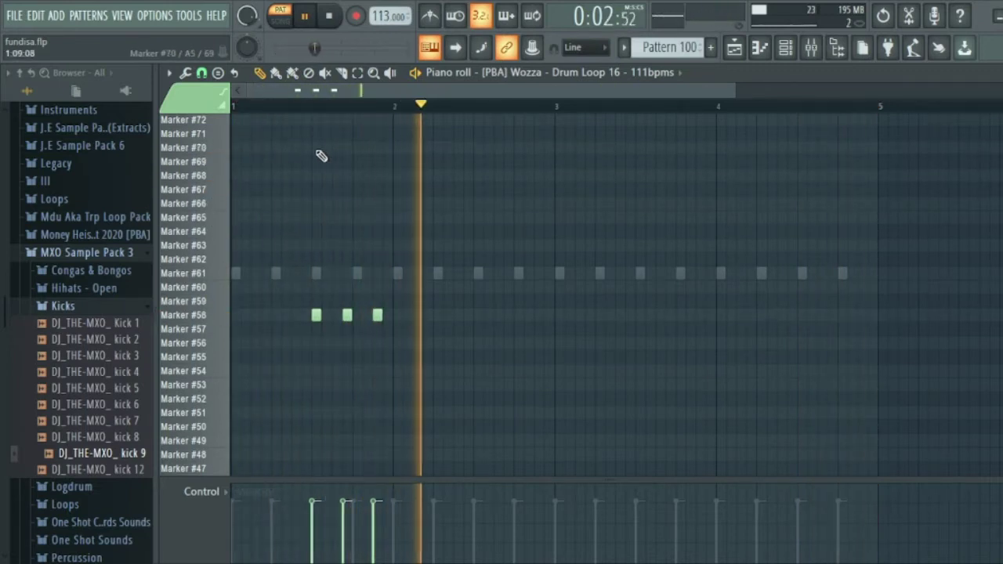
click(316, 147)
click(347, 147)
click(377, 147)
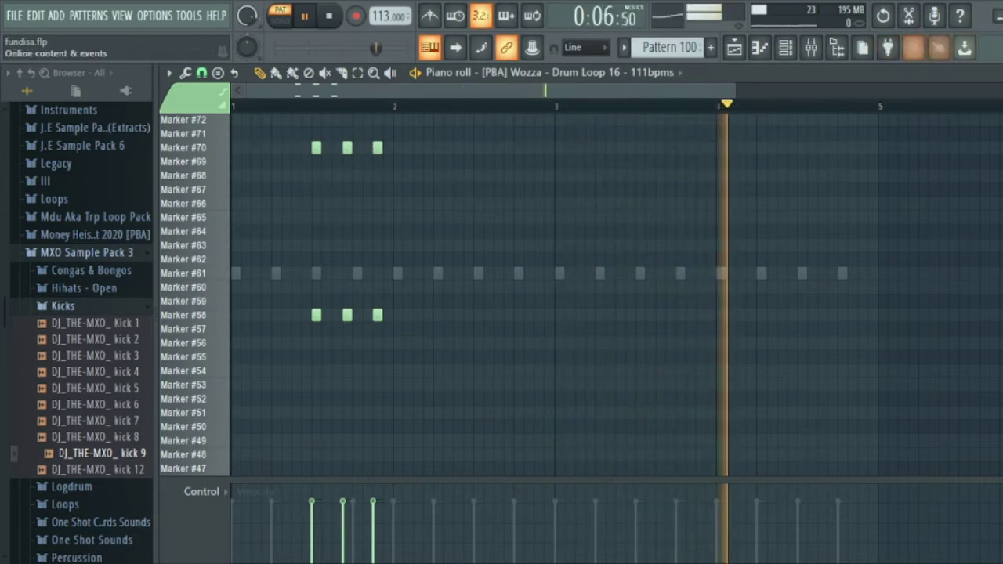
- Duplicate the six bar 1 notes of the Wozza drum loop to the same positions in bar 2
key(F6)
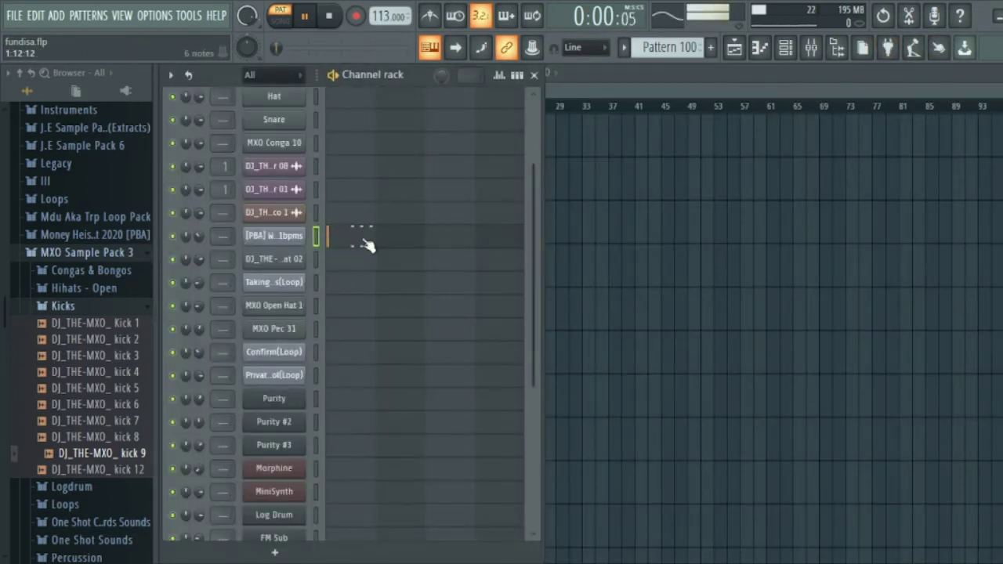
scroll(330, 188, up, 3)
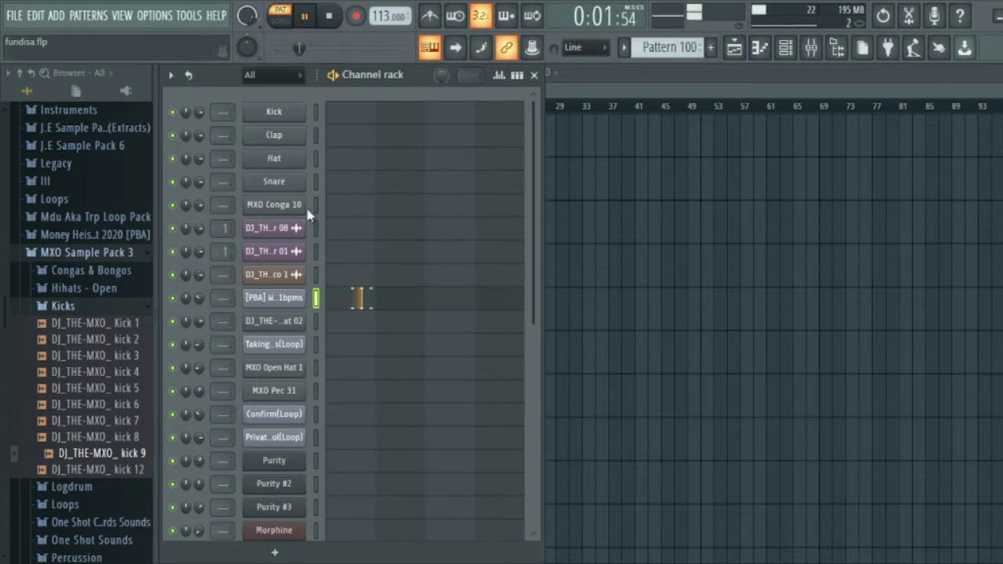
click(411, 307)
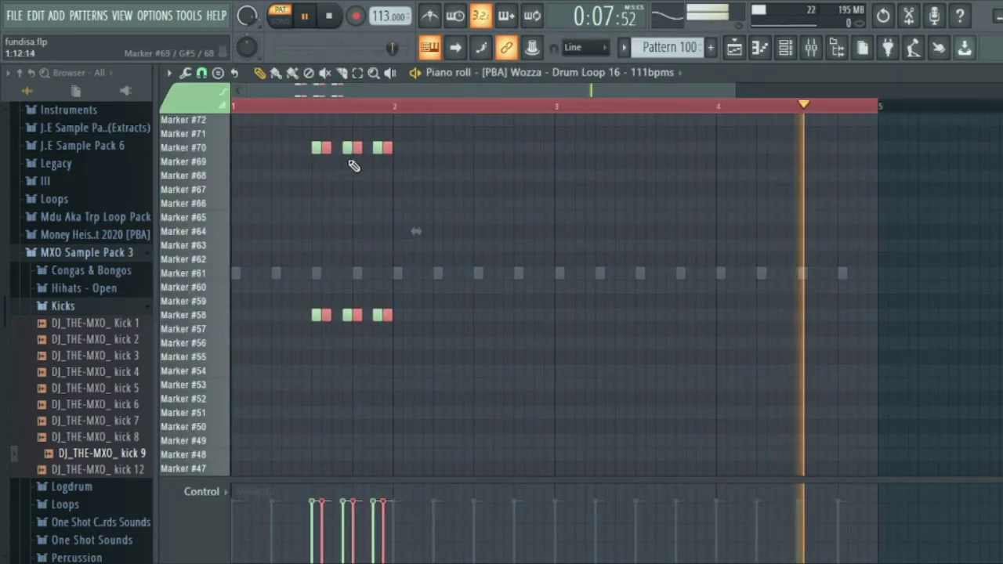
drag(325, 149, 479, 146)
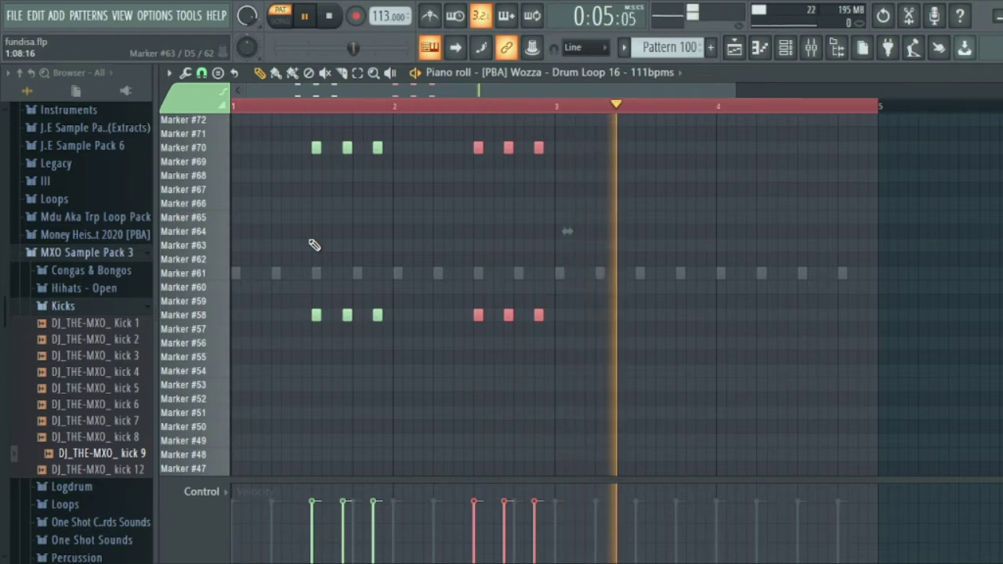
- Duplicate all Wozza drum loop notes of bars 1 and 2 to the same positions in bars 3 and 4
key(ctrl+a)
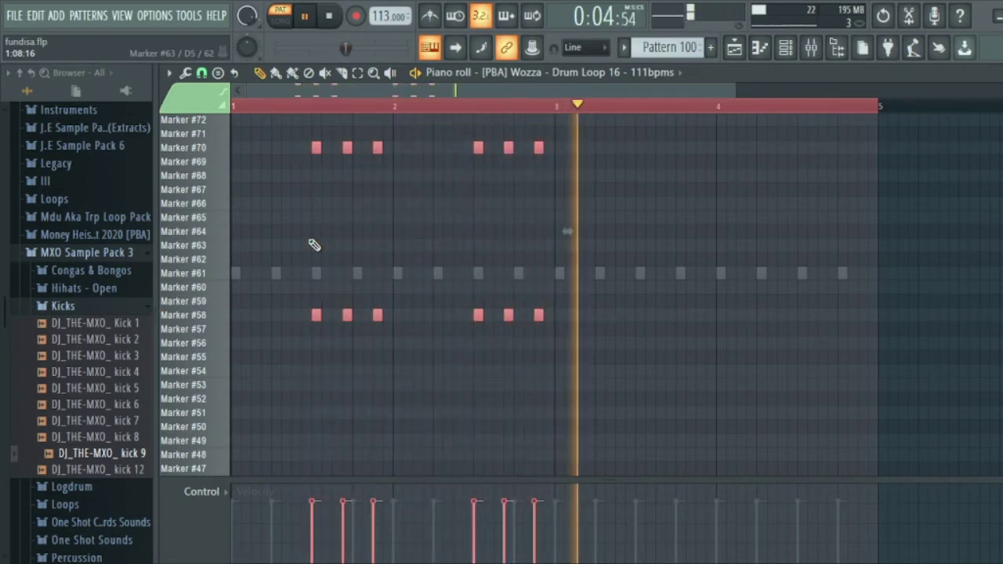
key(ctrl+c)
key(ctrl+v)
key(shift+Right)
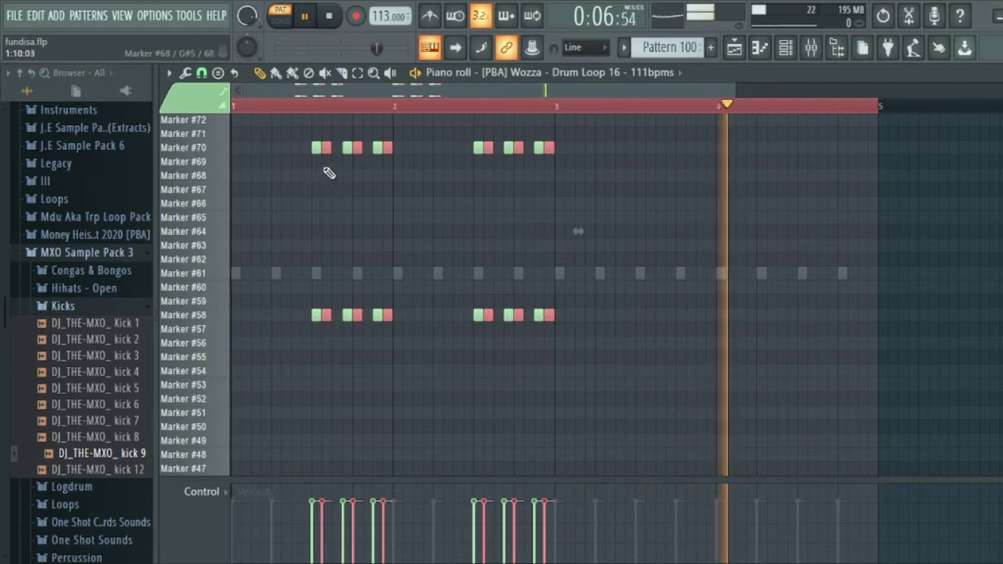
drag(326, 146, 643, 148)
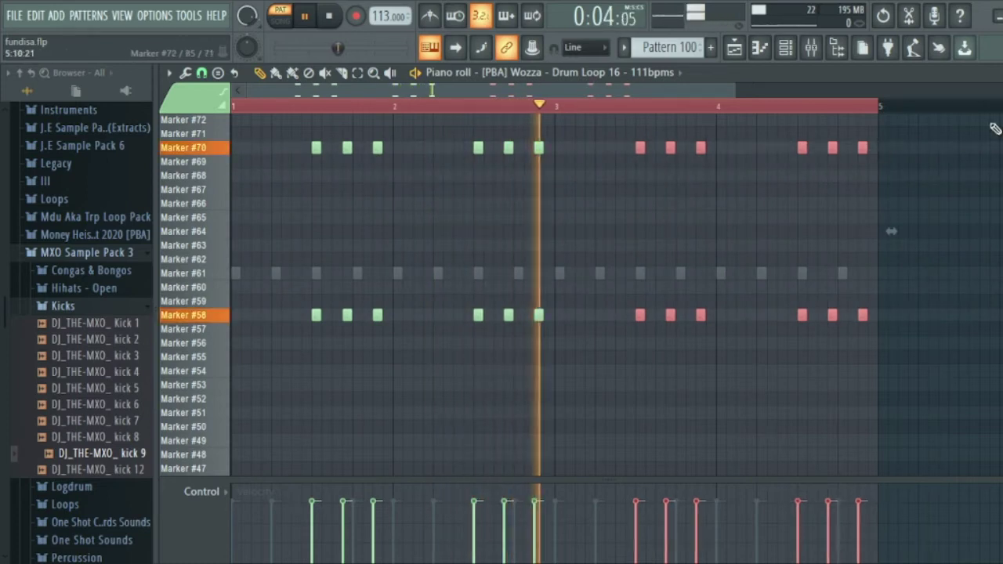
- Open the piano roll of the DJ_THE-MXO_Open Hihat 02 channel
key(F7)
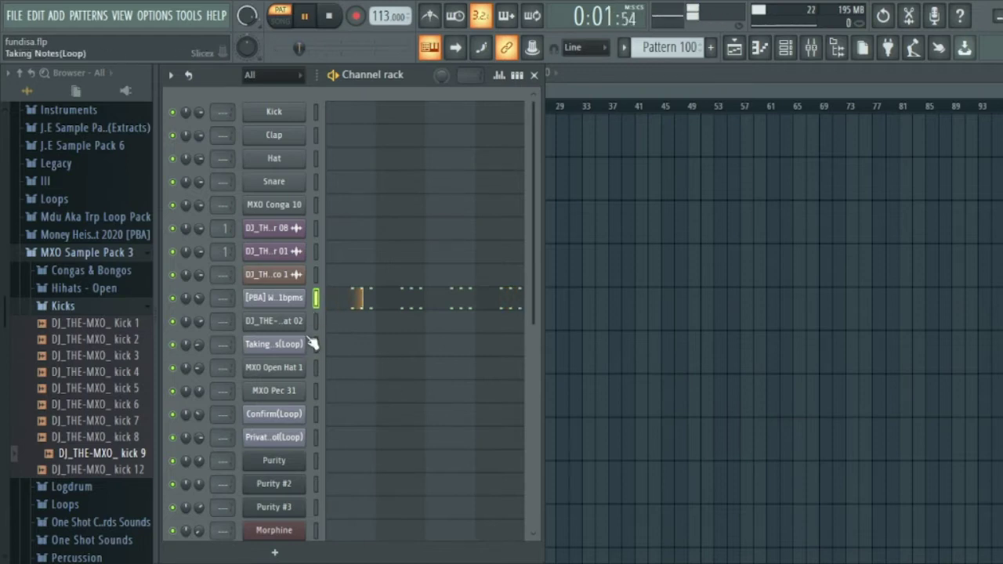
click(350, 329)
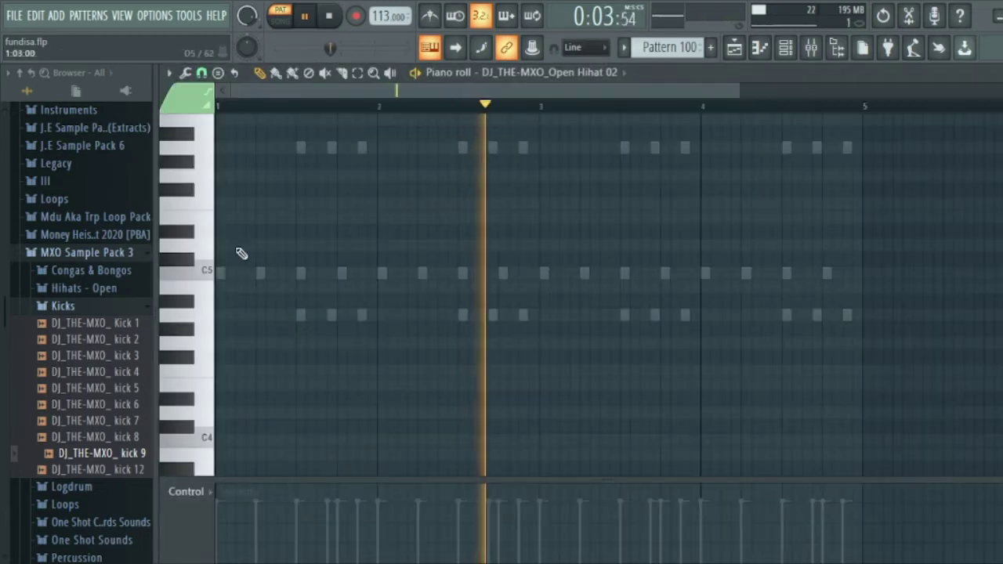
drag(220, 260, 286, 272)
click(243, 273)
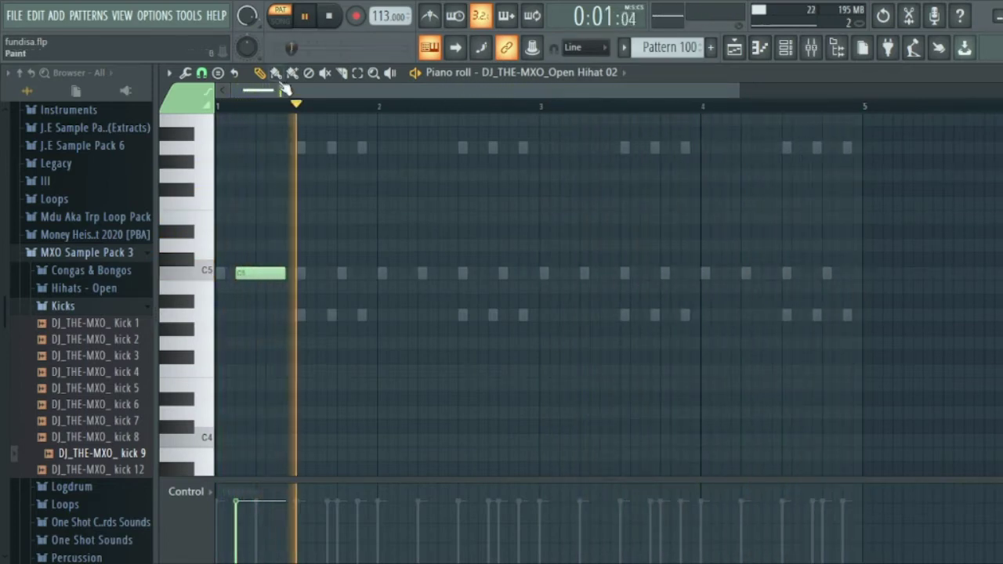
right_click(255, 273)
key(b)
mouse_move(247, 280)
mouse_down()
mouse_move(734, 287)
mouse_move(914, 276)
mouse_move(882, 288)
mouse_up()
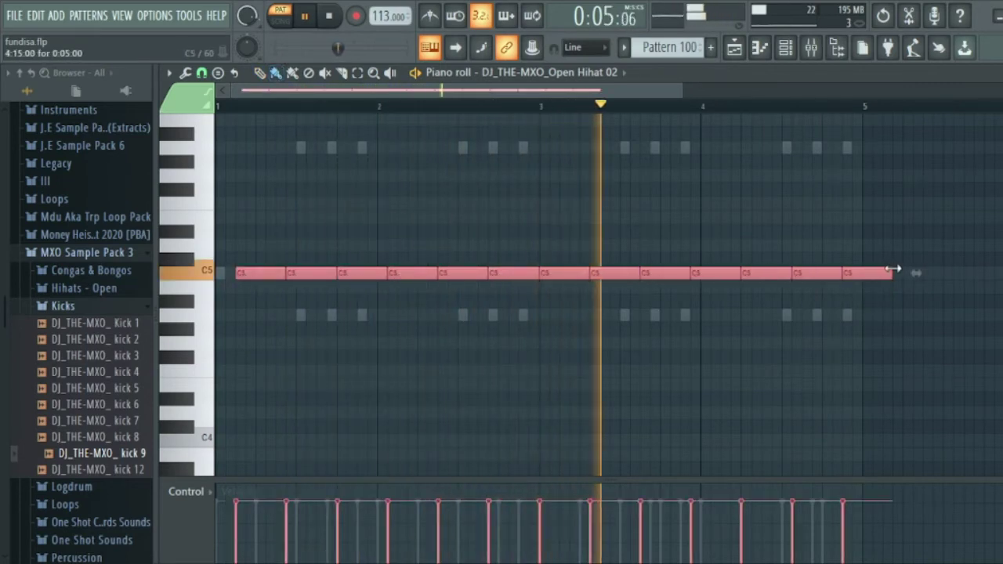
drag(887, 272, 721, 268)
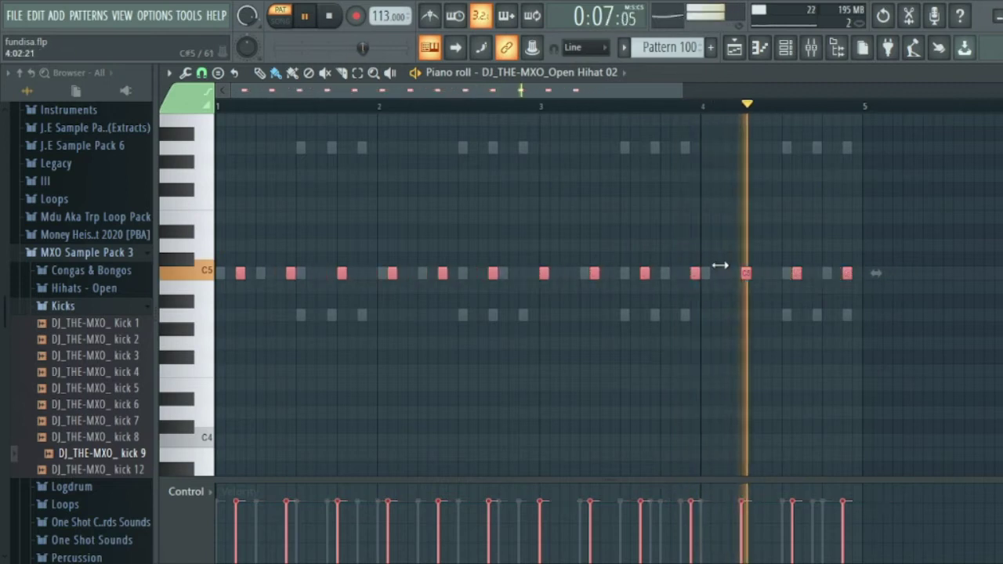
drag(491, 272, 481, 272)
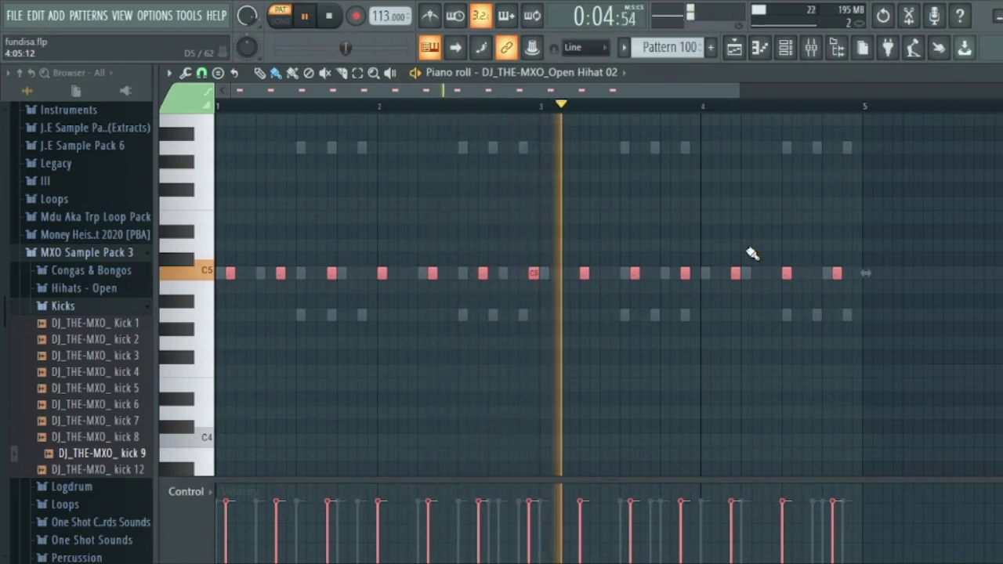
key(Delete)
- Paint one-step C5 notes for Open Hihat 02 on steps 3, 7, 11 and 15 of all four bars
click(240, 273)
mouse_move(250, 272)
mouse_down()
mouse_move(832, 274)
mouse_move(868, 316)
mouse_move(841, 314)
mouse_move(862, 277)
mouse_move(903, 273)
mouse_move(806, 274)
mouse_up()
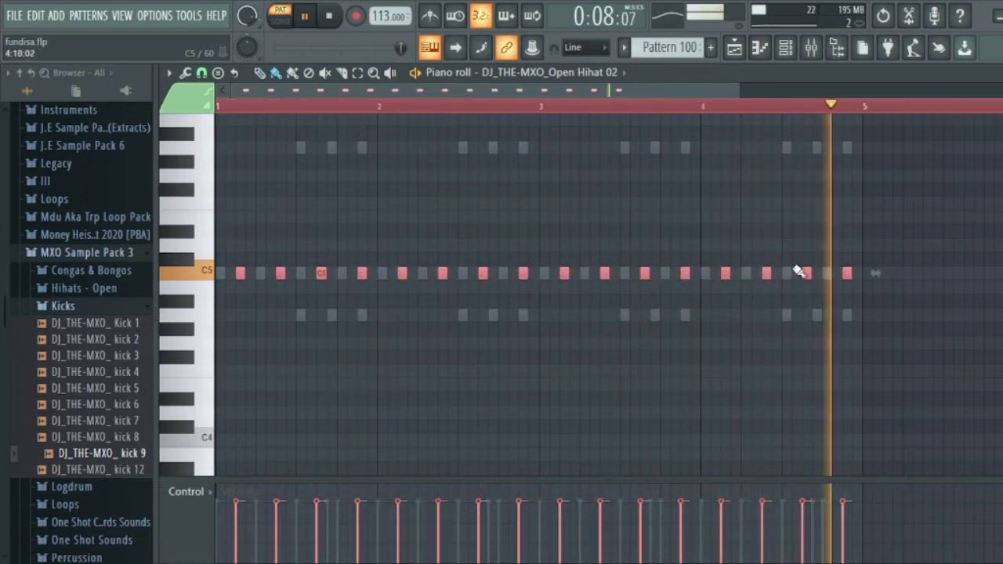
click(858, 277)
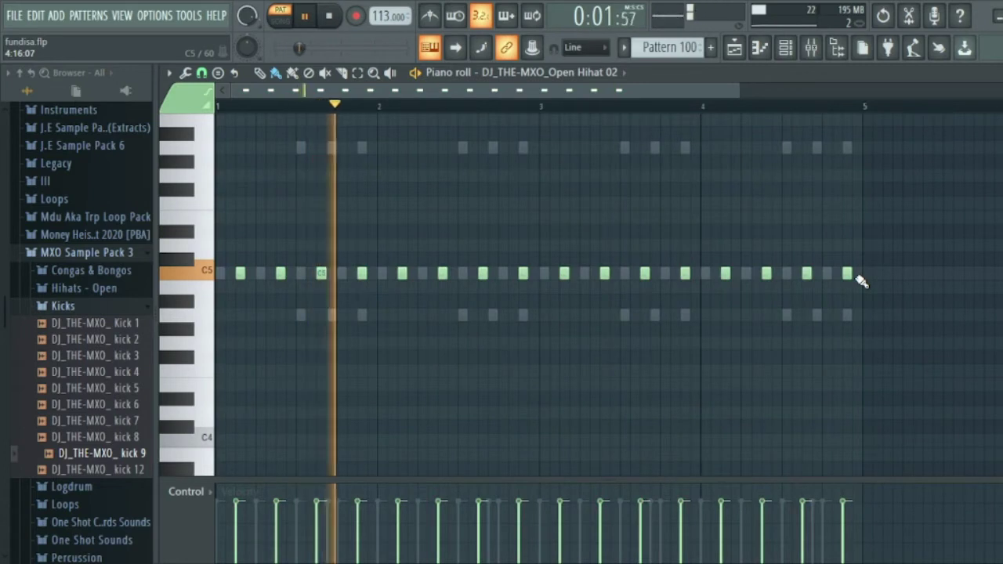
- In the MXO Open Hat 1 channel's piano roll, place a one-step C5 note on step 3 of each of the four bars
key(F6)
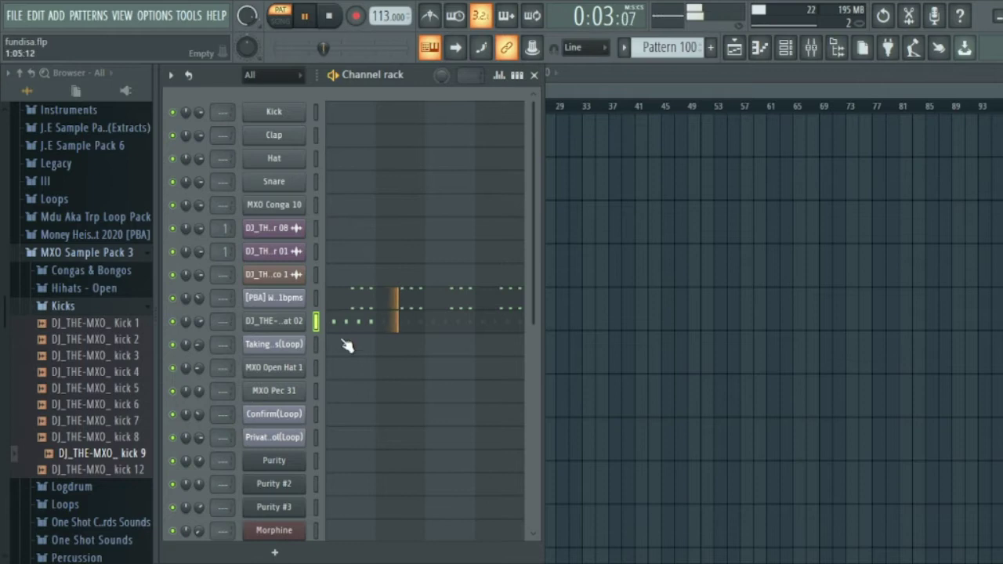
scroll(341, 351, down, 3)
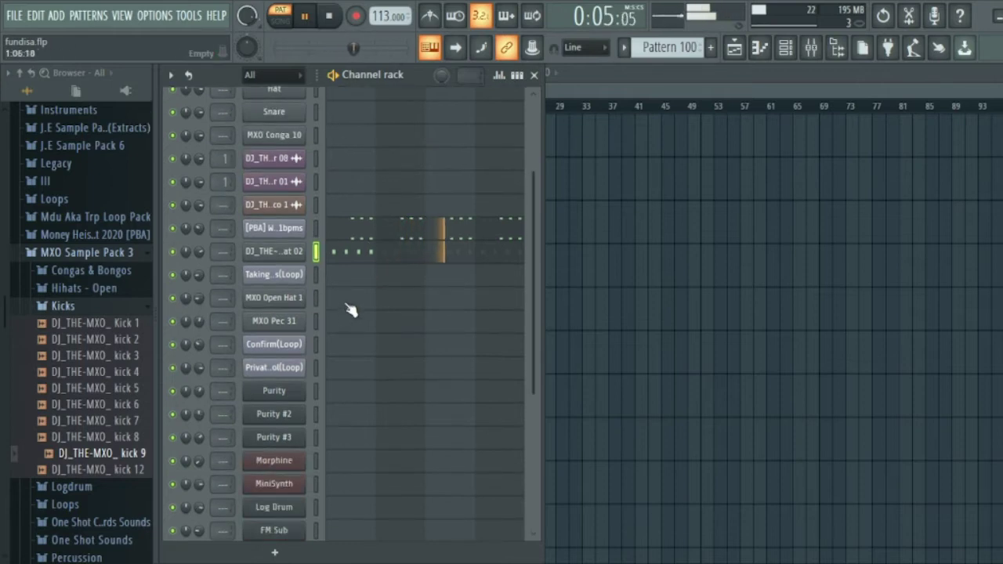
click(349, 303)
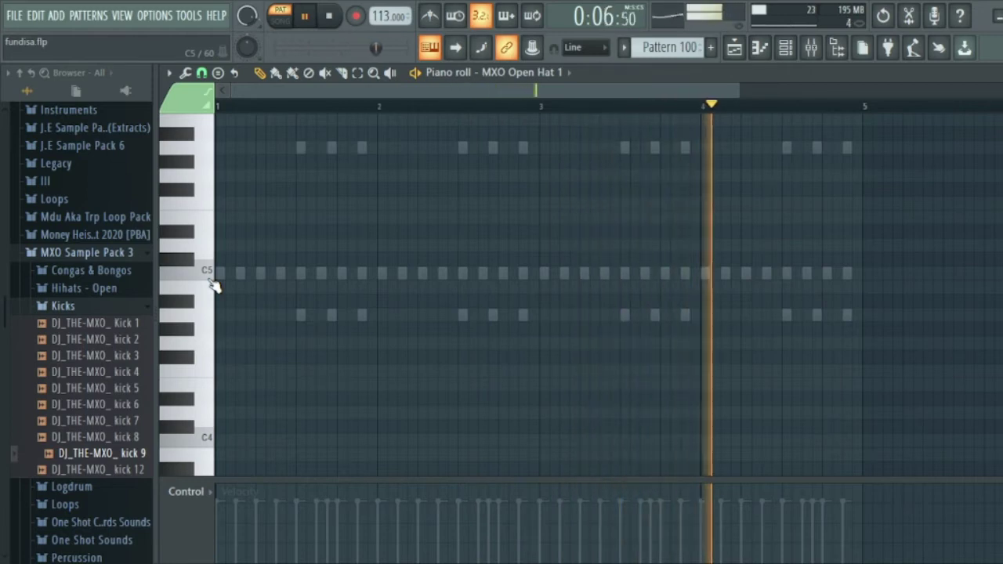
click(240, 274)
click(392, 273)
drag(394, 274, 403, 274)
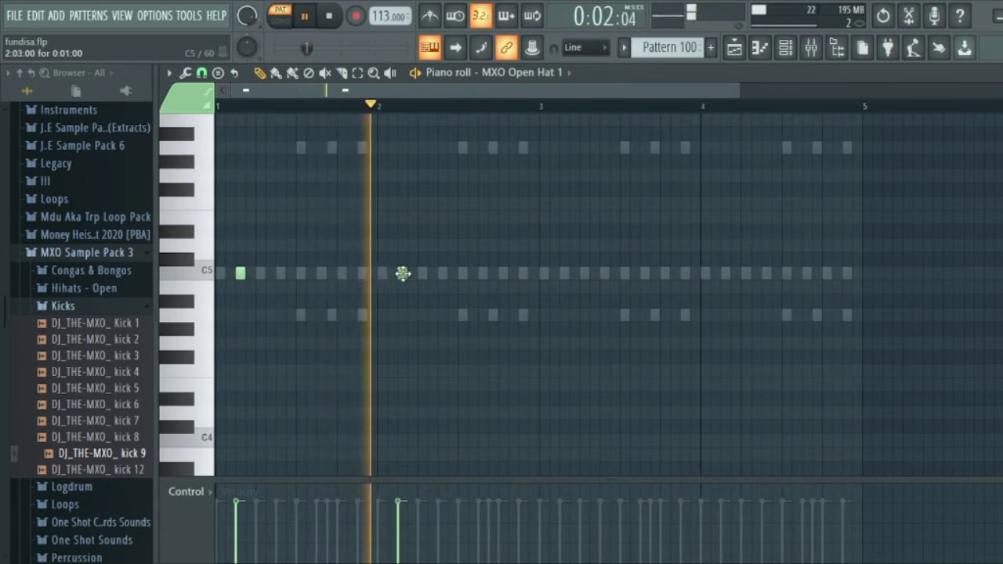
click(564, 274)
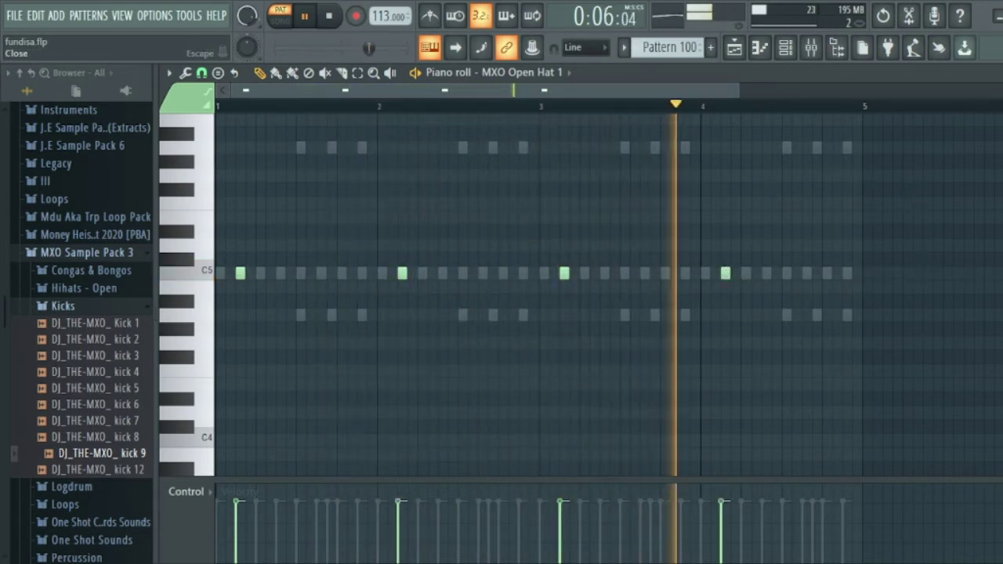
- Open the piano roll of the MXO Pec 31 channel
key(F7)
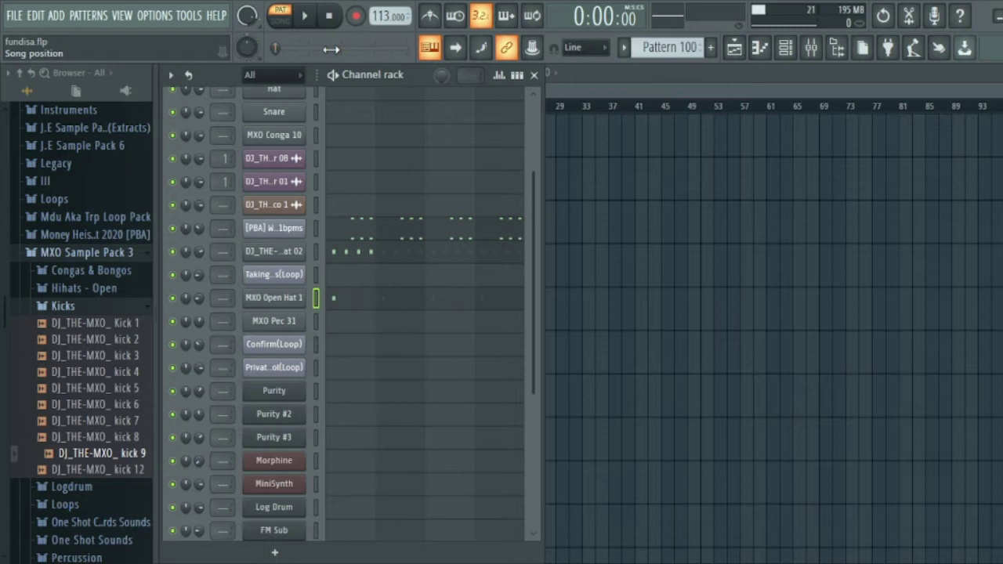
click(339, 325)
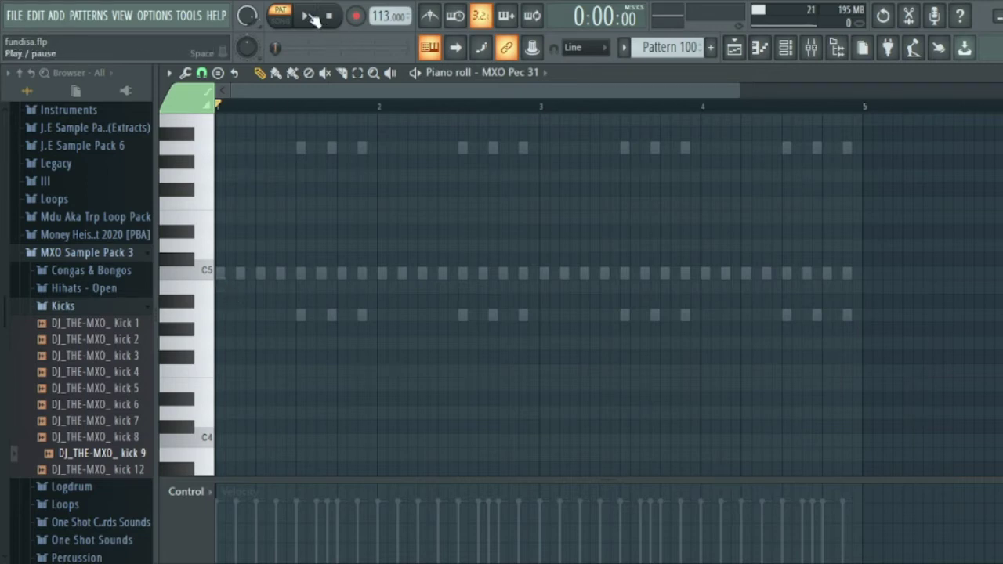
click(303, 274)
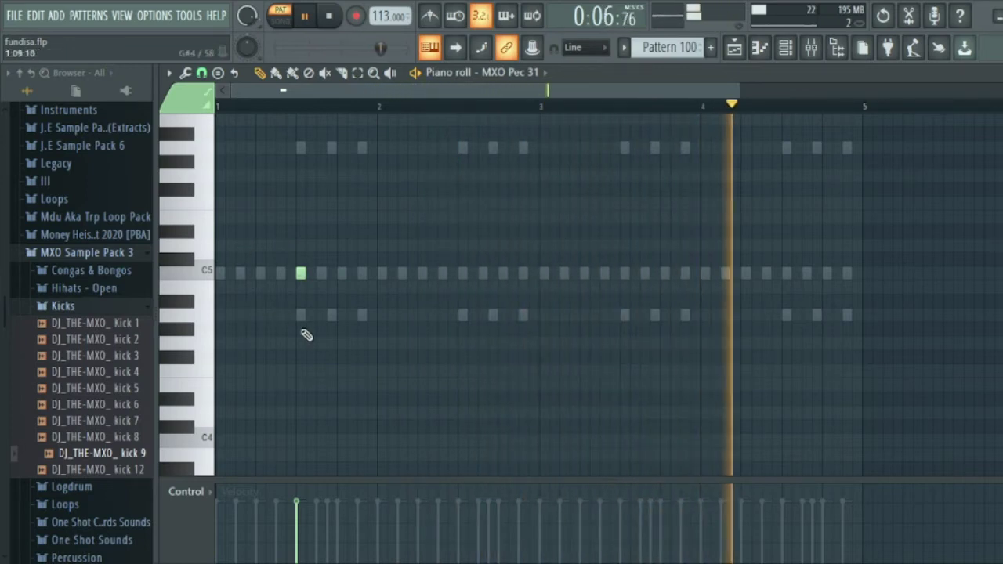
drag(301, 274, 262, 273)
click(342, 274)
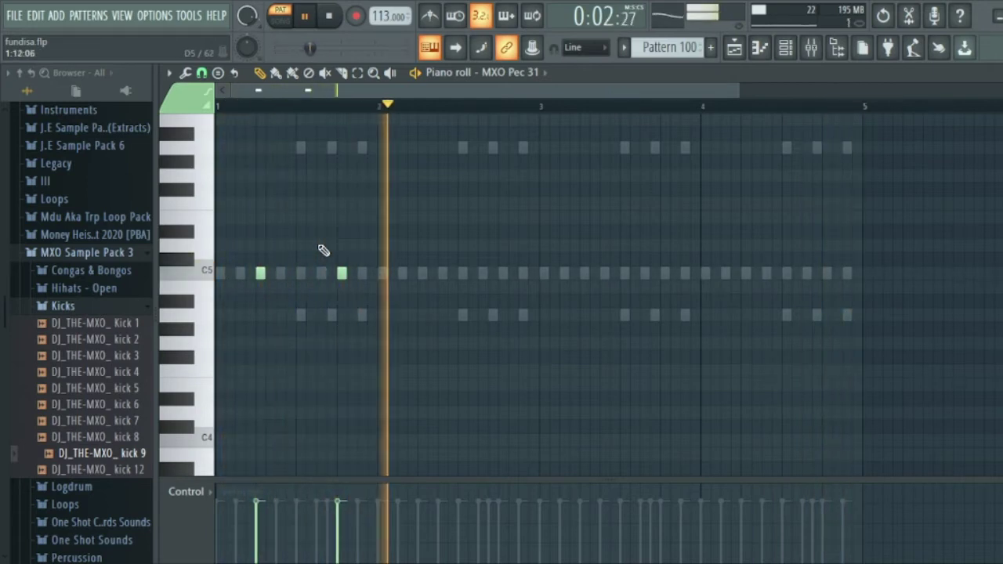
right_click(342, 273)
right_click(261, 273)
- Place C5 notes for MXO Pec 31 on step 9 of bar 1 and step 1 of bar 2
click(300, 273)
click(381, 274)
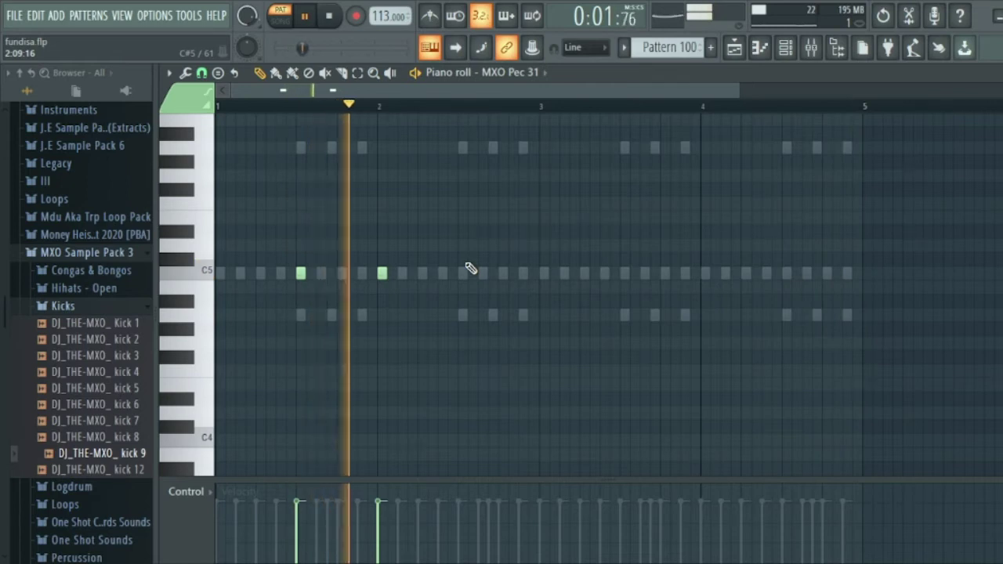
click(381, 272)
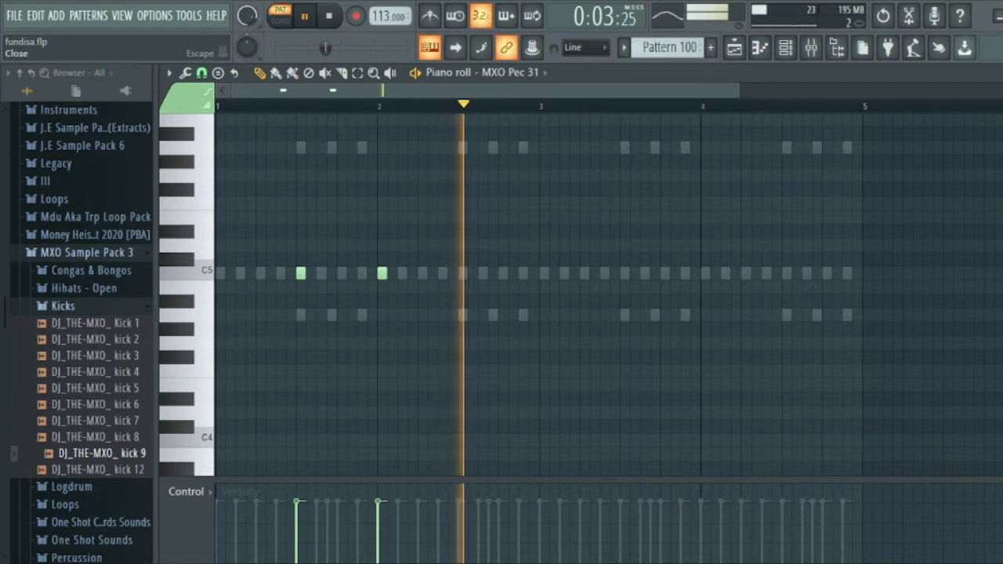
- Check which preset the first Purity channel uses, and open that channel's piano roll
key(F7)
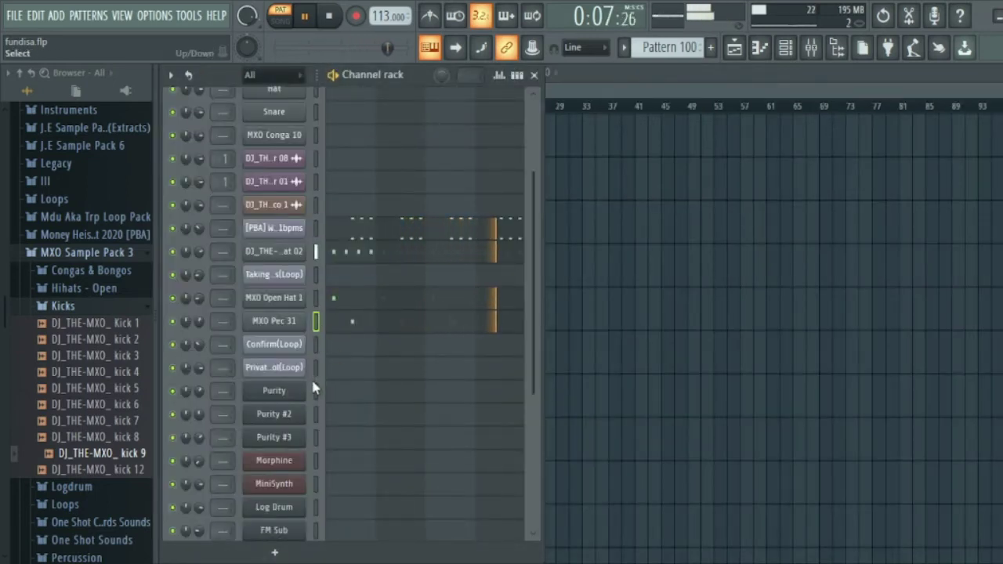
scroll(313, 389, down, 3)
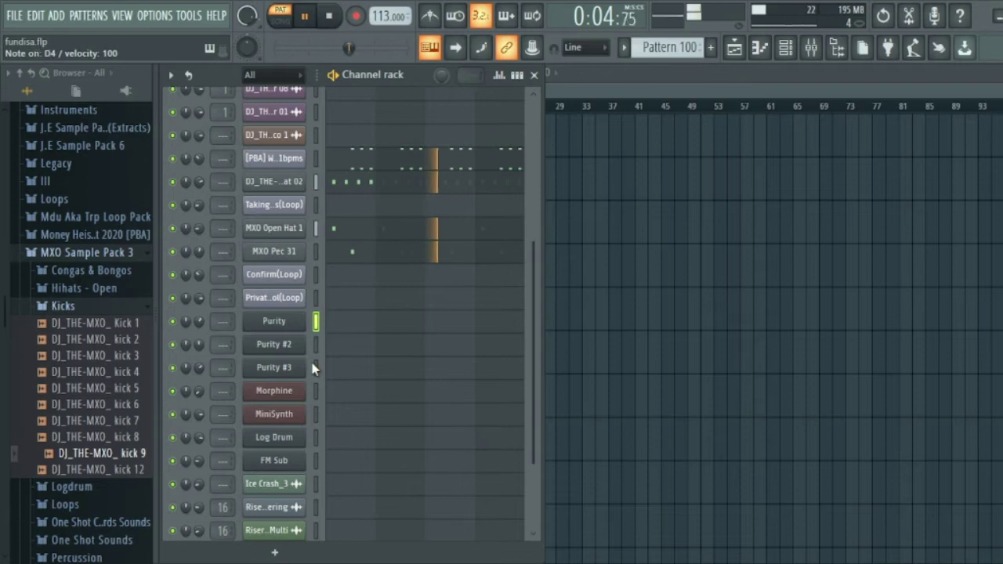
click(283, 330)
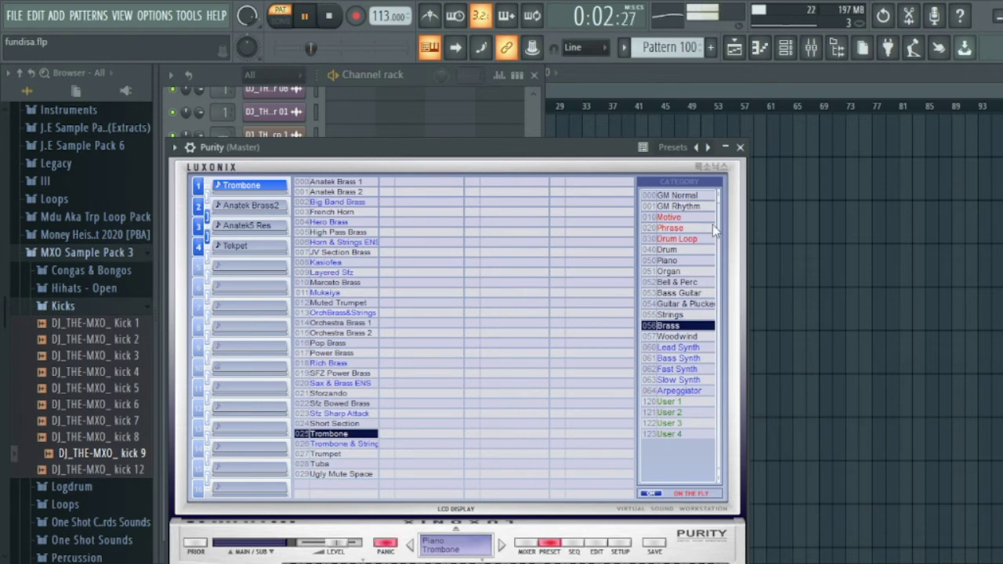
key(Escape)
click(358, 332)
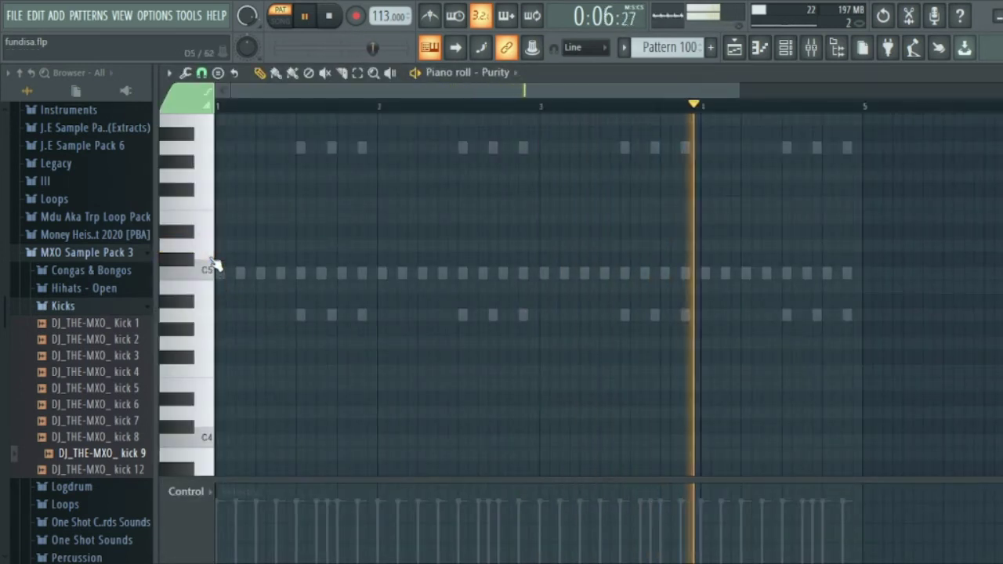
- Audition E5 and paint one-step Purity notes on that pitch on steps 3, 7, 11 and 15 of all four bars
click(202, 218)
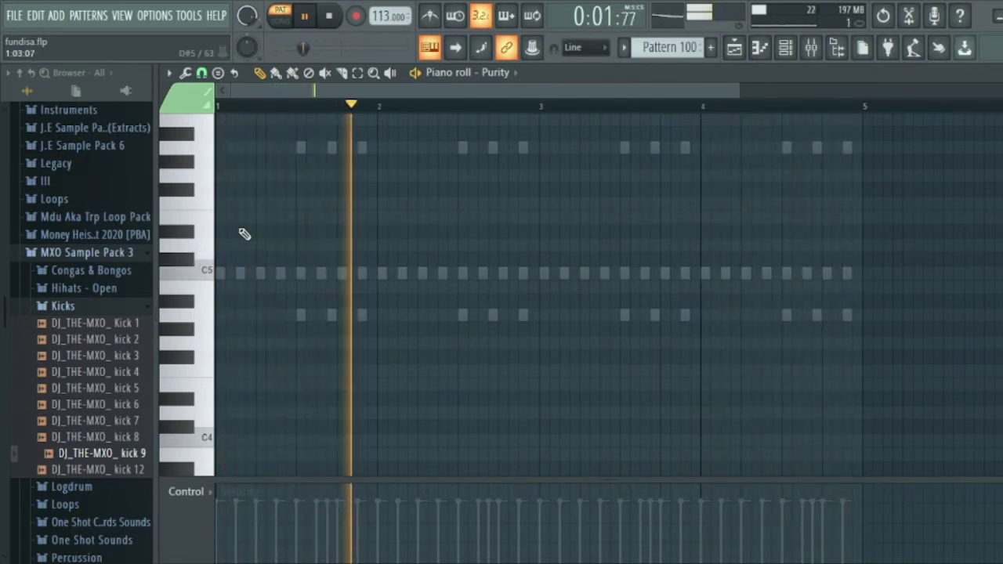
click(240, 217)
drag(251, 217, 275, 217)
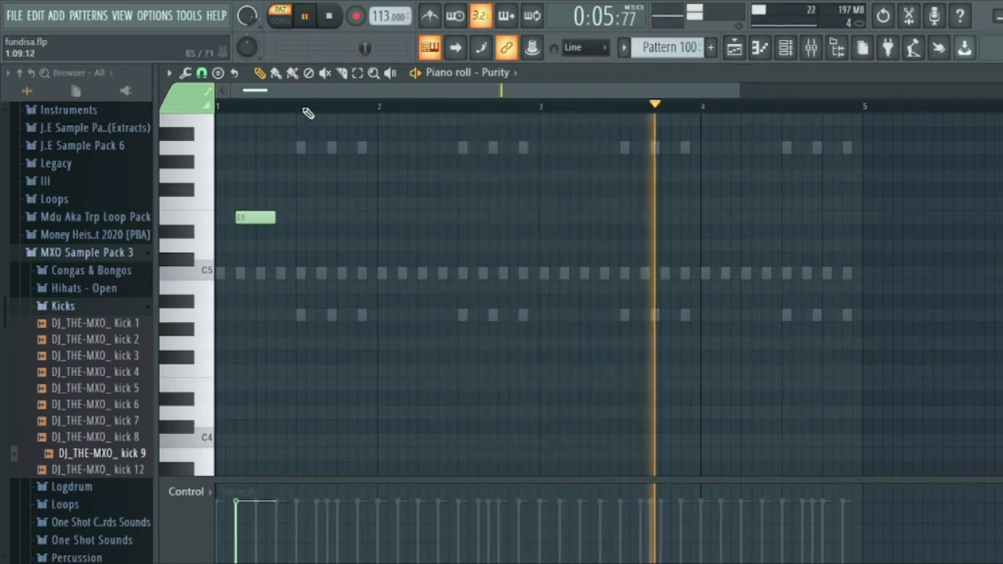
click(291, 73)
drag(246, 219, 862, 217)
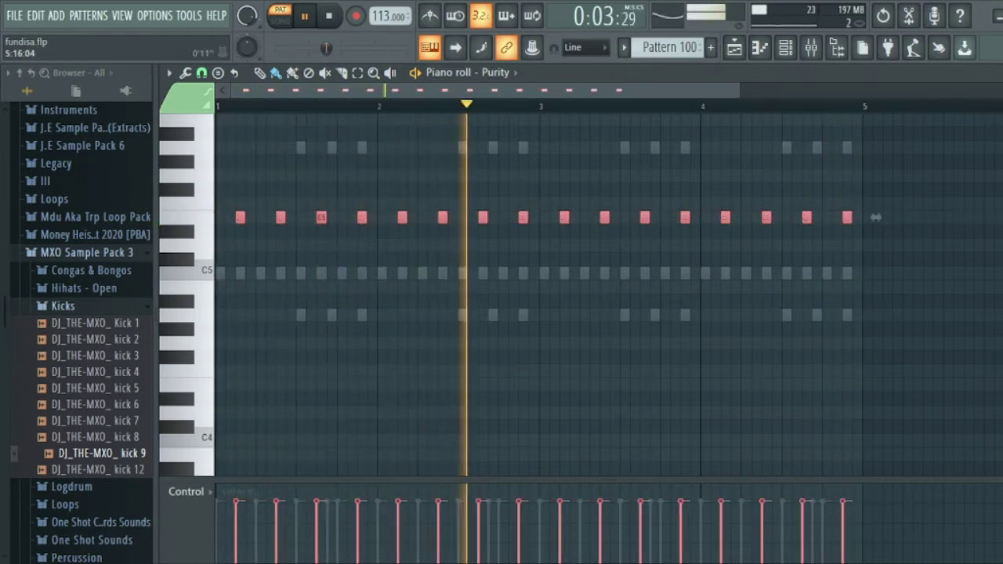
- In the Morphine channel's piano roll, draw two-bar notes on C3 and D3, both starting at bar 1
key(Escape)
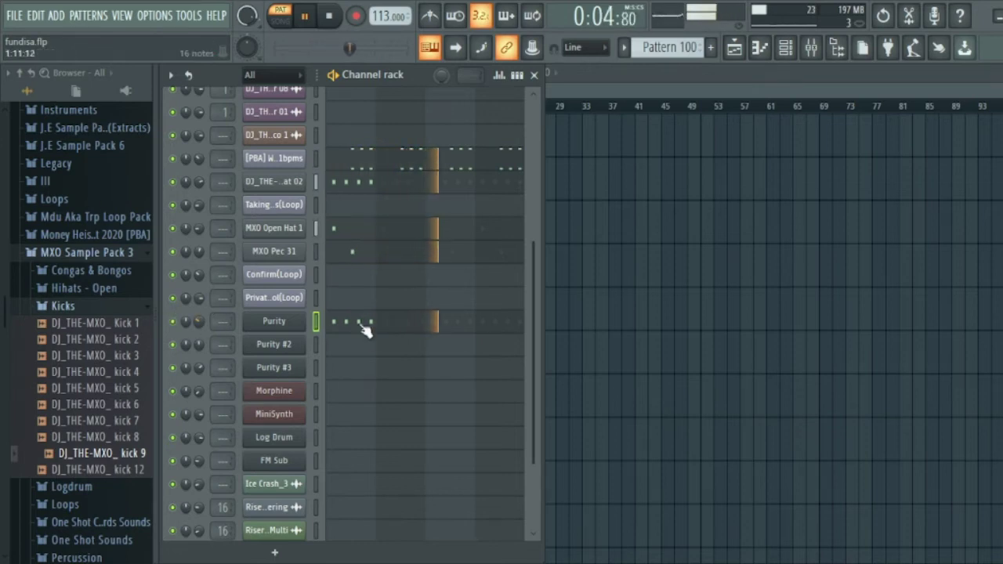
scroll(355, 326, down, 3)
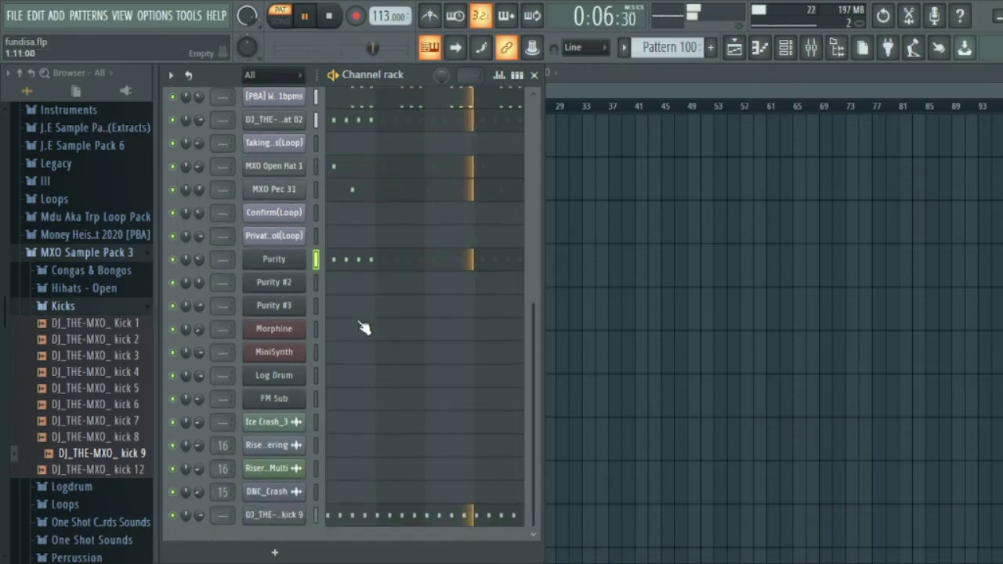
click(321, 330)
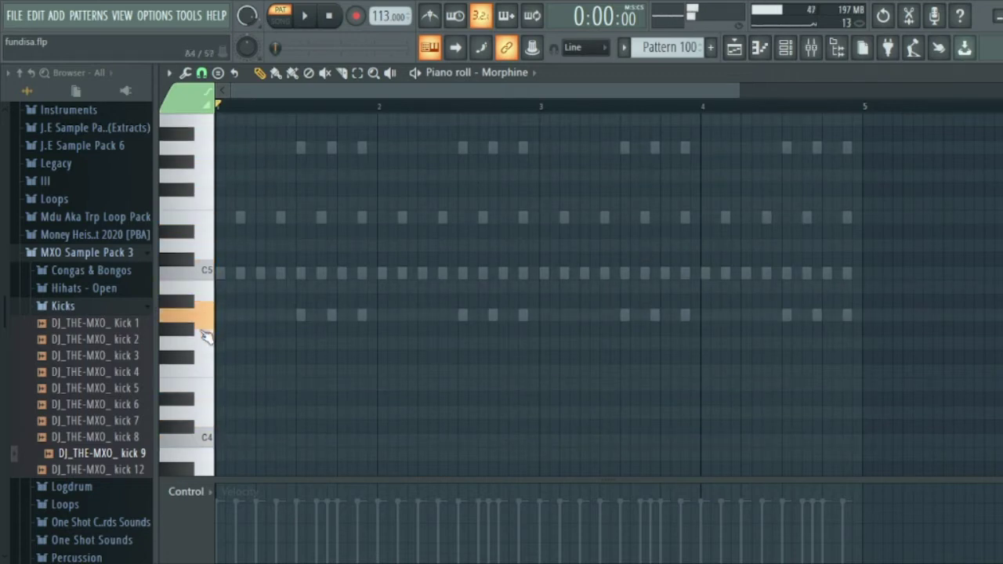
scroll(299, 380, down, 4)
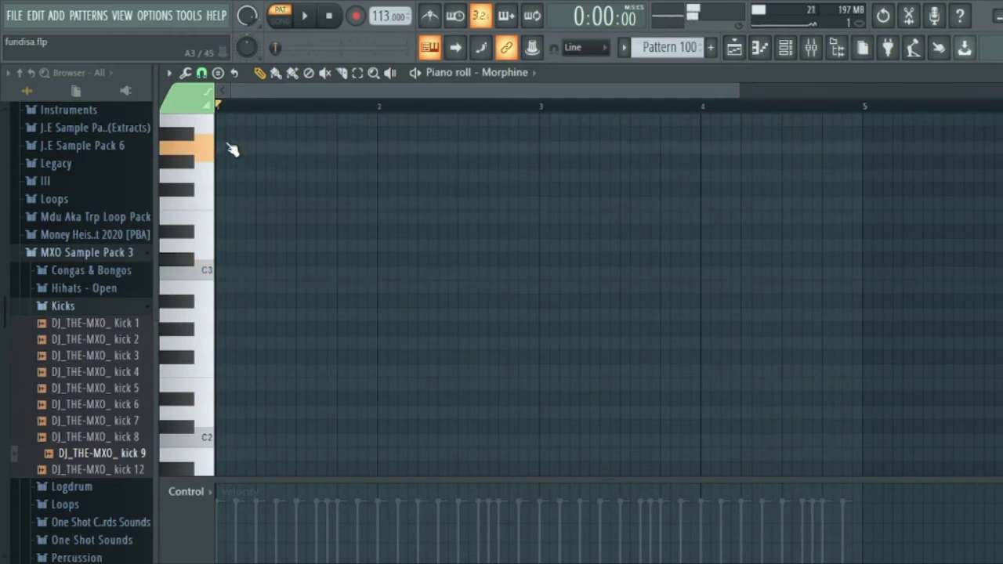
scroll(220, 181, up, 1)
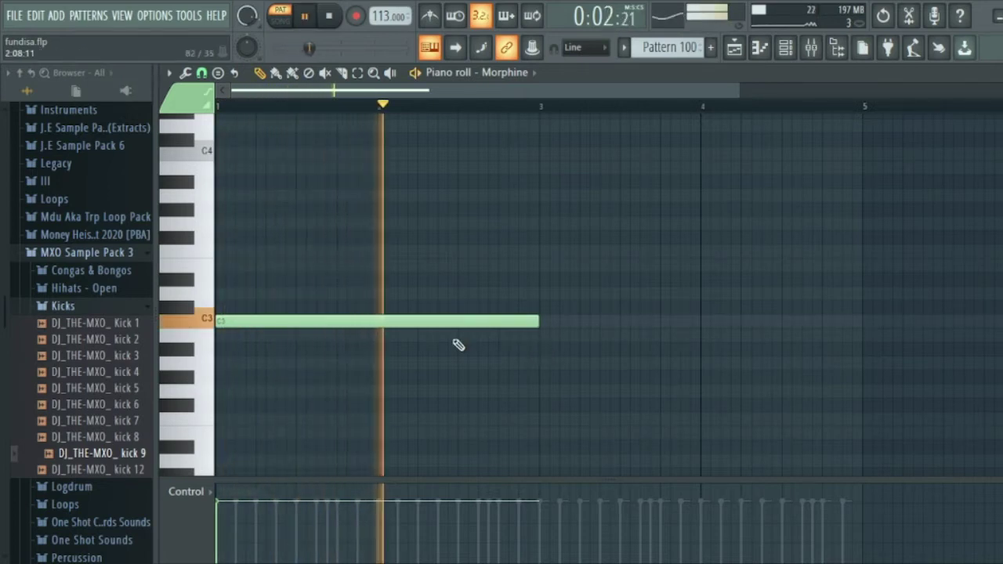
click(224, 294)
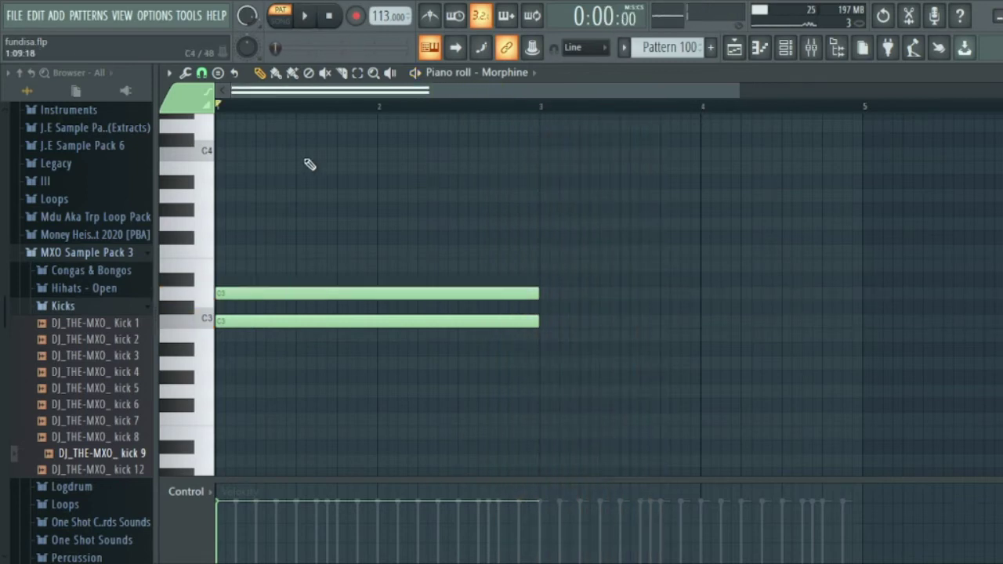
- Raise the D3 note at bar 1 to F3, and add two-bar notes on D3 and G#3 at bar 3
drag(265, 294, 246, 245)
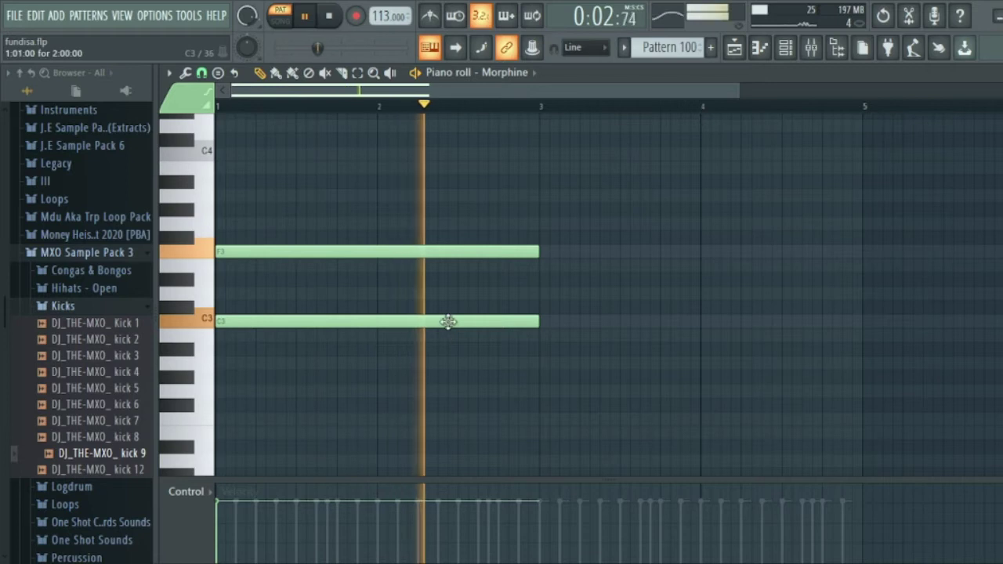
click(542, 321)
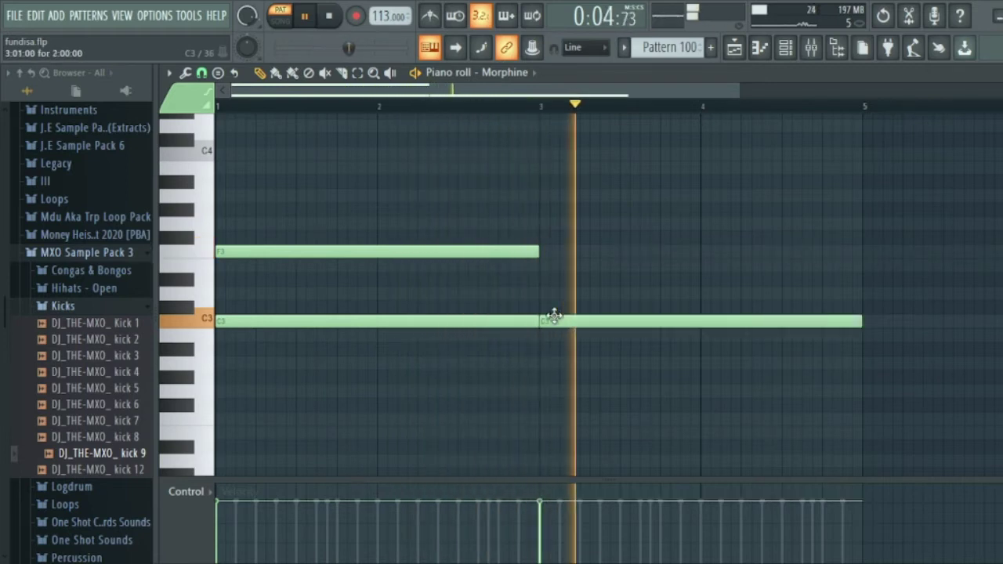
drag(541, 322, 540, 293)
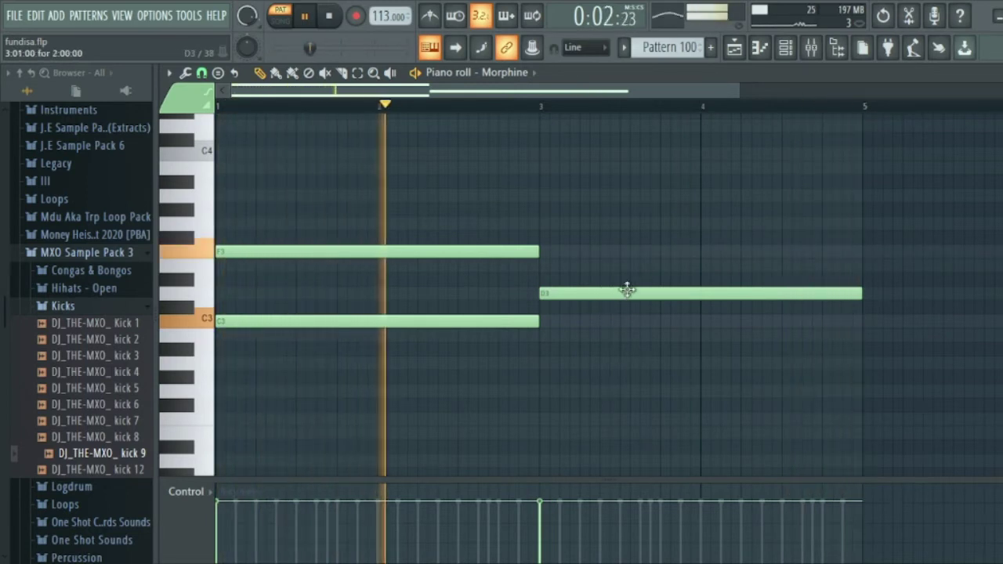
drag(689, 253, 573, 199)
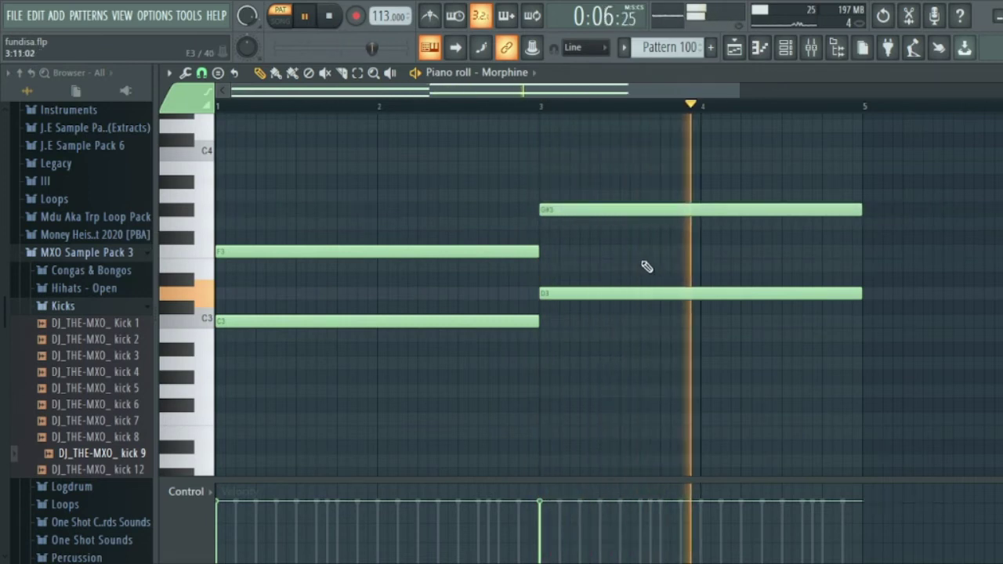
- Shorten the G#3 and D3 notes at bar 3 to eight steps each
drag(862, 207, 619, 208)
right_click(579, 288)
click(541, 291)
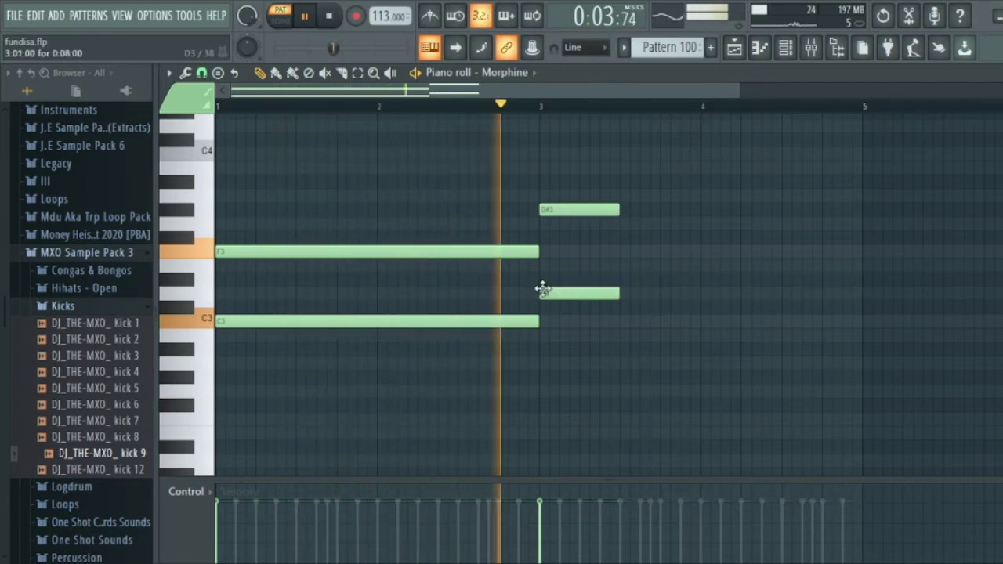
key(space)
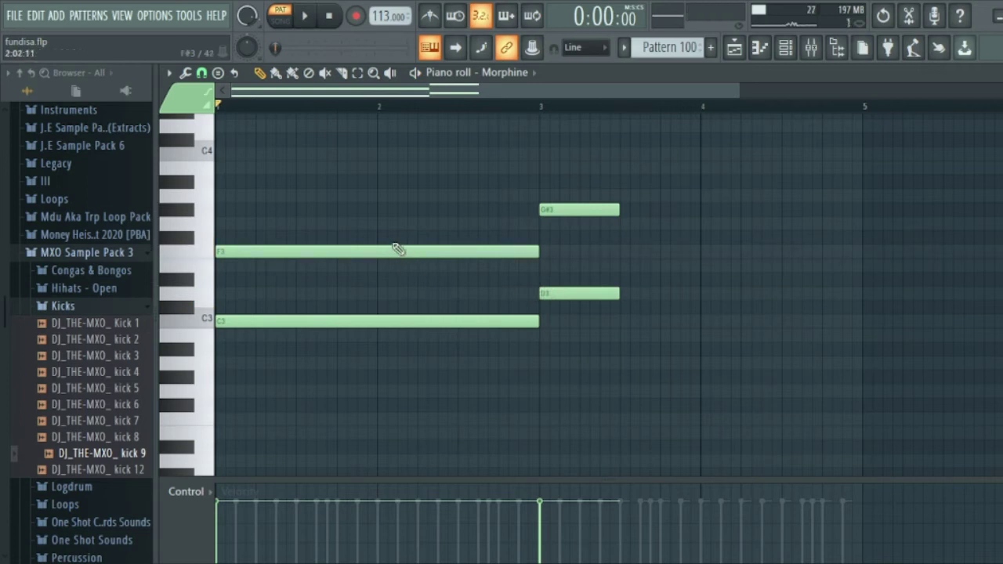
- Add a two-bar A3 note above C3 and F3 at bar 1, and play the chord back
scroll(360, 259, up, 2)
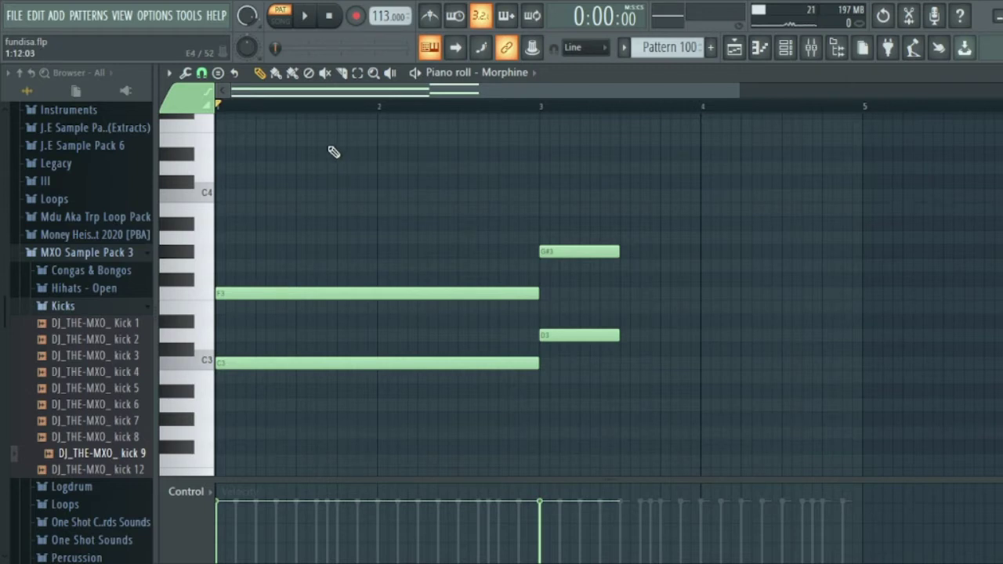
click(255, 250)
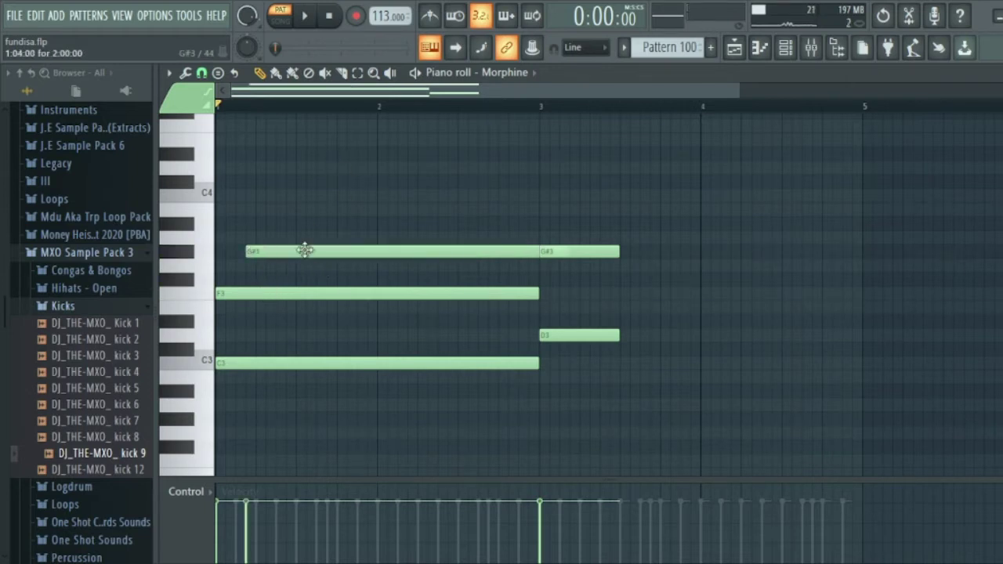
drag(267, 250, 280, 225)
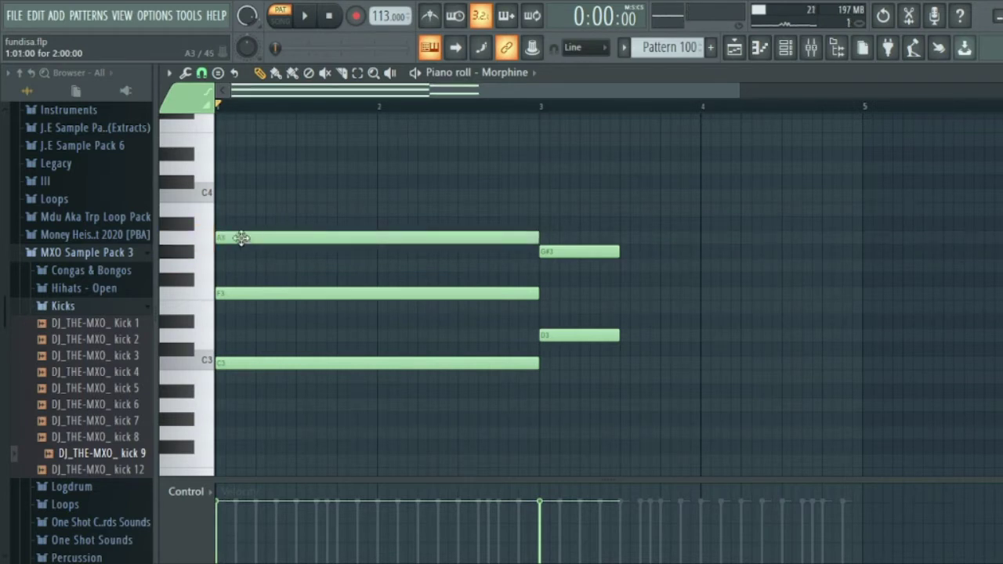
click(306, 28)
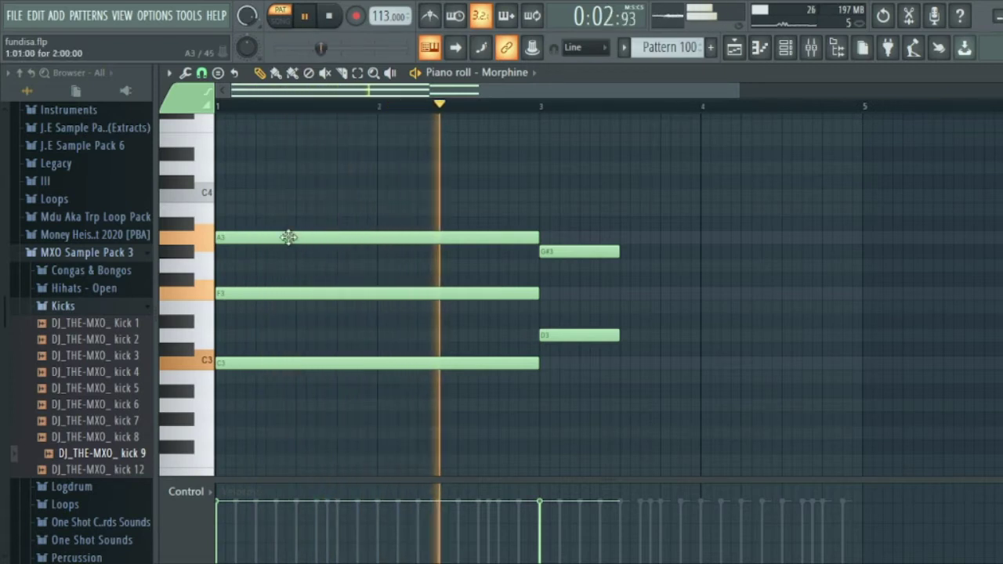
key(space)
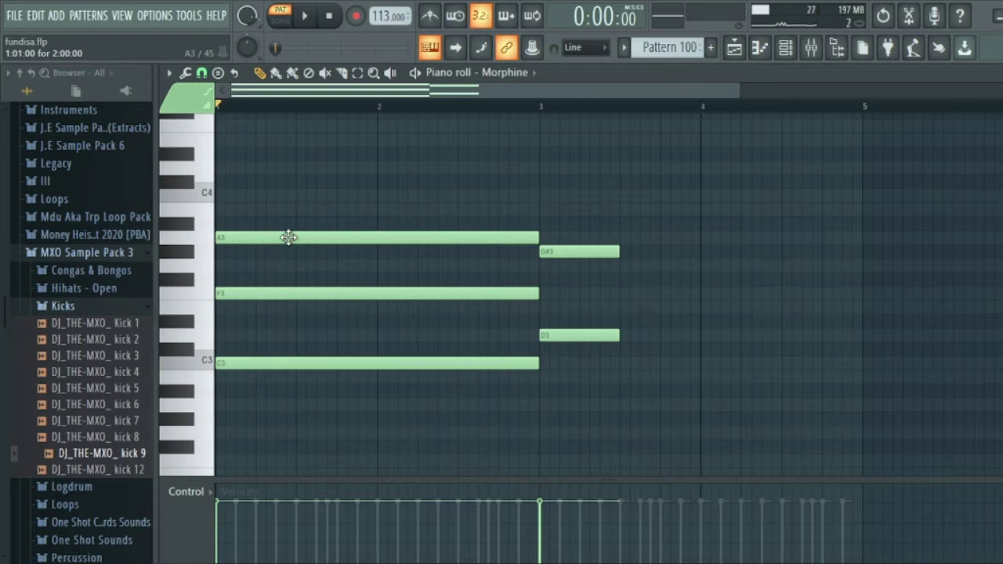
- Try a two-bar A#3 note in the bar 1 chord and listen to it
mouse_move(286, 232)
mouse_down()
mouse_move(411, 213)
mouse_move(329, 206)
mouse_move(279, 215)
mouse_move(287, 105)
mouse_move(296, 249)
mouse_up()
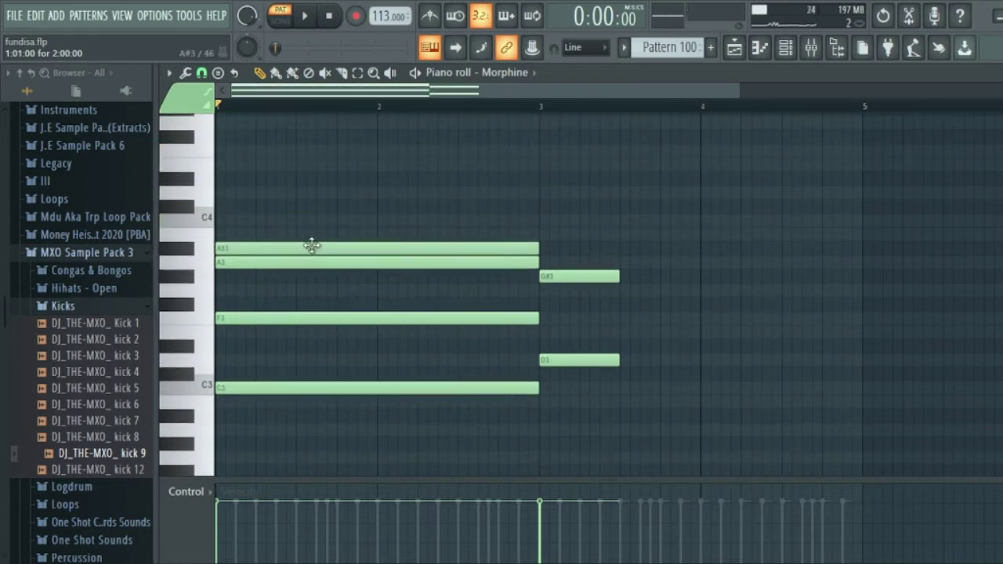
key(space)
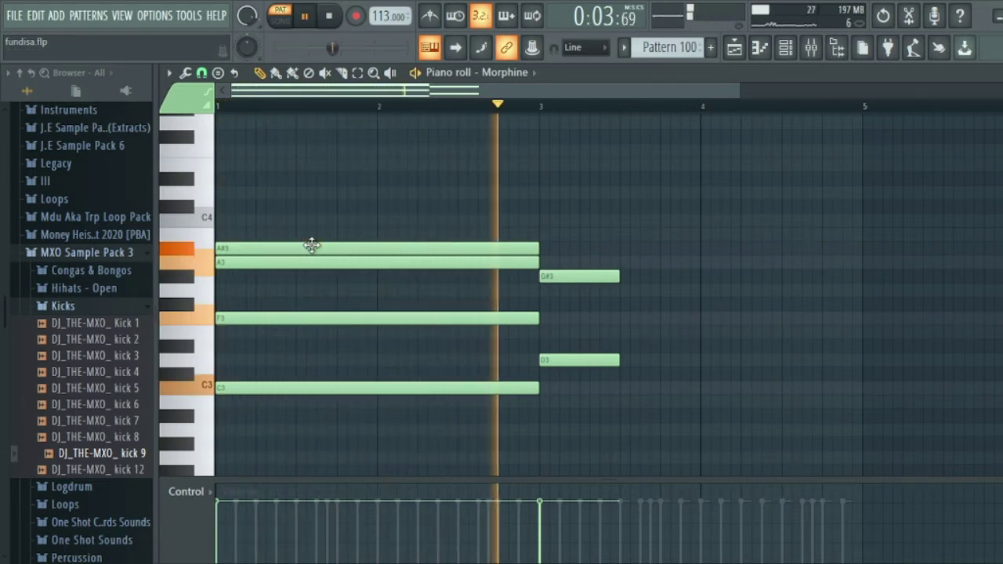
key(space)
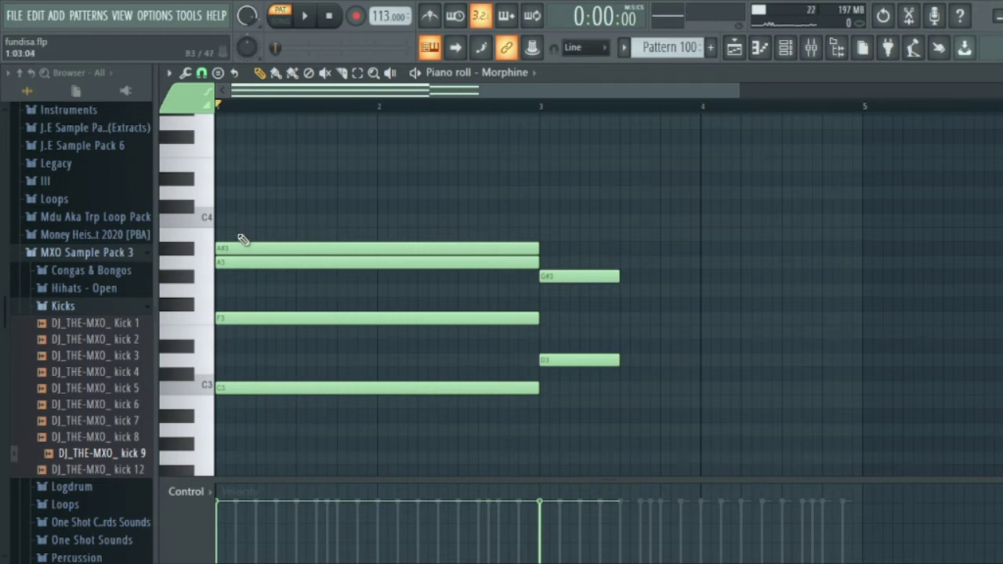
- Add two-bar notes on C4 and F4 to the chord at bar 1
click(220, 221)
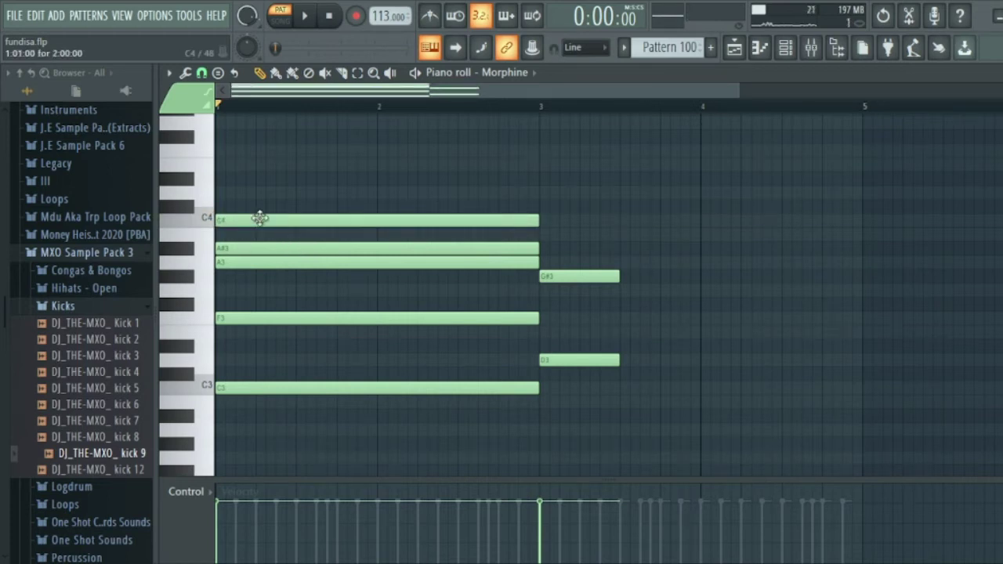
click(272, 179)
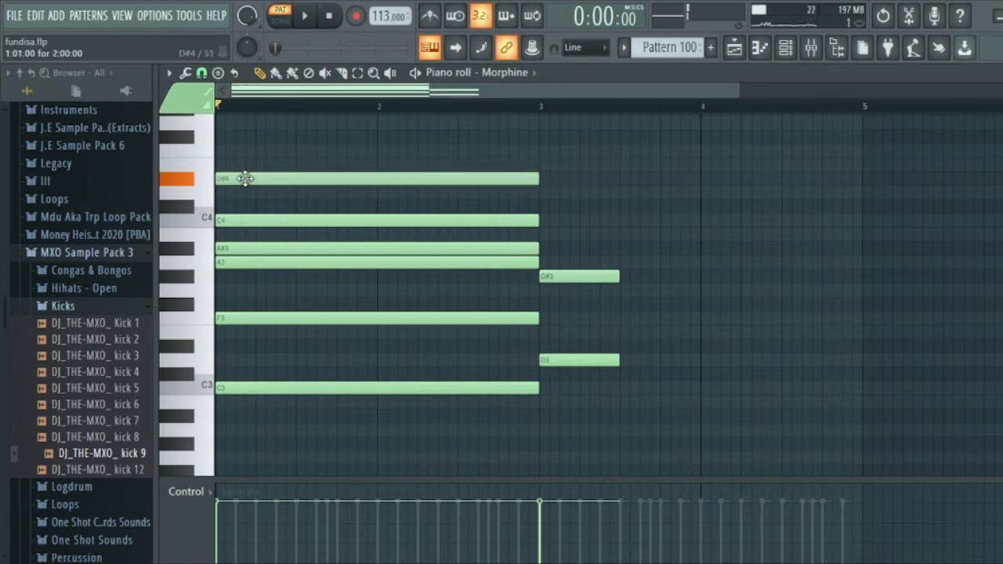
drag(245, 178, 237, 195)
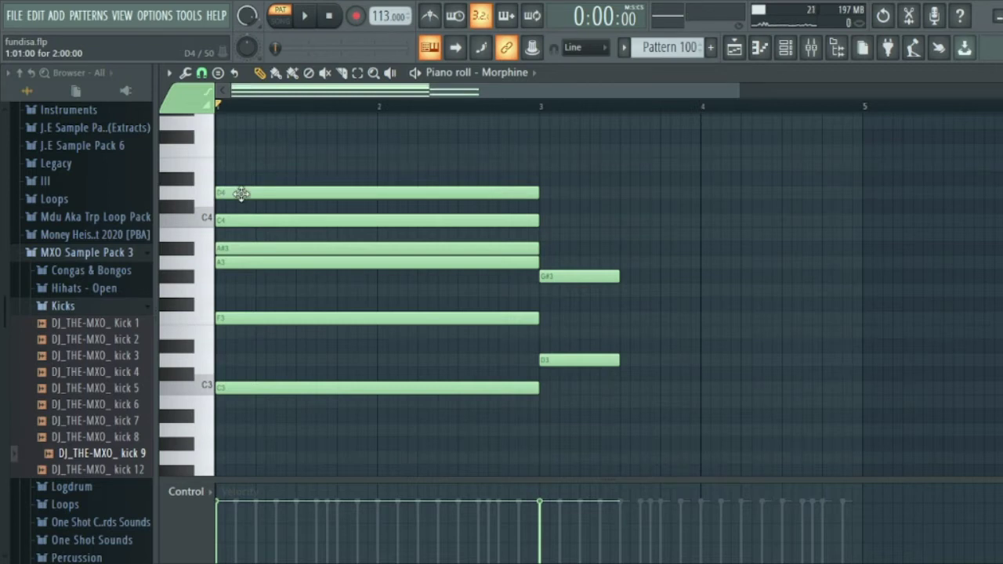
drag(229, 191, 236, 145)
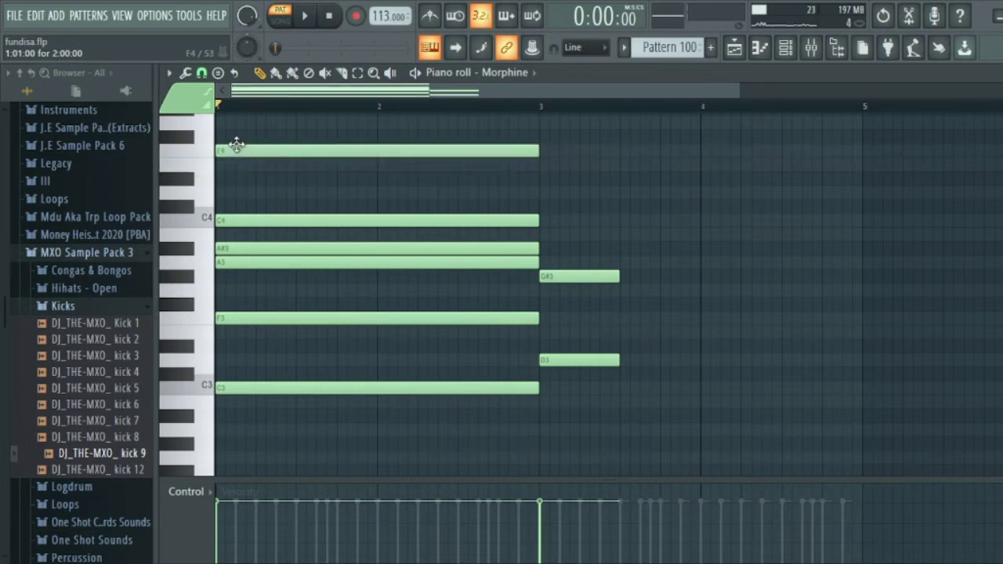
- Play the bar 1 chord, remove its A#3 note and listen again
key(space)
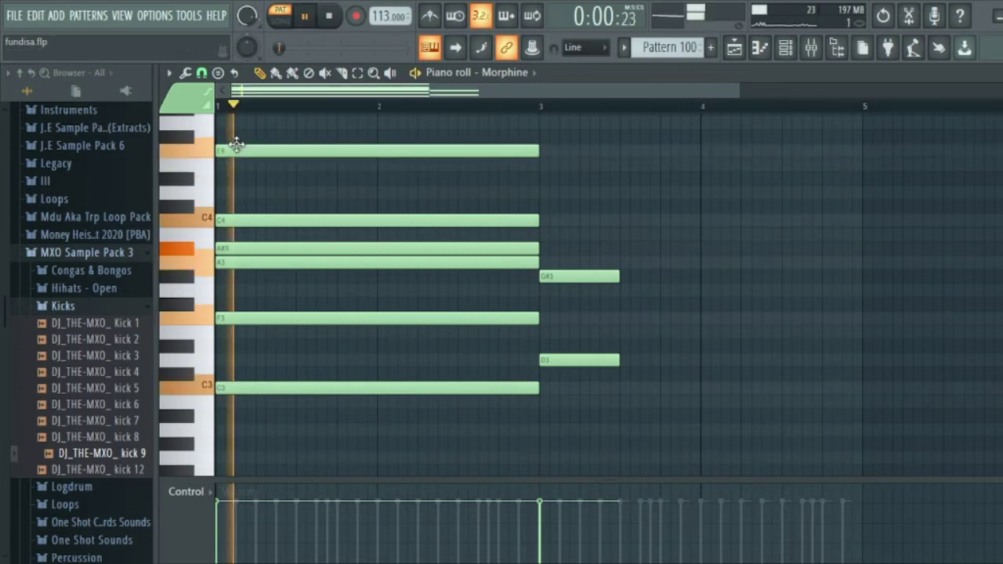
right_click(328, 248)
key(space)
key(space)
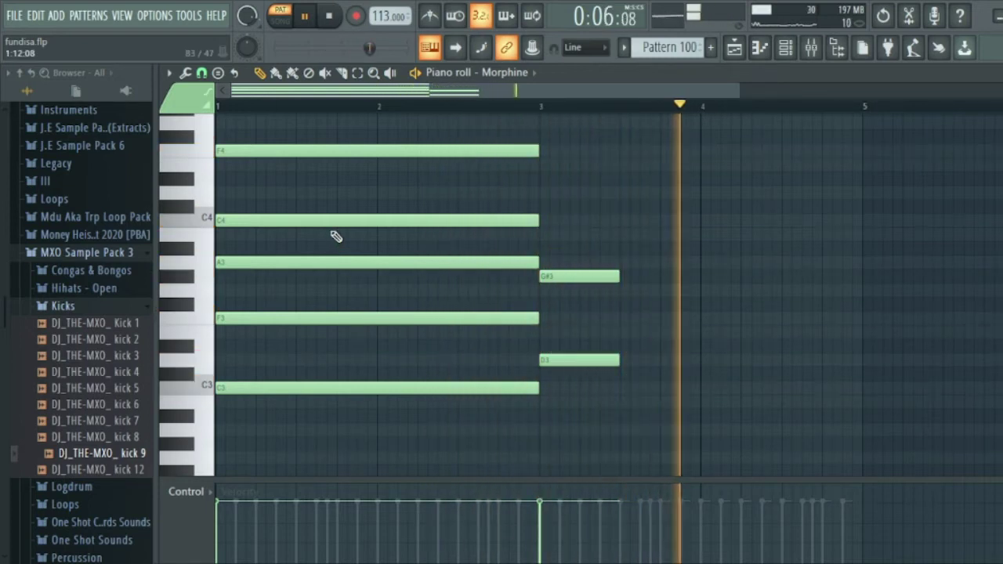
- Try a two-bar G#3 note below A3 in the bar 1 chord, and remove it again
drag(258, 295, 243, 268)
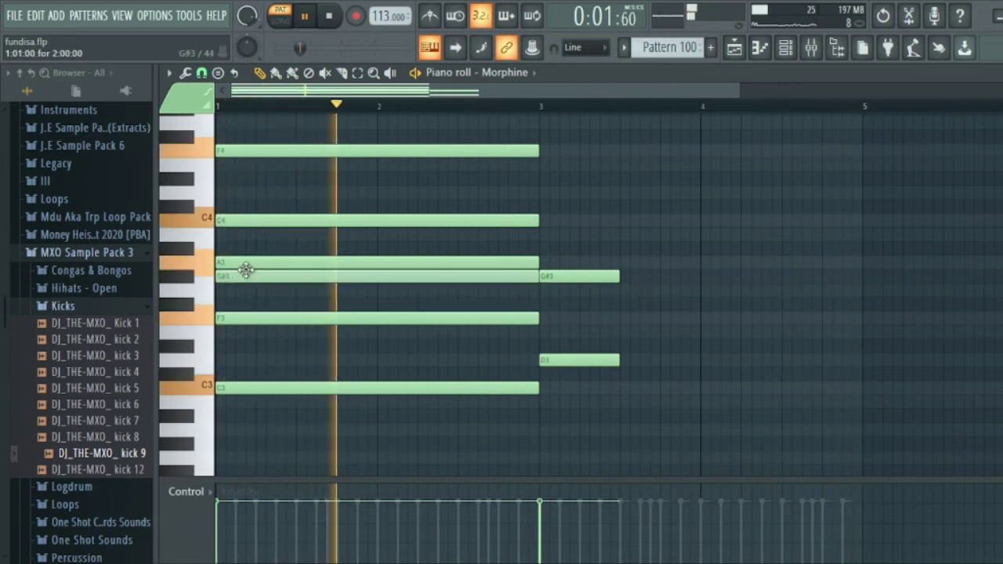
right_click(244, 285)
key(space)
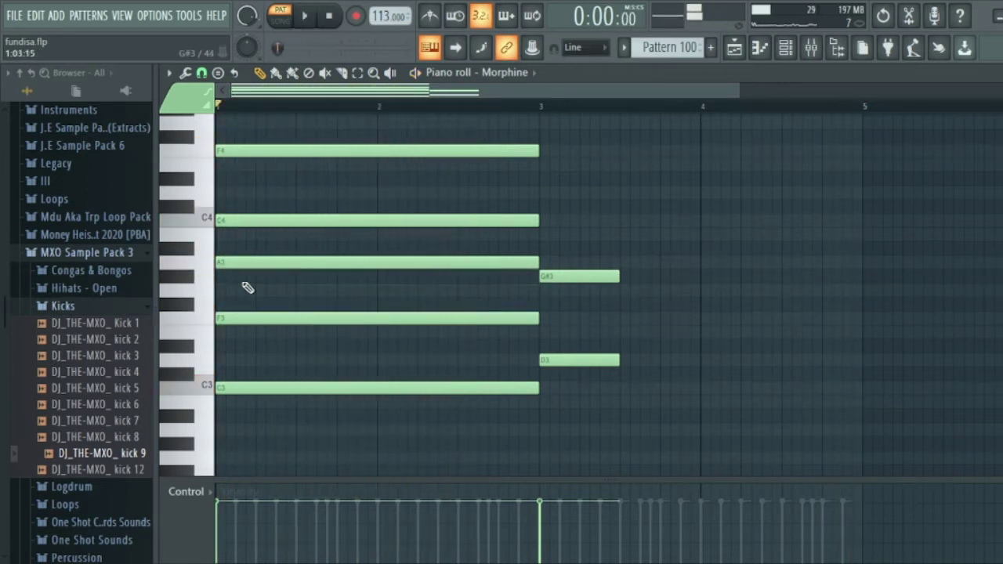
- Add a two-bar note on top of the bar 1 chord, settle it on A4 and play the chord back
scroll(328, 159, up, 5)
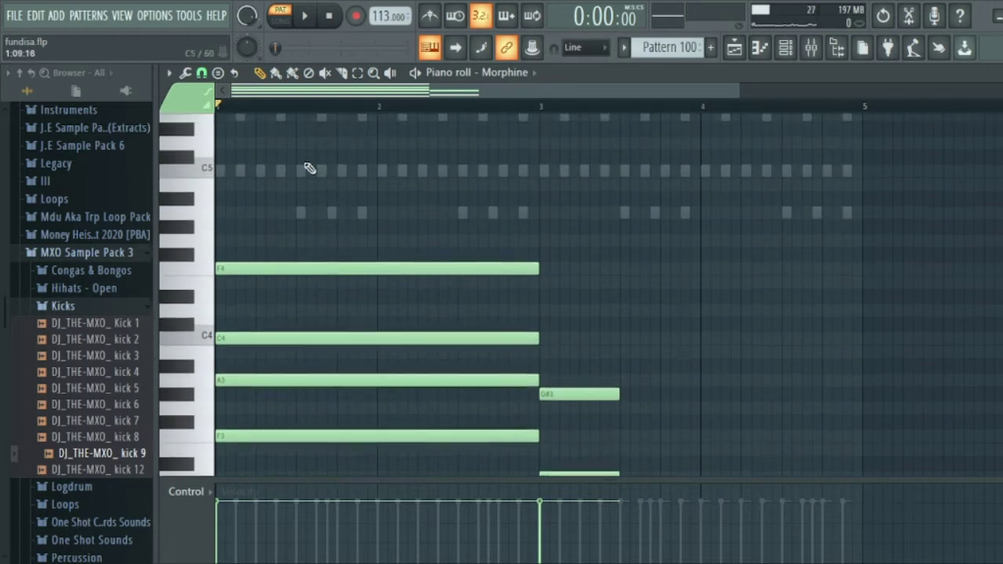
click(264, 248)
drag(295, 250, 241, 207)
key(space)
key(space)
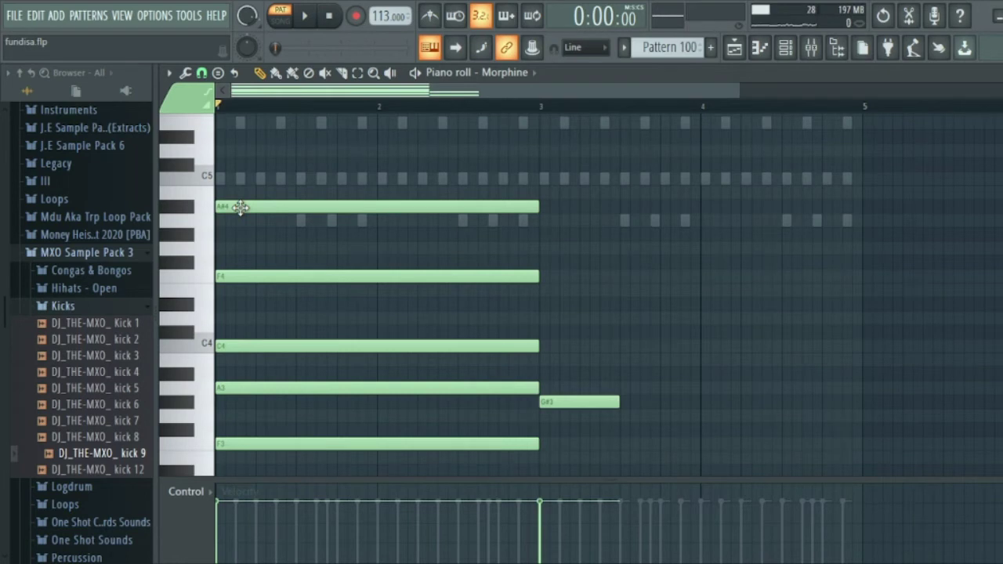
drag(246, 218, 246, 237)
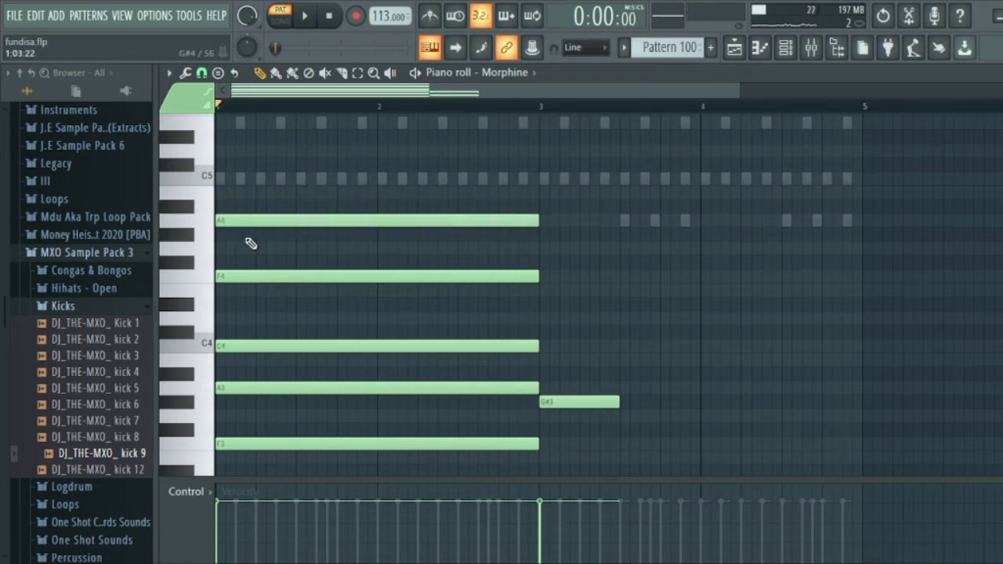
key(space)
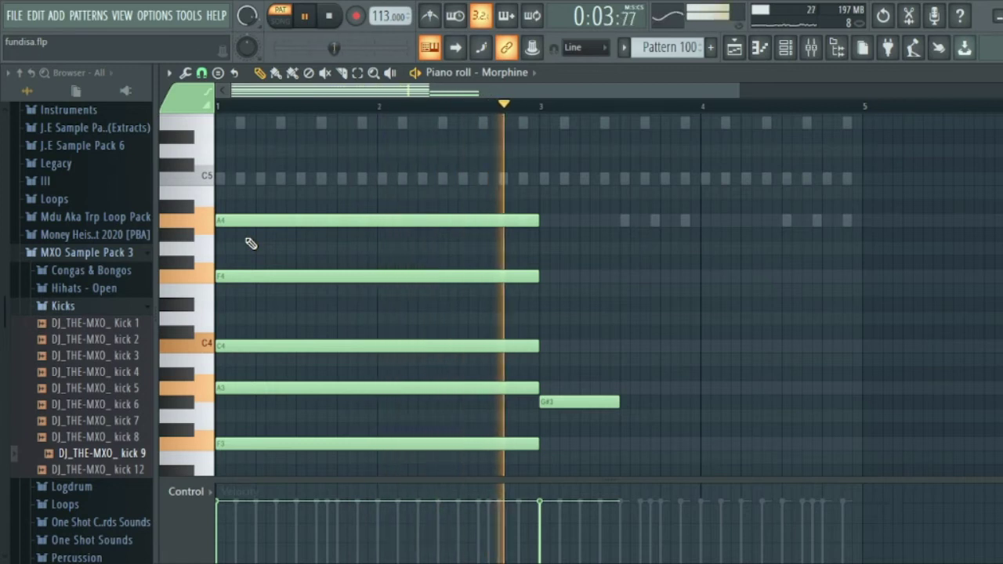
key(space)
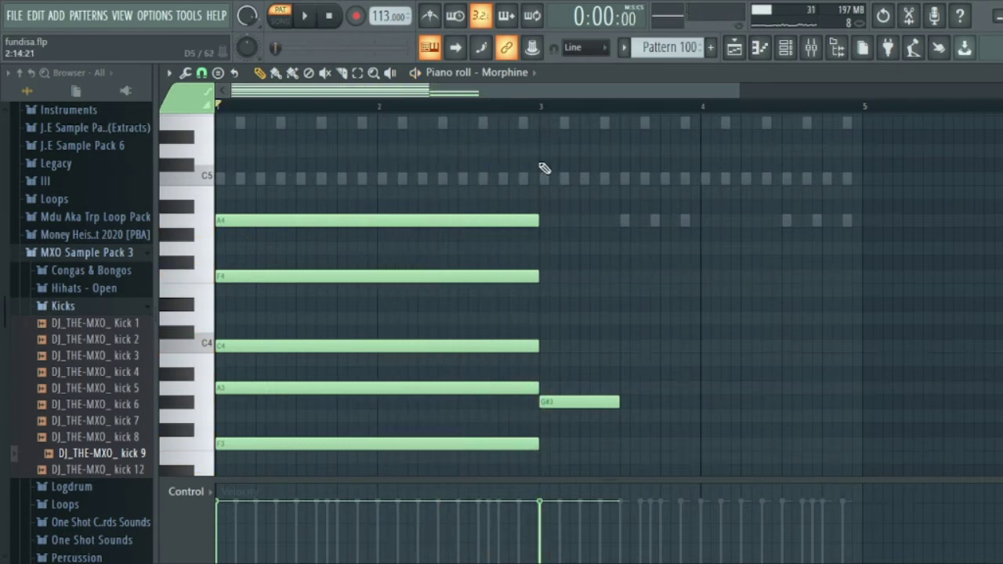
- Add eight-step notes on B3, D4 and F4 to the chord at bar 3, and play the progression
drag(422, 93, 573, 116)
scroll(450, 240, down, 4)
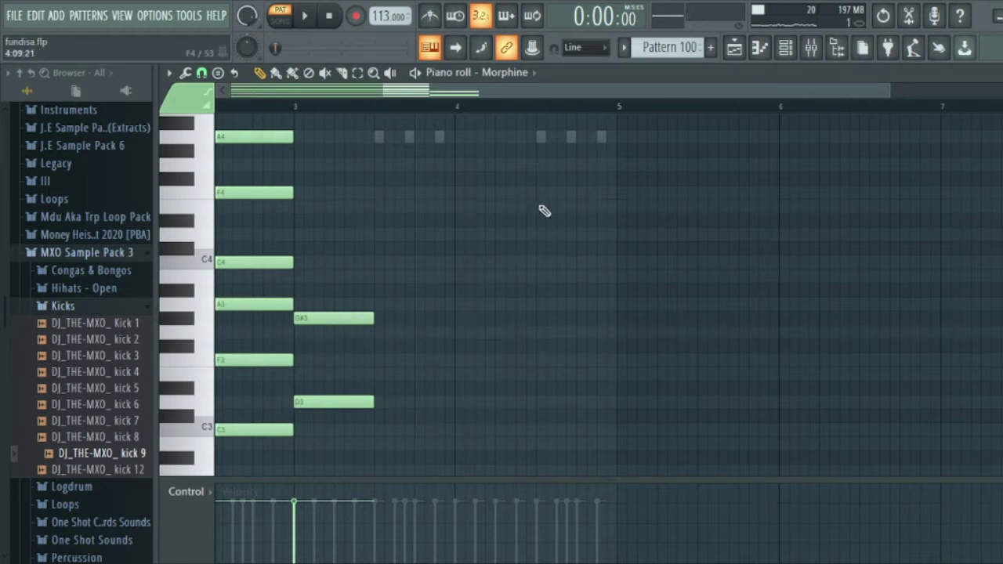
drag(533, 90, 461, 90)
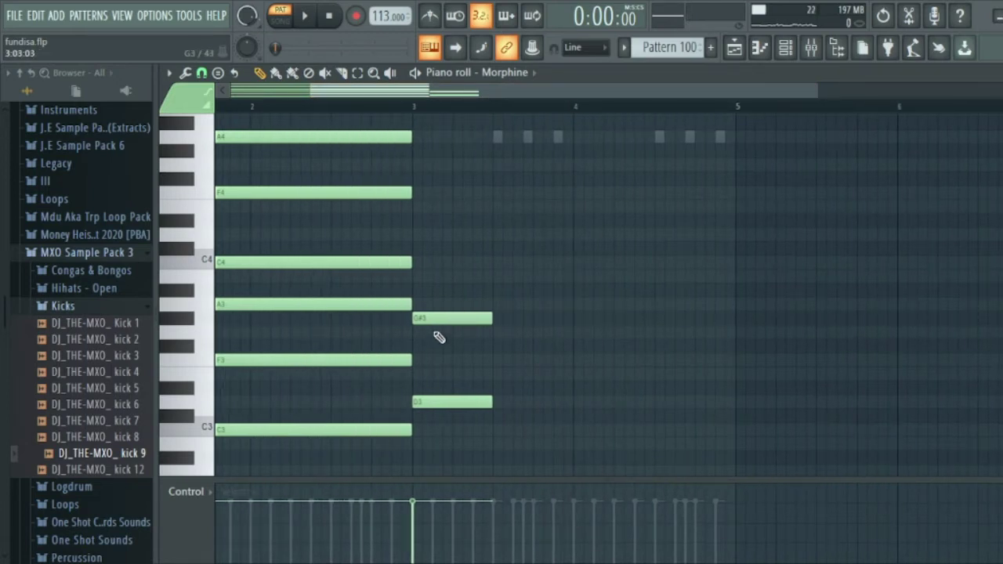
scroll(449, 352, down, 3)
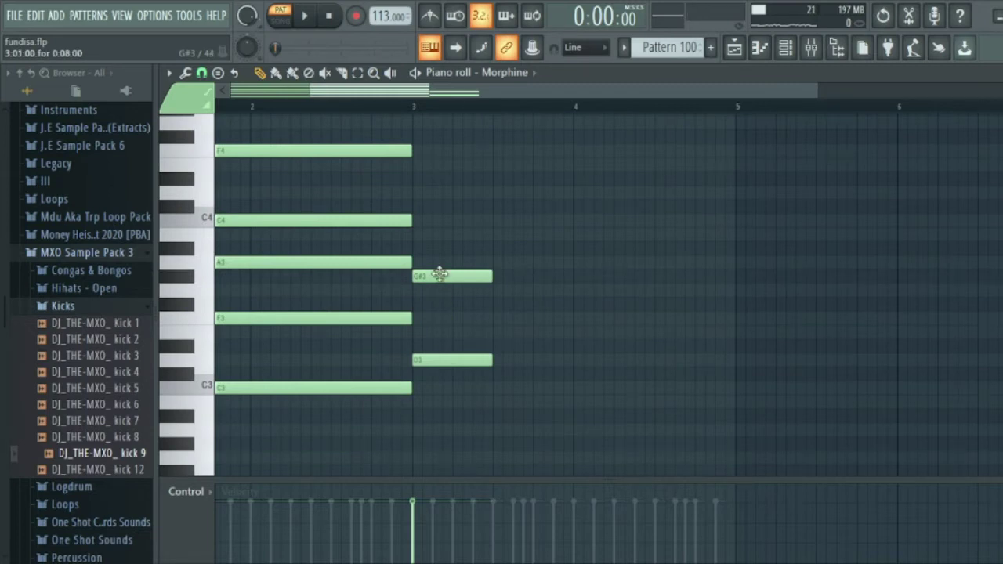
drag(445, 251, 439, 224)
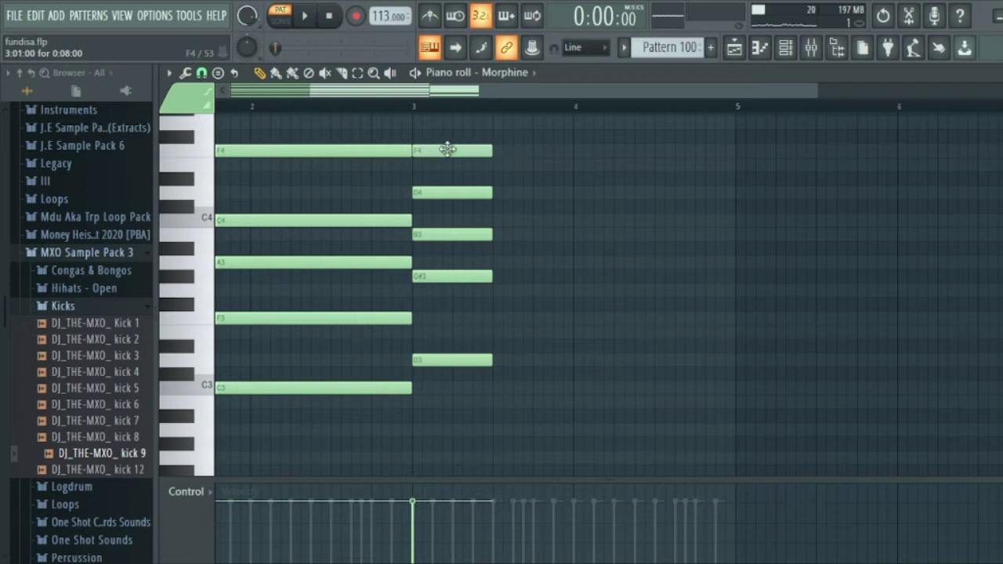
key(space)
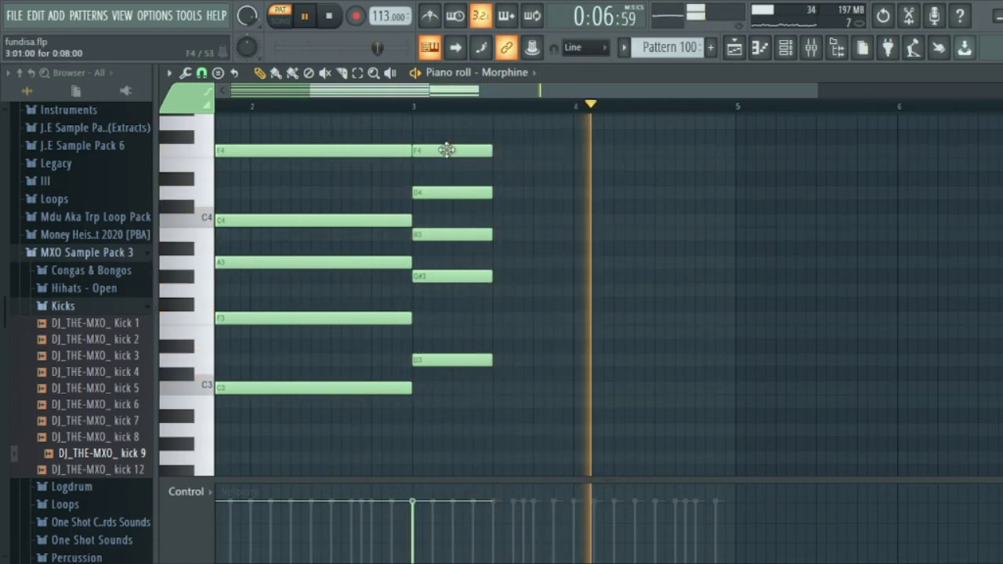
- Move the F4 note at bar 3 to G4, and add an eight-step B4 note on top of that chord
drag(445, 163, 450, 180)
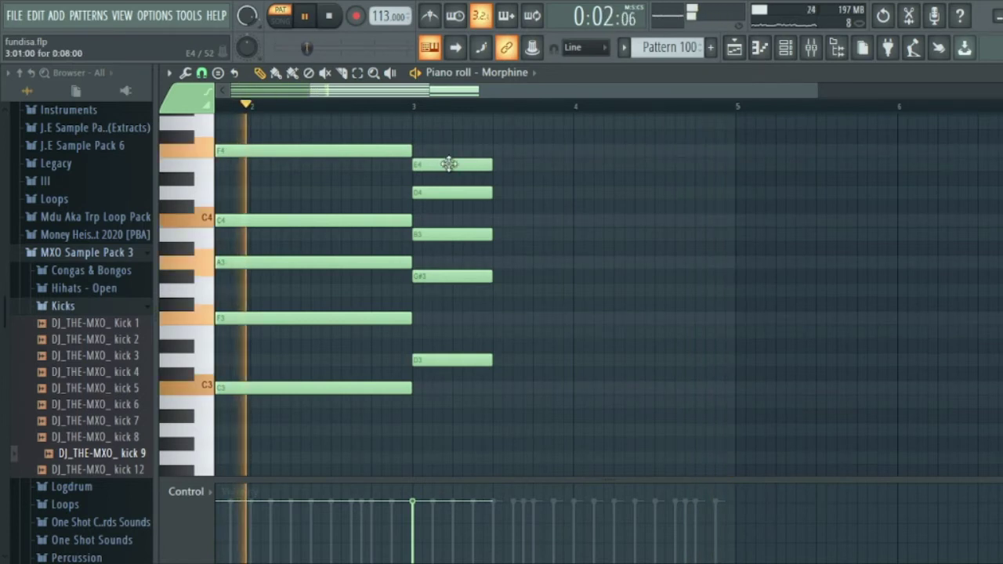
drag(446, 166, 444, 211)
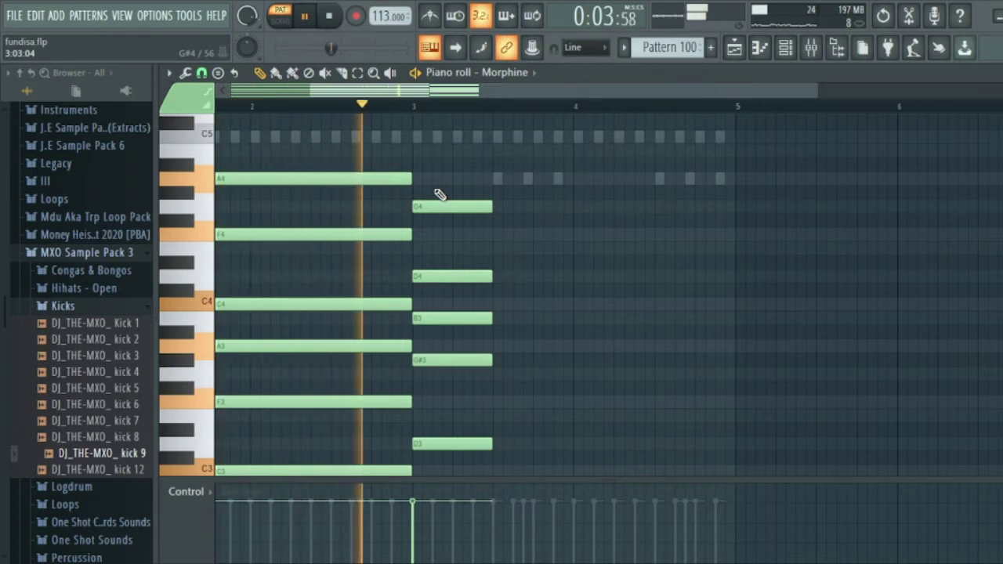
click(418, 152)
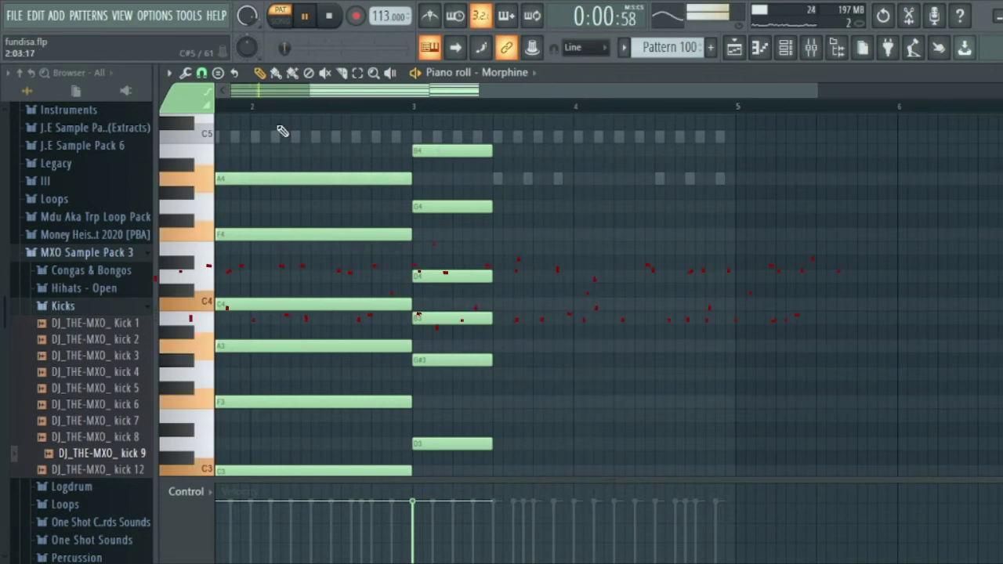
- Play back the progression, and add a C5 note from the middle of bar 3 to the end of bar 4
click(381, 105)
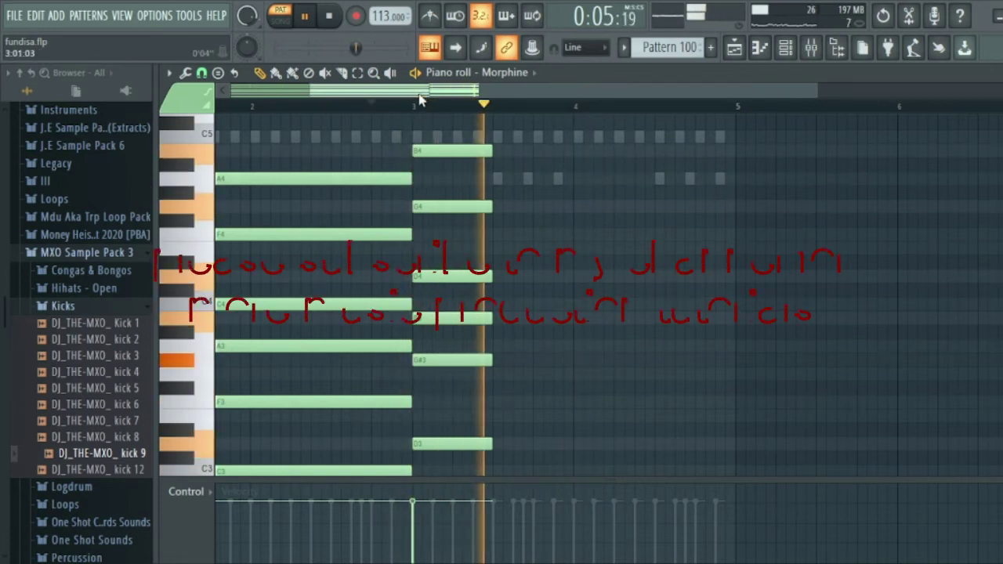
scroll(373, 94, left, 2)
scroll(373, 94, left, 1)
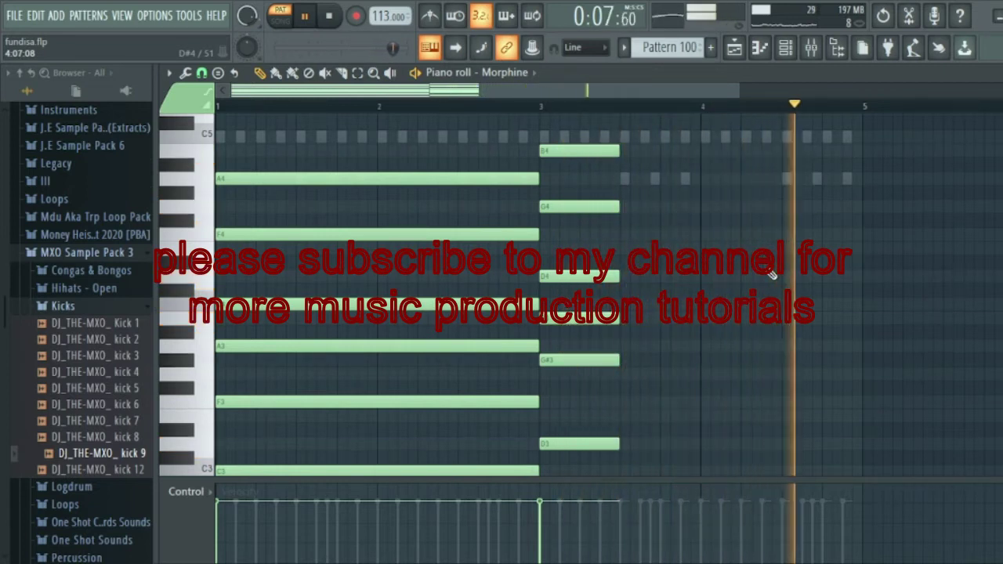
key(space)
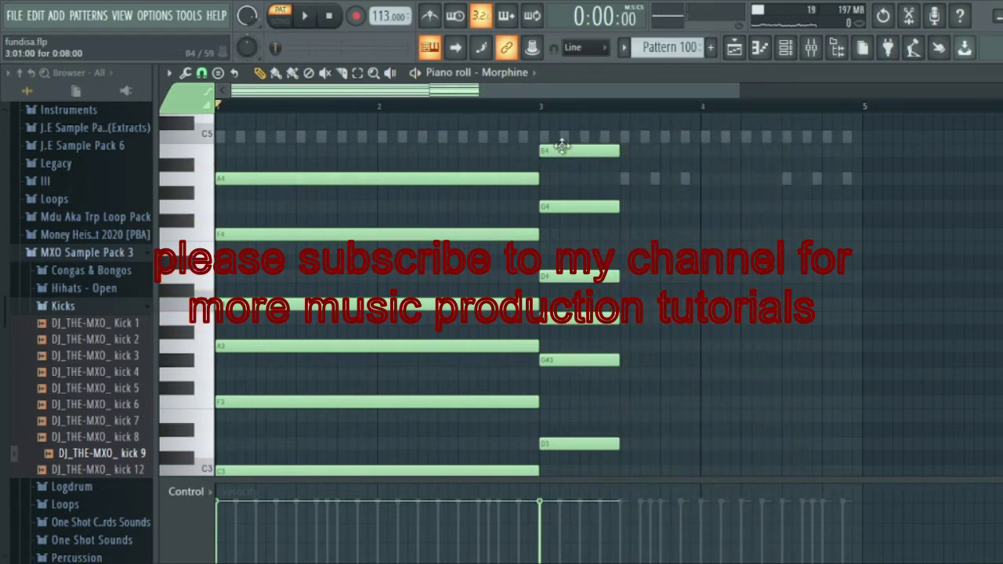
scroll(636, 132, up, 3)
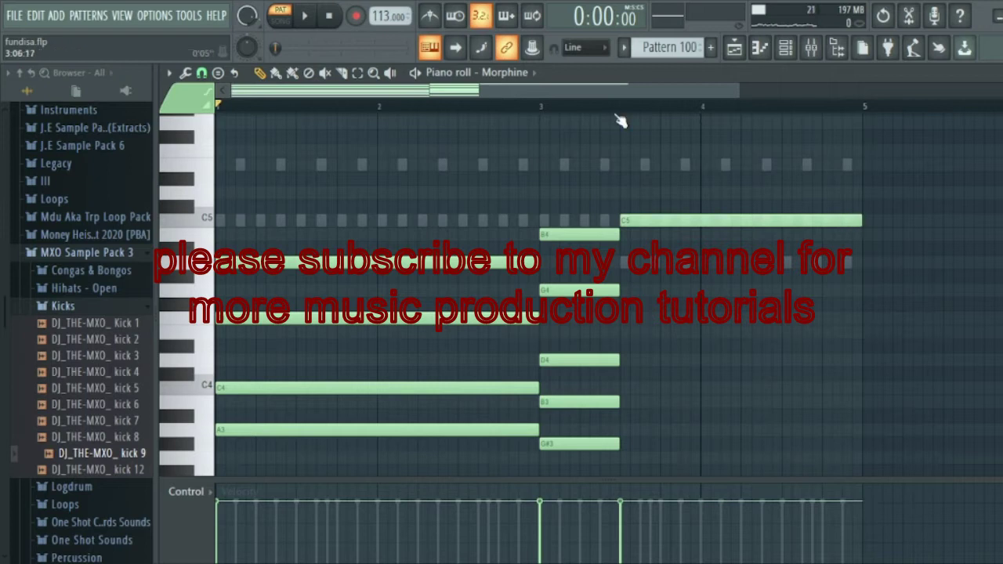
- Add A4 and F4 notes of the same length beneath the C5 note while the pattern plays
click(305, 21)
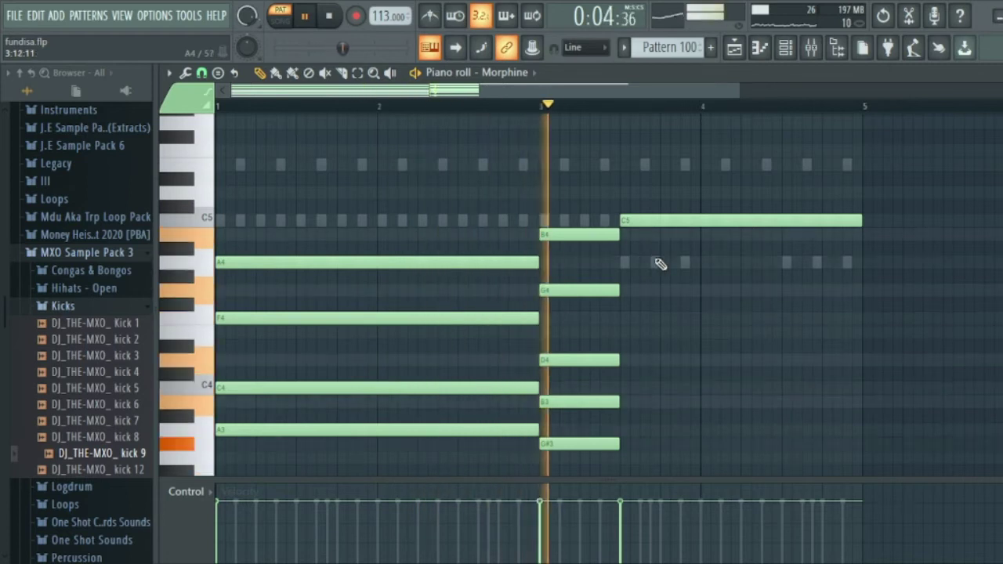
click(627, 264)
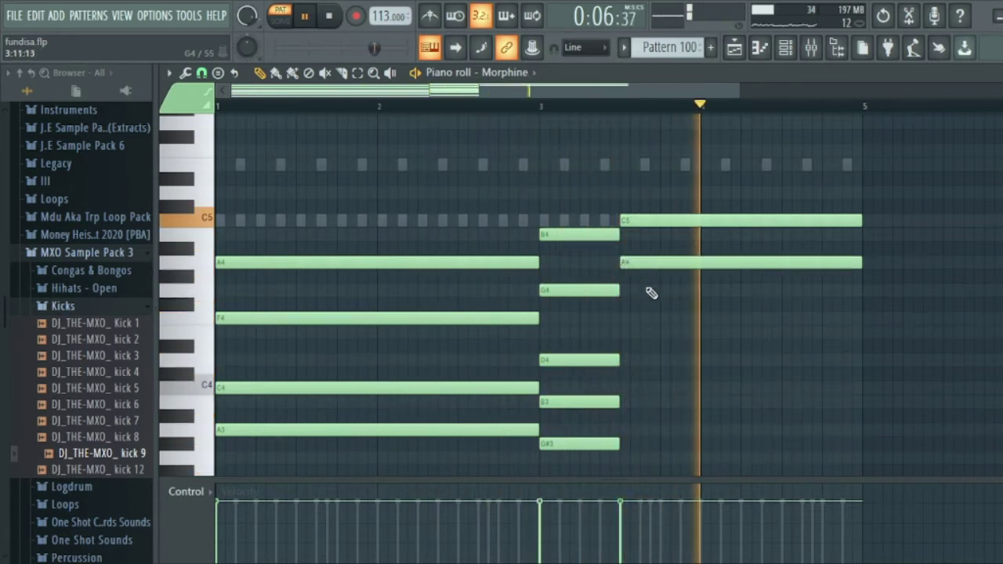
scroll(647, 288, down, 1)
click(633, 279)
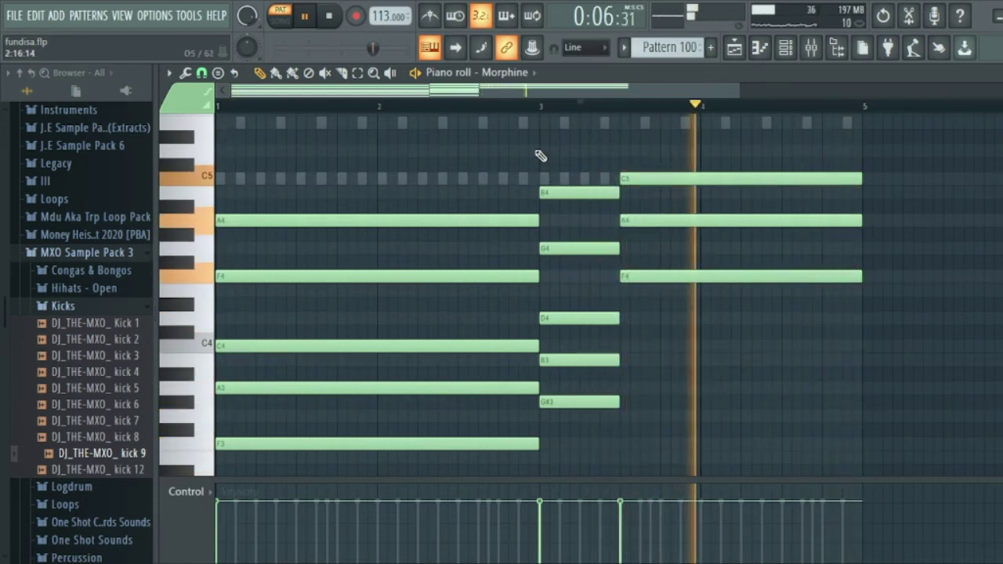
- Replace the F4 note in the last chord with an E4 note of the same length, and stop playback
right_click(634, 276)
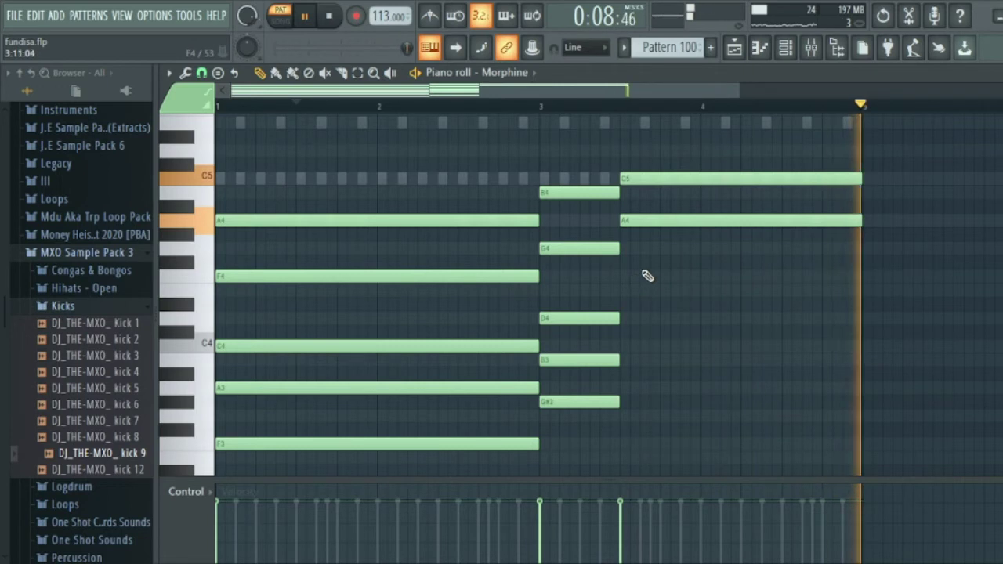
click(641, 262)
drag(640, 247, 641, 291)
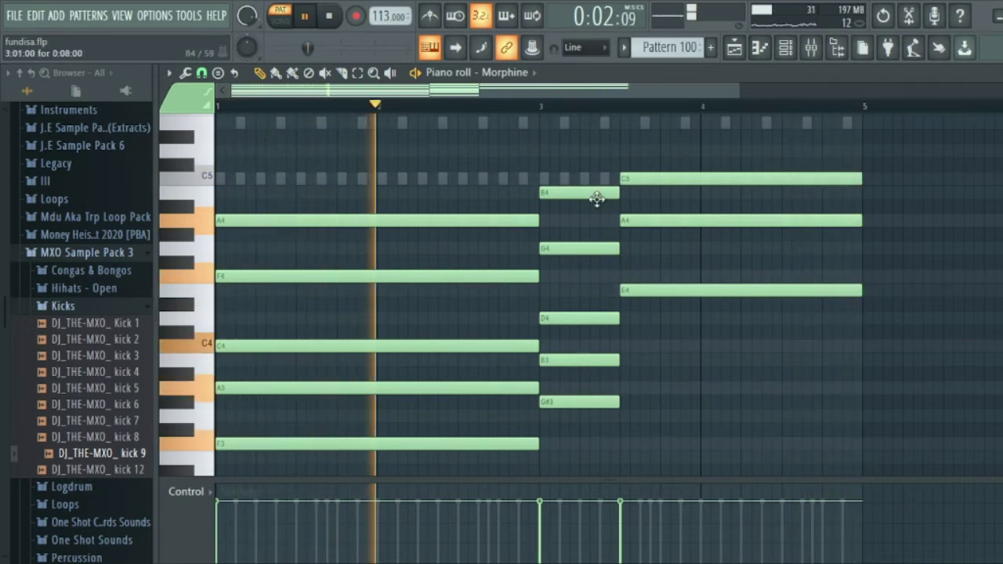
click(330, 18)
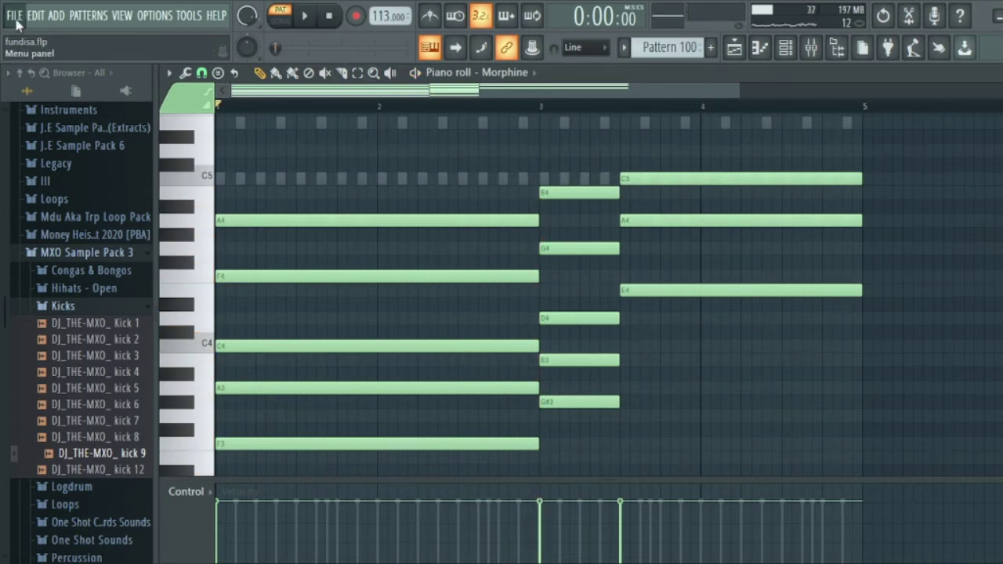
- Resume playback and add a C4 note beneath E4 in the last chord, removing the stray note placed above the chord
drag(589, 95, 597, 95)
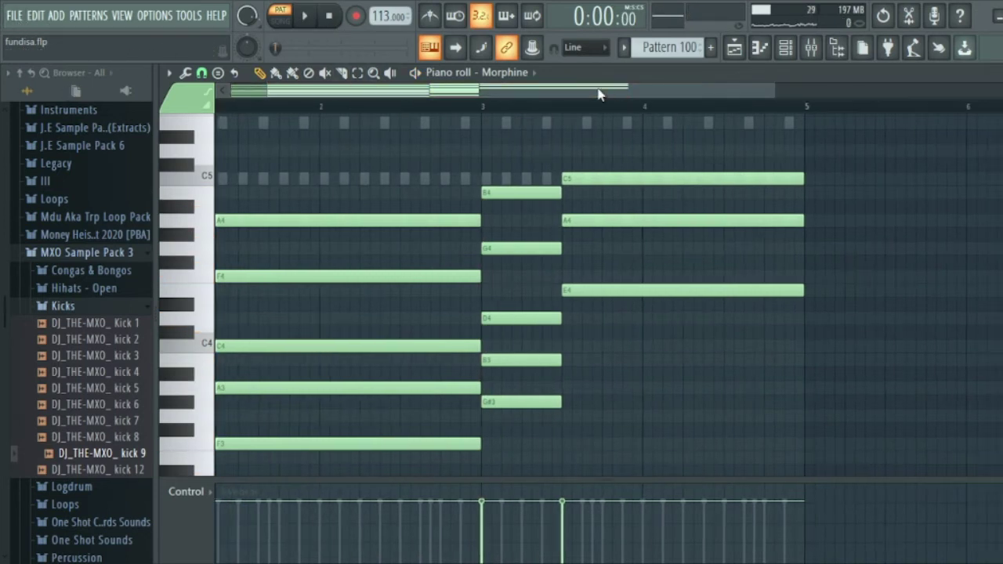
drag(522, 98, 586, 96)
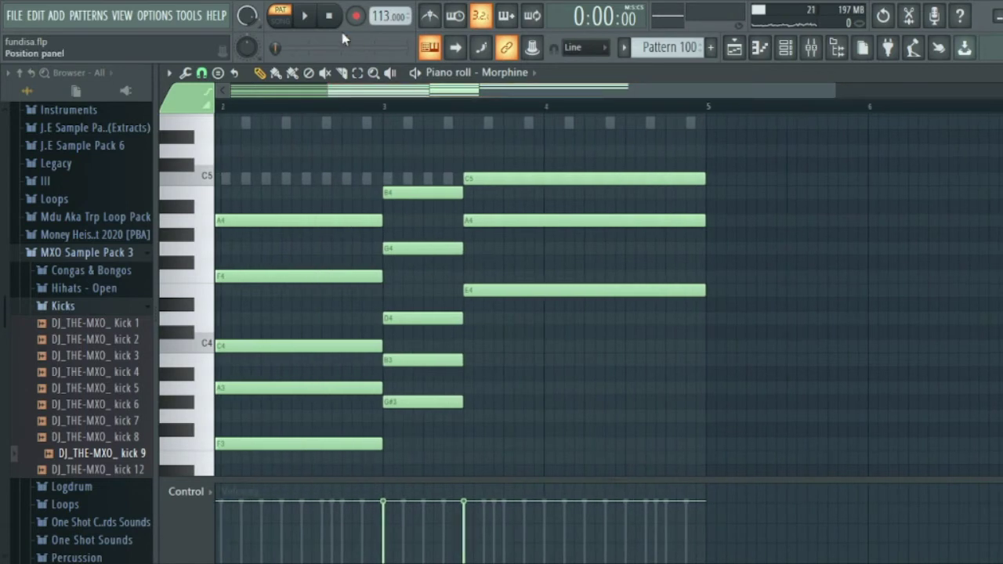
click(313, 19)
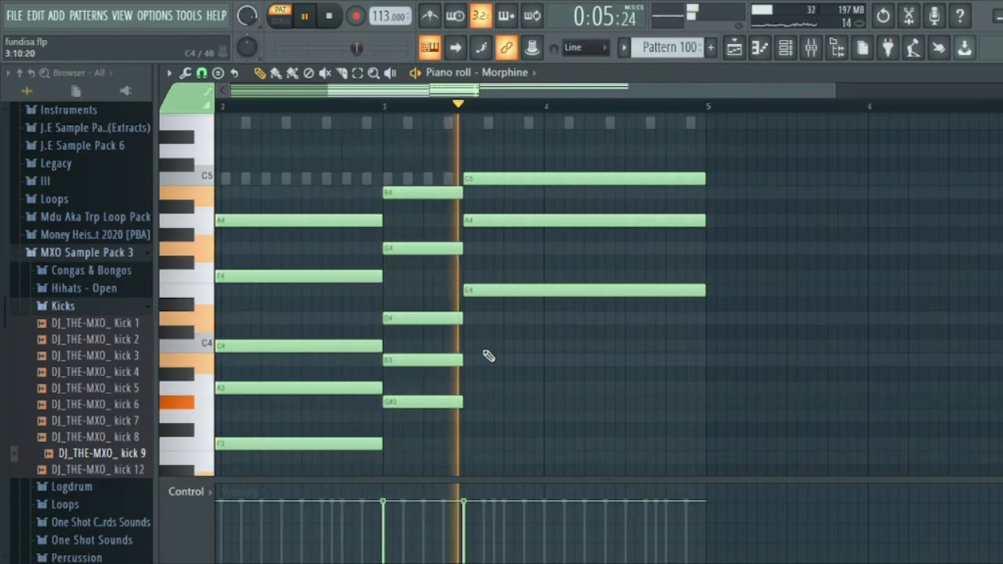
click(471, 347)
click(448, 125)
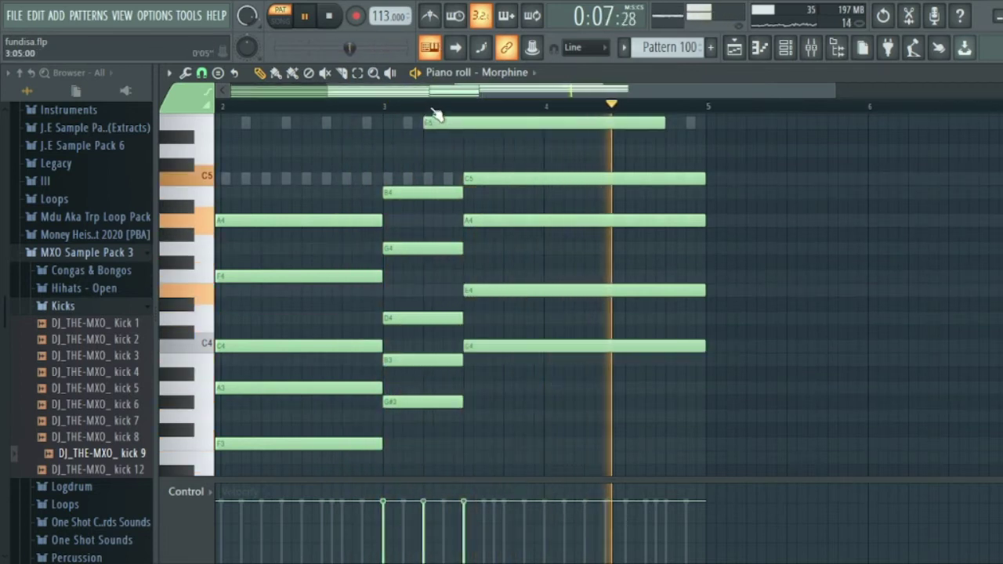
click(450, 127)
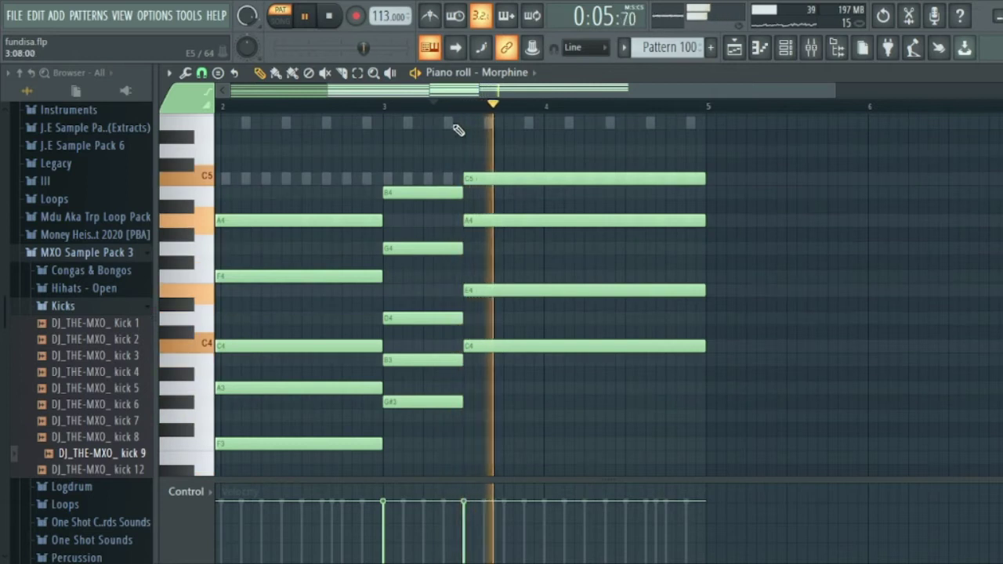
- Add an A3 note beneath C4, align its start with the last chord, and replay that chord
scroll(509, 246, down, 4)
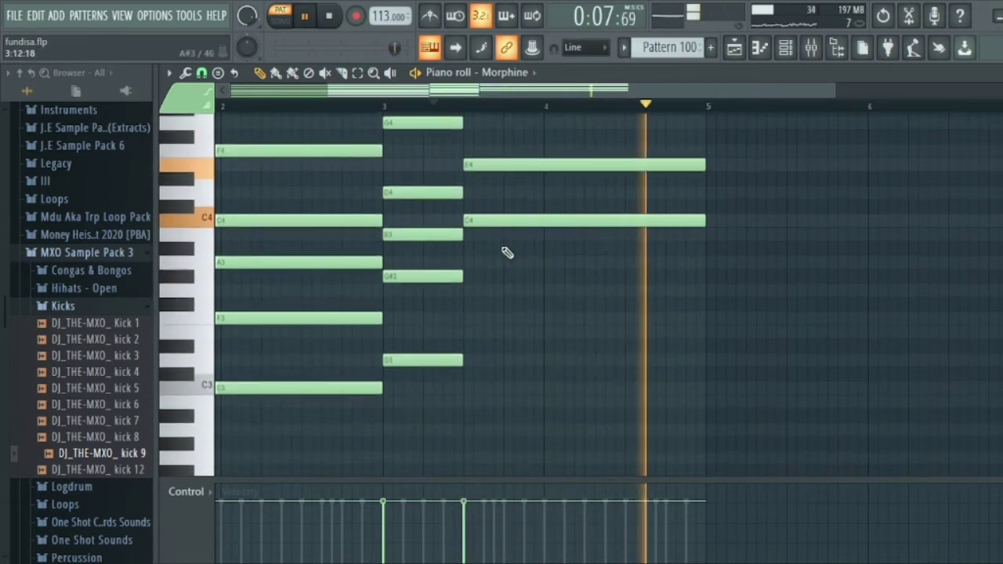
scroll(501, 253, down, 1)
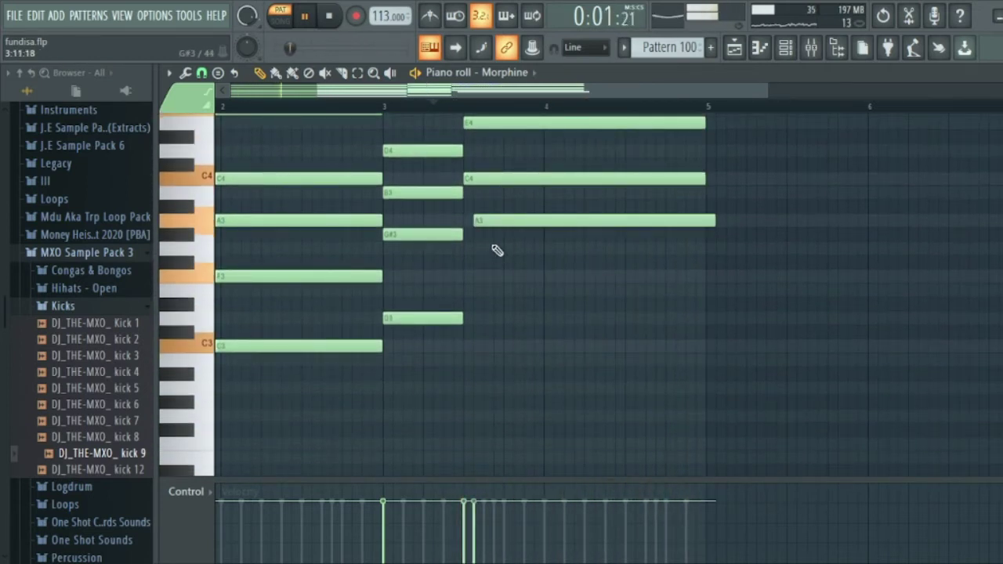
mouse_move(499, 220)
mouse_down()
mouse_move(490, 240)
mouse_move(501, 201)
mouse_move(513, 222)
mouse_move(495, 209)
mouse_move(496, 226)
mouse_up()
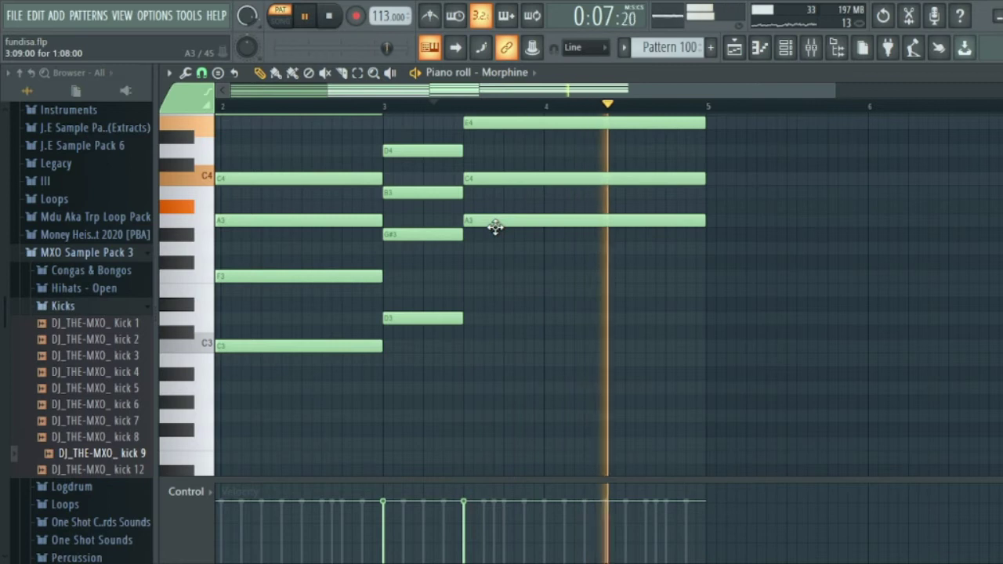
click(429, 115)
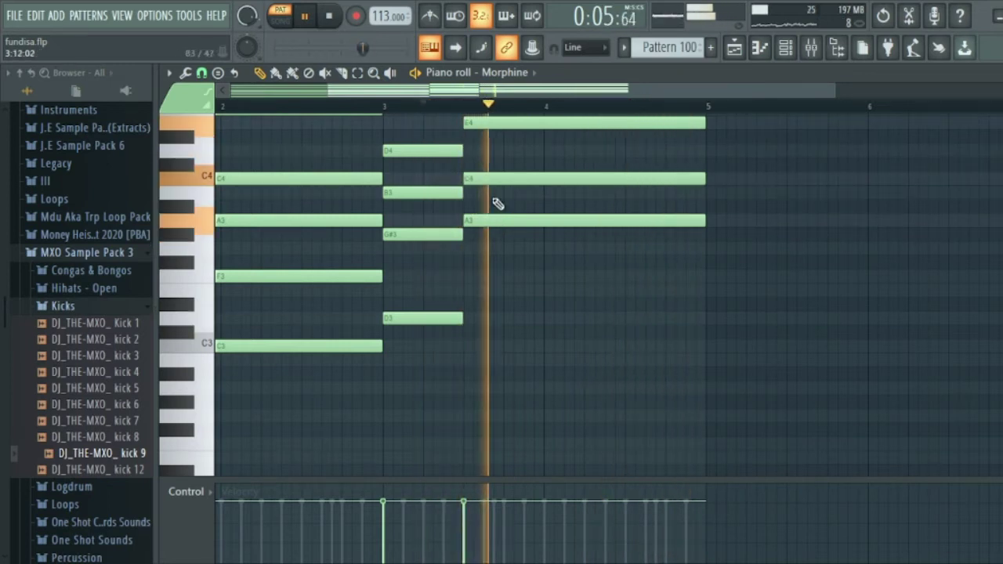
- Add a bass note to the last chord, settle it on E3, and play the progression through
click(475, 279)
mouse_move(502, 281)
mouse_down()
mouse_move(533, 237)
mouse_move(497, 305)
mouse_move(497, 332)
mouse_move(499, 232)
mouse_move(494, 307)
mouse_move(502, 289)
mouse_up()
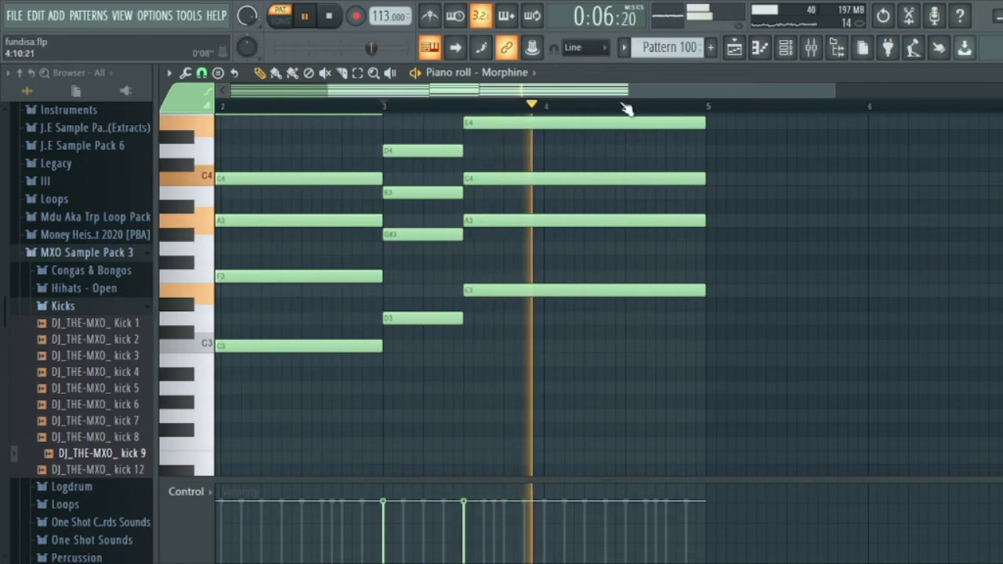
scroll(549, 114, left, 2)
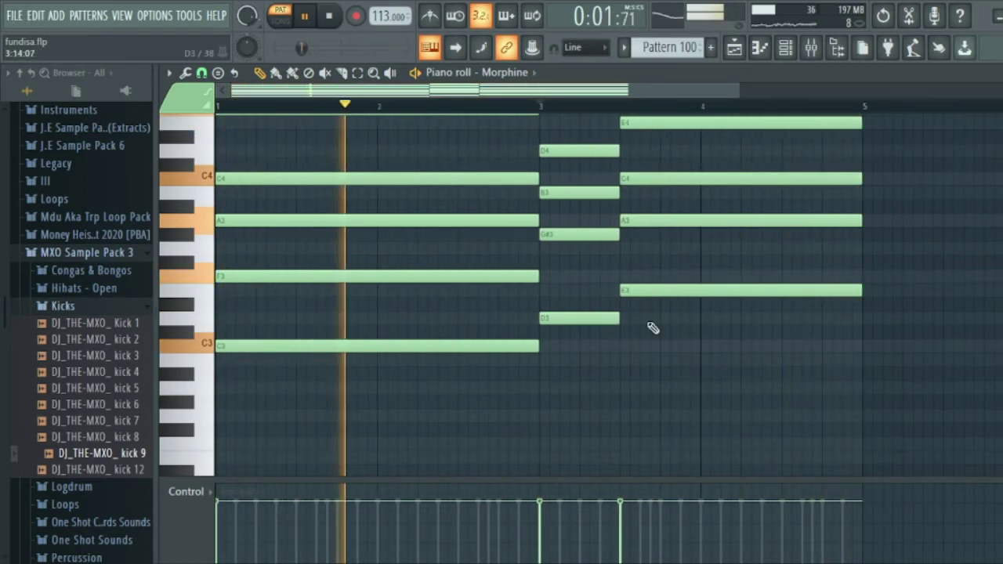
- Show the channel rack, adjust the Purity channel's level and mute the channel
click(785, 47)
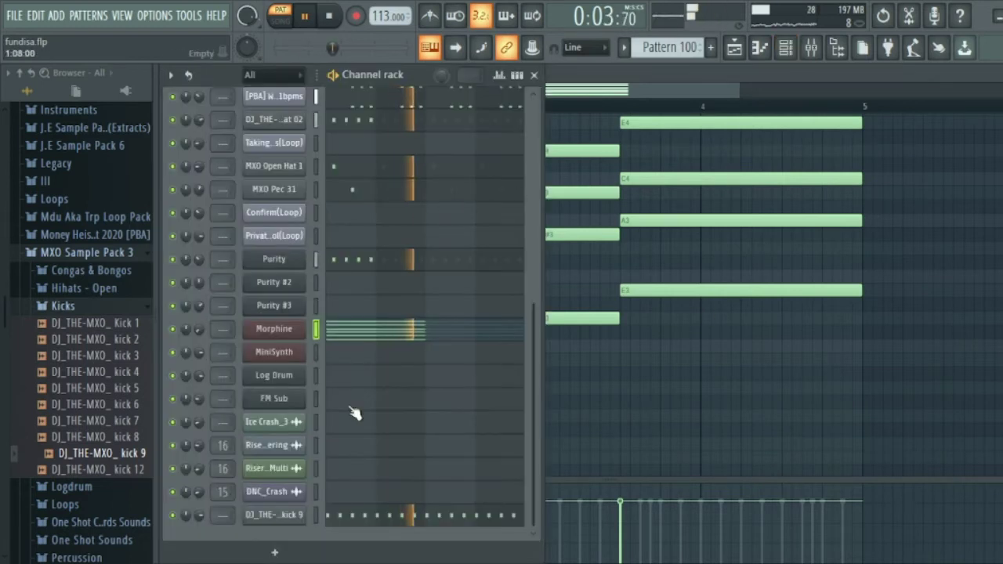
drag(188, 259, 188, 270)
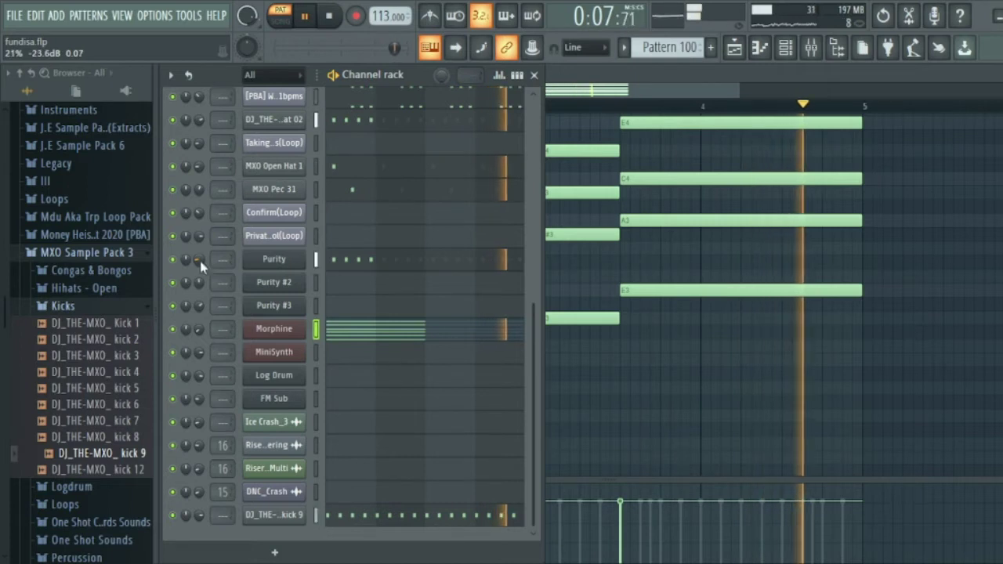
click(173, 260)
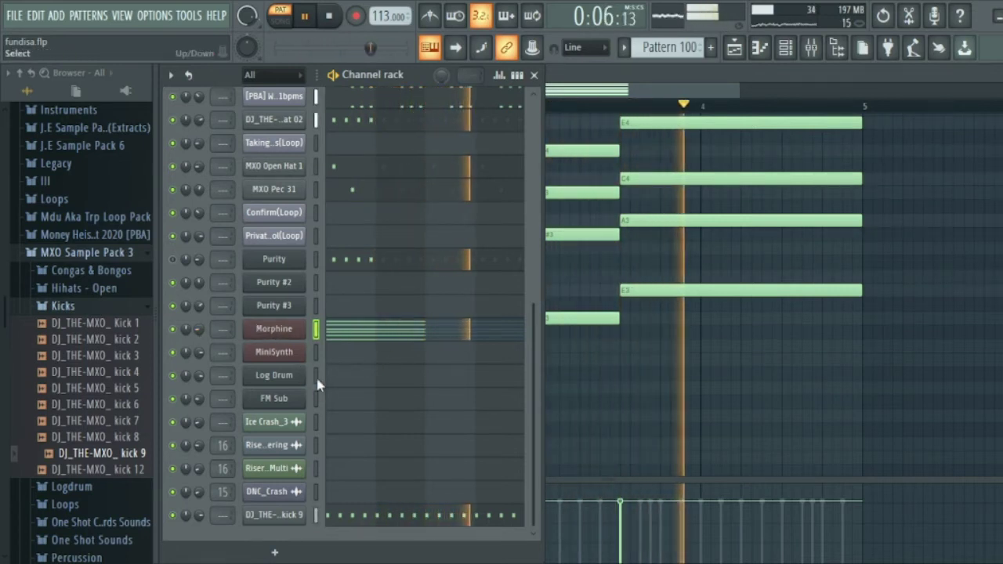
- Add a Sytrus channel with the Violin ensemble preset below Confirm(Loop), and copy the Morphine chord progression into it
scroll(306, 294, up, 9)
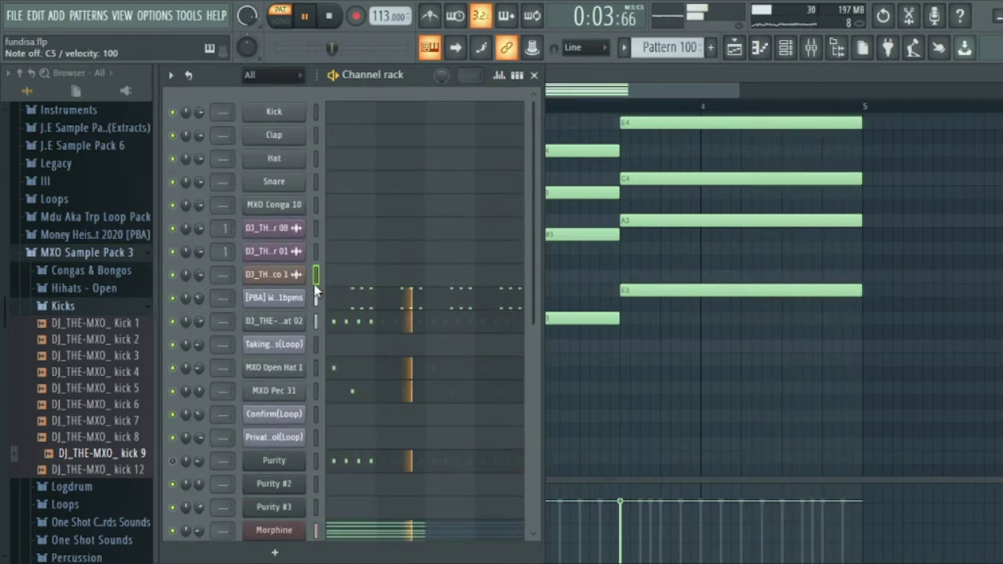
scroll(314, 298, down, 6)
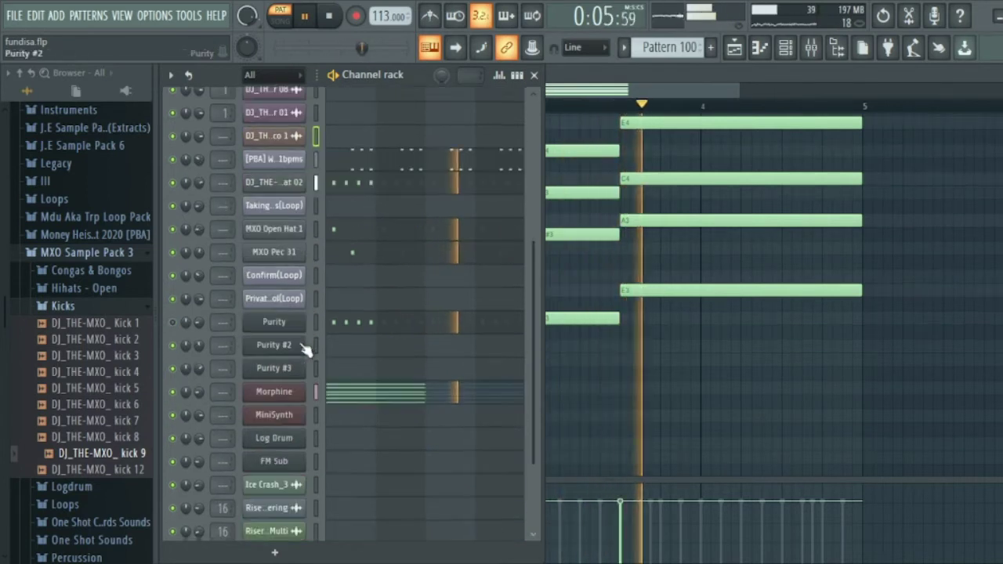
click(887, 56)
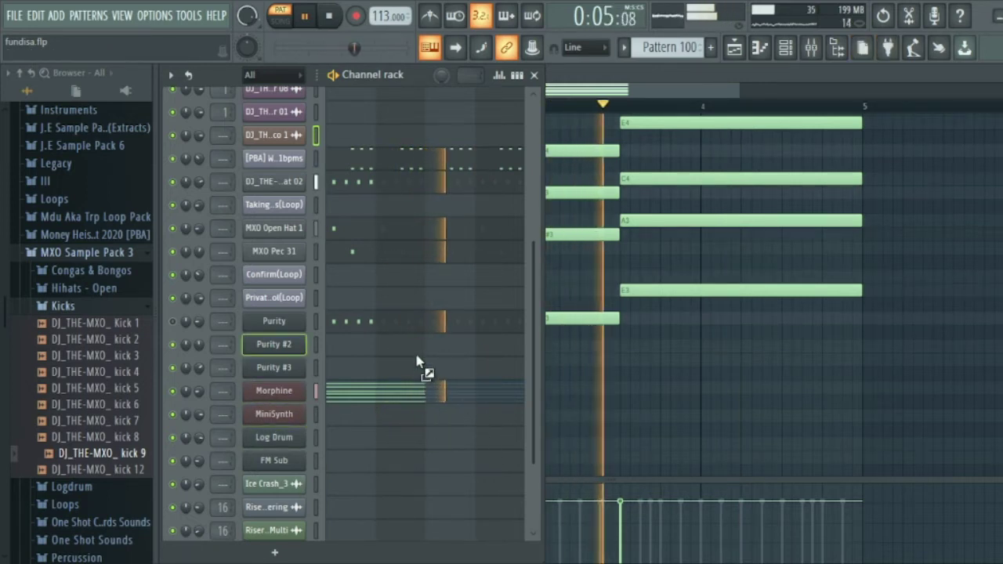
drag(239, 293, 265, 295)
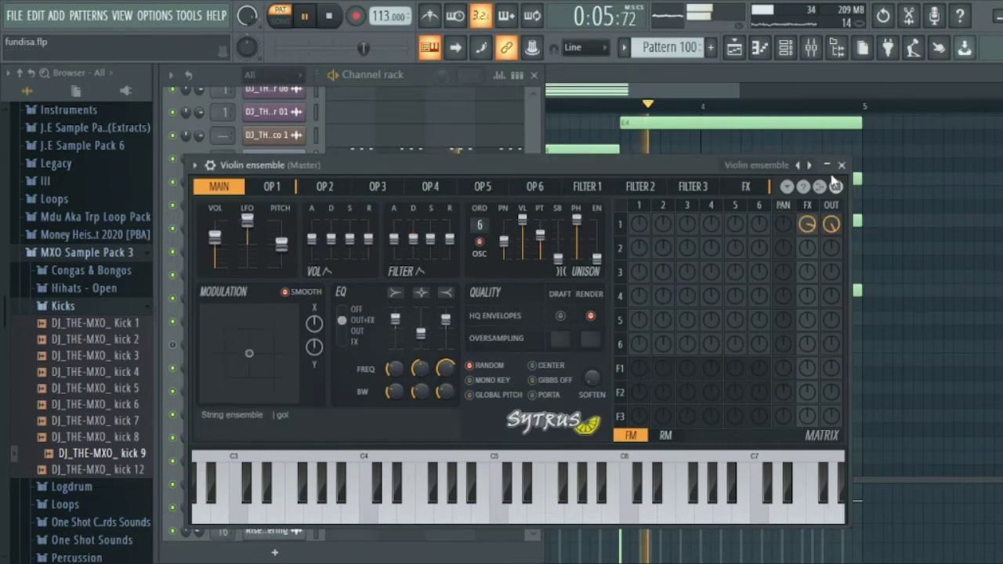
click(841, 166)
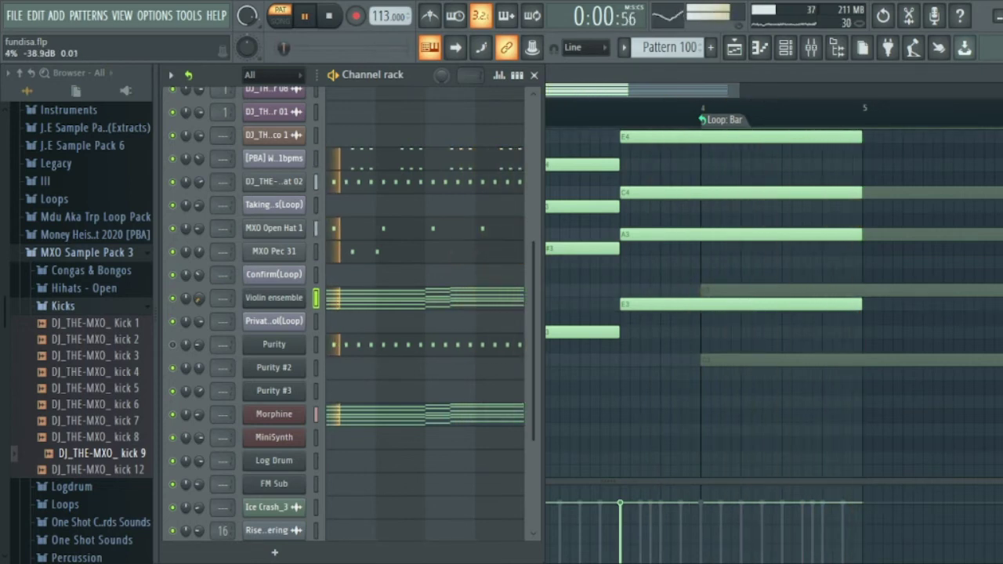
- Close the Morphine piano roll, lower the Violin ensemble's master level to 41%, and show its chords in the piano roll
click(748, 126)
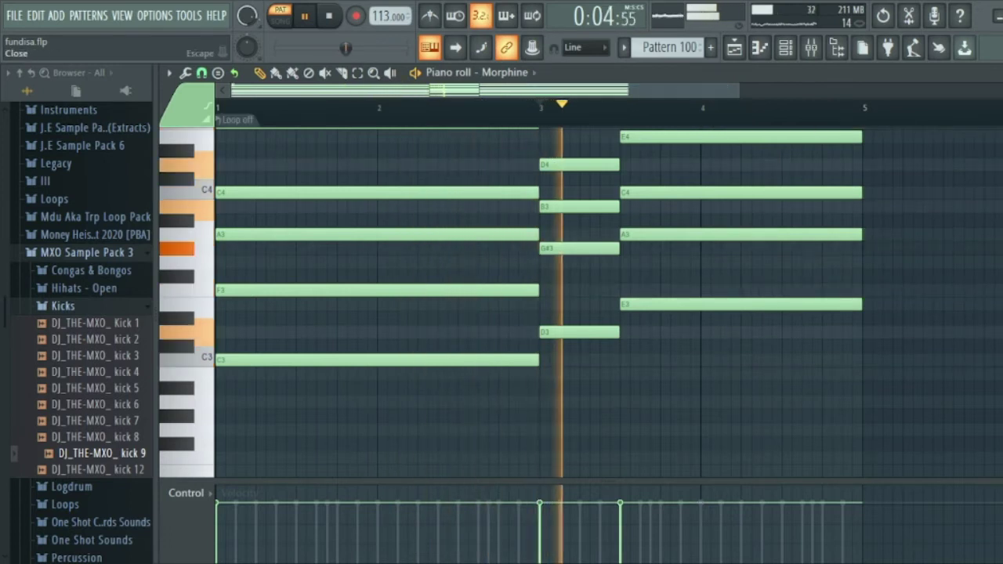
key(F7)
click(274, 297)
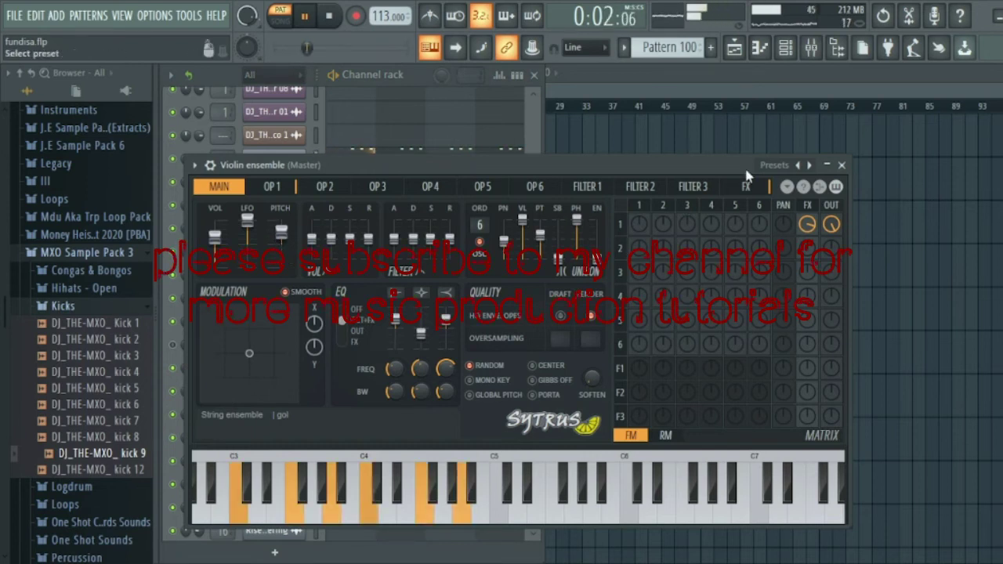
click(842, 165)
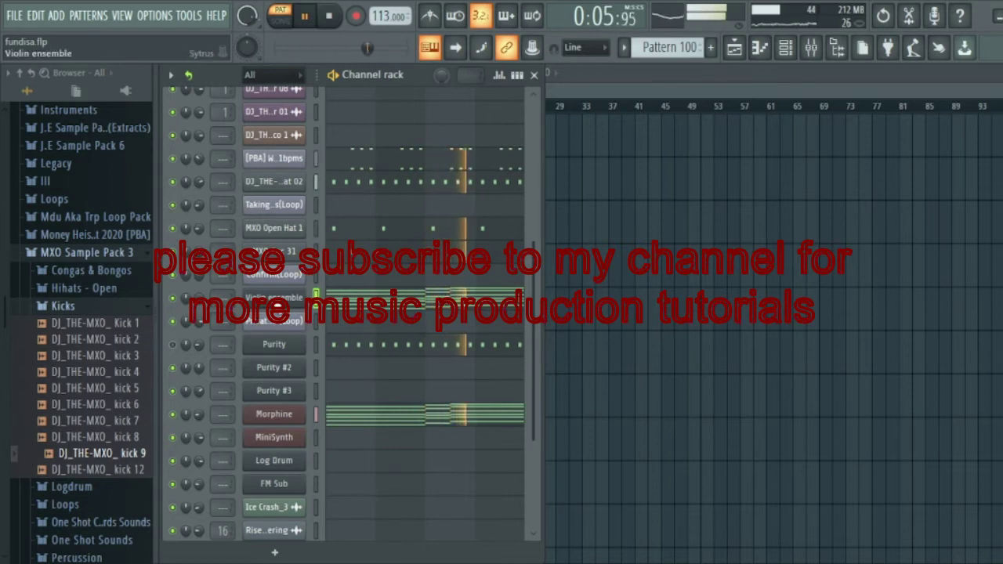
click(248, 293)
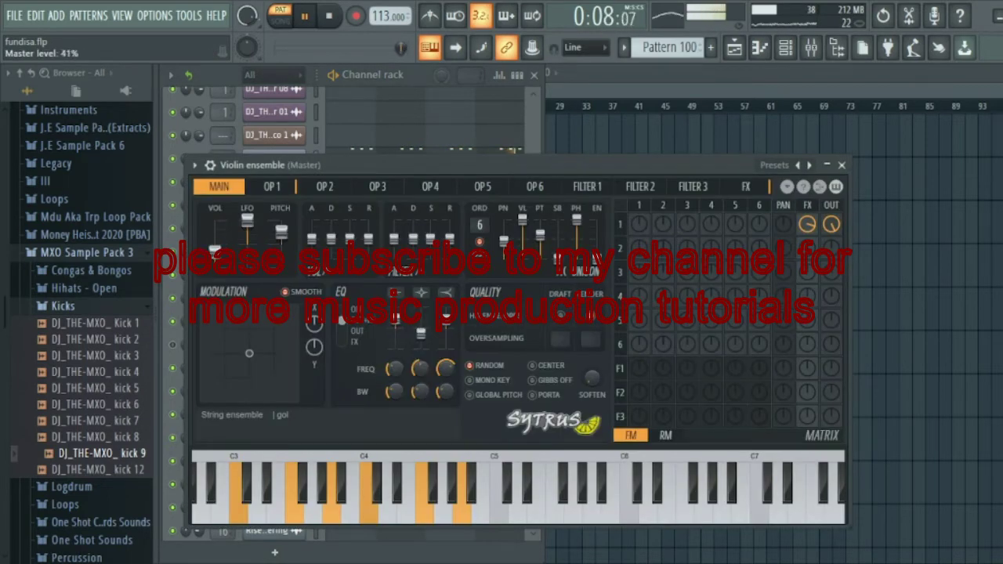
click(841, 165)
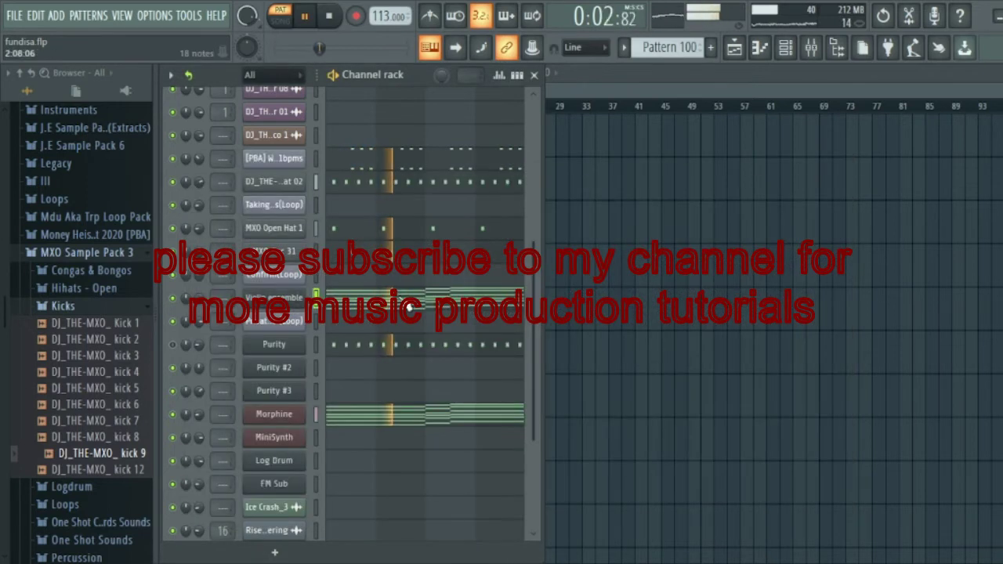
click(409, 306)
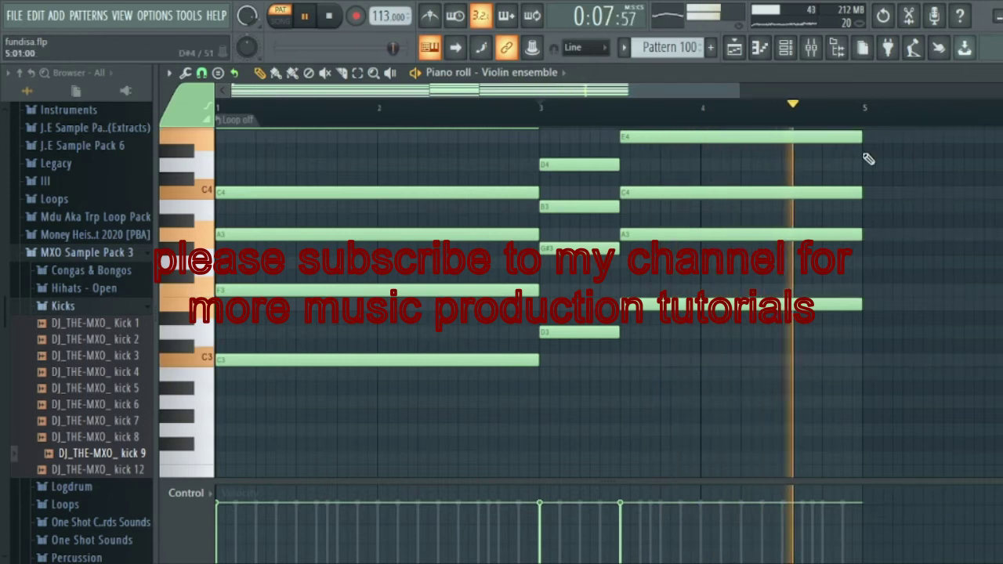
- Close the Violin ensemble piano roll and show the empty Log Drum channel in the piano roll
click(993, 72)
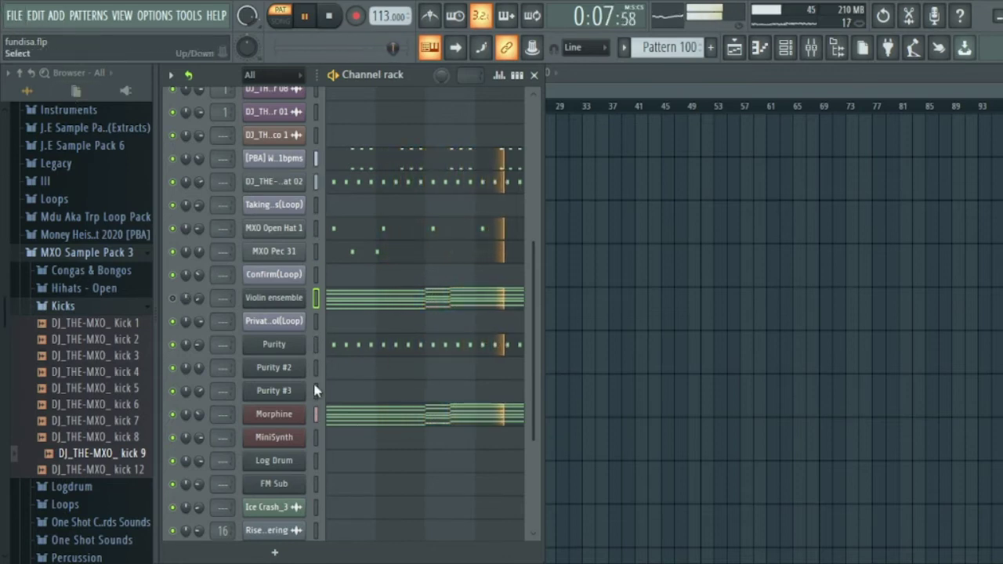
scroll(315, 391, down, 3)
scroll(333, 394, down, 1)
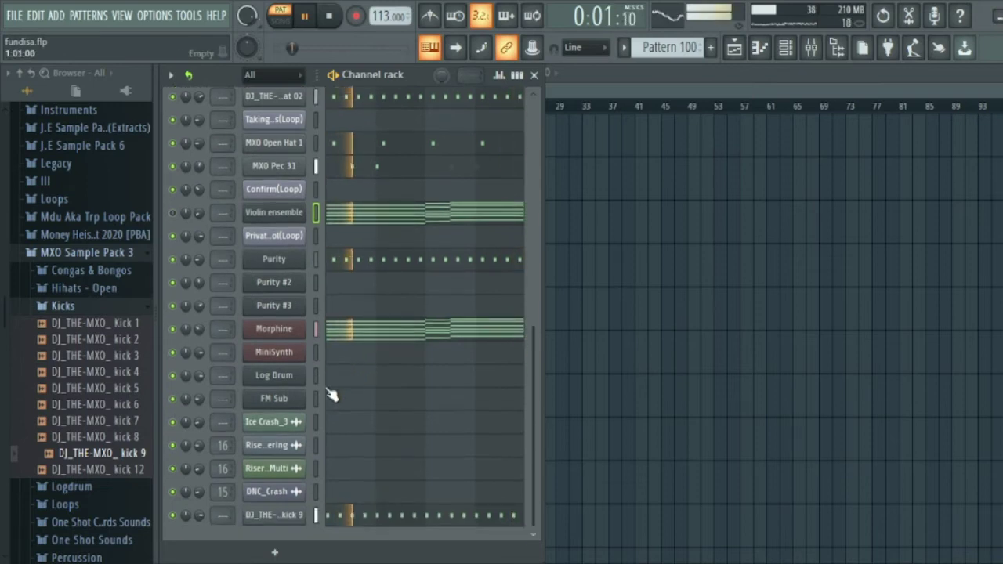
click(345, 384)
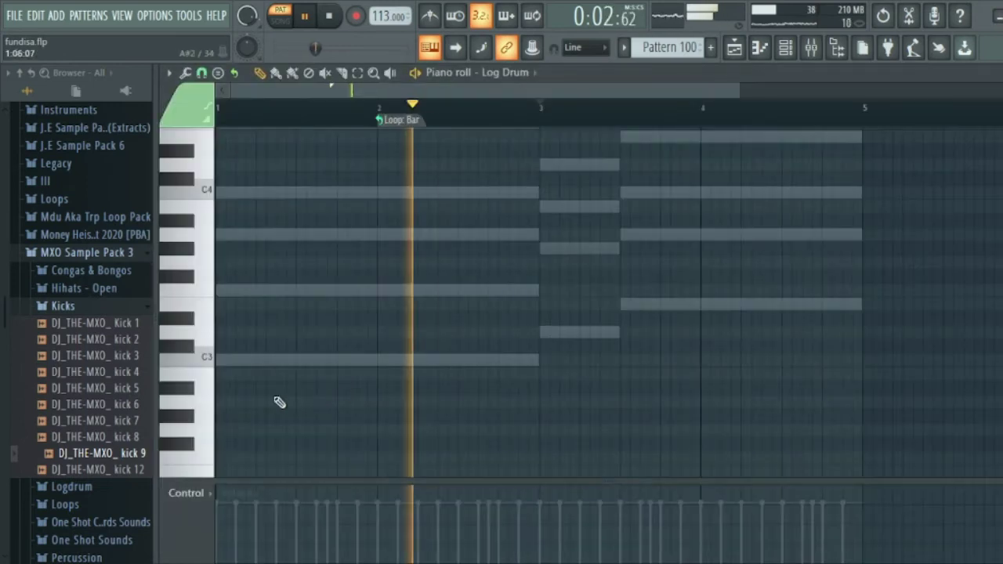
- Place one-step F3 notes on steps 1, 4, 7, 11 and 15 of bar 1 and raise their velocities to maximum
click(202, 290)
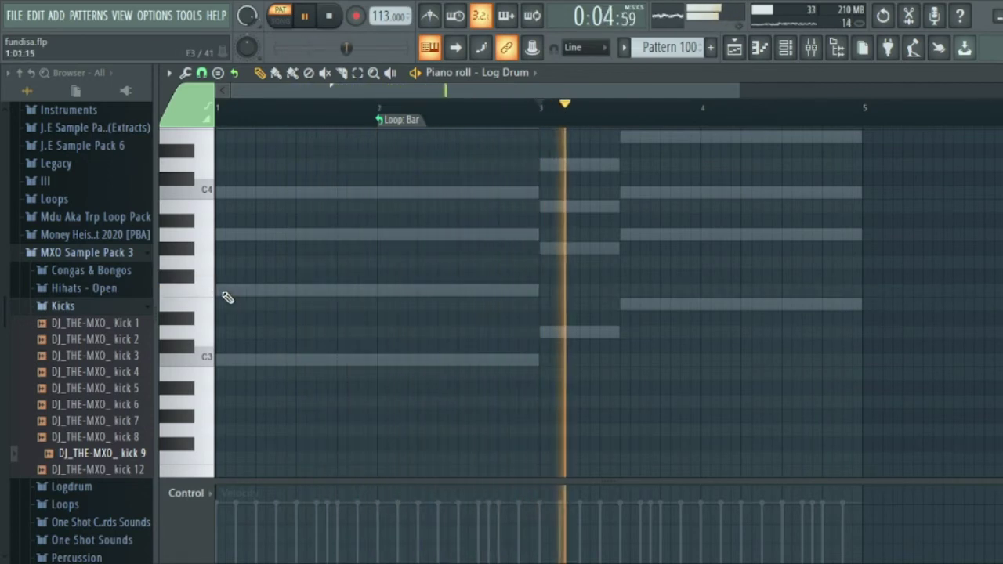
click(224, 292)
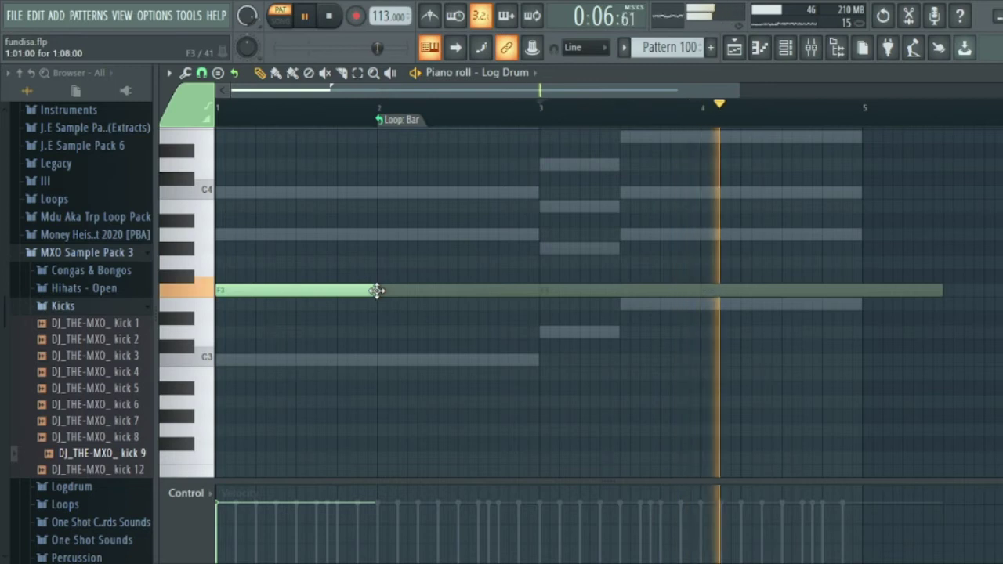
drag(376, 291, 184, 308)
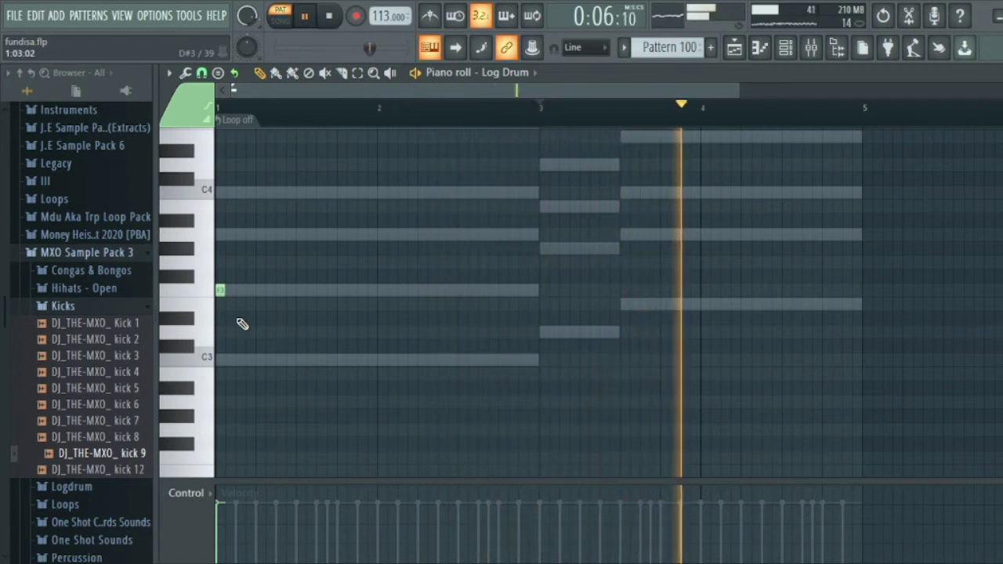
click(251, 291)
click(280, 292)
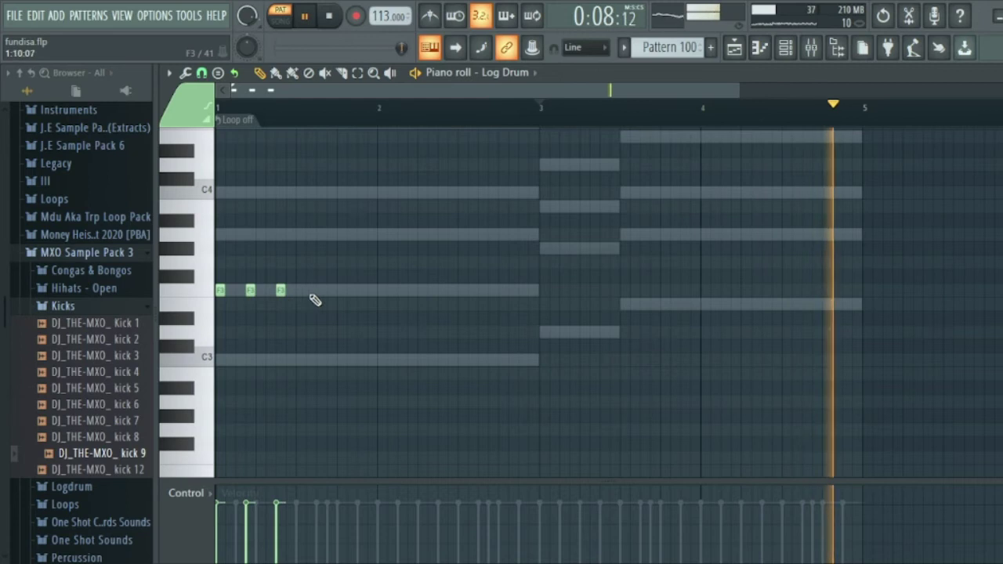
click(321, 291)
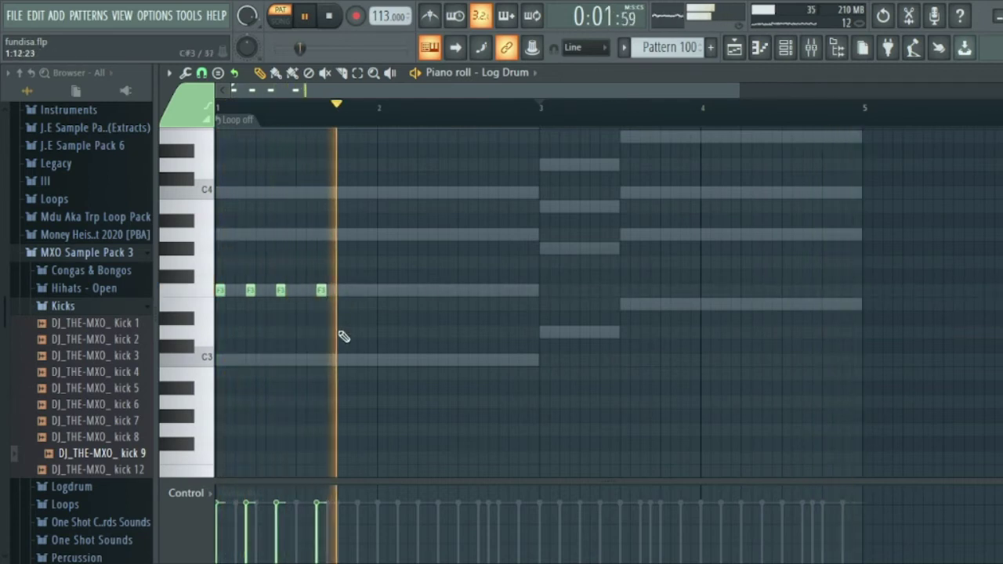
click(362, 292)
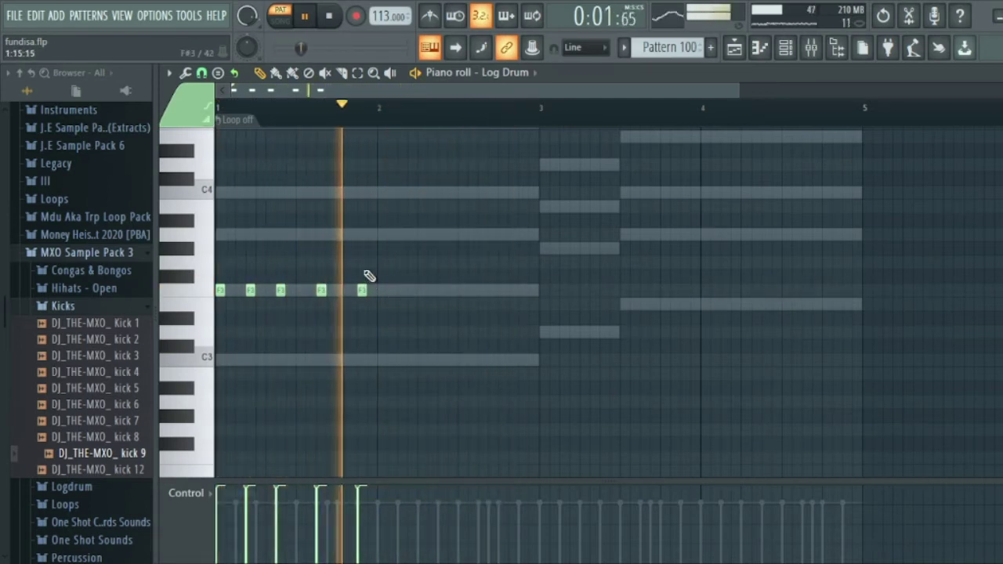
- Repeat the F3 rhythm in bar 2 with notes on steps 1, 4, 7, 11 and 15
click(382, 292)
click(413, 292)
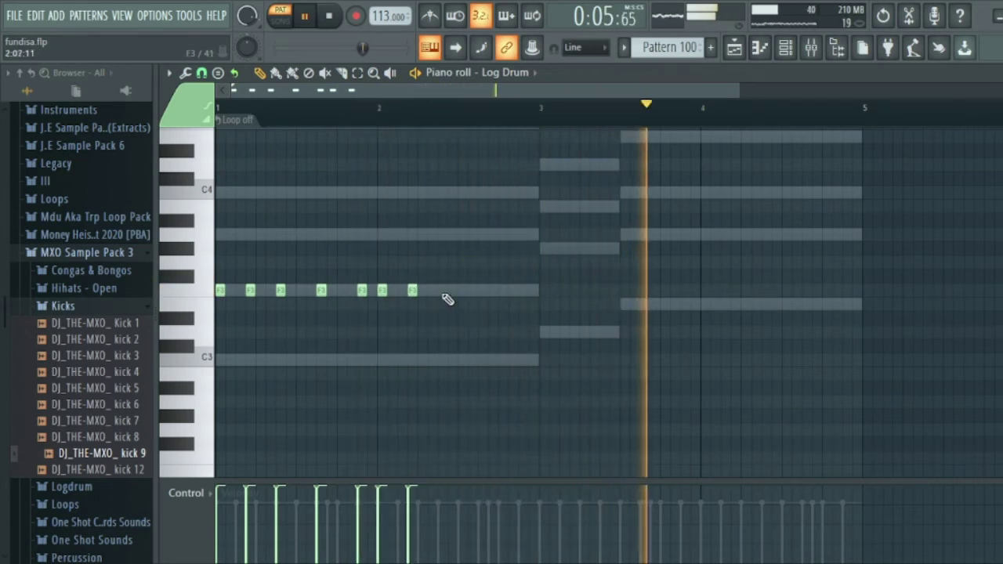
click(442, 291)
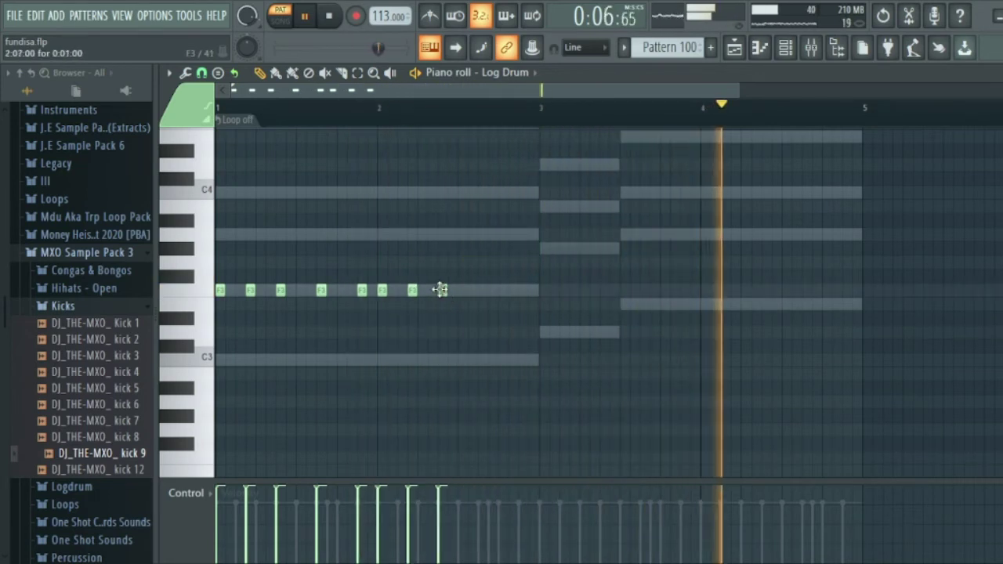
click(483, 291)
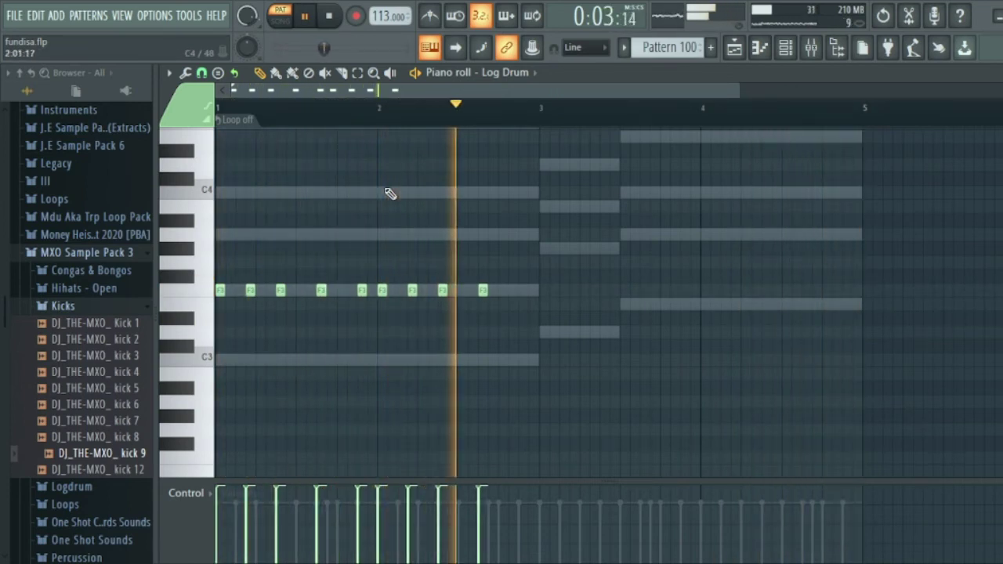
click(524, 291)
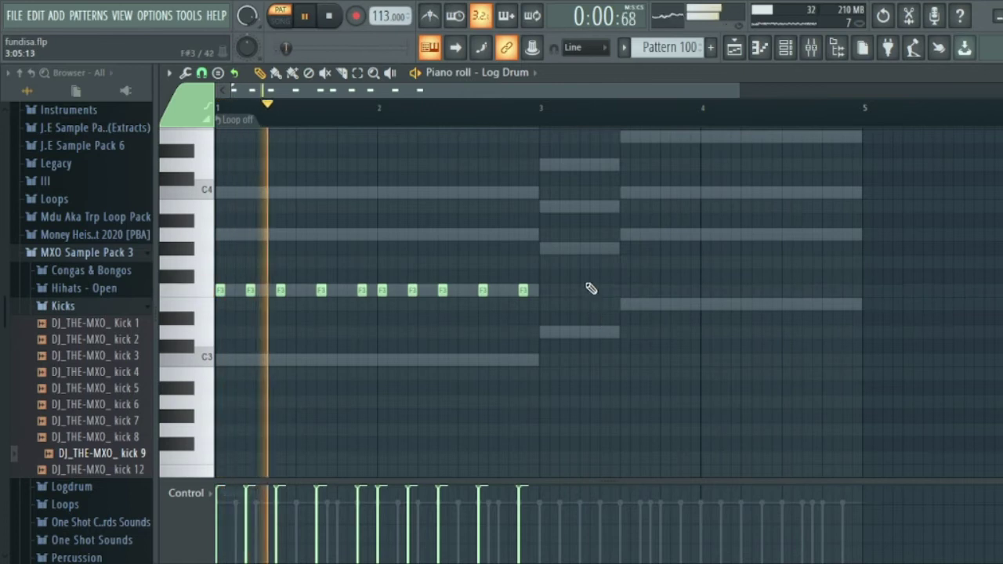
- Add three G#3 notes on steps 1, 4 and 7 of bar 3 and three A3 notes on steps 9, 12 and 15
click(544, 249)
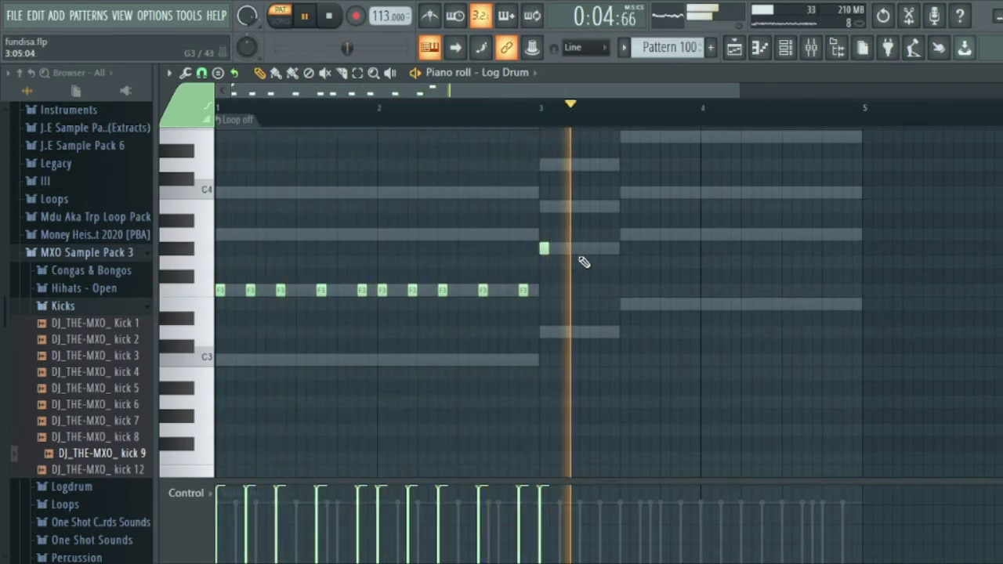
click(574, 249)
click(604, 249)
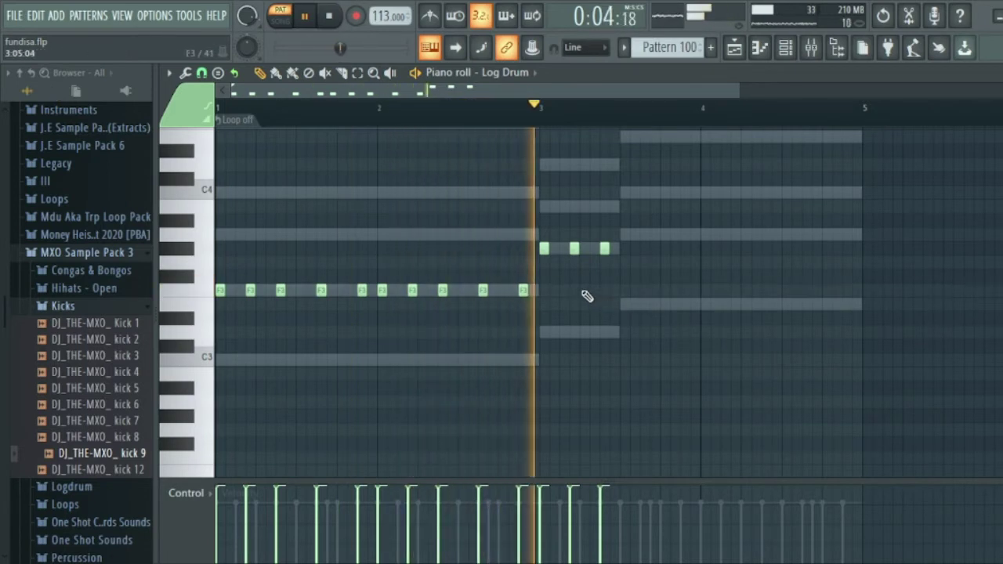
click(604, 249)
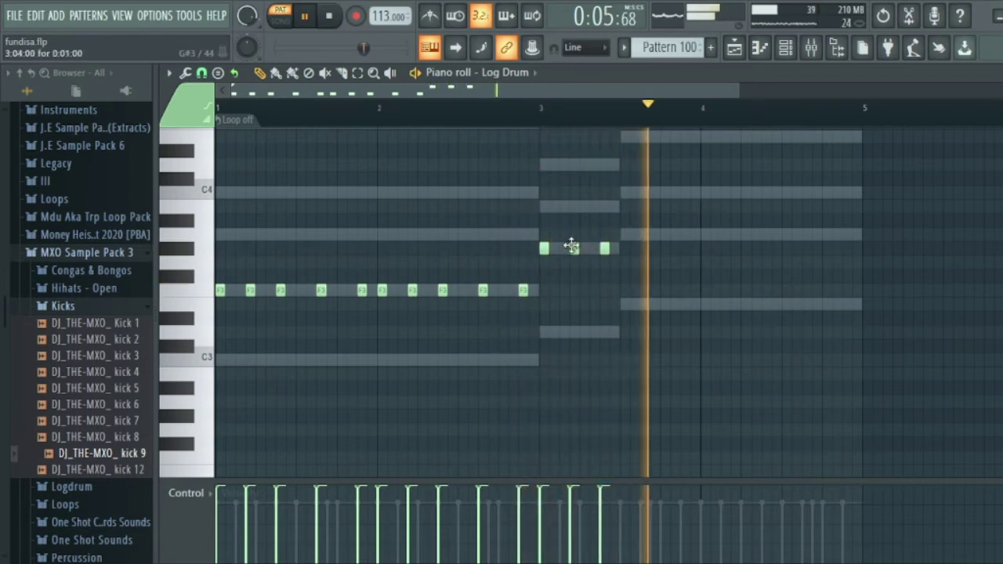
click(624, 234)
click(655, 235)
click(683, 234)
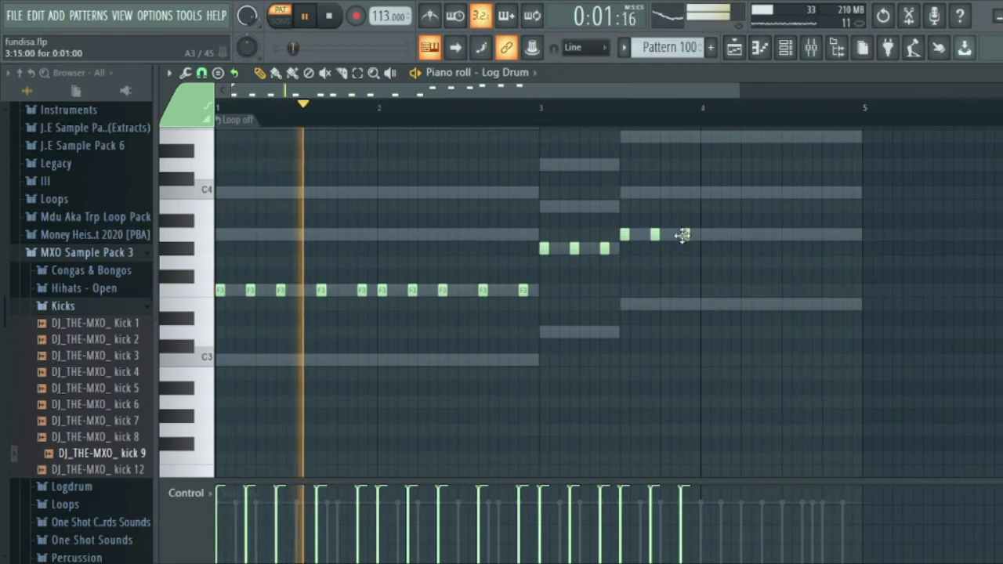
click(541, 118)
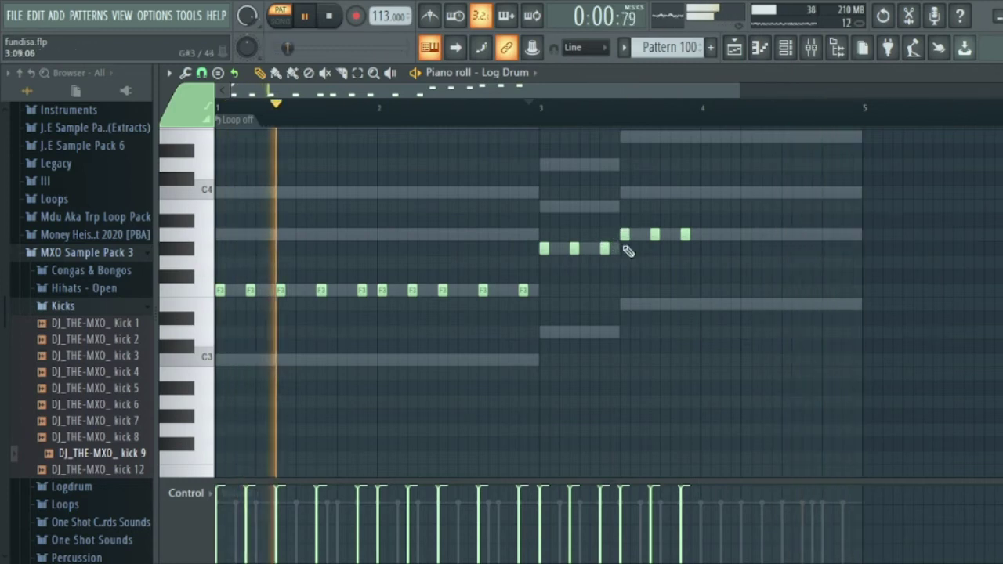
- Replace the three G#3 notes in bar 3 with A3 notes and shift the middle one a step later
click(544, 235)
click(575, 235)
click(604, 235)
right_click(604, 248)
right_click(576, 249)
right_click(544, 248)
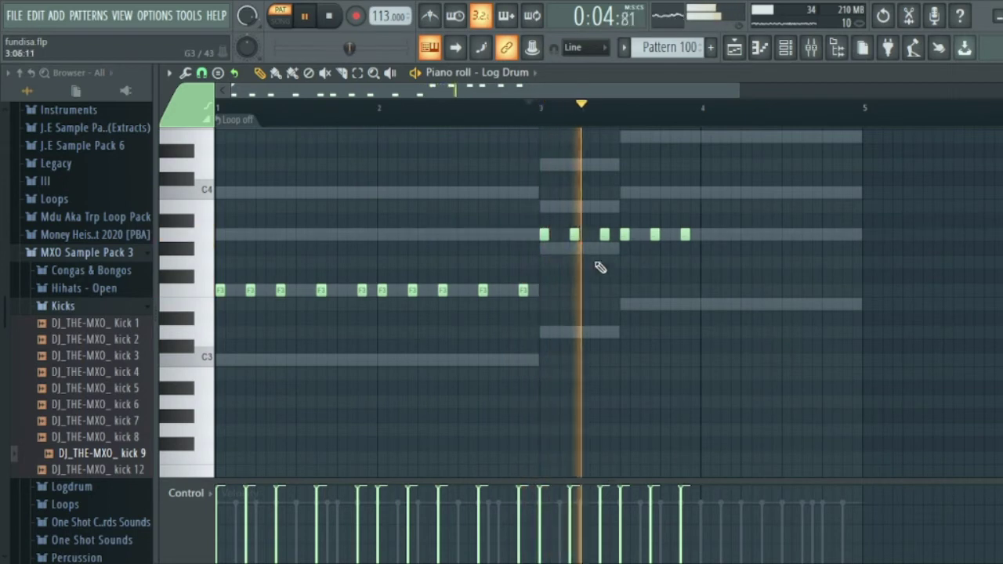
drag(576, 235, 584, 236)
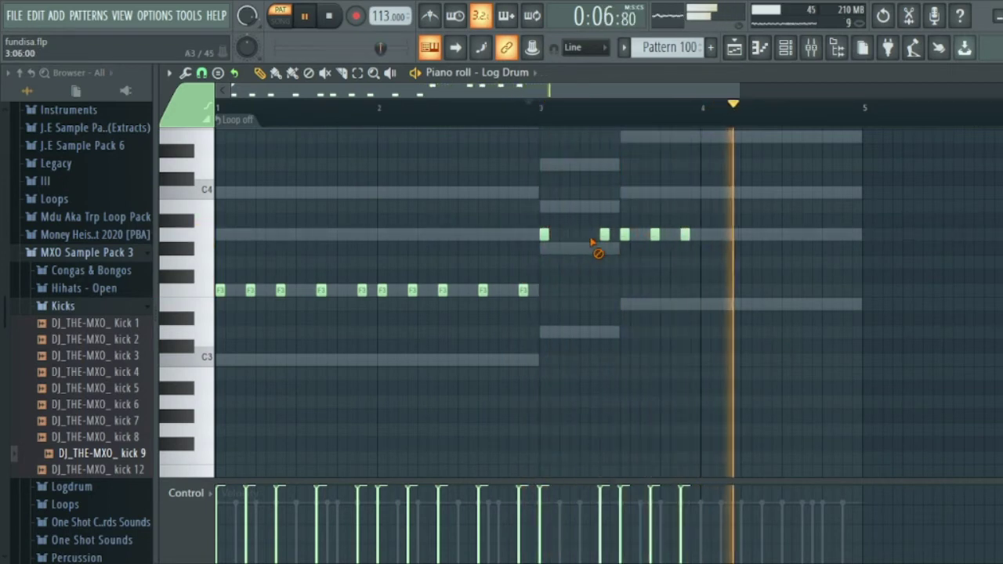
- Replace the three A3 notes in the second half of bar 3 with C4 notes on the same steps
right_click(624, 234)
right_click(655, 235)
right_click(685, 234)
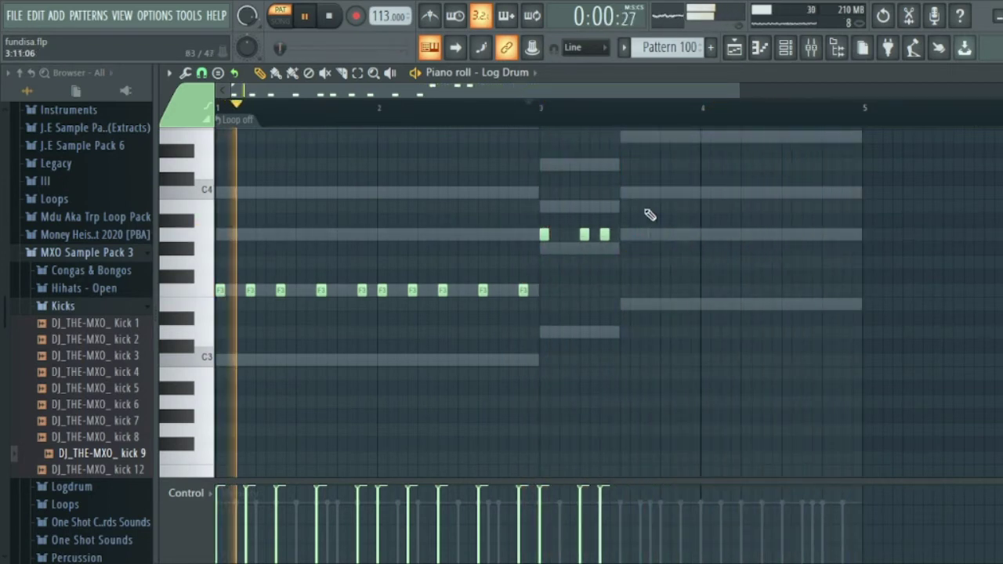
click(624, 193)
click(655, 193)
click(684, 193)
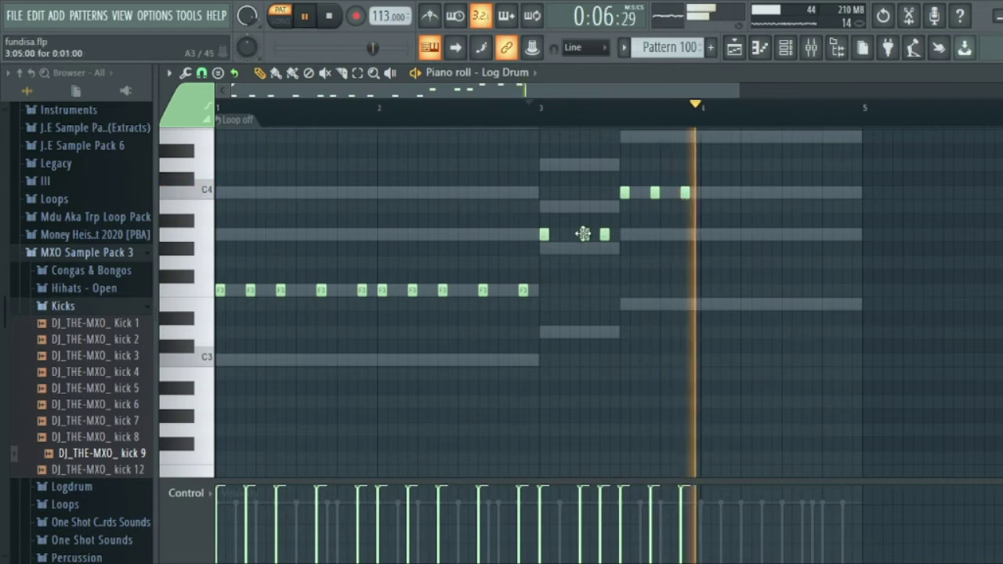
- Return the middle A3 note to step 4 of bar 3 and lower all three A3 notes to G#3
click(583, 233)
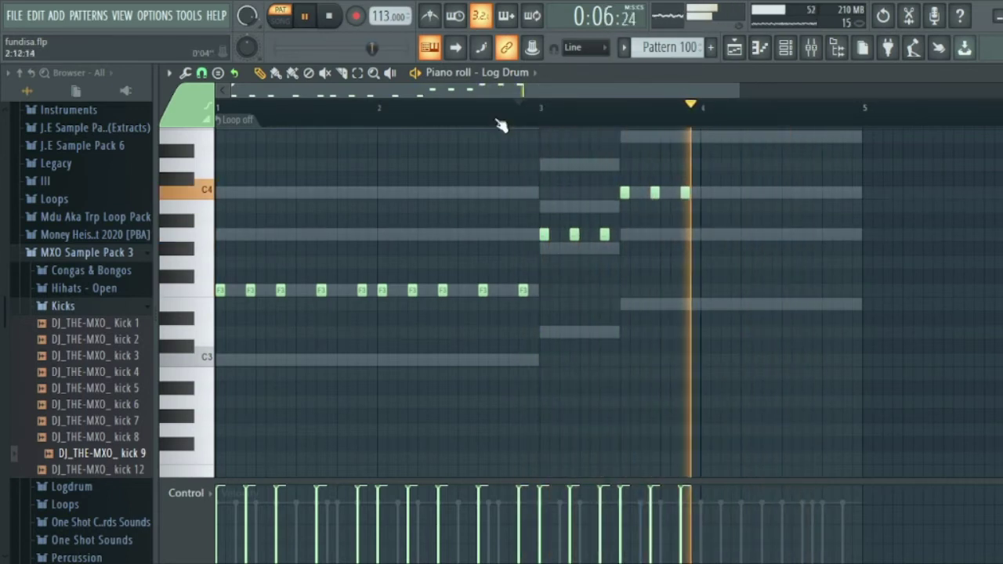
drag(500, 119, 460, 134)
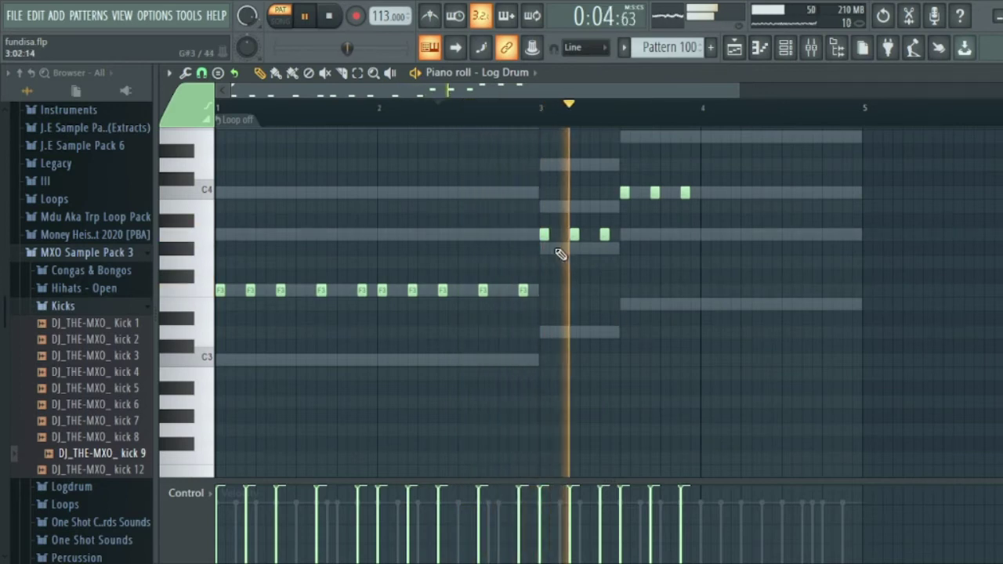
mouse_move(543, 234)
mouse_down()
mouse_move(547, 257)
mouse_move(544, 246)
mouse_up()
click(498, 119)
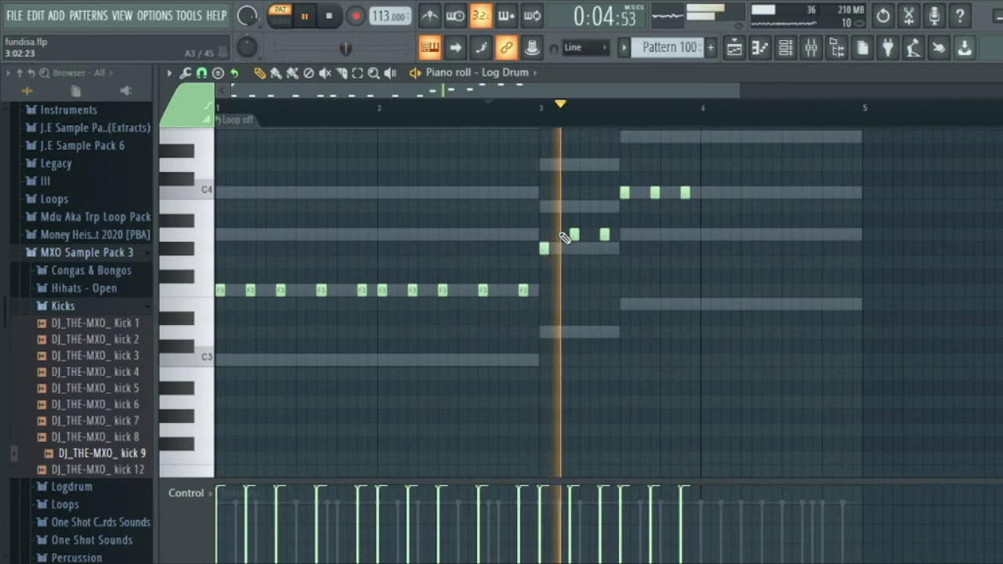
drag(572, 234, 604, 248)
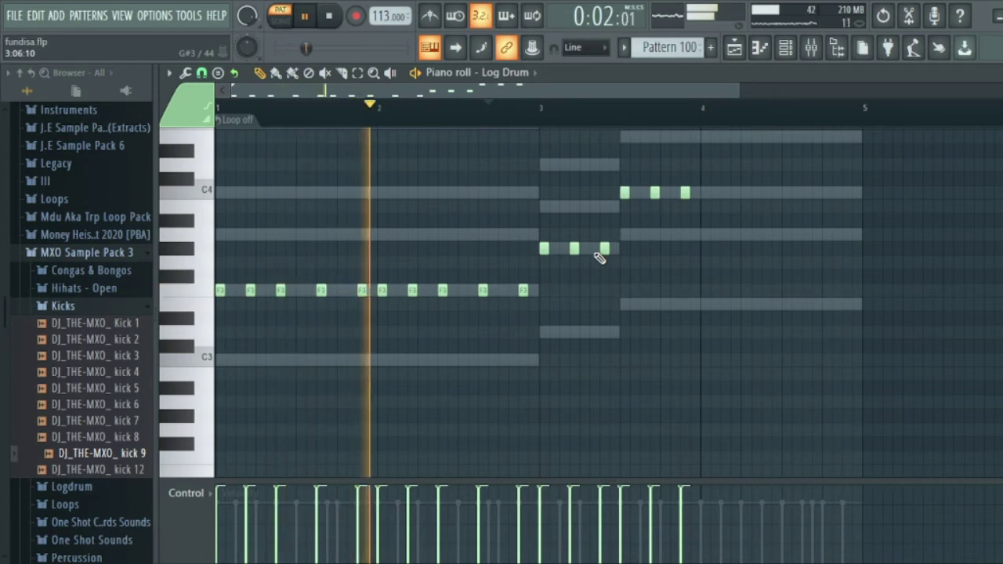
- Lower the first three notes of bar 3 to G3 and the three C4 notes after them to A3
scroll(510, 109, up, 2)
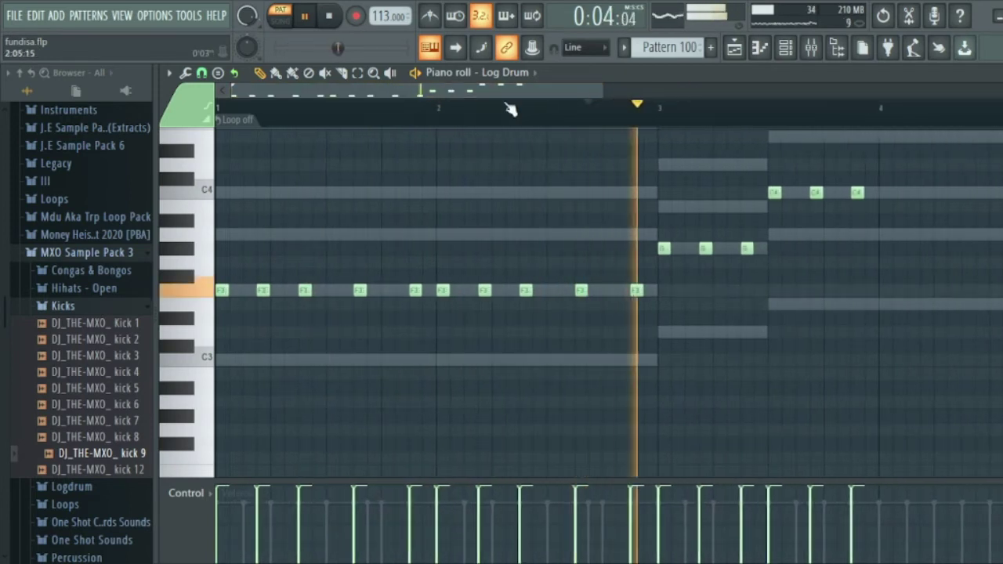
drag(233, 91, 389, 104)
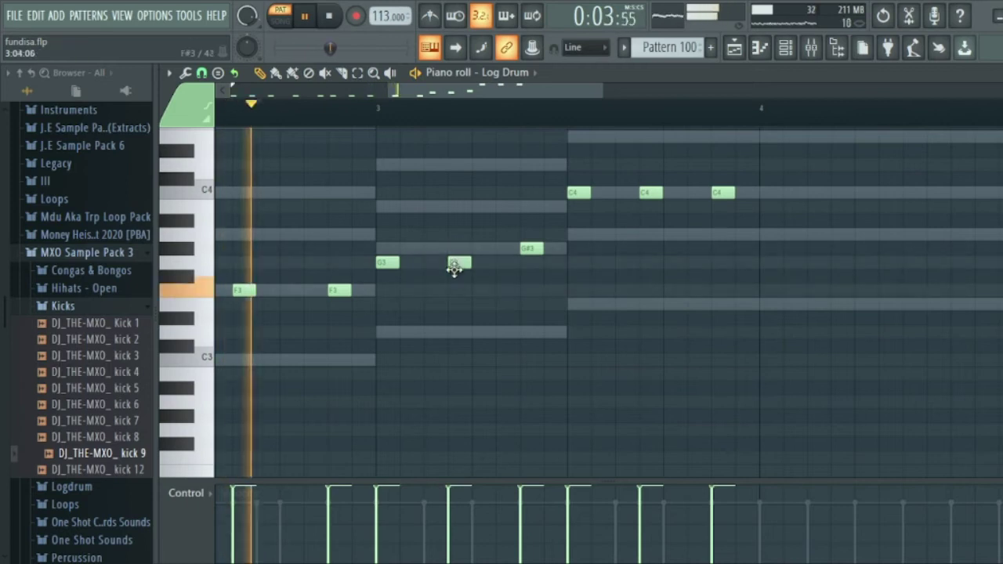
drag(532, 250, 531, 263)
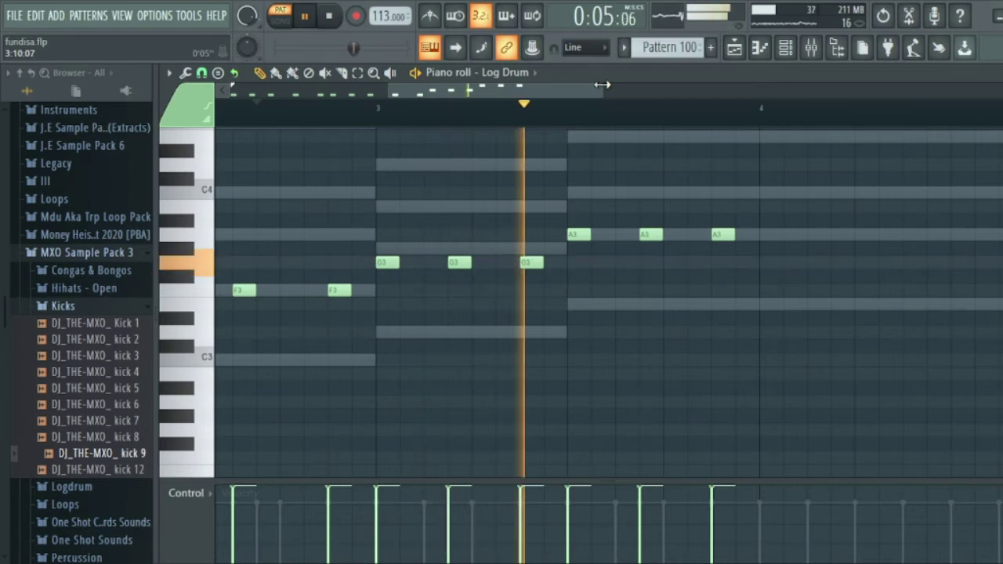
- Raise the last A3 note of bar 3 to C4 and place C4 notes on steps 2, 4 and 7 of bar 4
drag(601, 83, 723, 114)
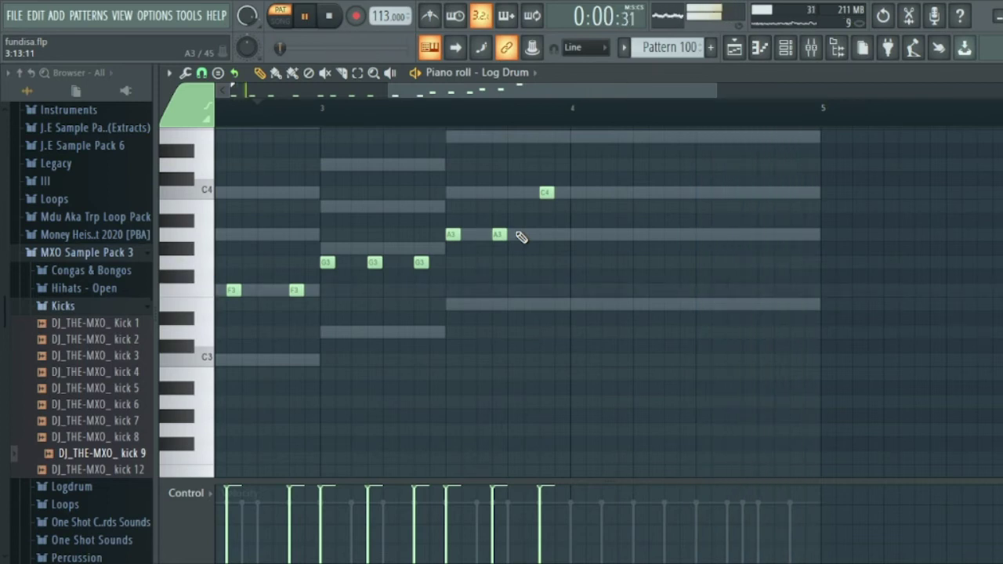
click(563, 192)
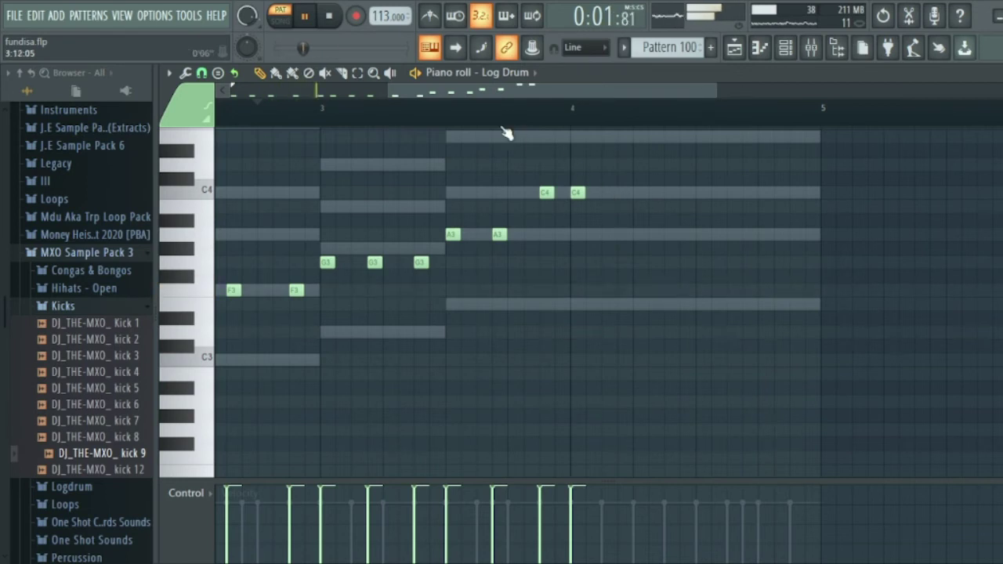
drag(578, 192, 593, 192)
click(480, 110)
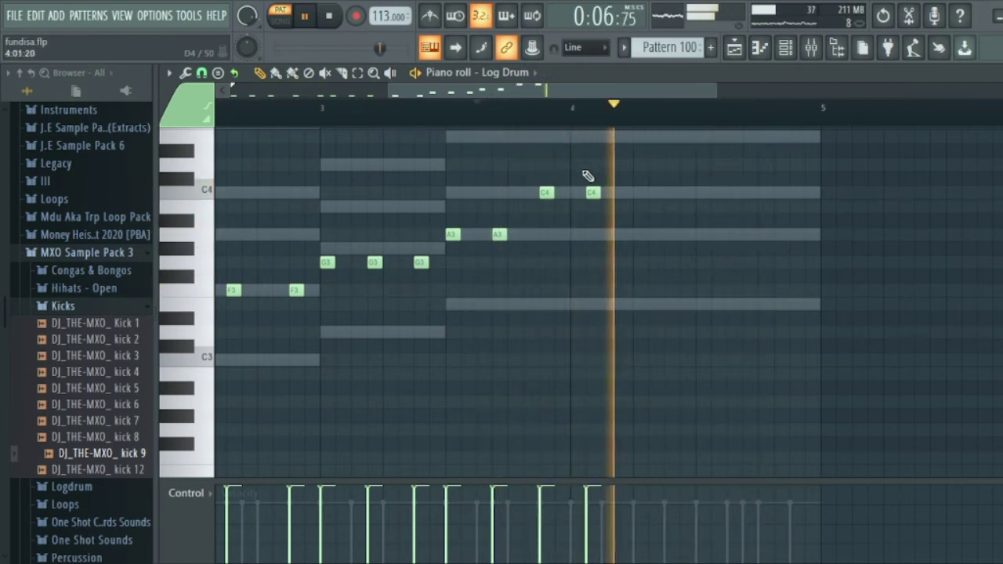
click(625, 192)
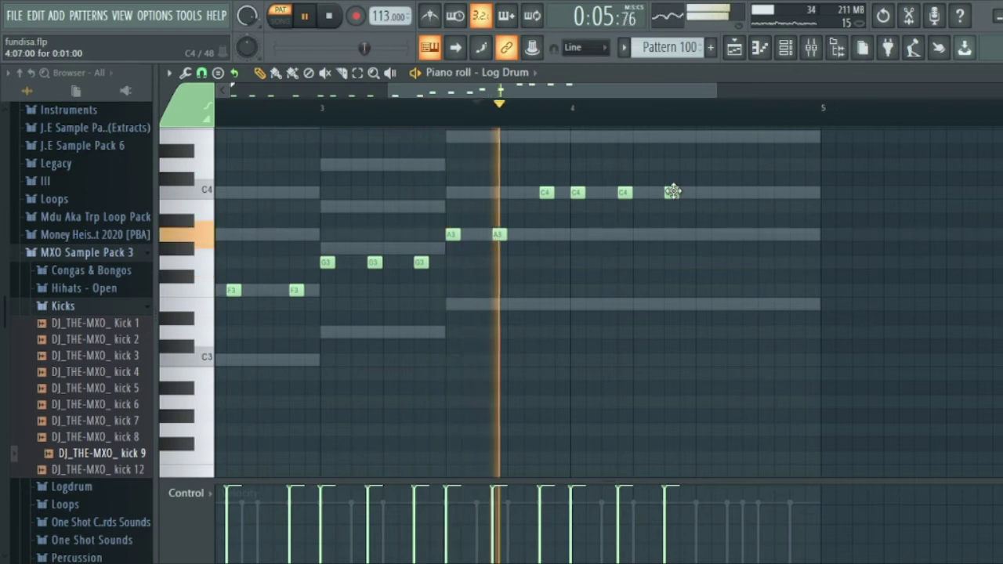
right_click(546, 193)
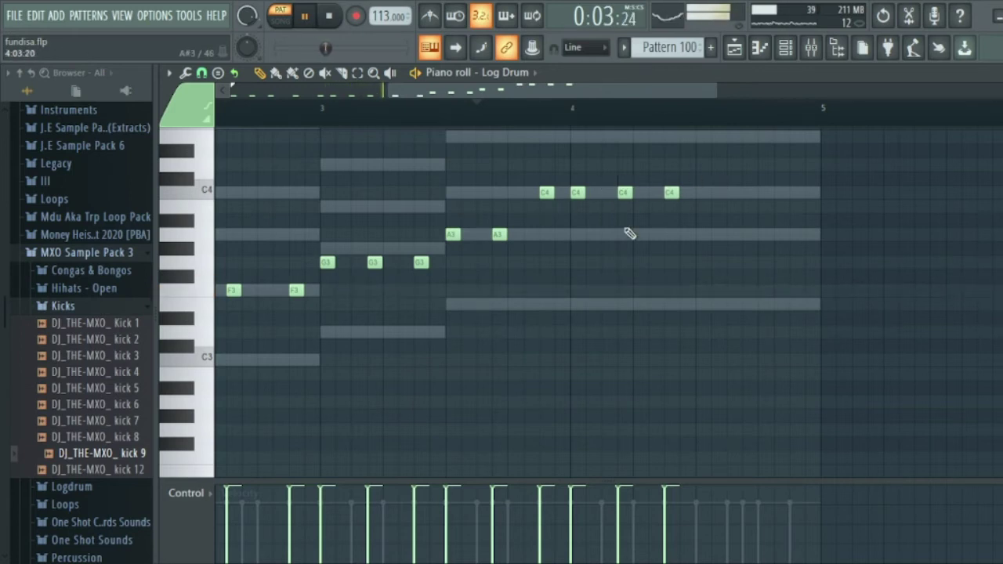
mouse_move(580, 195)
mouse_down()
mouse_move(604, 197)
mouse_move(614, 212)
mouse_move(594, 196)
mouse_up()
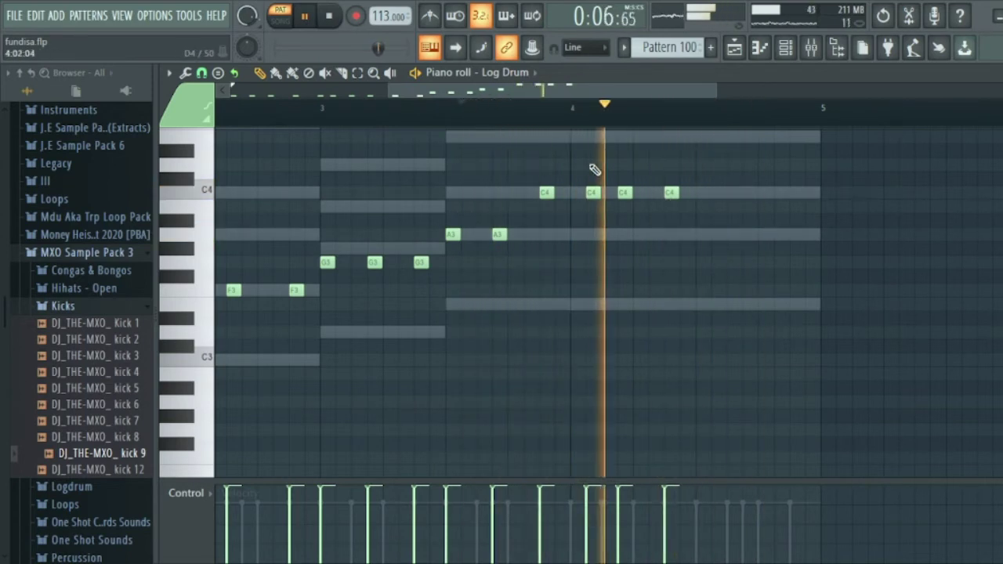
- Move the step 4 note of bar 4 to step 5 and raise the notes on steps 5 and 7 to E4
drag(622, 192, 637, 192)
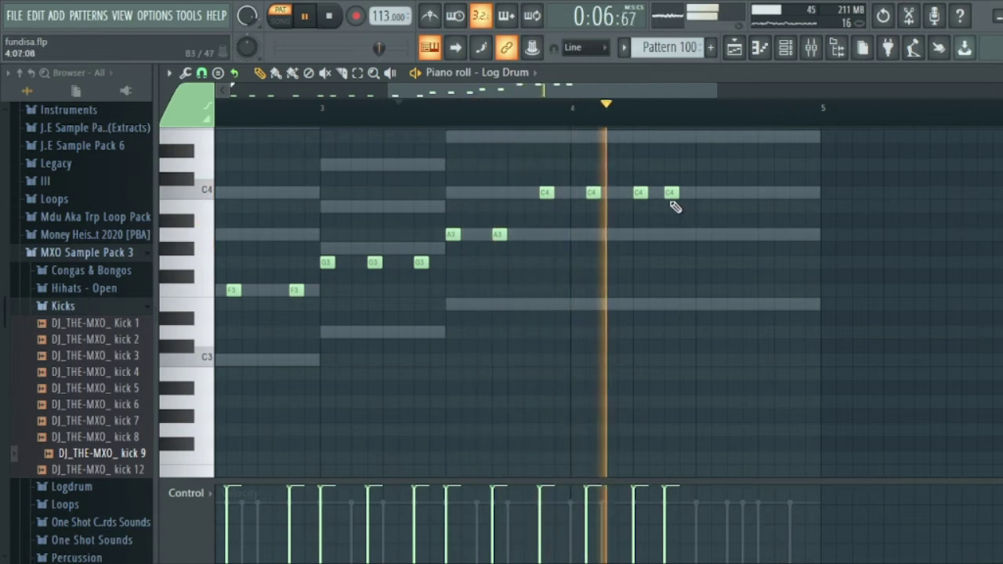
drag(640, 192, 641, 208)
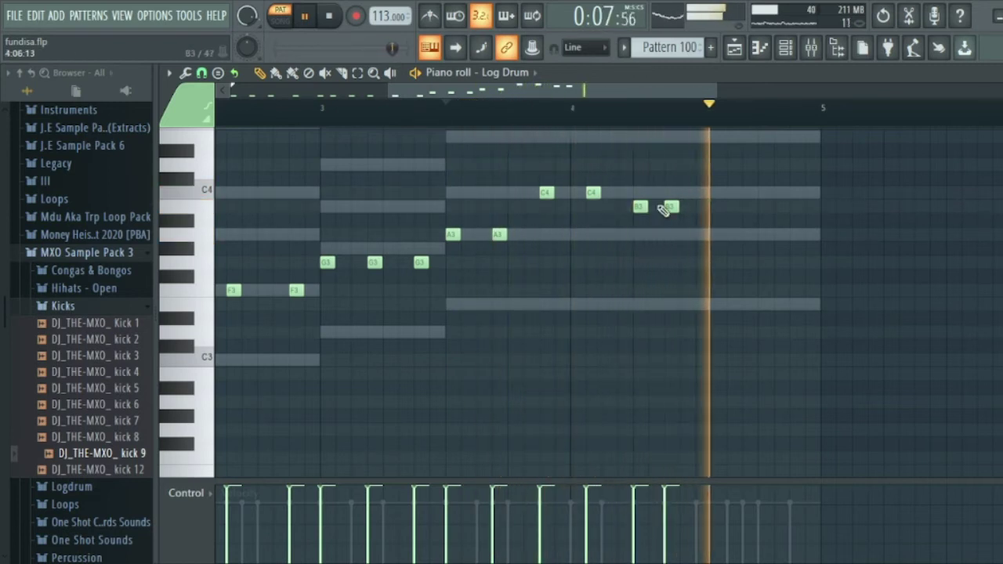
drag(640, 206, 641, 236)
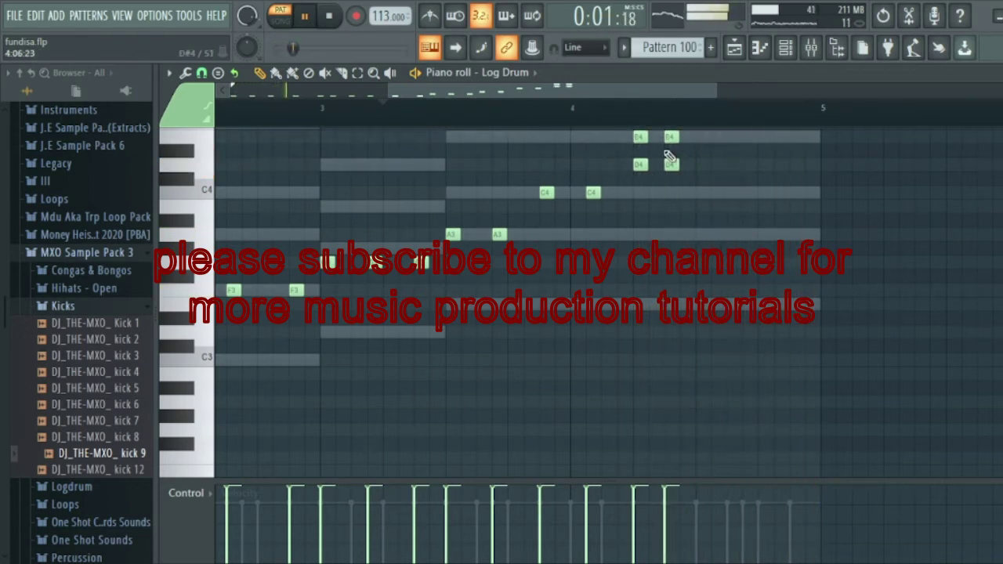
click(499, 117)
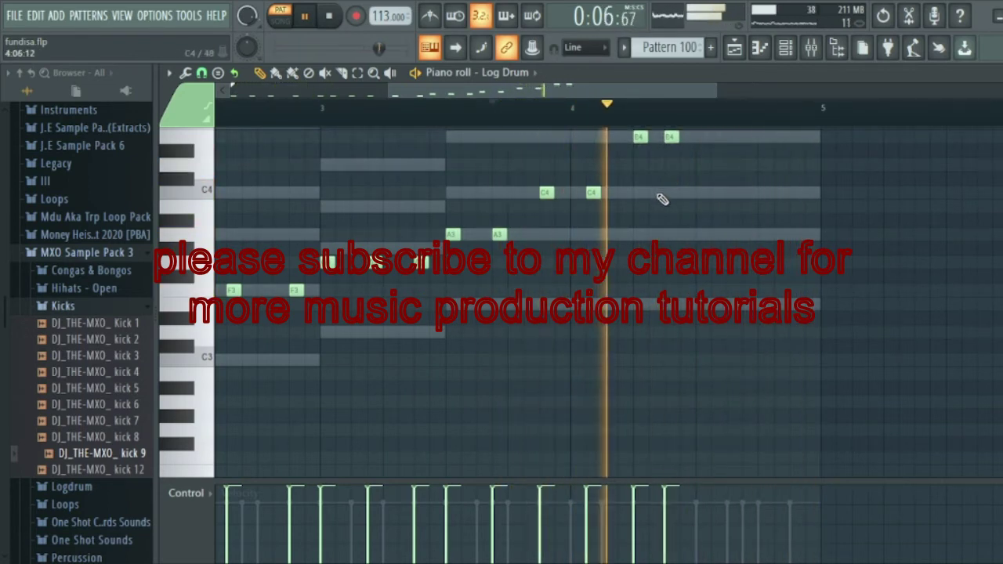
- Add A3 notes on steps 9, 12 and 15 of bar 4 and lower the last note of bar 3 to A3
click(703, 193)
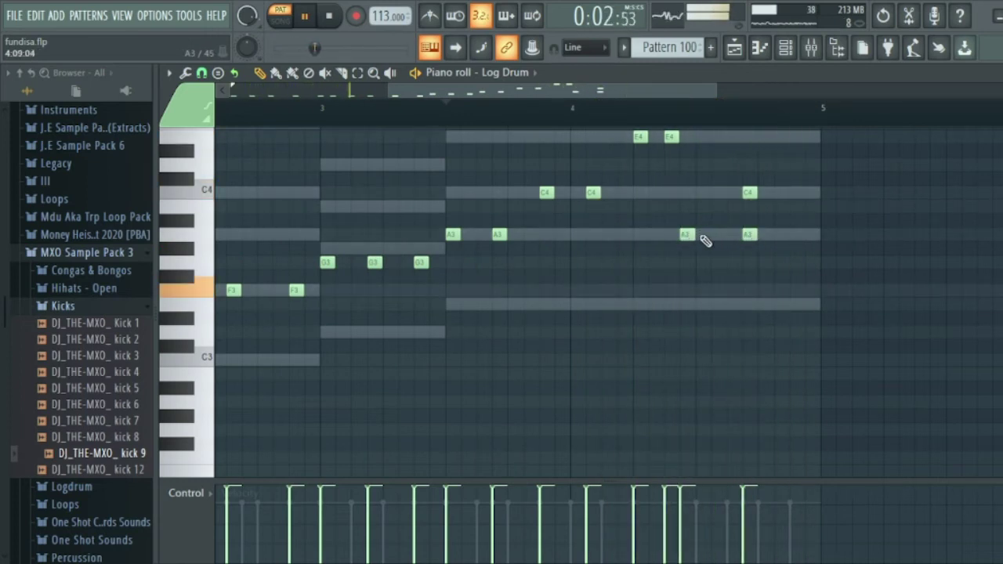
right_click(750, 198)
drag(686, 234, 703, 234)
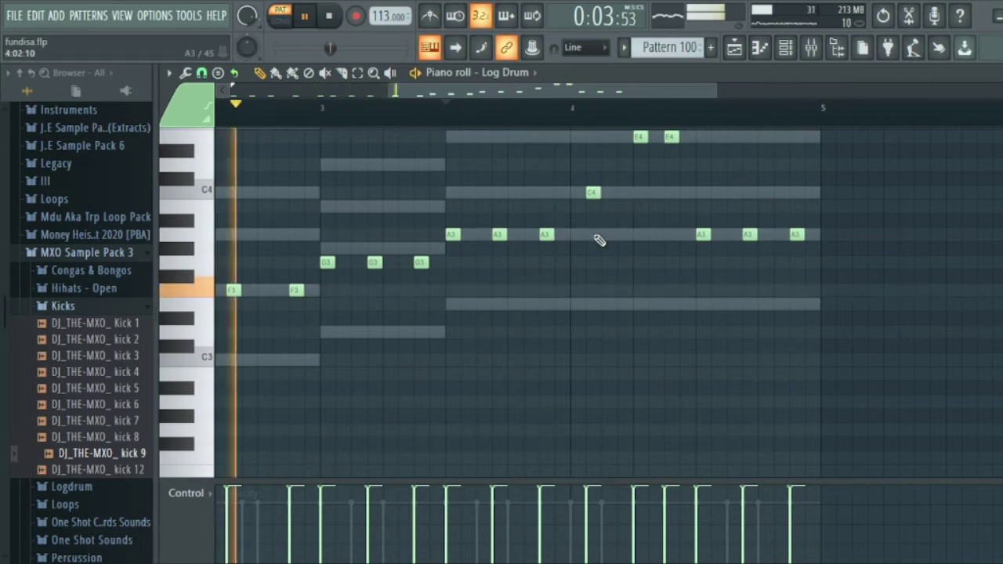
- Place the two C4 notes of bar 4 on steps 1 and 4
click(578, 192)
drag(589, 195, 608, 193)
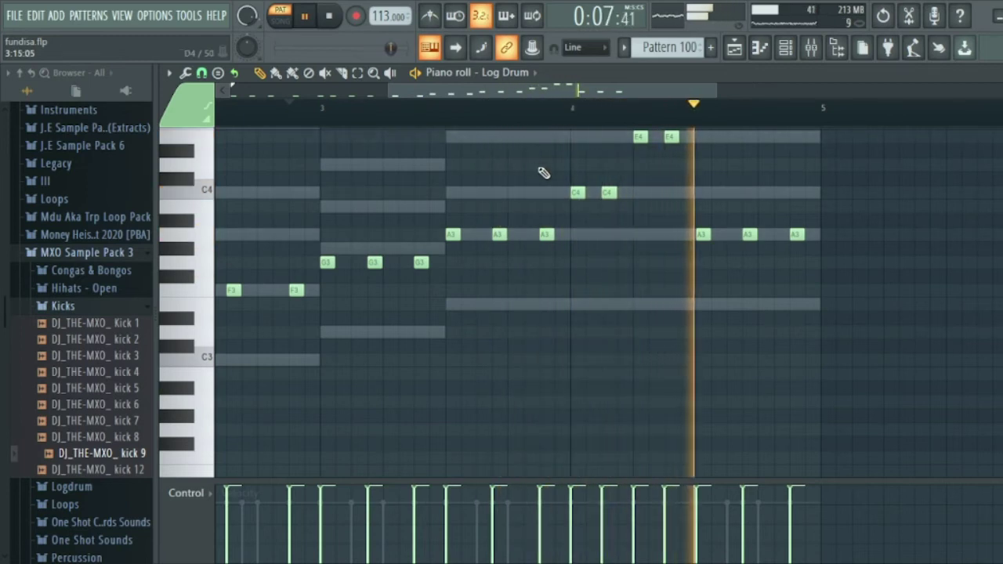
drag(604, 193, 620, 193)
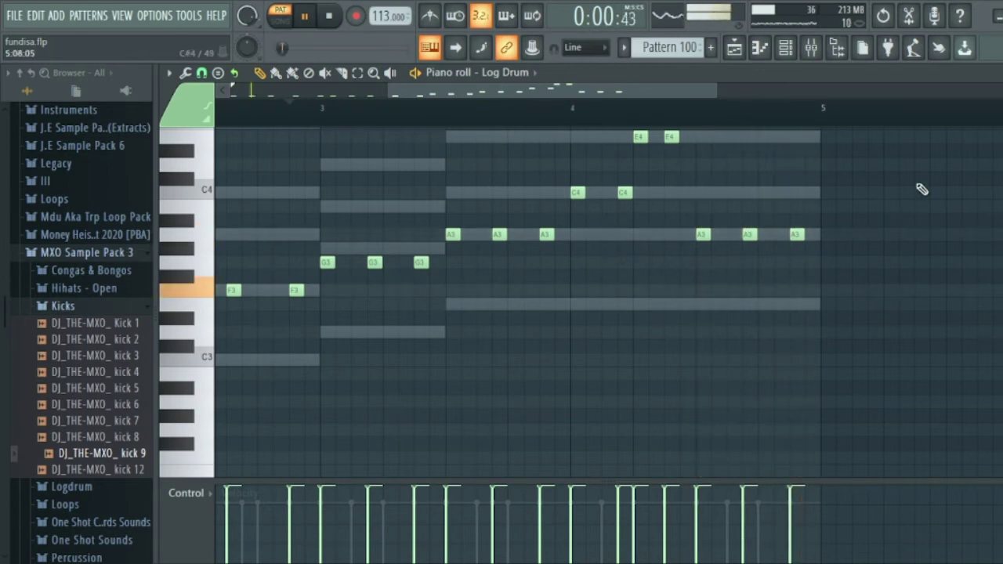
- Copy the Log Drum's finished notes to the MiniSynth channel
key(Escape)
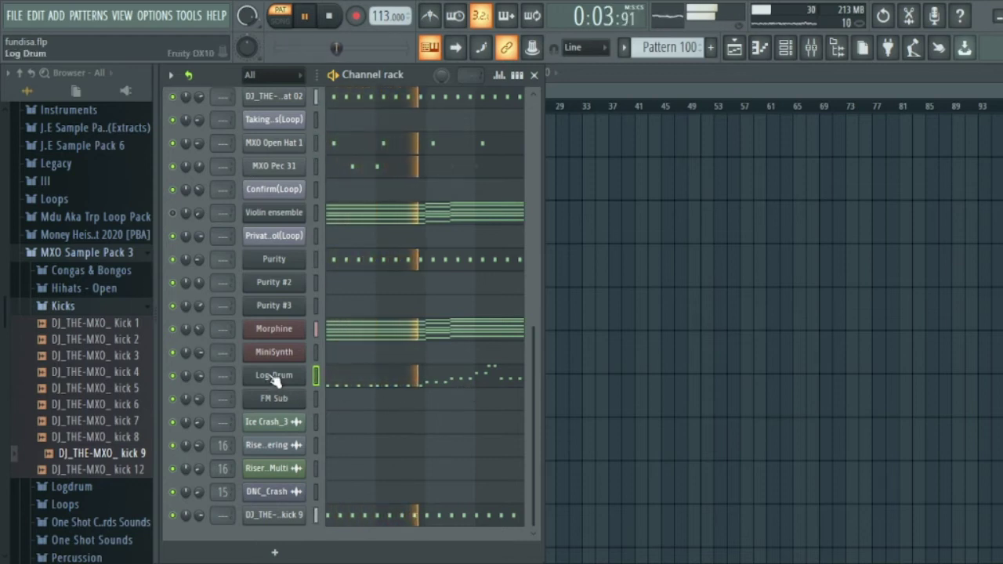
click(315, 353)
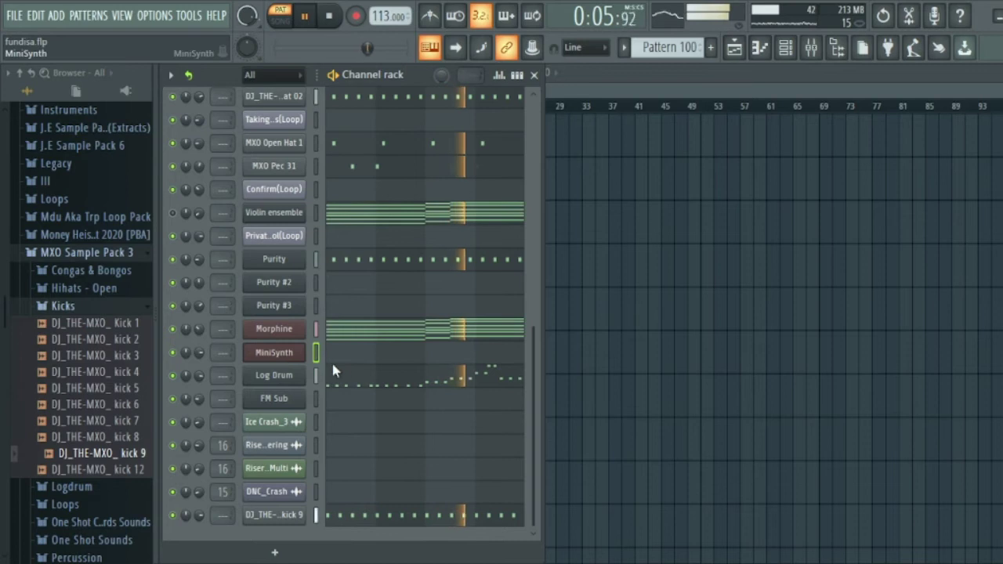
drag(459, 378, 279, 359)
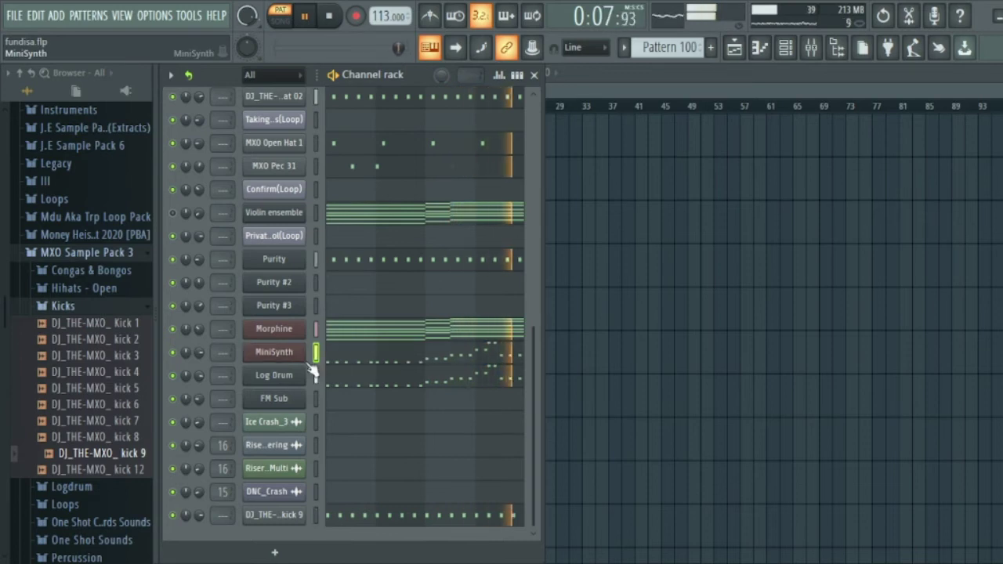
- Lengthen all the MiniSynth notes to three steps and raise them by one octave
click(423, 356)
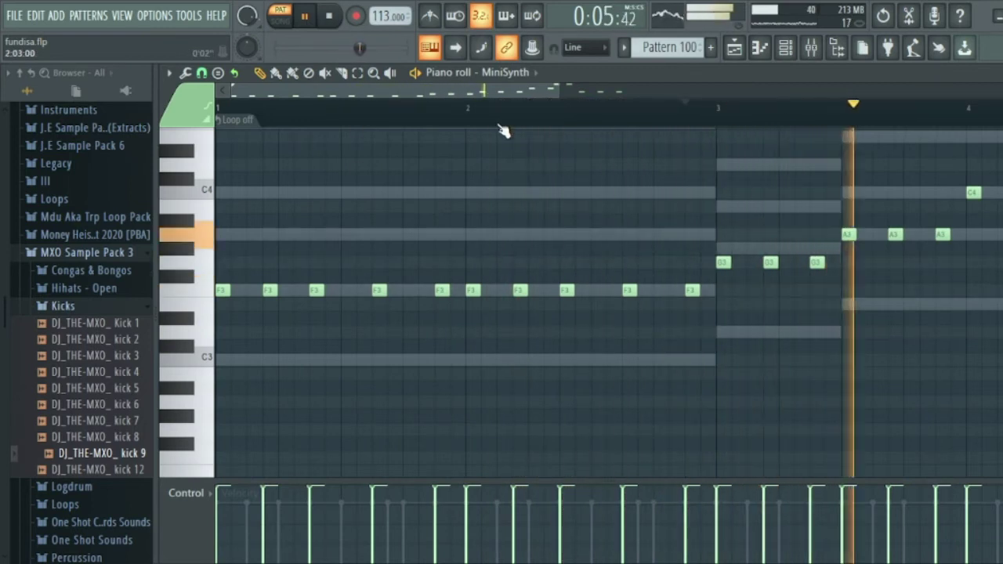
key(ctrl+a)
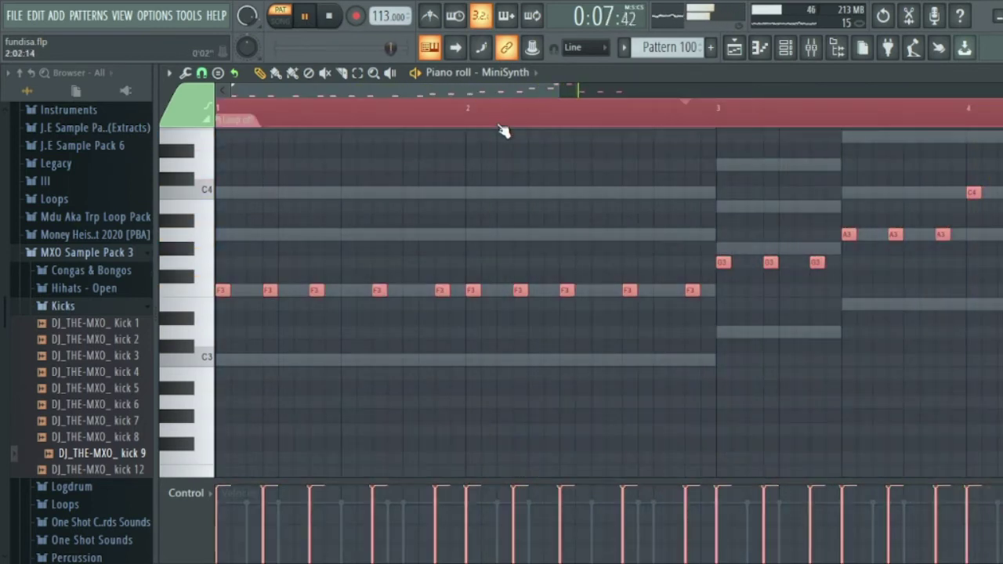
drag(278, 292, 308, 291)
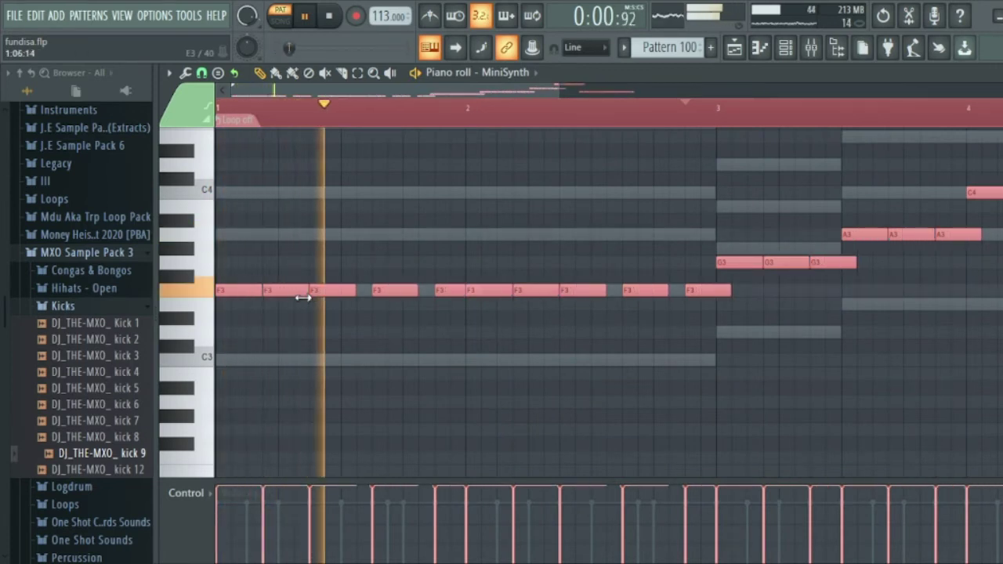
drag(463, 90, 728, 218)
click(705, 235)
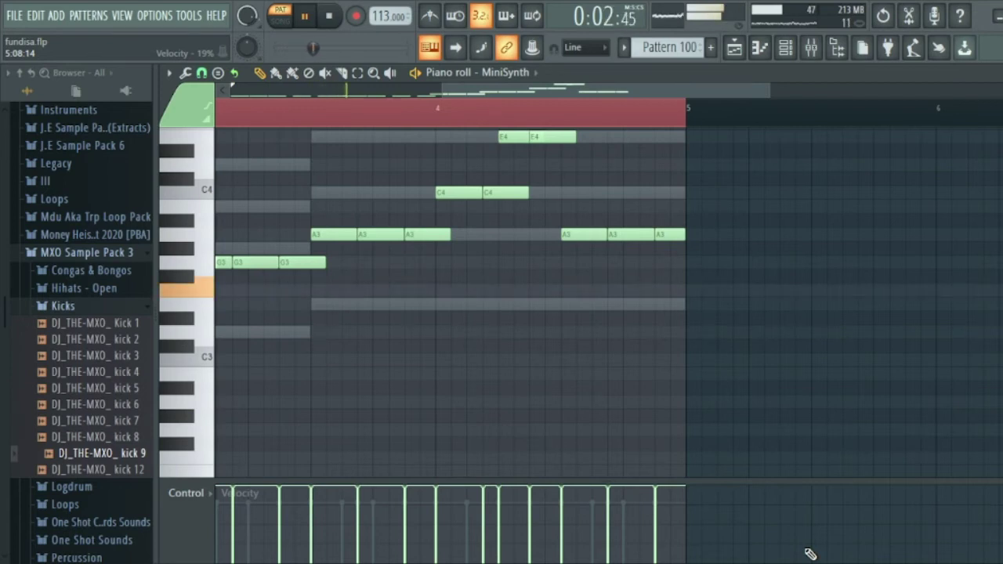
key(Delete)
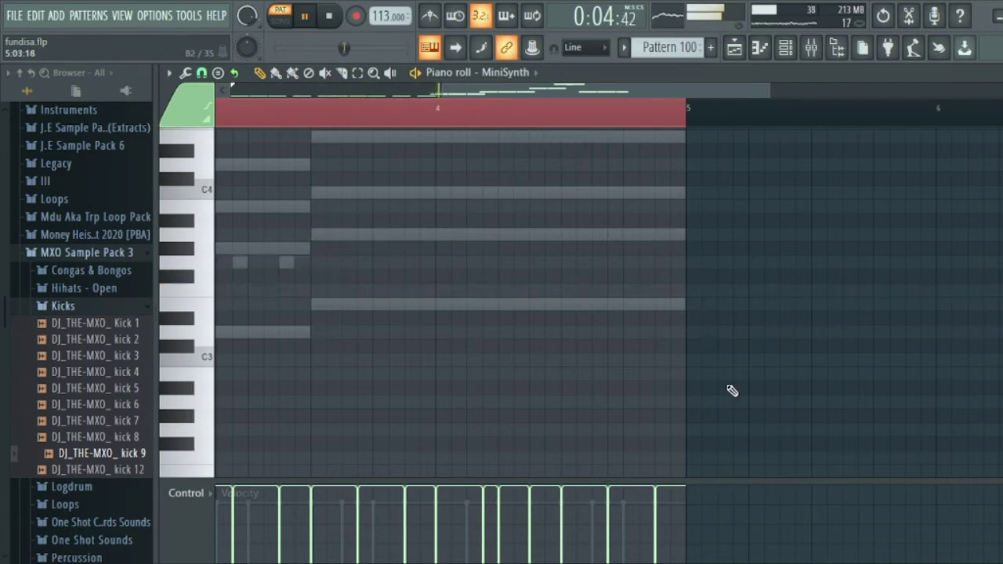
scroll(735, 384, up, 6)
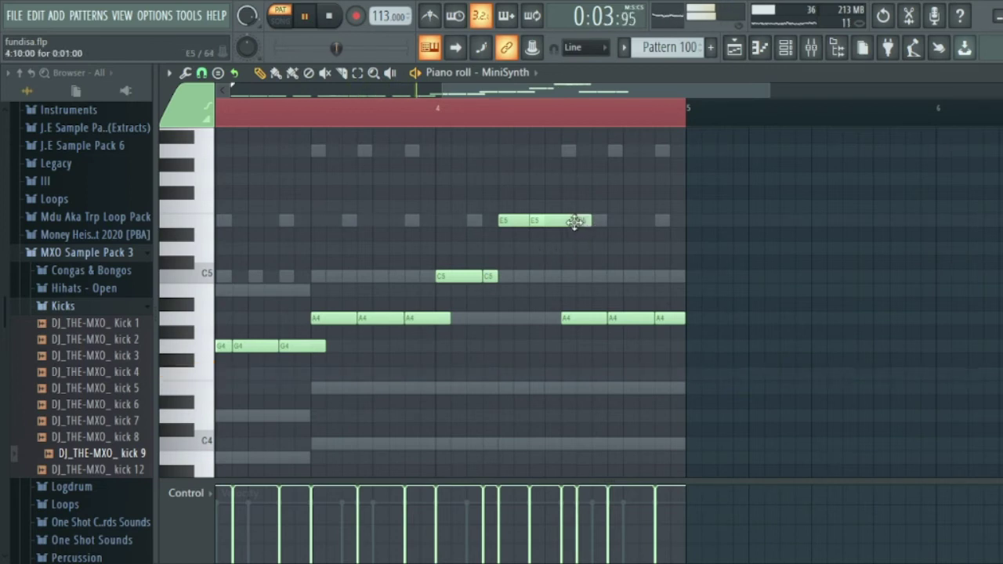
- Trim the MiniSynth's second E5 note to two steps and end the last A4 note of bar 3 at the start of bar 4
drag(581, 224, 560, 228)
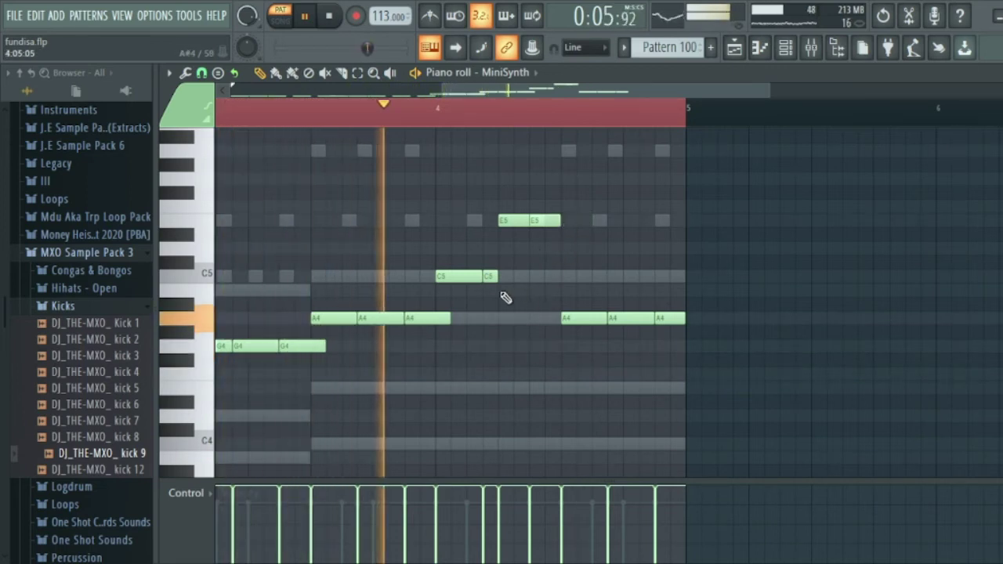
drag(450, 318, 435, 318)
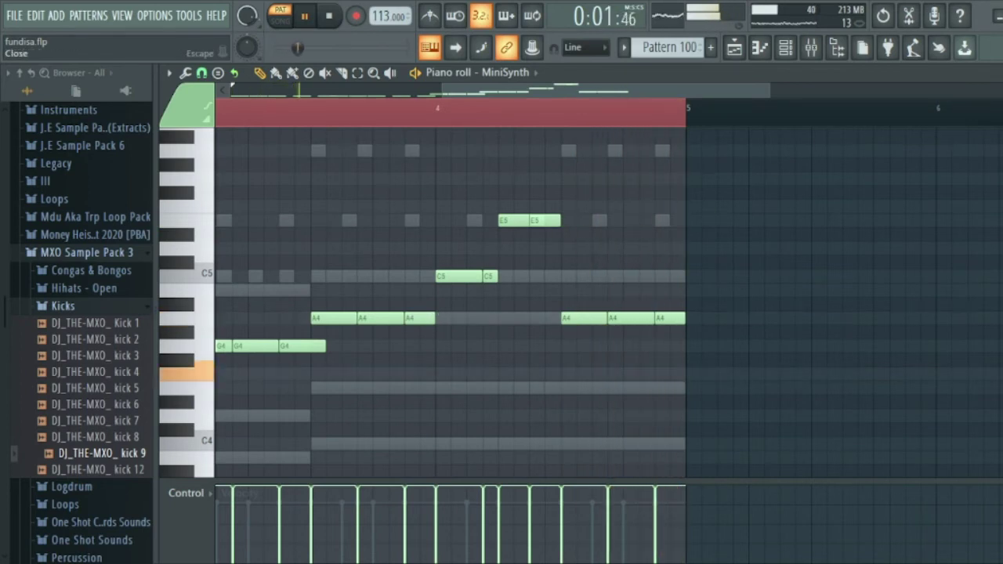
key(Escape)
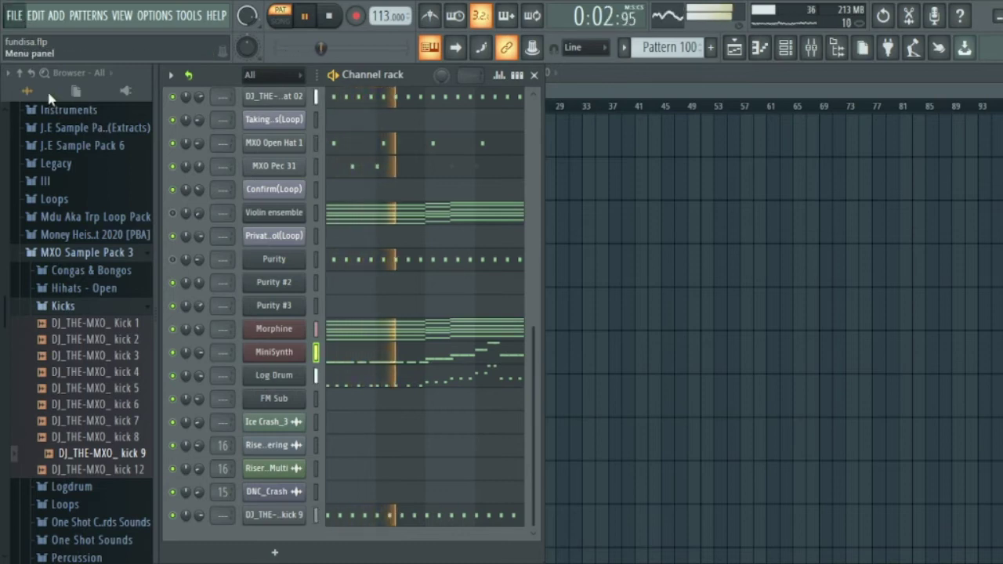
- Stop playback and route the Log Drum and MiniSynth channels to mixer Insert 1
click(304, 16)
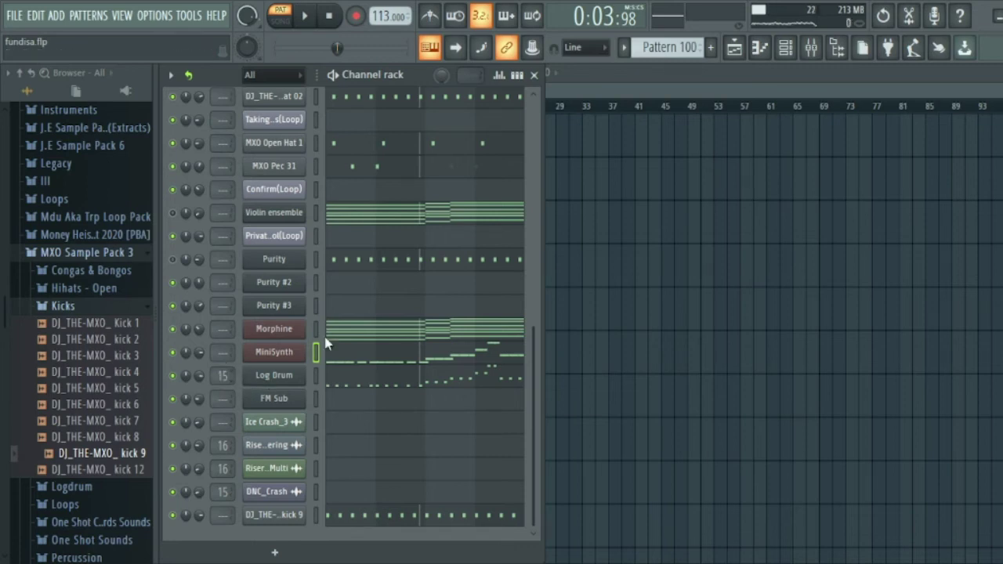
click(815, 49)
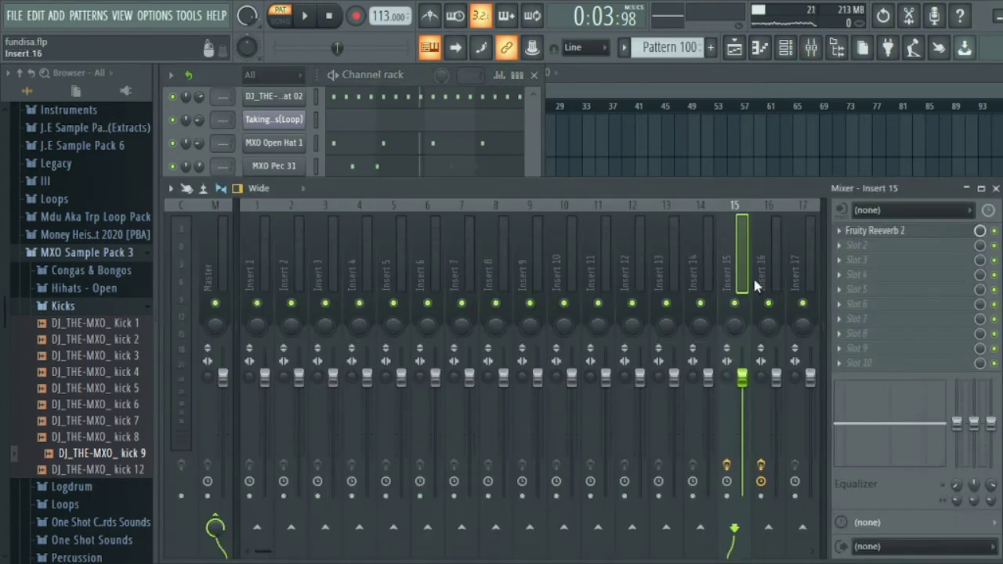
drag(729, 265, 223, 293)
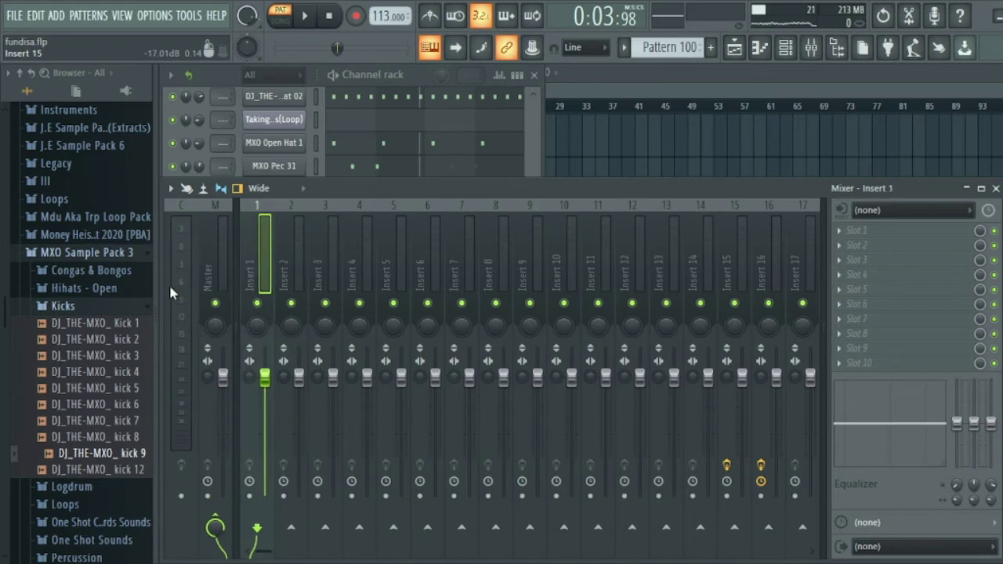
click(995, 189)
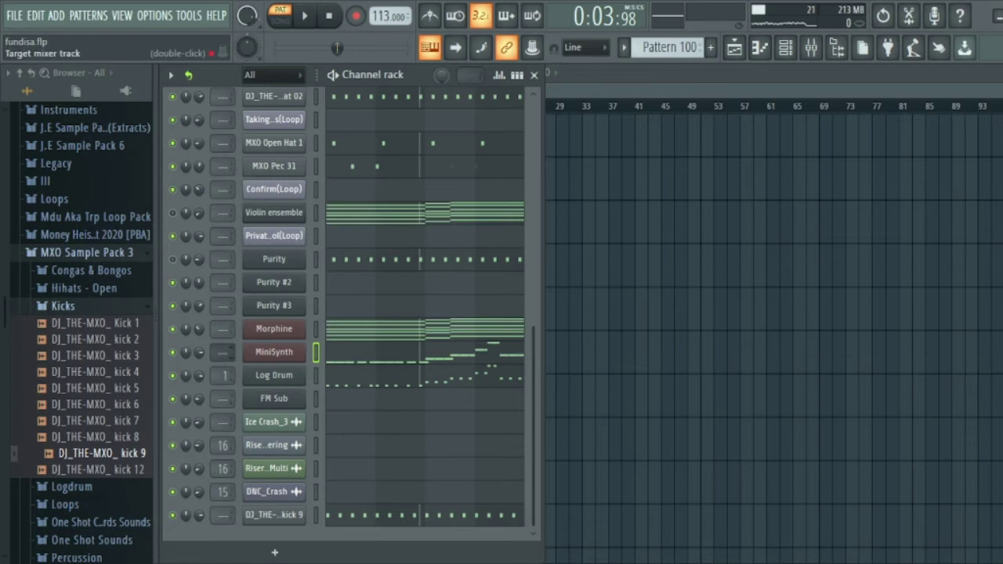
double_click(223, 352)
click(996, 189)
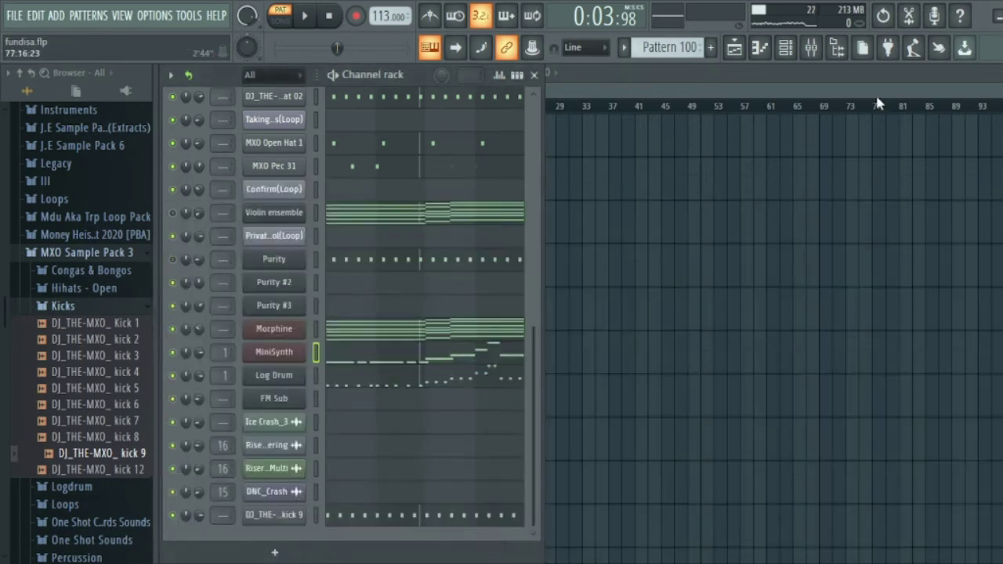
- Load Soundgoodizer in mode A into the first effect slot of mixer Insert 1 and play the pattern
click(825, 50)
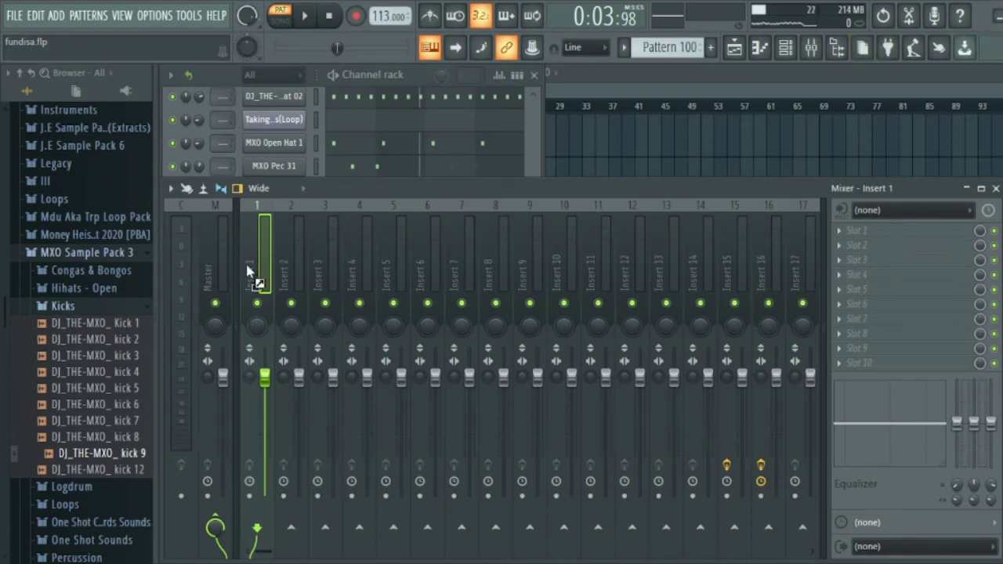
click(307, 19)
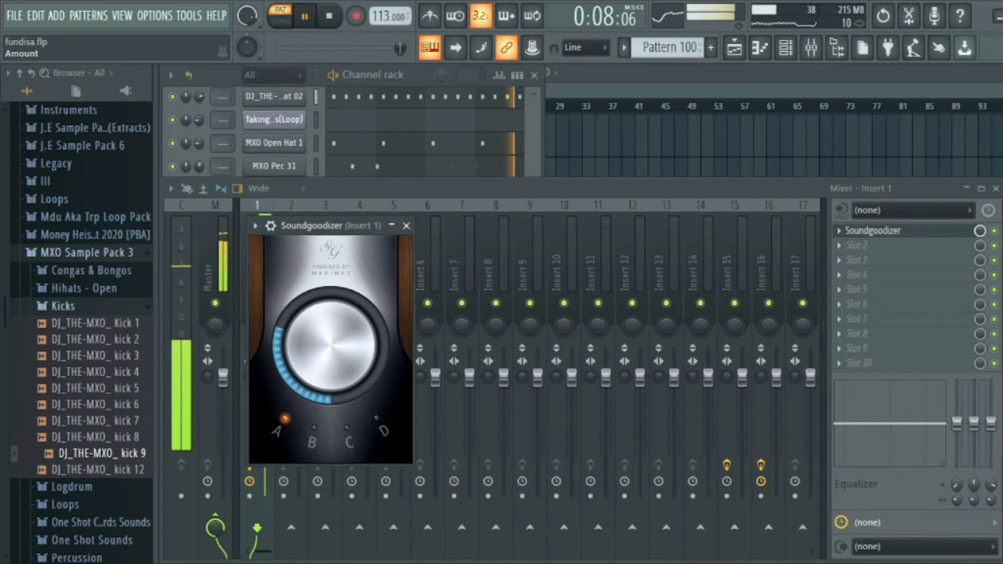
click(406, 227)
click(995, 189)
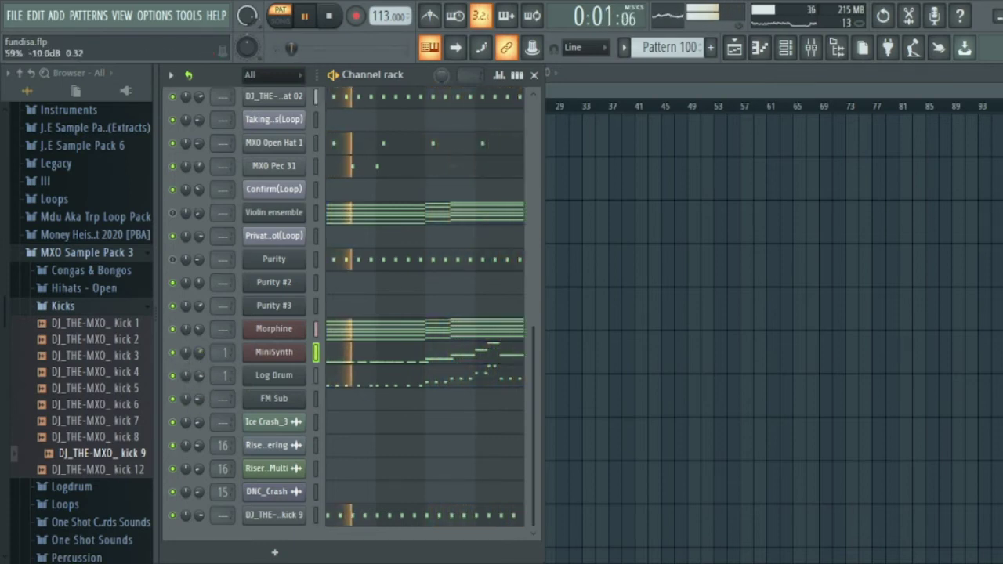
- Mute the MiniSynth channel and set the Log Drum's modulation 1 decay time to about 19%
click(173, 353)
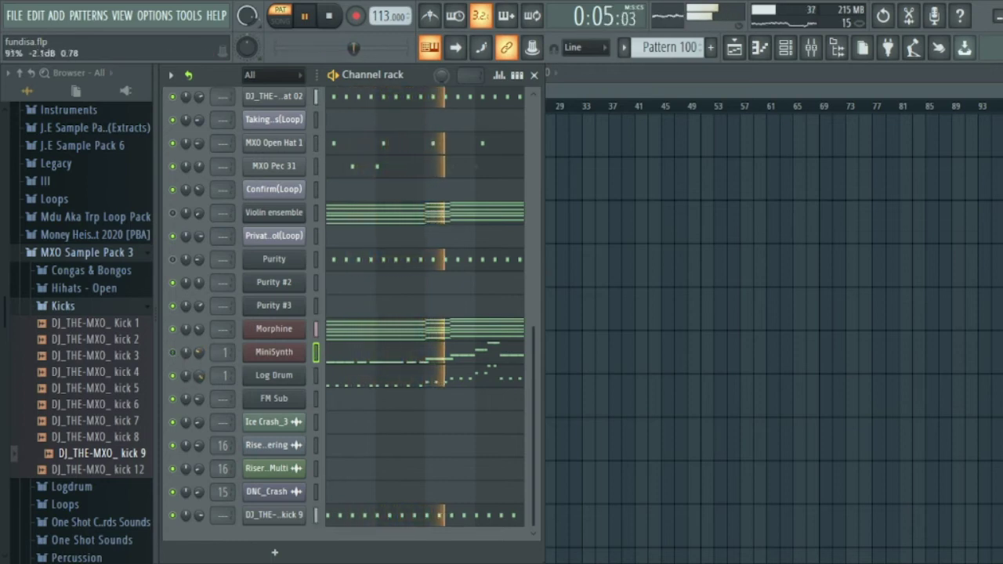
click(267, 377)
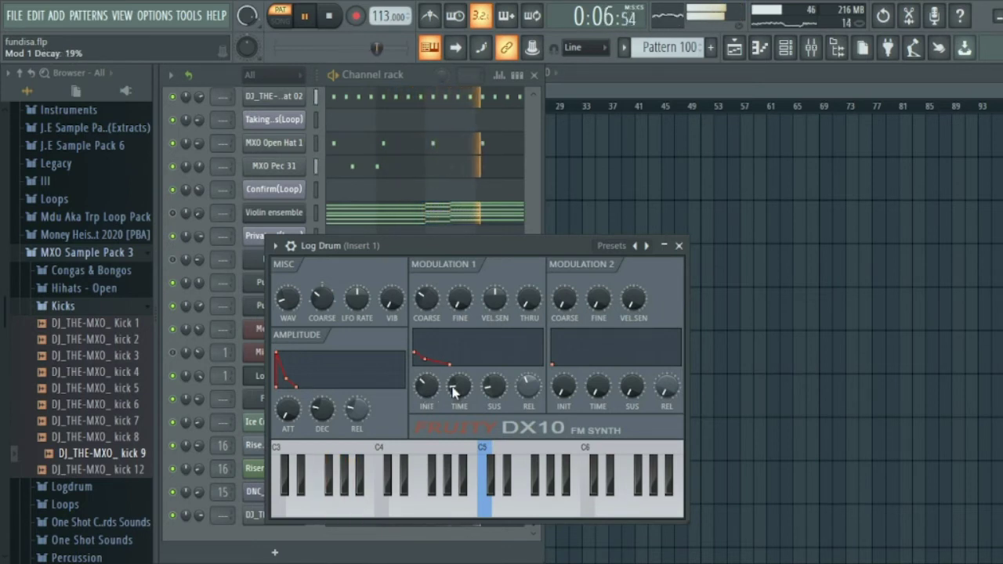
click(678, 246)
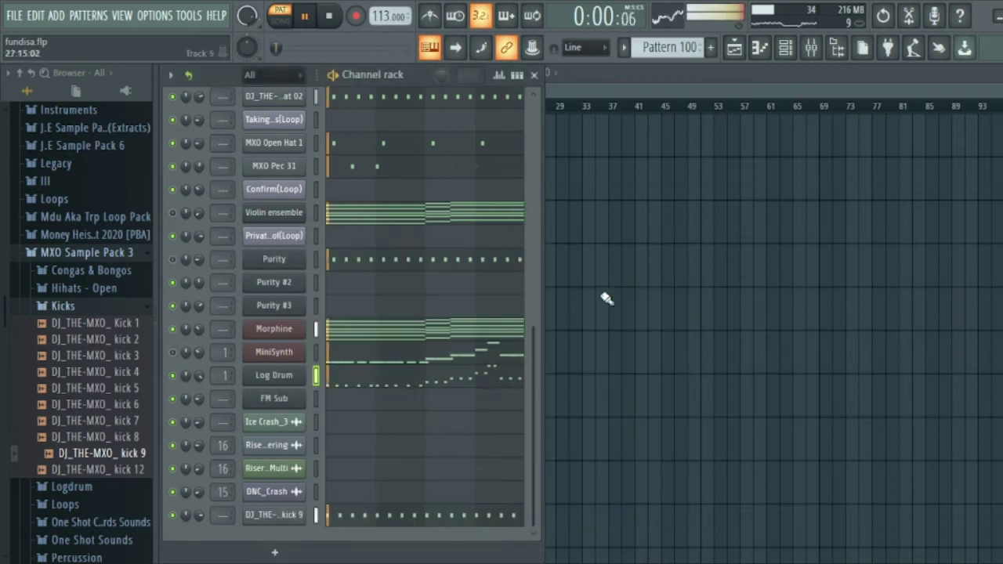
- Examine the Log Drum channel's polyphony, arpeggiator and echo settings and its volume envelope
click(280, 379)
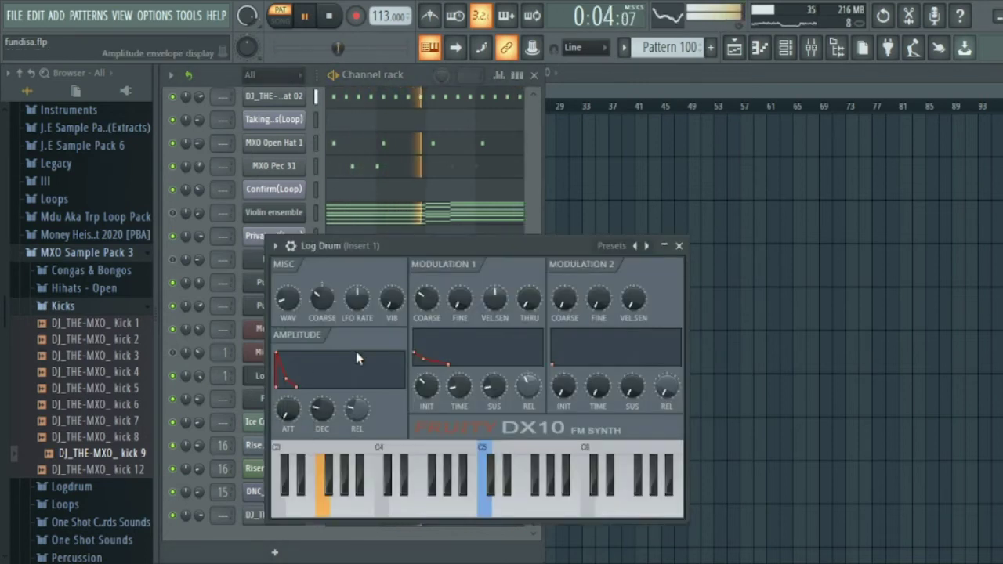
click(293, 247)
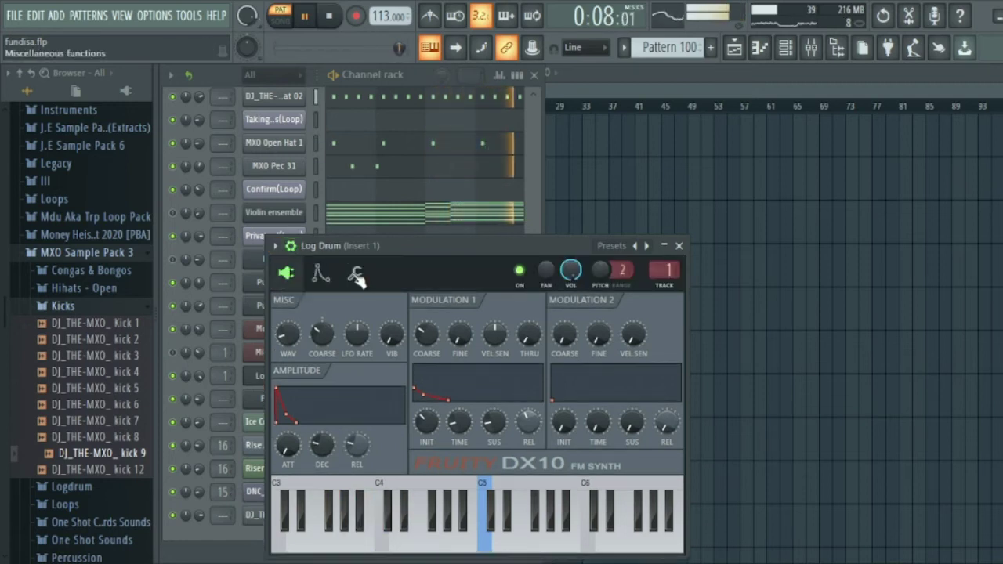
click(357, 276)
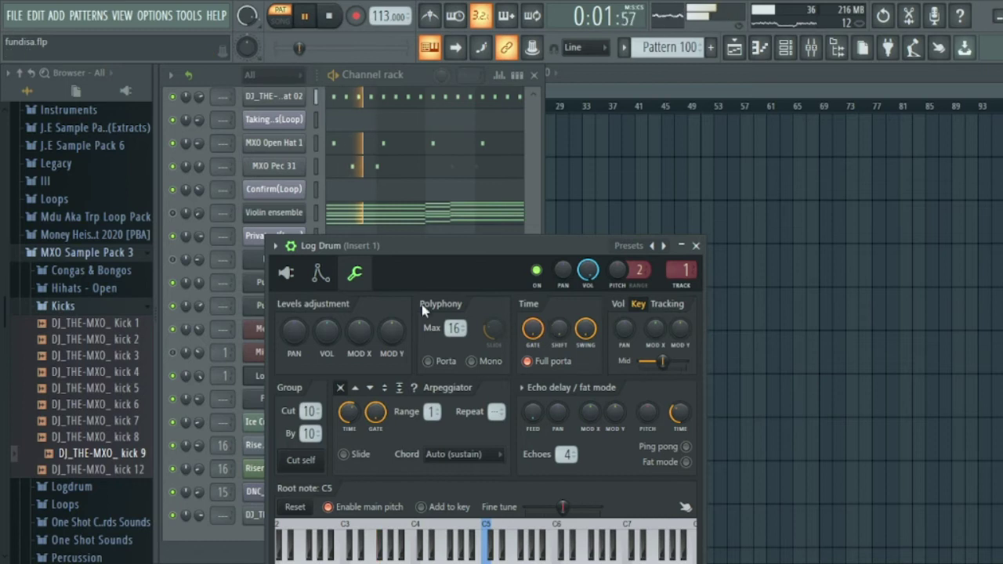
click(321, 274)
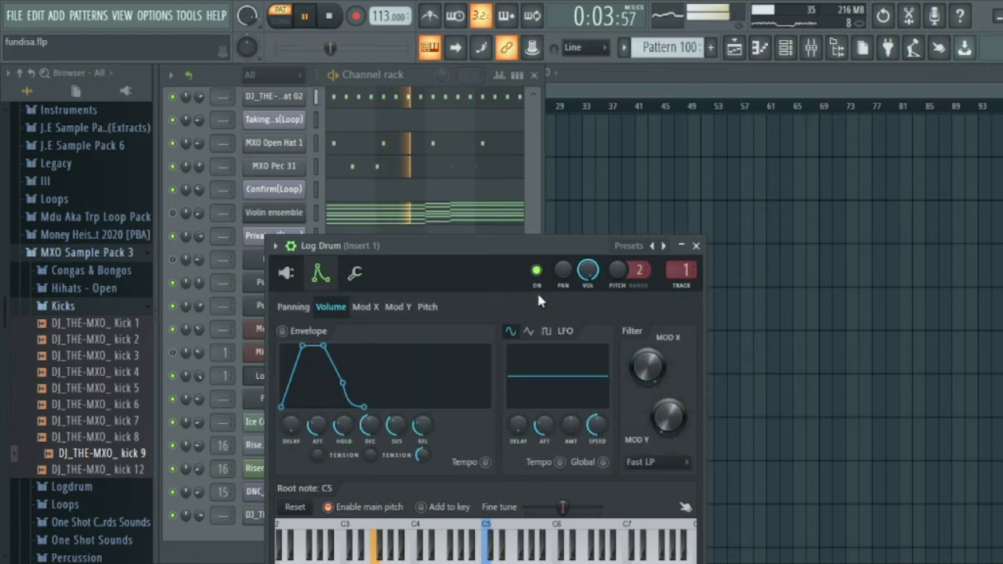
click(696, 246)
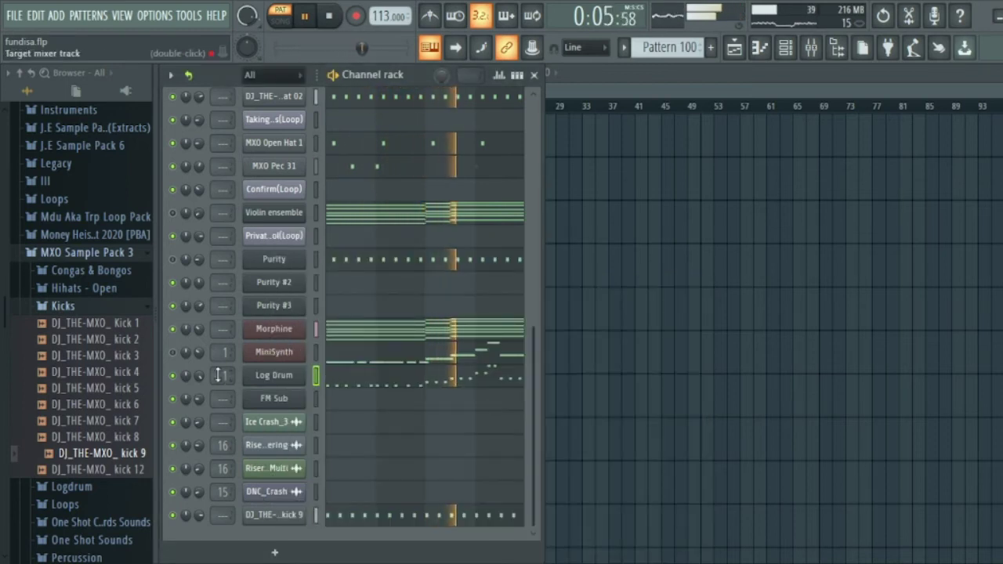
- Load Fruity parametric EQ 2 into the second effect slot of mixer Insert 1 and make band 1 a low-pass at about 1 kHz
click(810, 47)
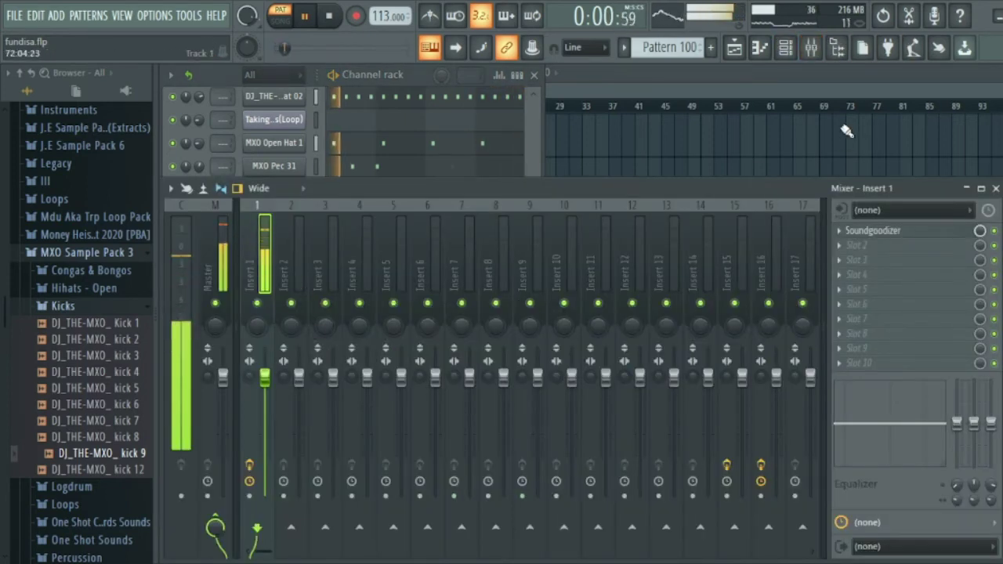
click(884, 52)
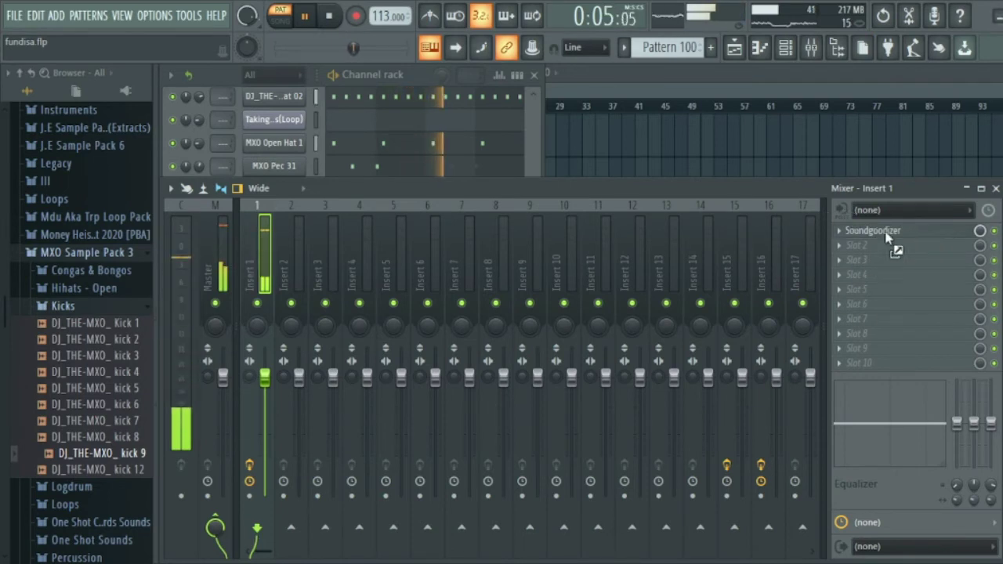
drag(865, 259, 868, 245)
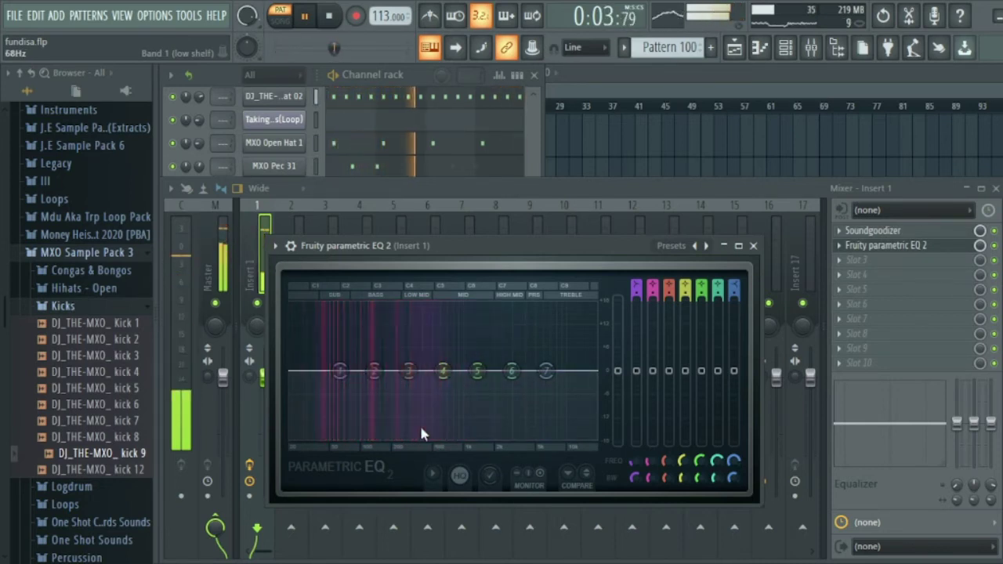
drag(339, 370, 464, 371)
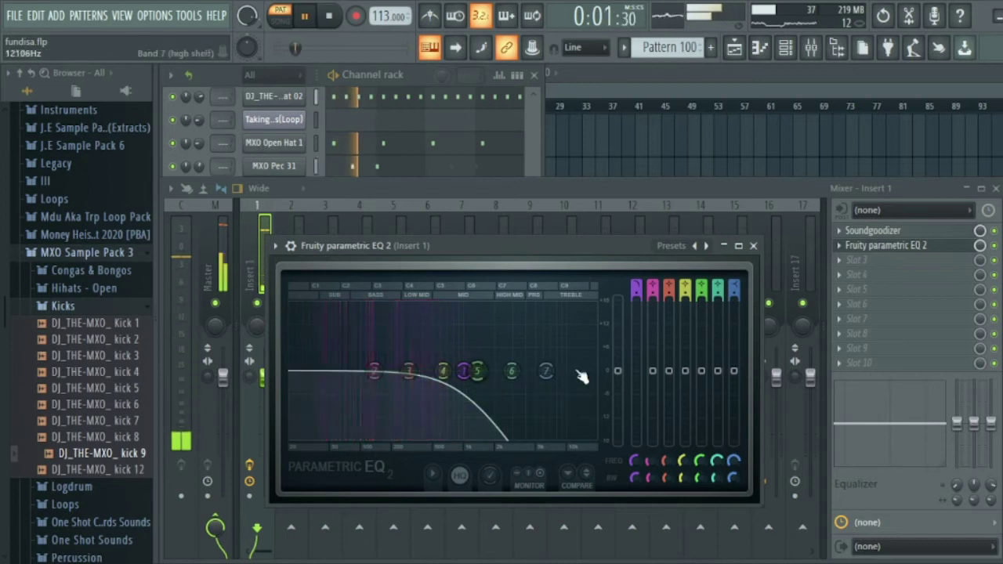
click(753, 245)
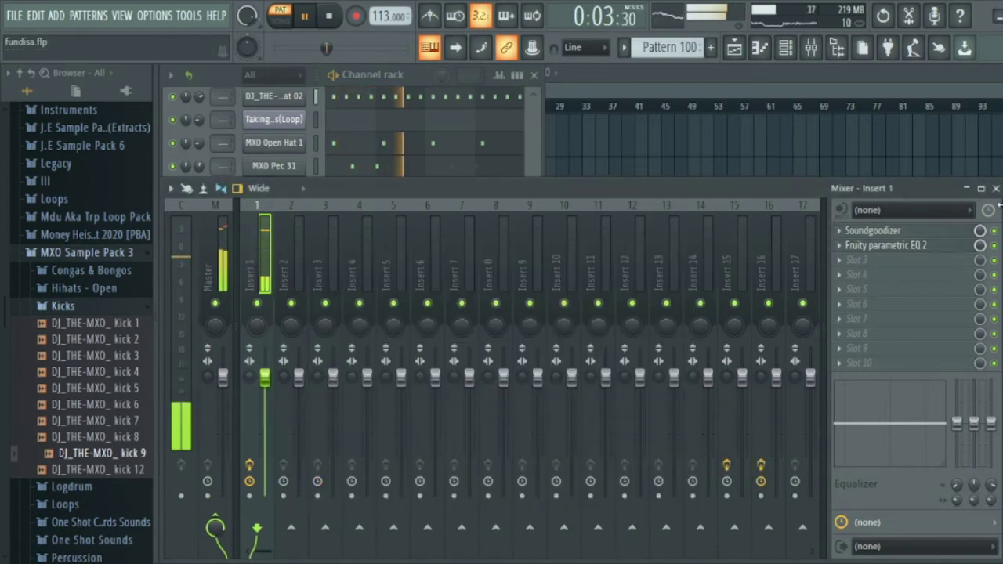
- Close the mixer, unmute the MiniSynth channel and lower its volume in the channel rack
click(995, 188)
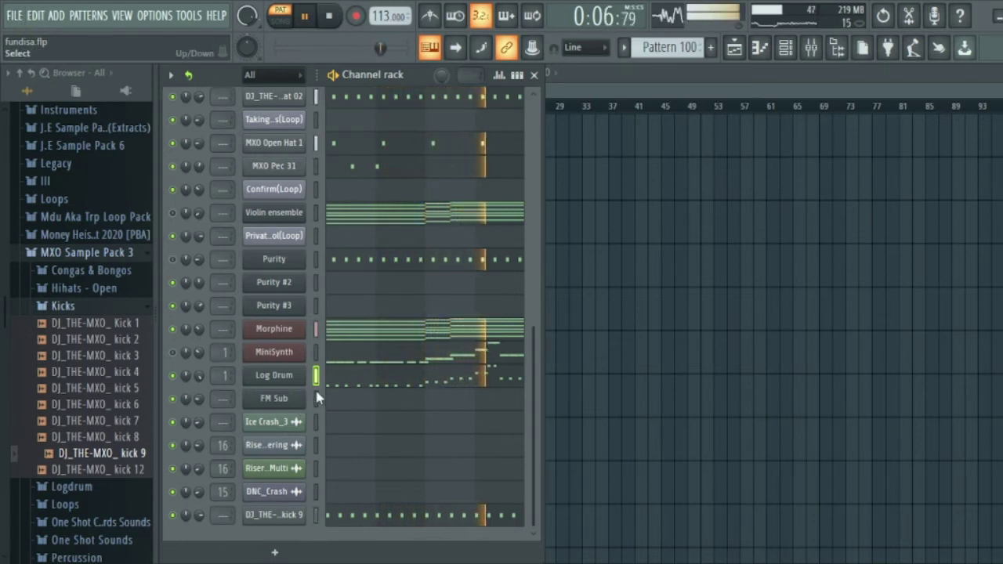
click(173, 352)
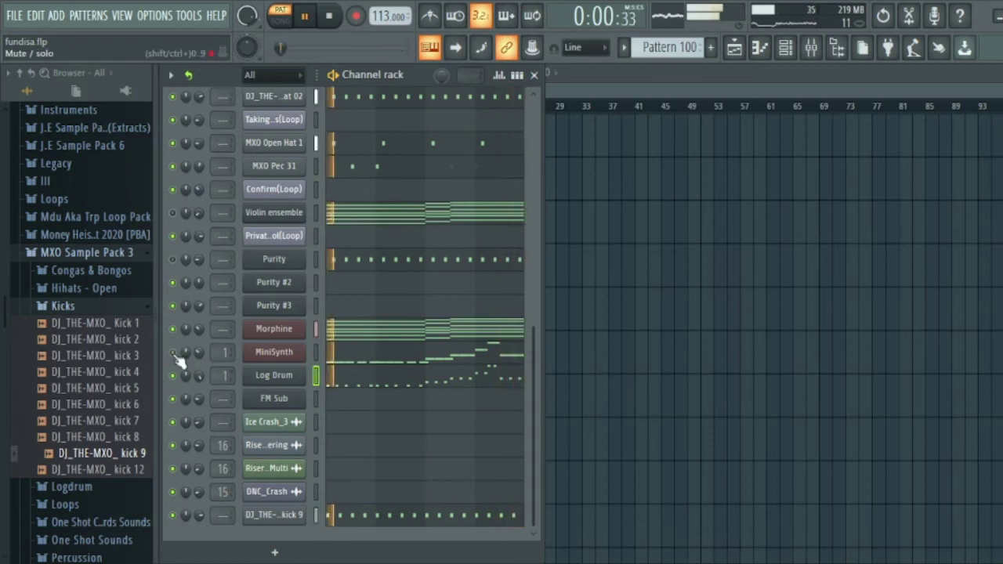
drag(199, 351, 199, 361)
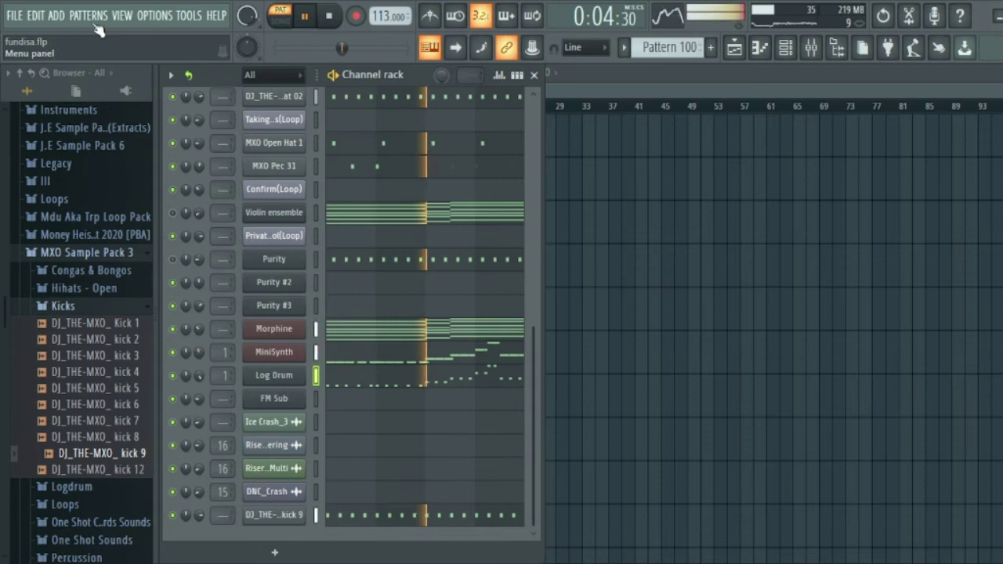
- Switch to song mode and place Pattern 100 at bar 1 on Track 1 of the playlist
key(F6)
mouse_move(385, 144)
mouse_down()
mouse_move(790, 158)
mouse_move(771, 139)
mouse_move(427, 163)
mouse_move(433, 142)
mouse_move(498, 144)
mouse_up()
key(l)
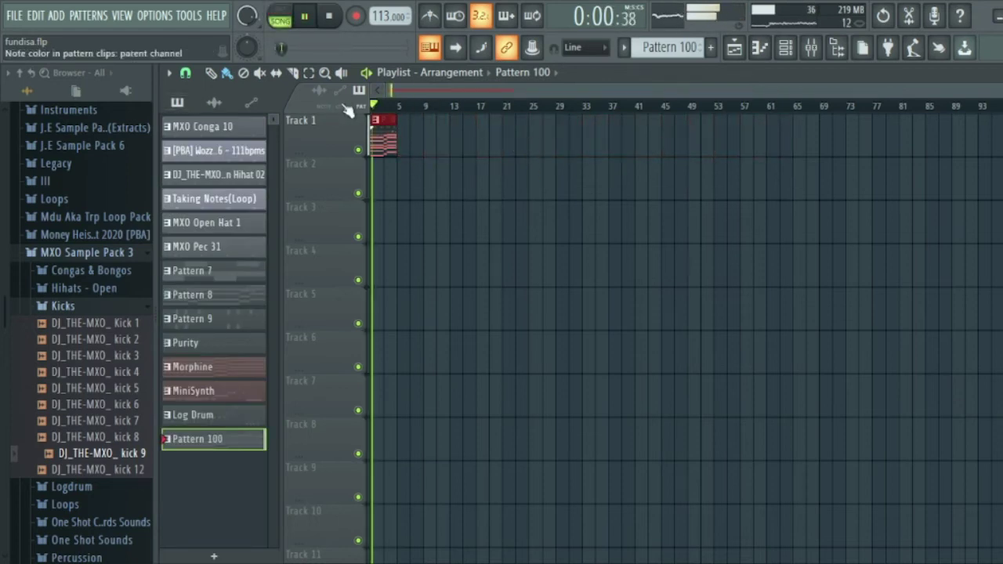
drag(406, 90, 633, 74)
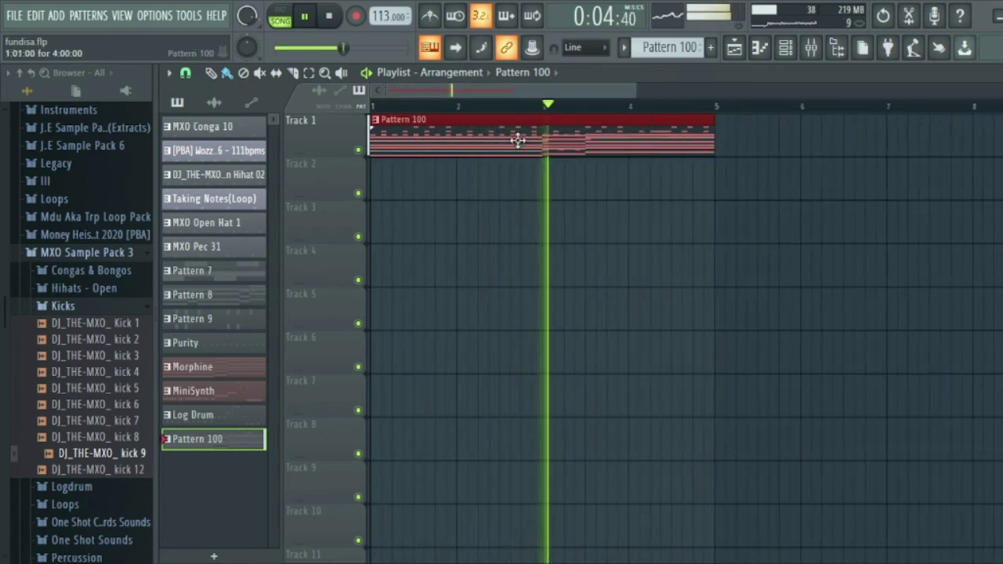
- Split Pattern 100 by channel into separate pattern clips in the playlist
double_click(483, 139)
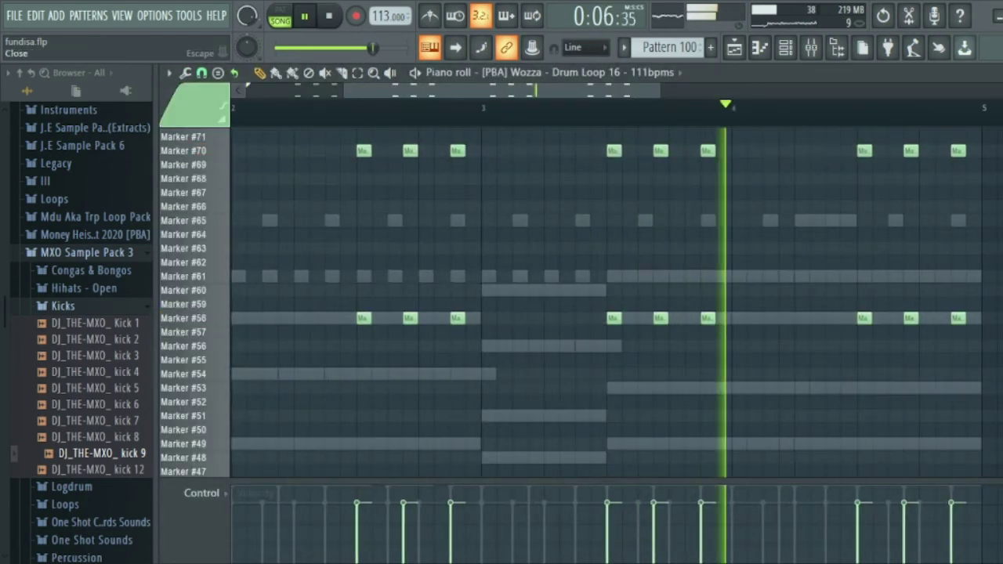
key(F6)
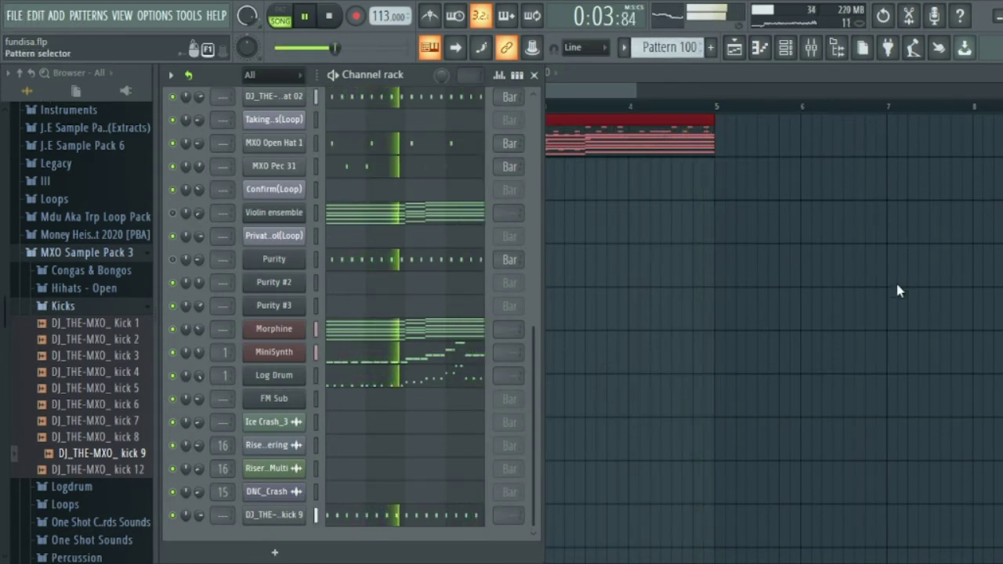
click(578, 129)
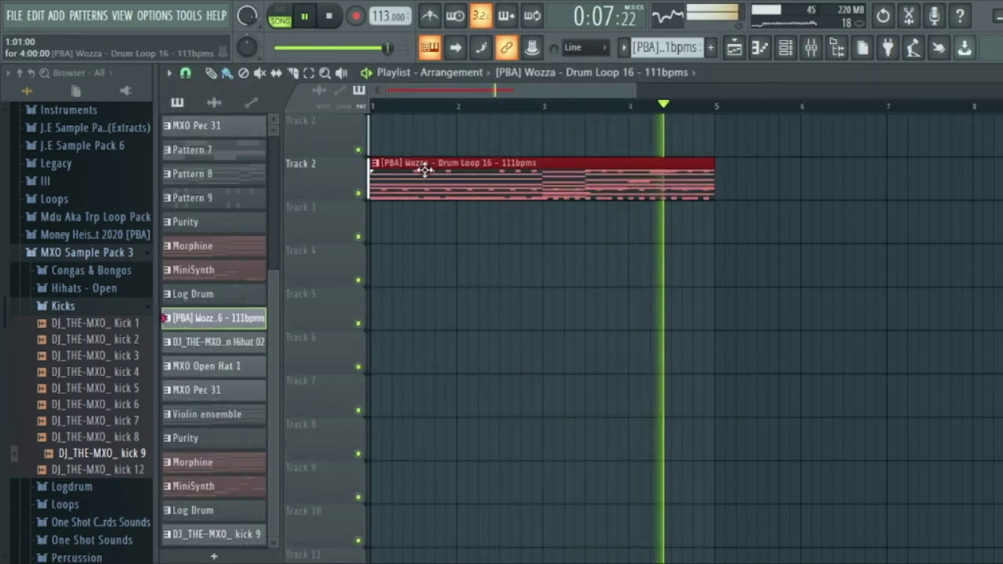
- Move the Wozza drum loop clip to Track 2, MXO Open Hat 1 to Track 3, Open Hihat 02 to Track 4 and MXO Pec 31 to Track 5
drag(418, 118, 403, 265)
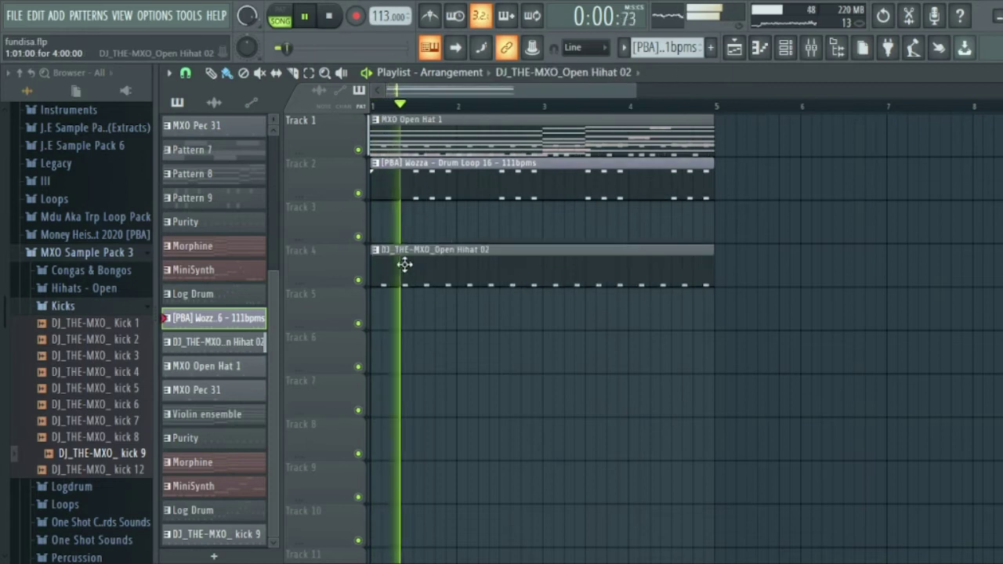
drag(421, 138, 391, 222)
drag(396, 138, 383, 318)
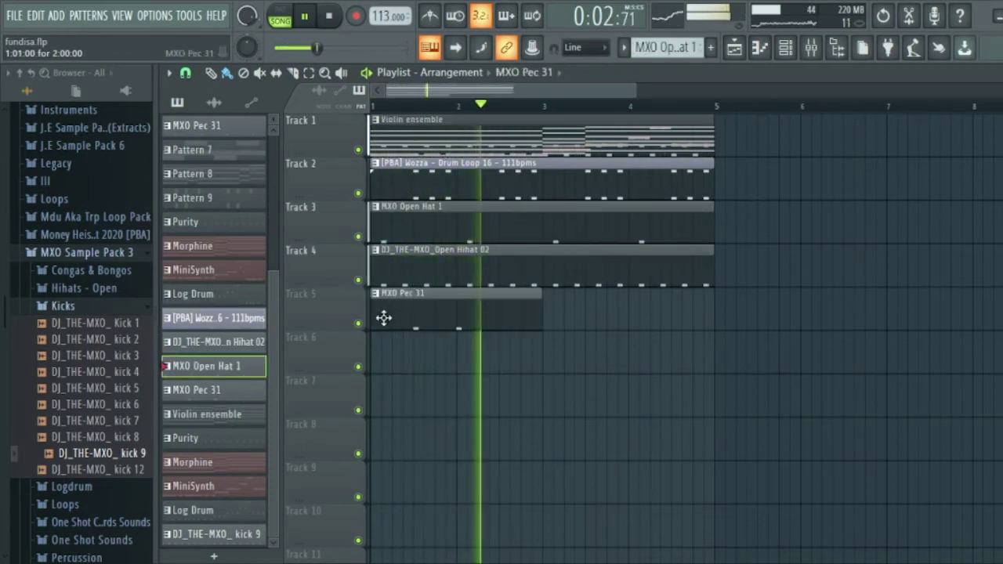
- Move the Violin ensemble clip to Track 6, Morphine to Track 7, Purity to Track 8, MiniSynth to Track 9 and Log Drum to Track 10
drag(397, 139, 352, 365)
drag(395, 139, 359, 376)
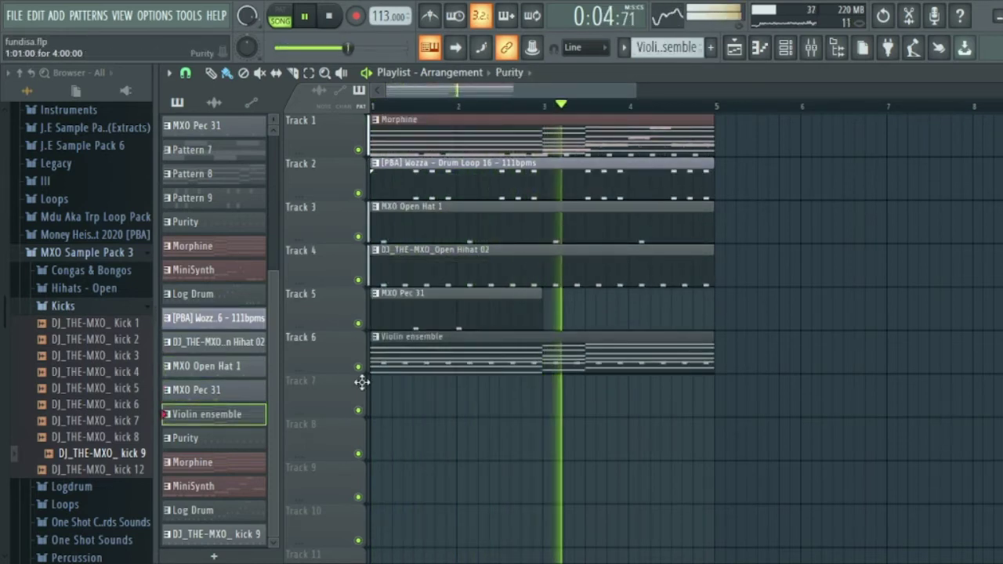
drag(396, 138, 400, 392)
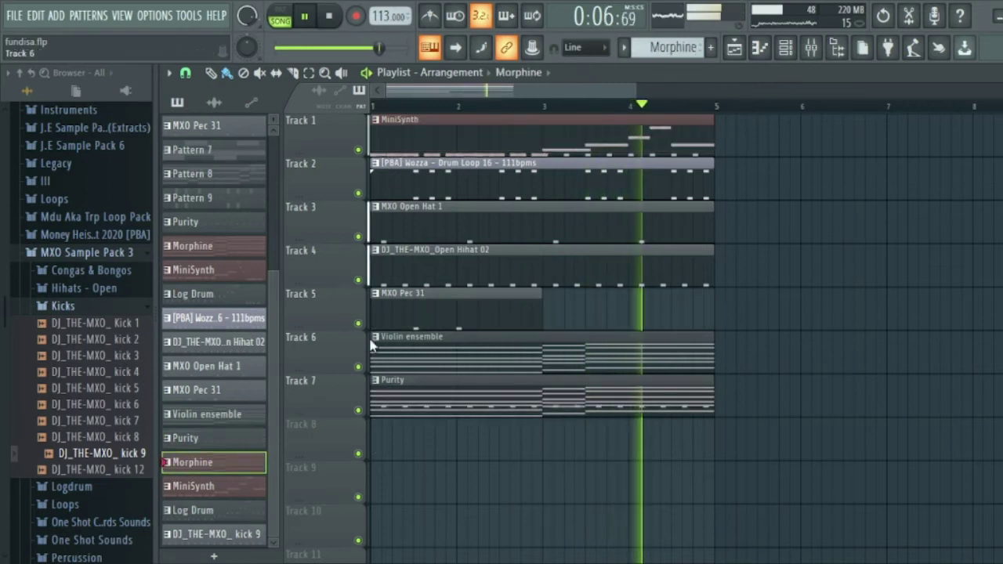
drag(396, 138, 381, 427)
drag(396, 138, 373, 499)
drag(396, 139, 375, 518)
click(410, 149)
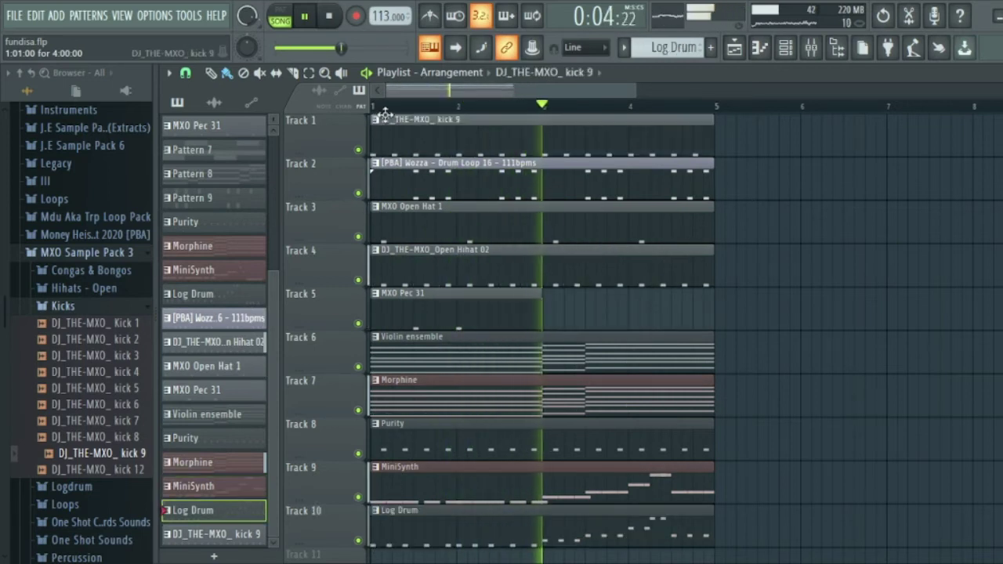
- Mute the MiniSynth, Log Drum and Open Hihat 02 tracks in the playlist (Tracks 9, 10 and 4)
scroll(517, 227, down, 1)
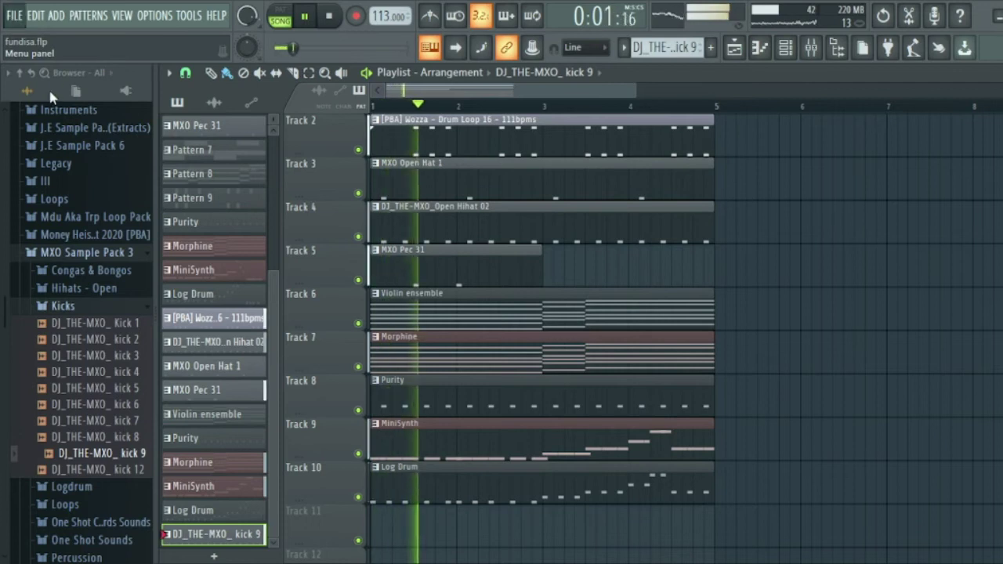
scroll(475, 102, down, 3)
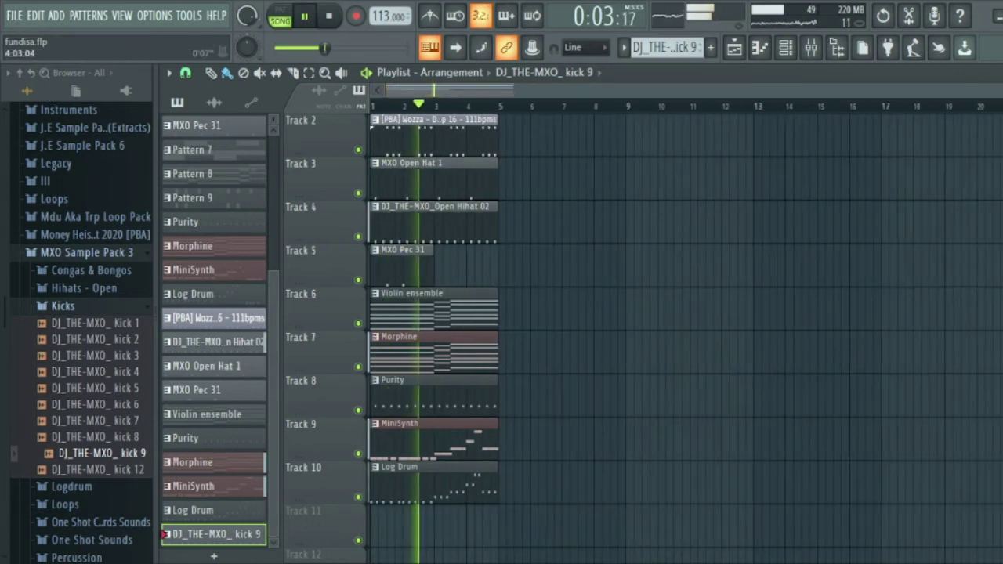
click(358, 453)
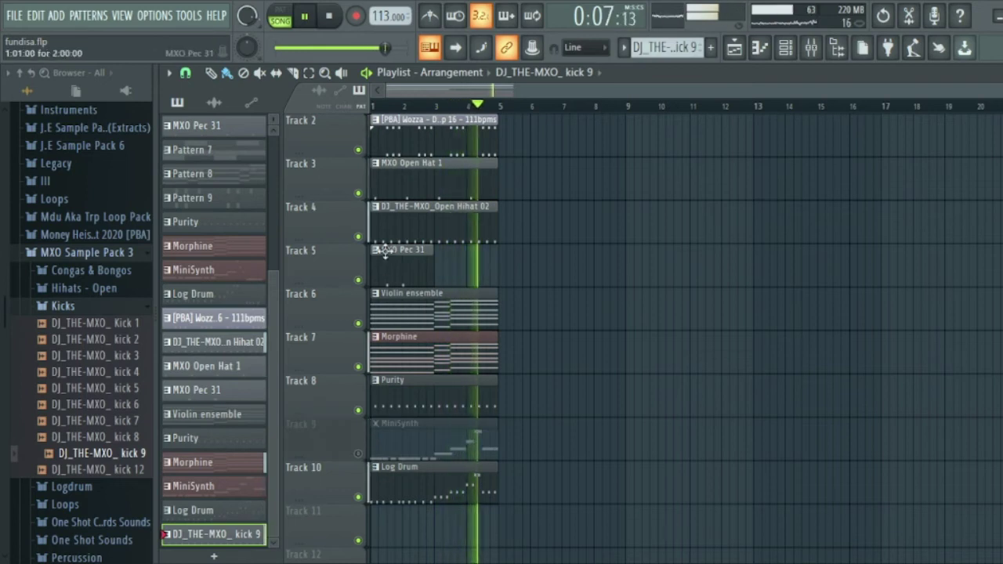
scroll(493, 254, up, 1)
scroll(485, 298, down, 1)
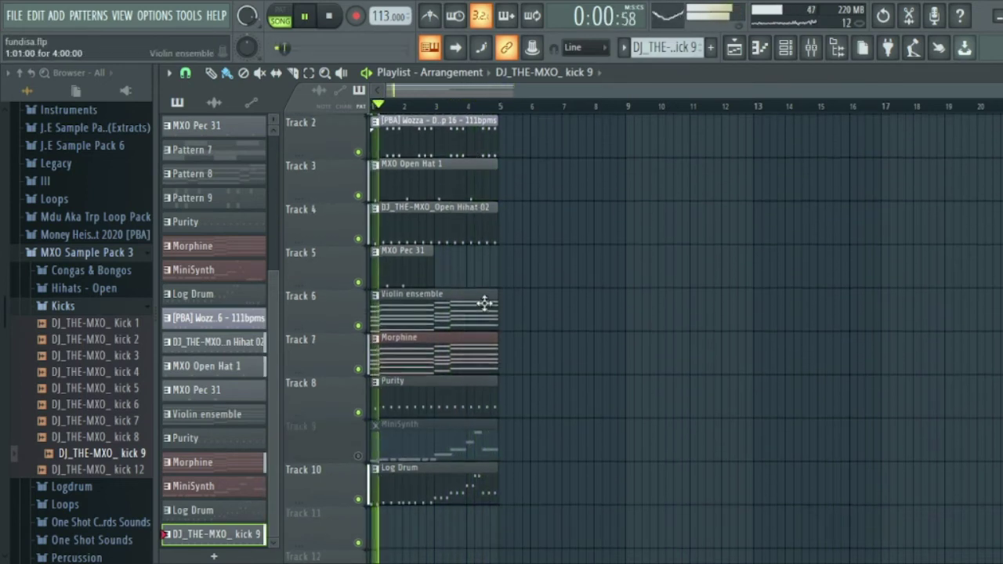
click(358, 499)
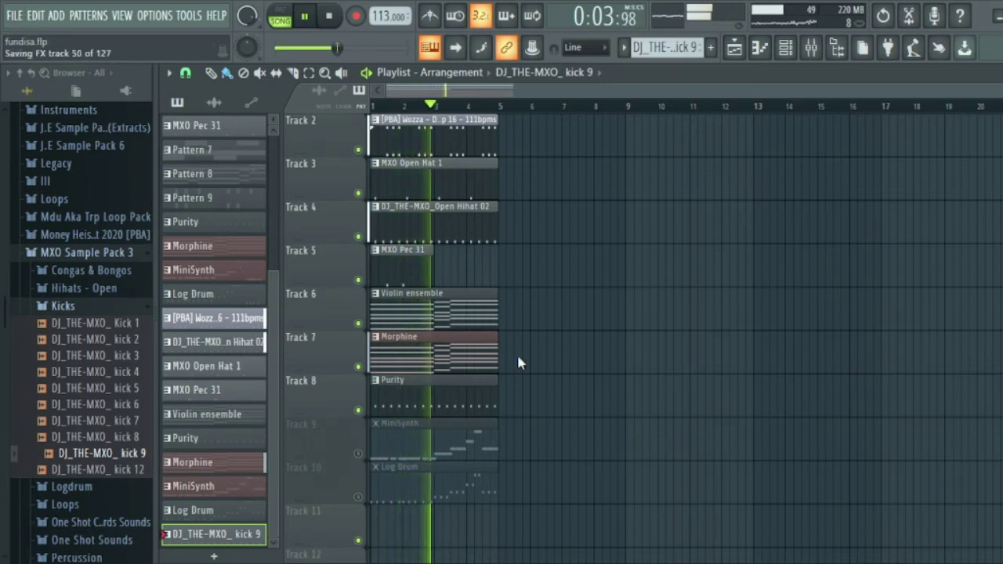
click(358, 237)
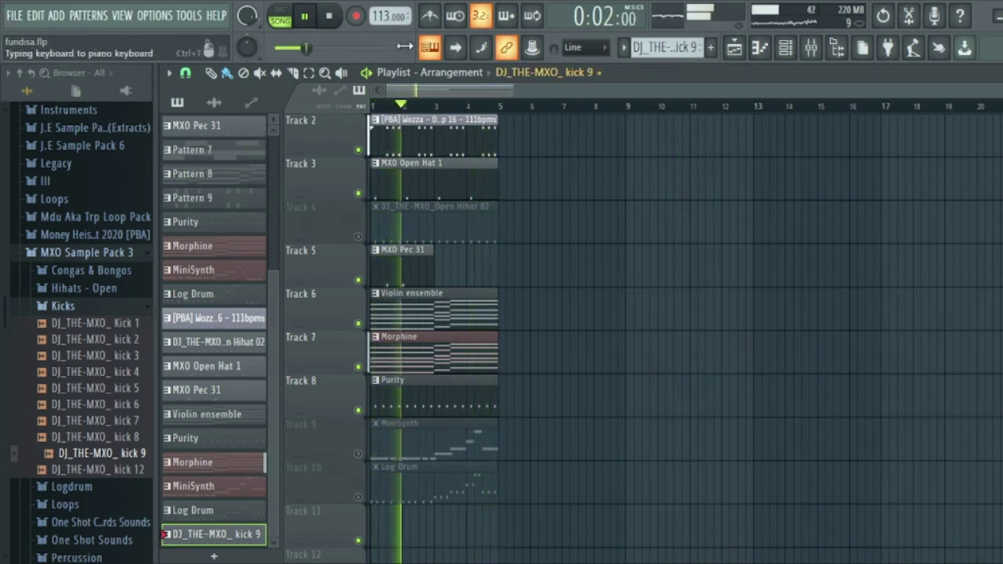
- Stop playback and paint the Wozza drum loop pattern repeatedly along Track 2 from bar 5 to bar 105
key(space)
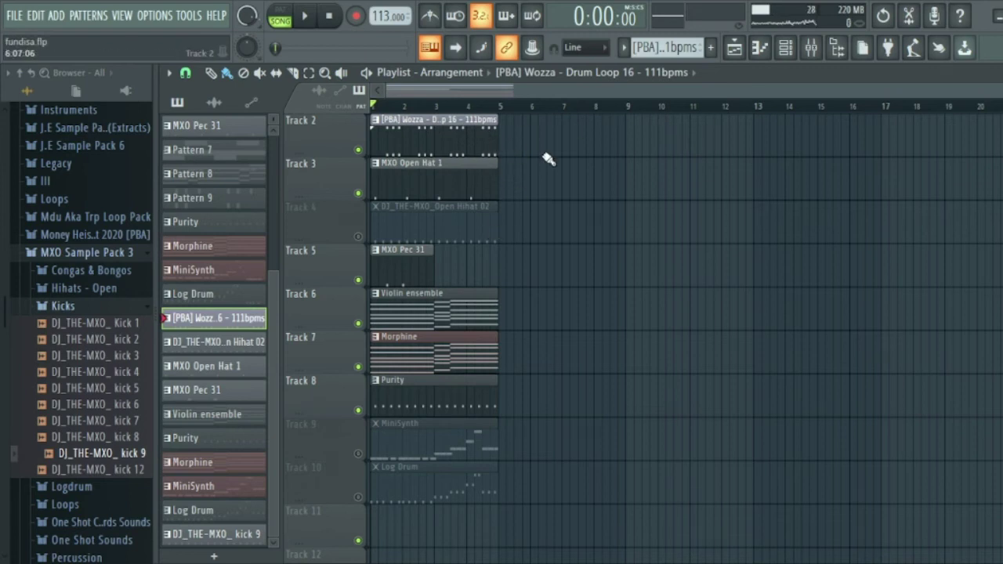
mouse_move(509, 145)
mouse_down()
mouse_move(847, 152)
mouse_move(950, 118)
mouse_up()
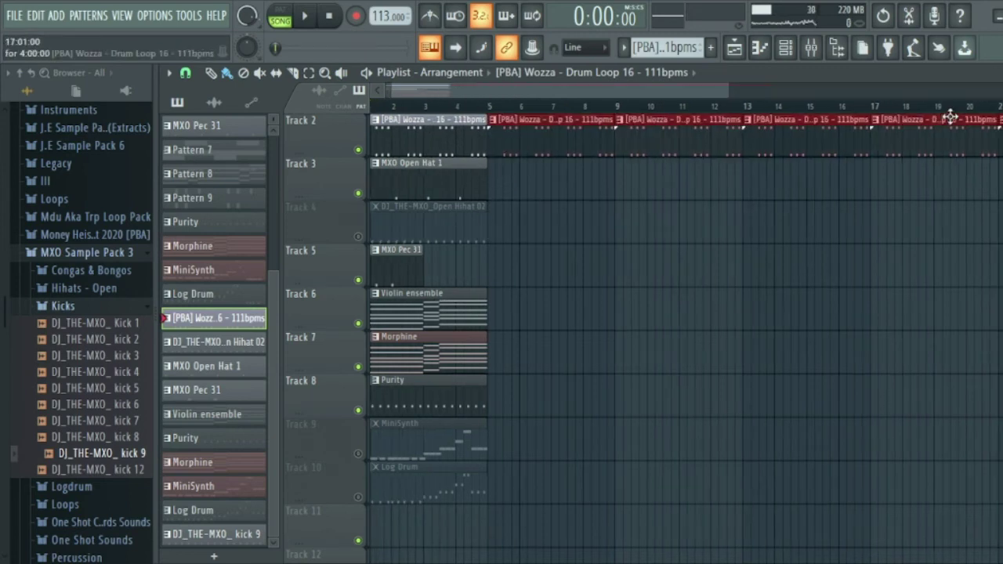
scroll(729, 104, down, 2)
mouse_move(768, 140)
mouse_down()
mouse_move(987, 152)
mouse_move(805, 117)
mouse_up()
drag(632, 102, 912, 96)
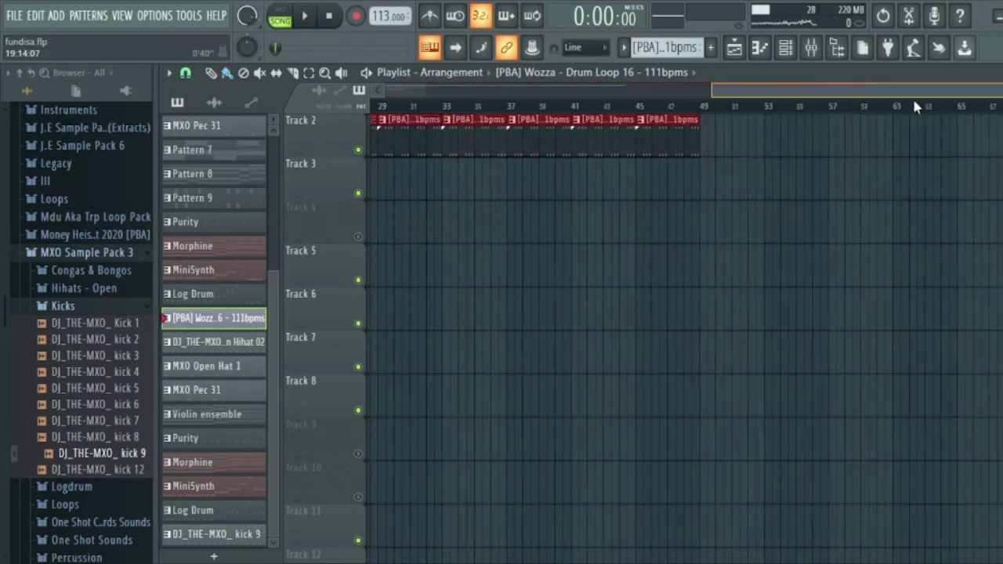
mouse_move(595, 148)
mouse_down()
mouse_move(992, 137)
mouse_move(989, 125)
mouse_move(901, 105)
mouse_move(622, 121)
mouse_move(598, 143)
mouse_move(948, 142)
mouse_up()
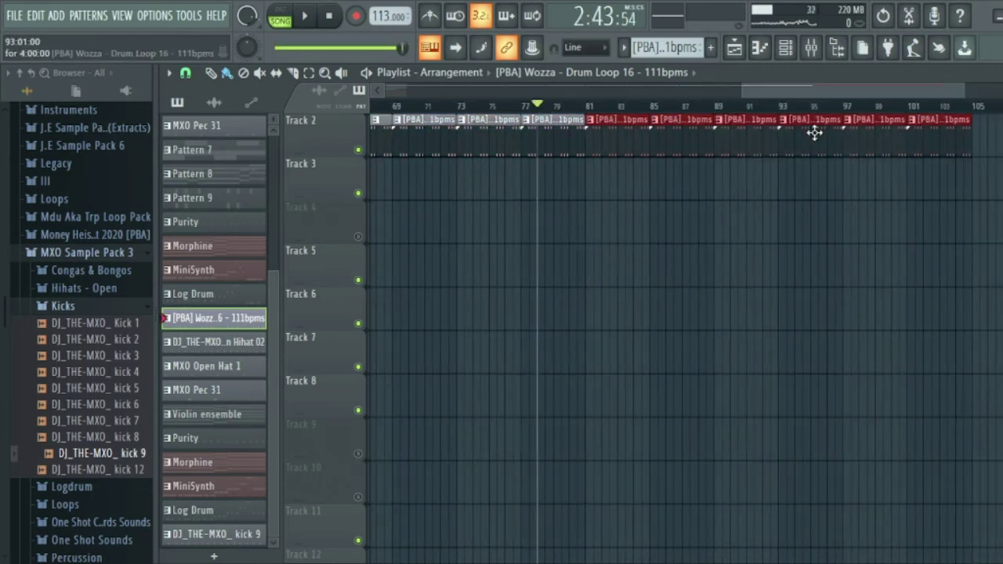
- Delete the drum loop clips on Track 2 that lie beyond bar 89
mouse_move(855, 91)
mouse_down()
mouse_move(892, 101)
mouse_move(872, 98)
mouse_up()
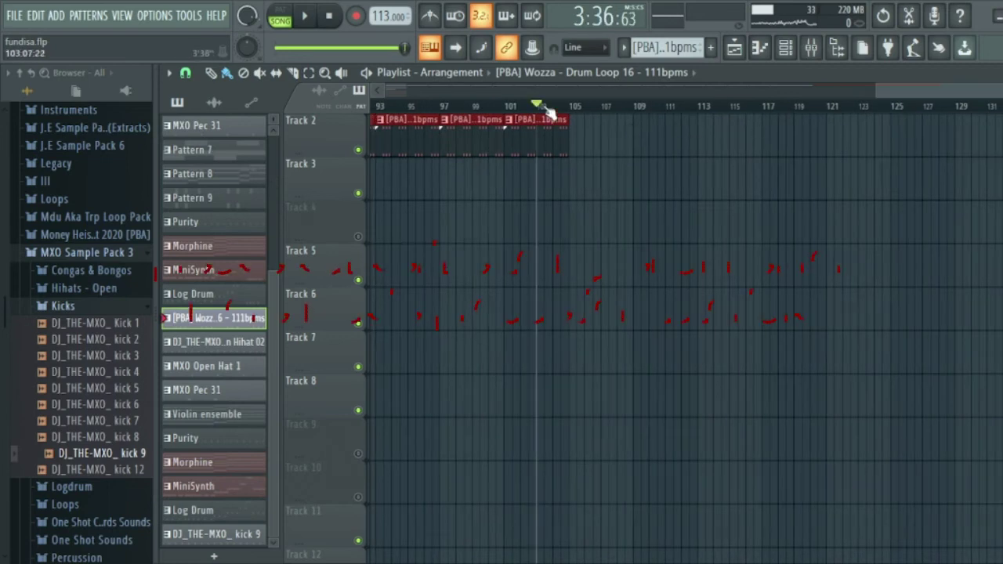
scroll(472, 117, left, 4)
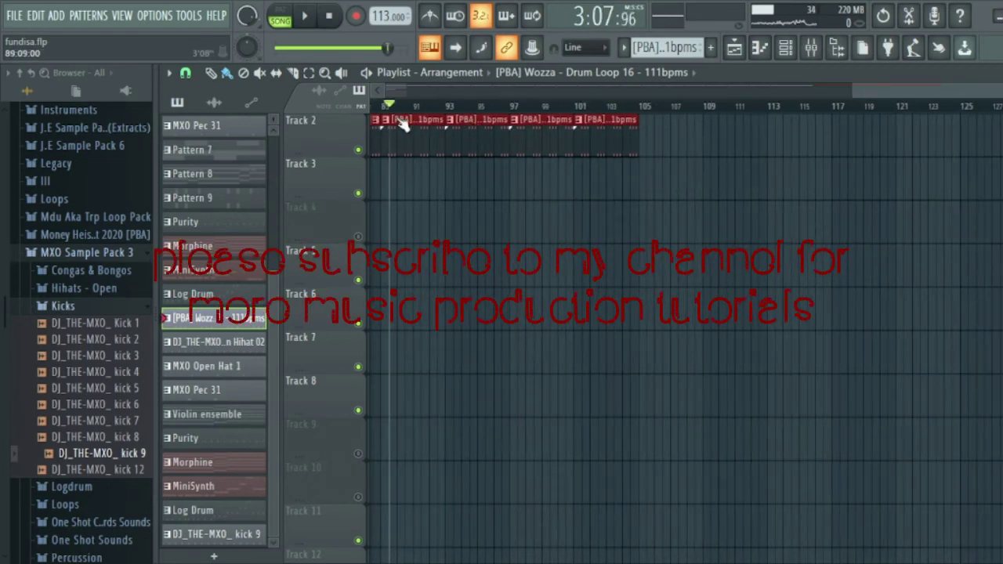
scroll(401, 126, left, 4)
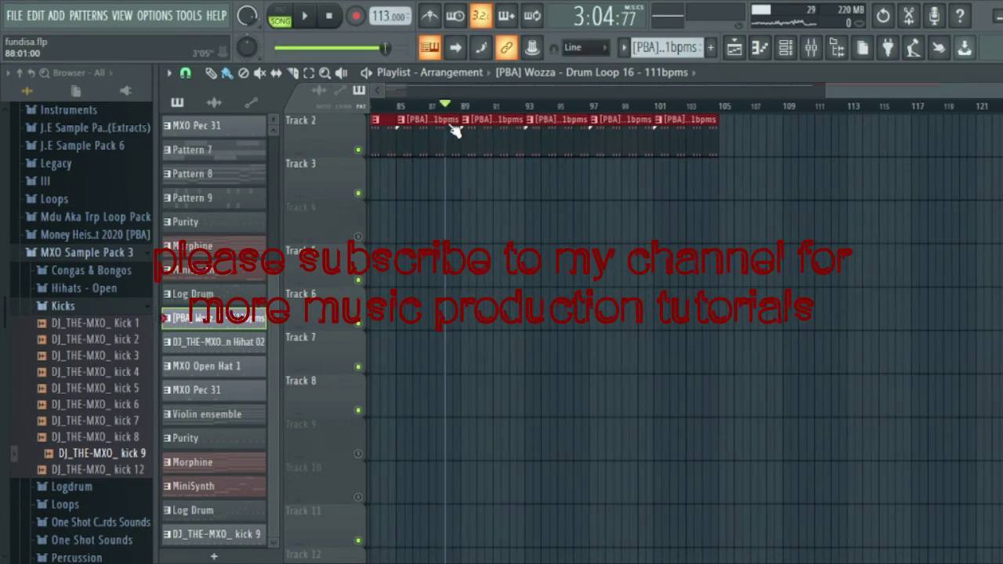
drag(455, 129, 685, 143)
key(Delete)
drag(898, 90, 376, 89)
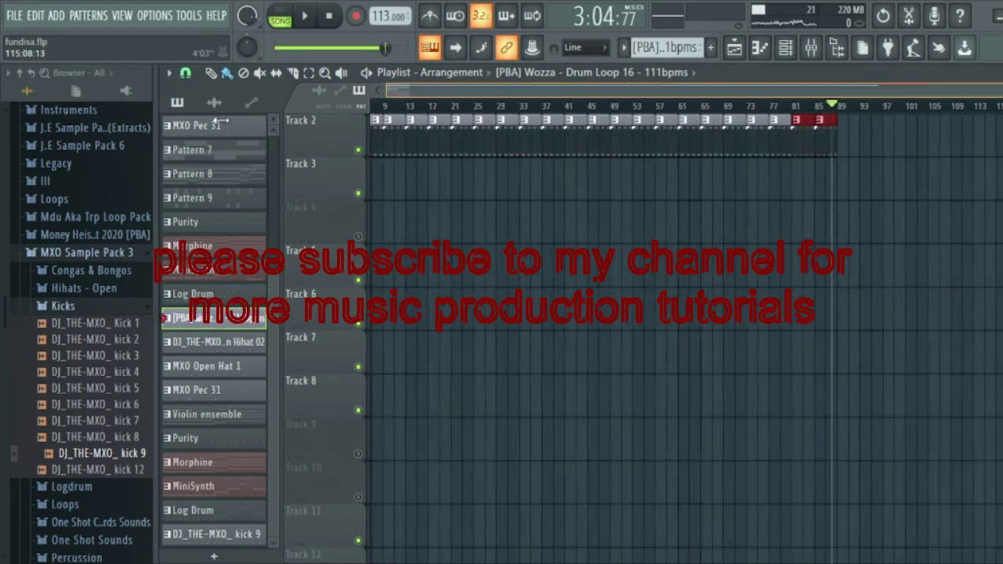
- Paint repeated MXO Open Hat 1 clips on Track 3 and MXO Pec 31 clips on Track 5 up to bar 89
mouse_move(383, 181)
mouse_down()
mouse_move(541, 181)
mouse_move(836, 214)
mouse_up()
click(380, 268)
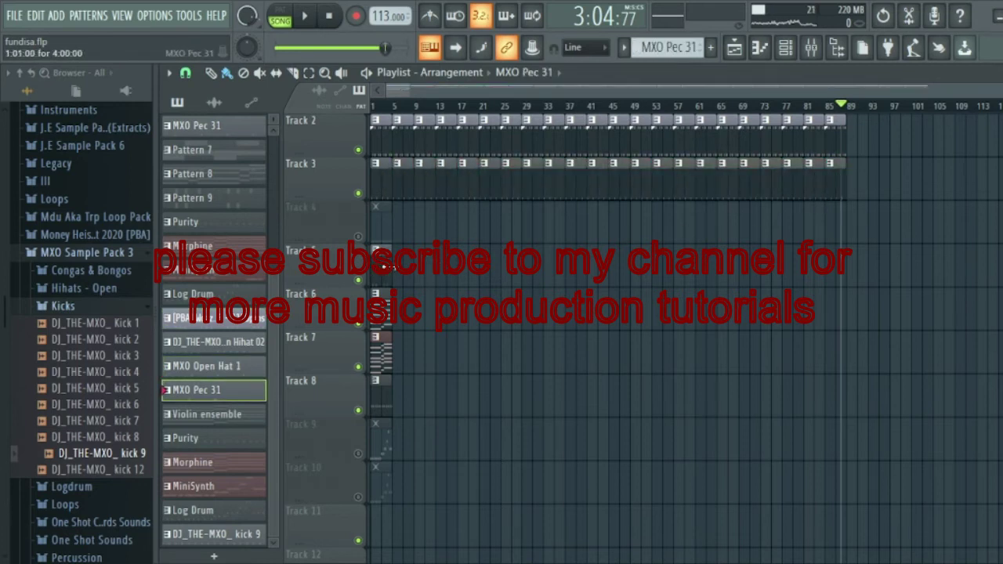
drag(399, 271, 691, 275)
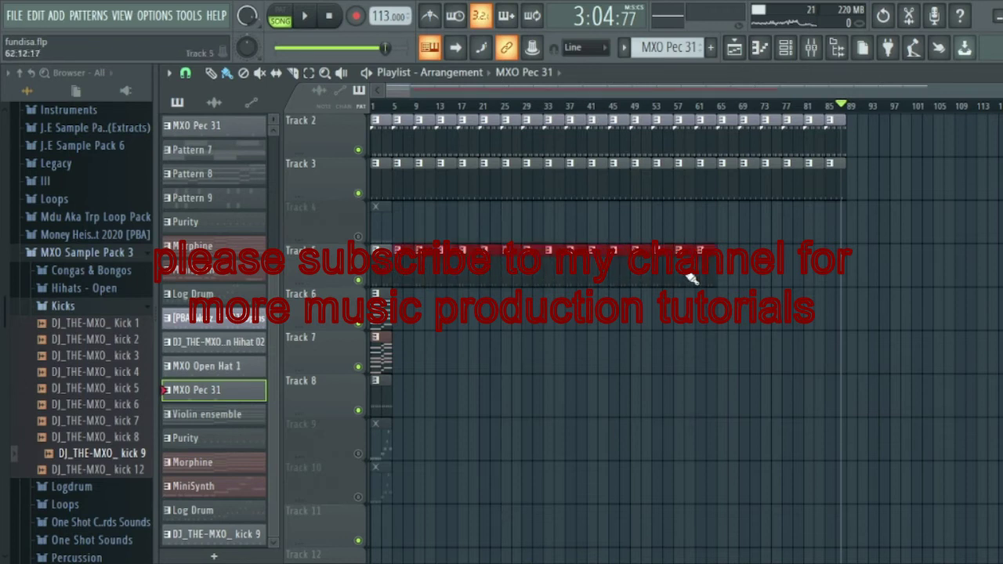
- Paint repeated Violin ensemble, Morphine and Purity clips along Tracks 6, 7 and 8 up to bar 89
click(206, 414)
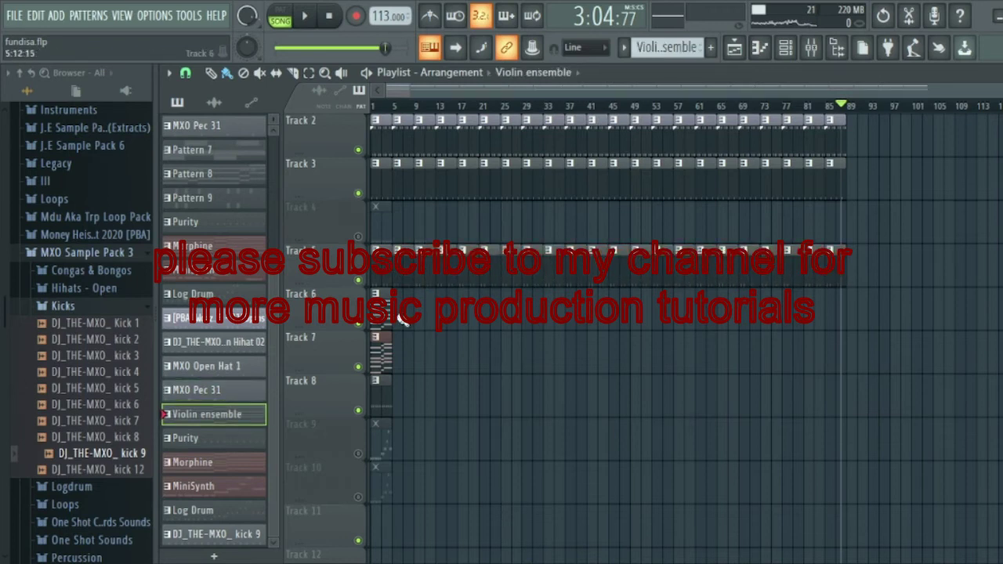
drag(399, 321, 693, 322)
click(378, 348)
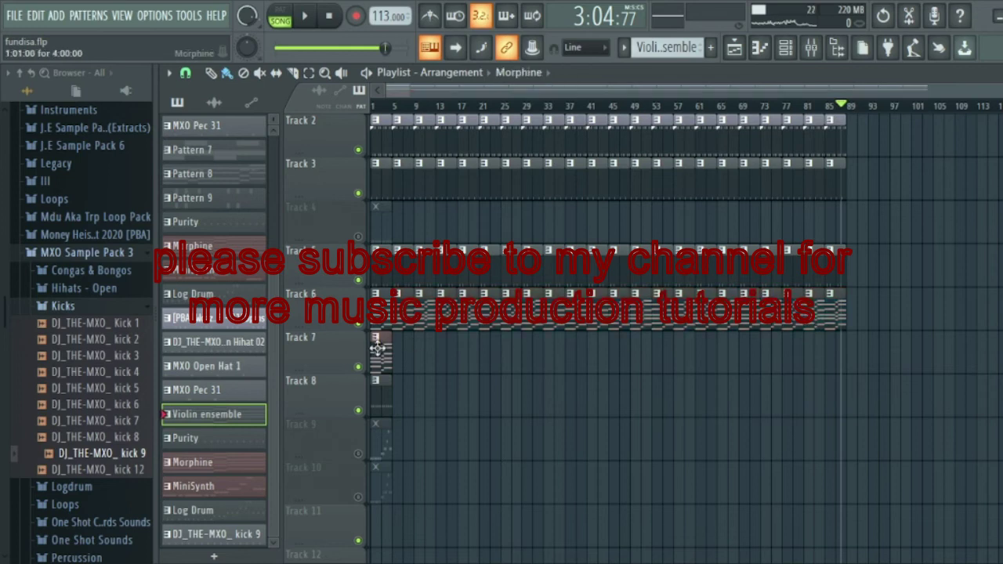
mouse_move(399, 362)
mouse_down()
mouse_move(845, 361)
mouse_move(476, 382)
mouse_up()
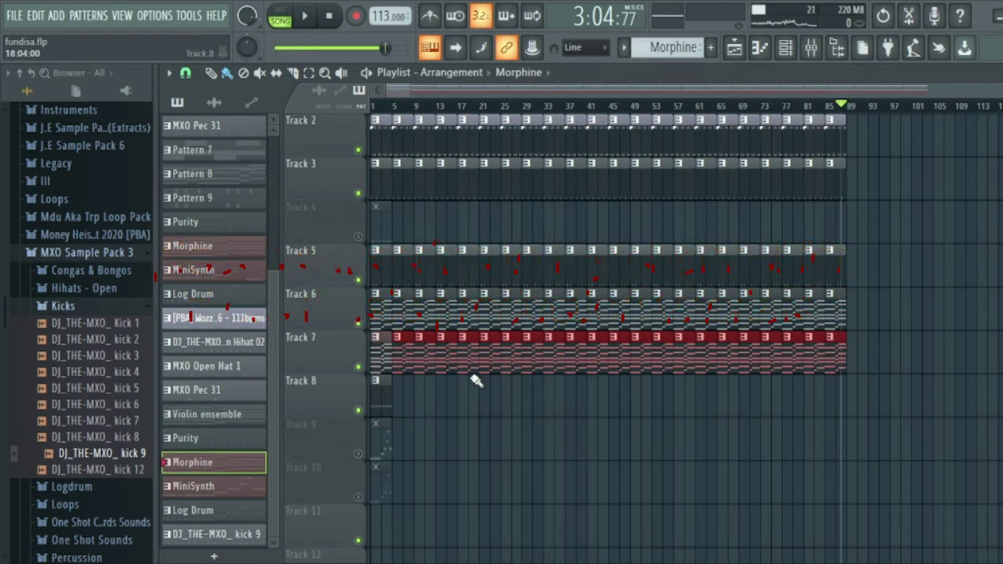
click(389, 408)
drag(399, 407, 761, 407)
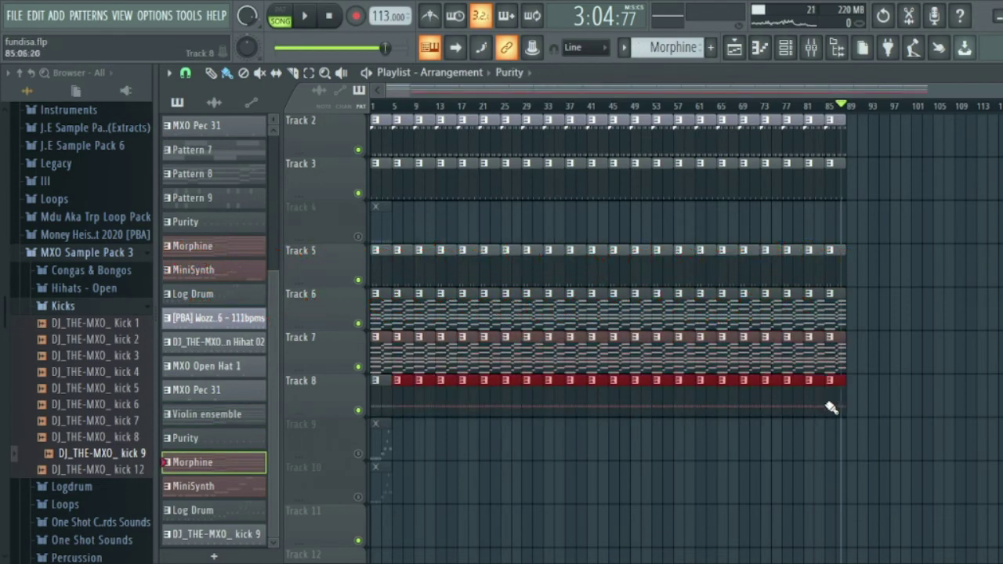
- Play the extended arrangement from the beginning
click(307, 17)
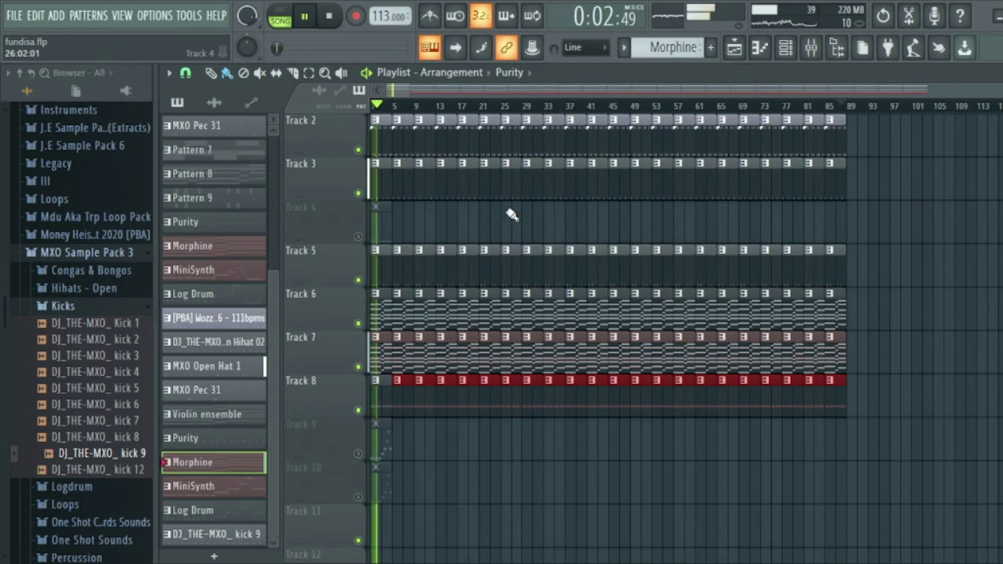
scroll(470, 313, up, 2)
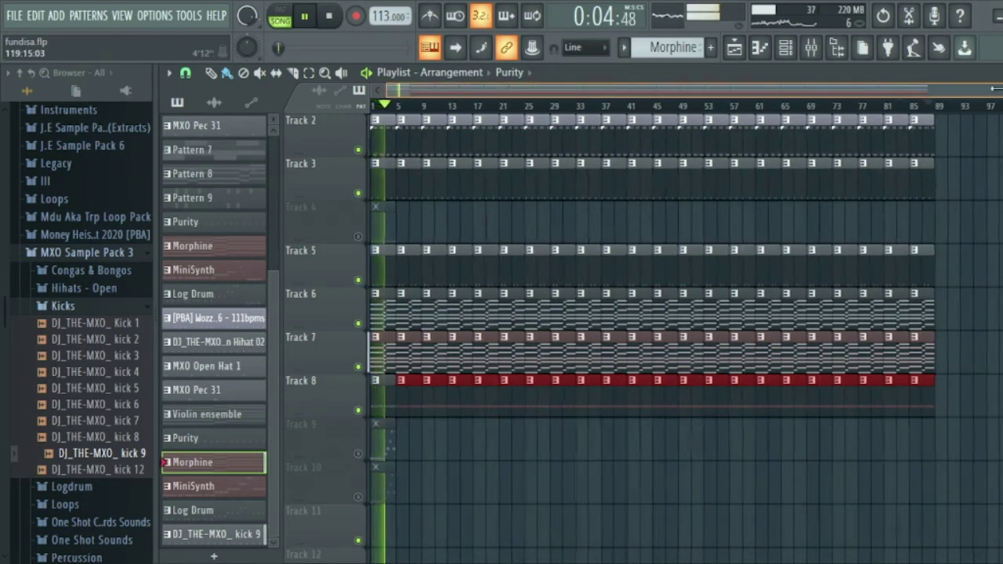
- Mute Track 6, then enable Track 4 and paint repeated DJ_THE-MXO_Open Hihat 02 clips along it up to bar 89
click(329, 17)
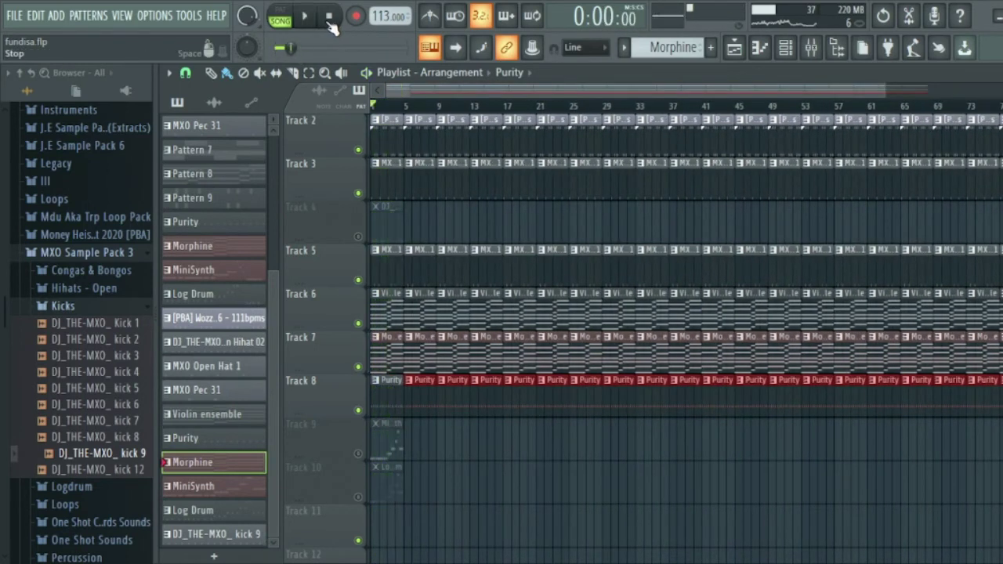
click(358, 324)
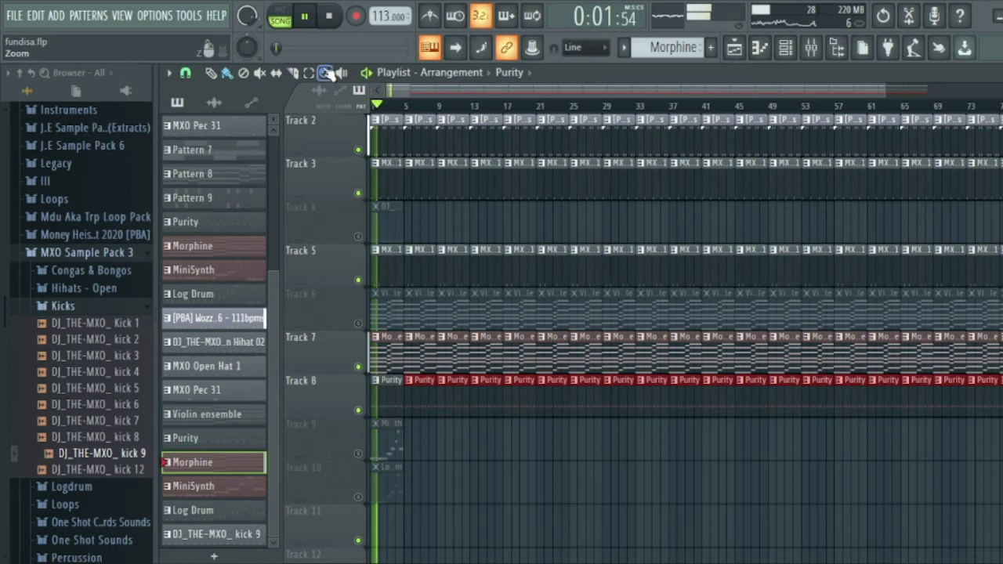
click(386, 233)
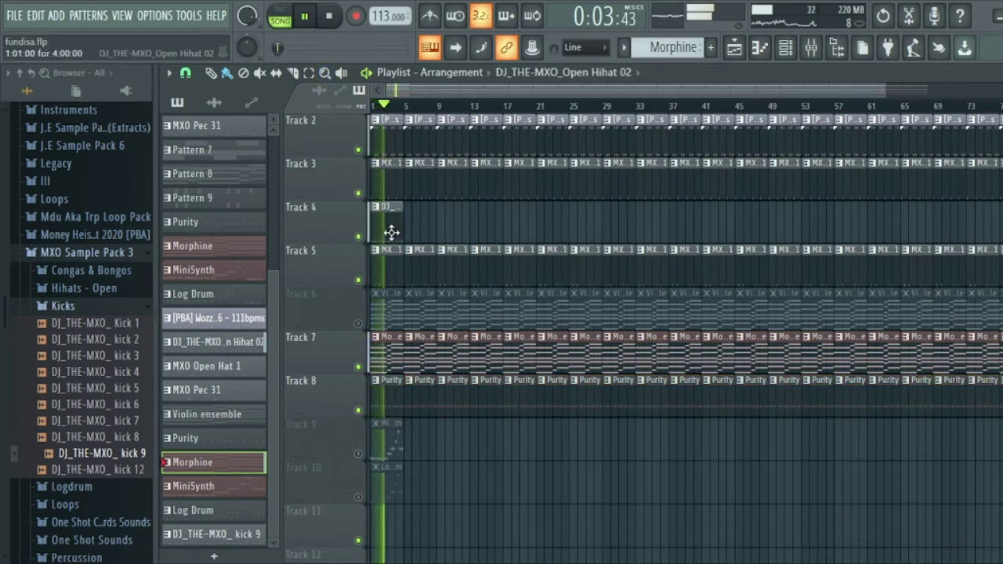
mouse_move(417, 238)
mouse_down()
mouse_move(995, 223)
mouse_move(698, 134)
mouse_up()
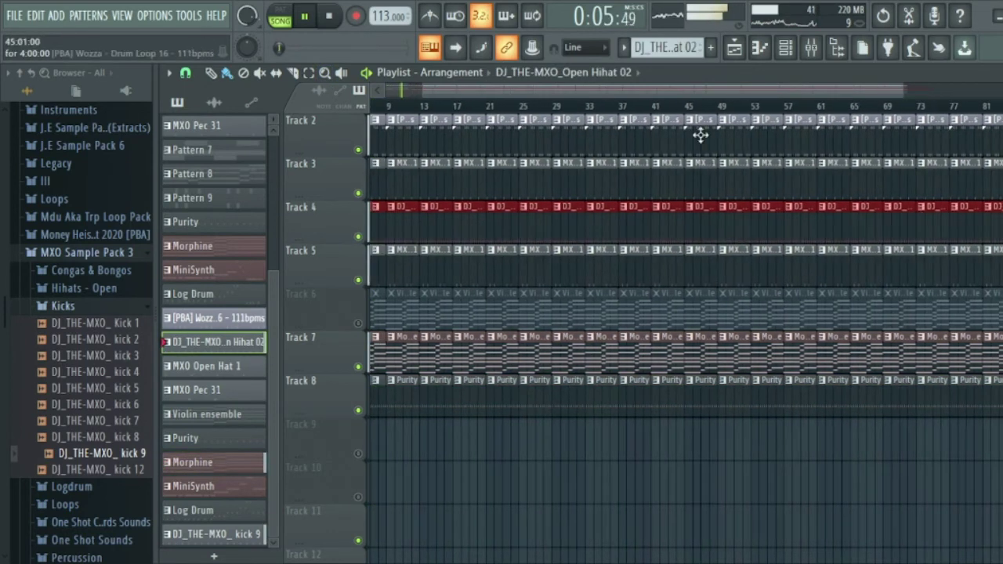
right_click(720, 207)
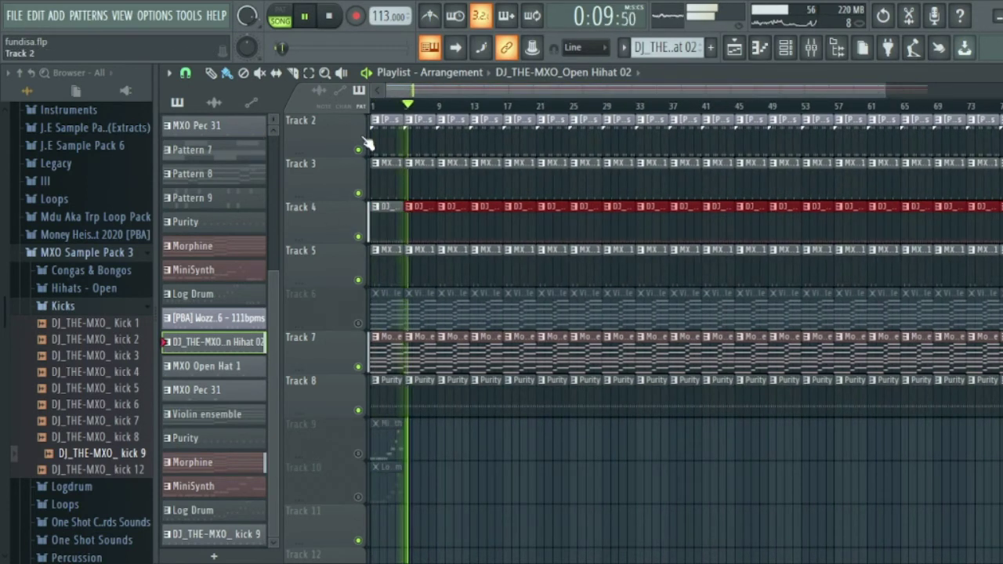
- Audition the arrangement with Track 7 muted, then unmute it and delete its Morphine clip at bar 1
click(359, 367)
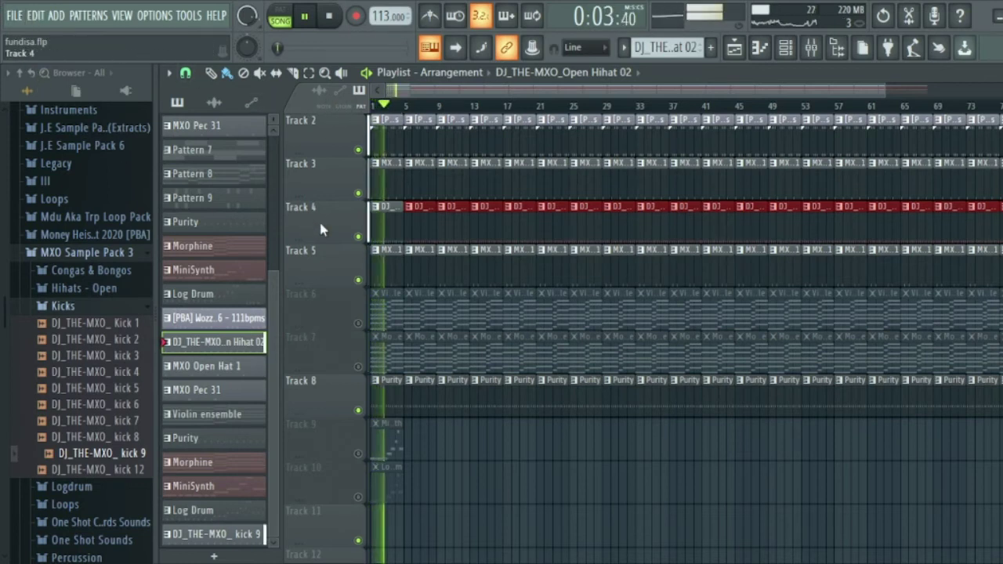
click(358, 368)
right_click(391, 366)
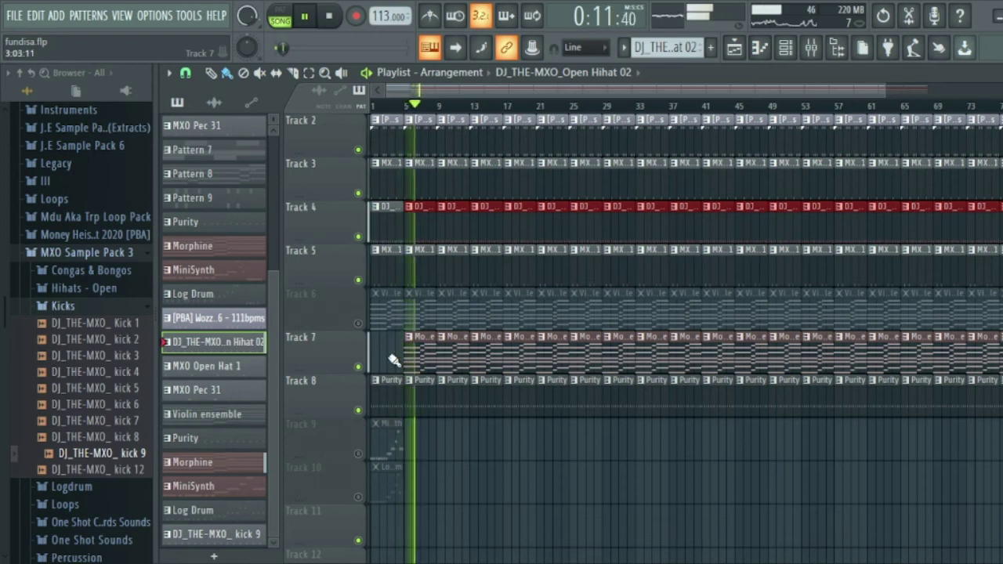
- Paint repeated DJ_THE-MXO_ kick 9 clips along Track 1 up to bar 89
scroll(394, 361, up, 1)
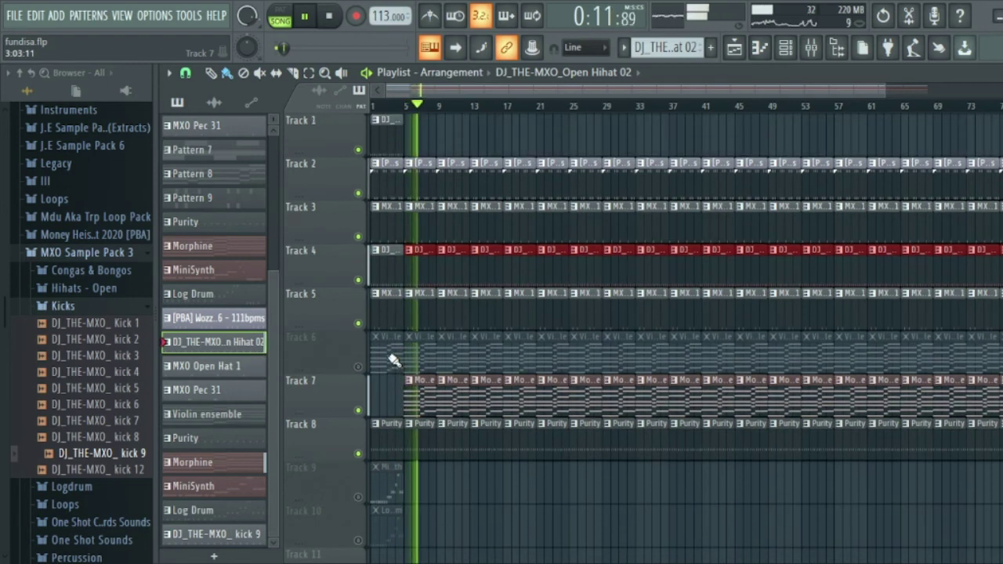
click(387, 145)
drag(416, 149, 987, 141)
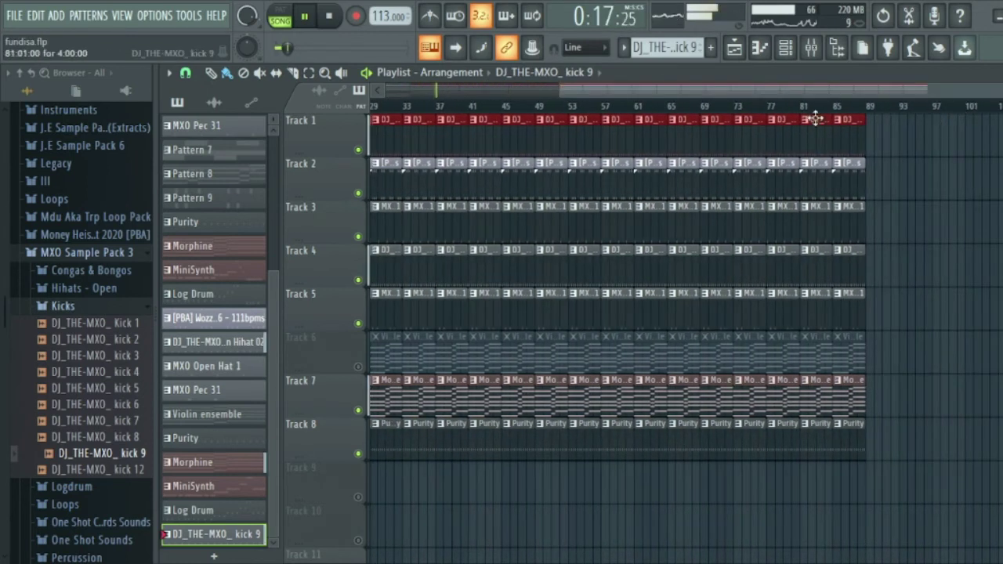
scroll(377, 126, left, 4)
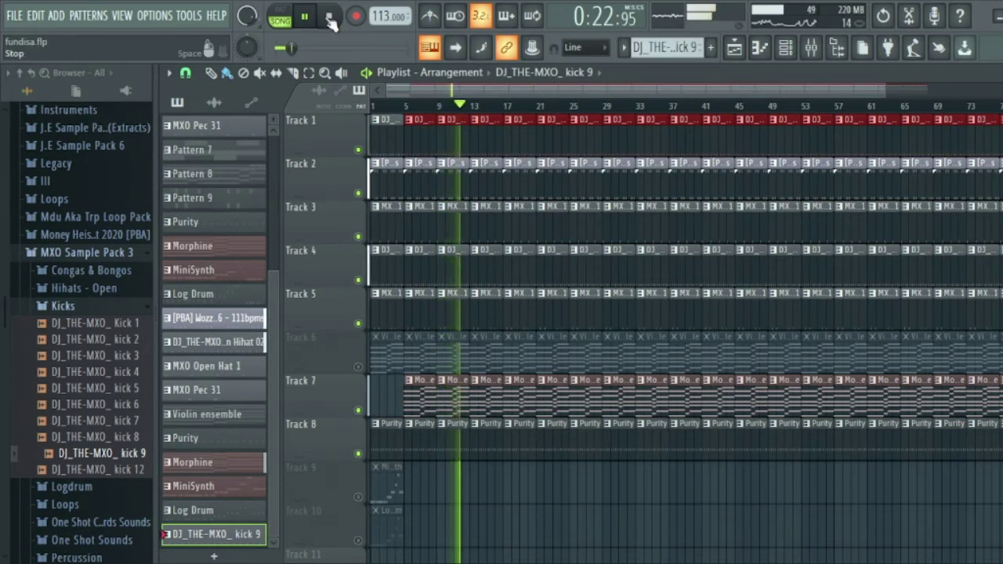
- Stop playback and add MiniSynth clips on Track 9 and Log Drum clips on Track 10 from bar 13 to bar 25
key(space)
scroll(515, 347, down, 2)
scroll(425, 217, up, 2)
click(470, 106)
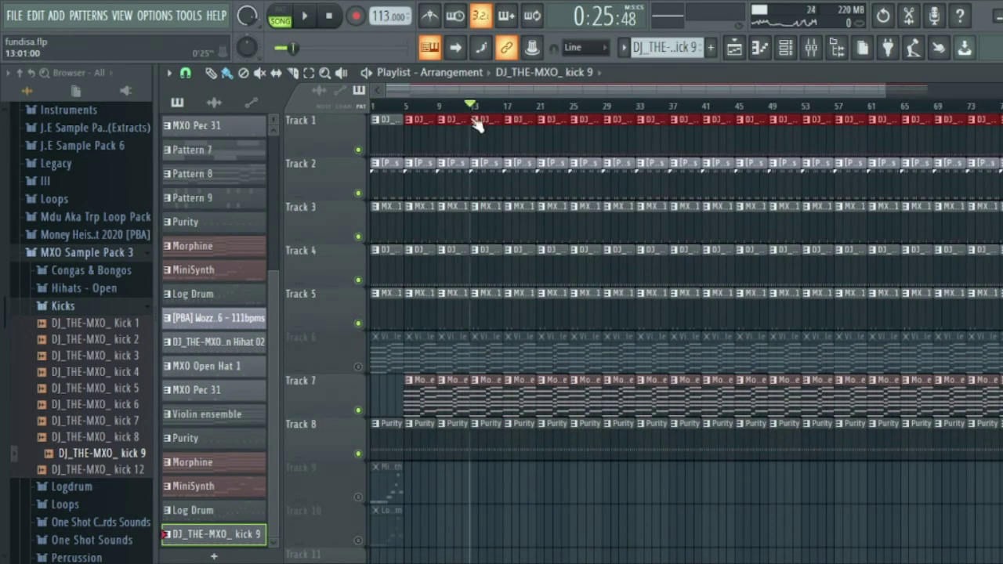
scroll(415, 513, down, 2)
click(394, 405)
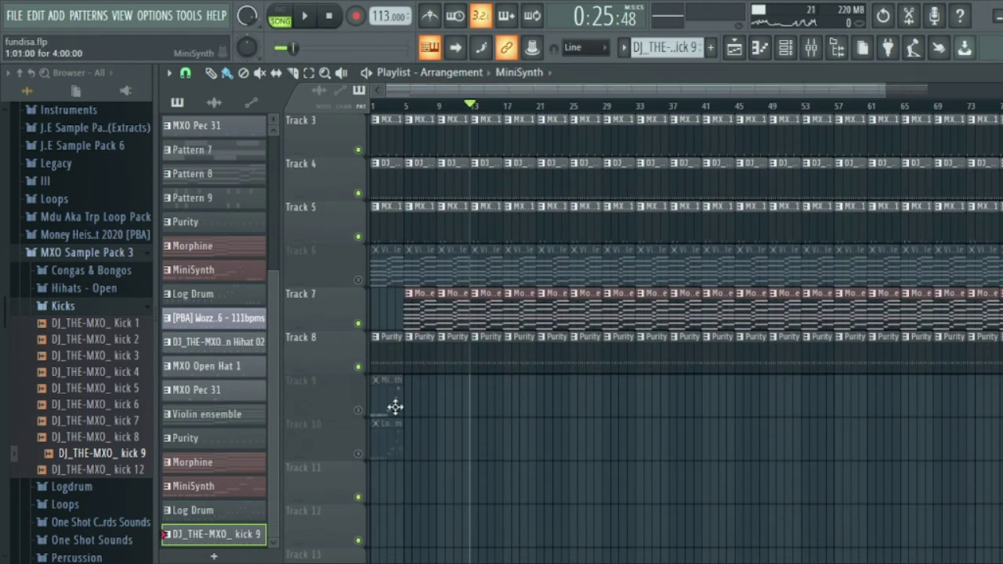
click(394, 445)
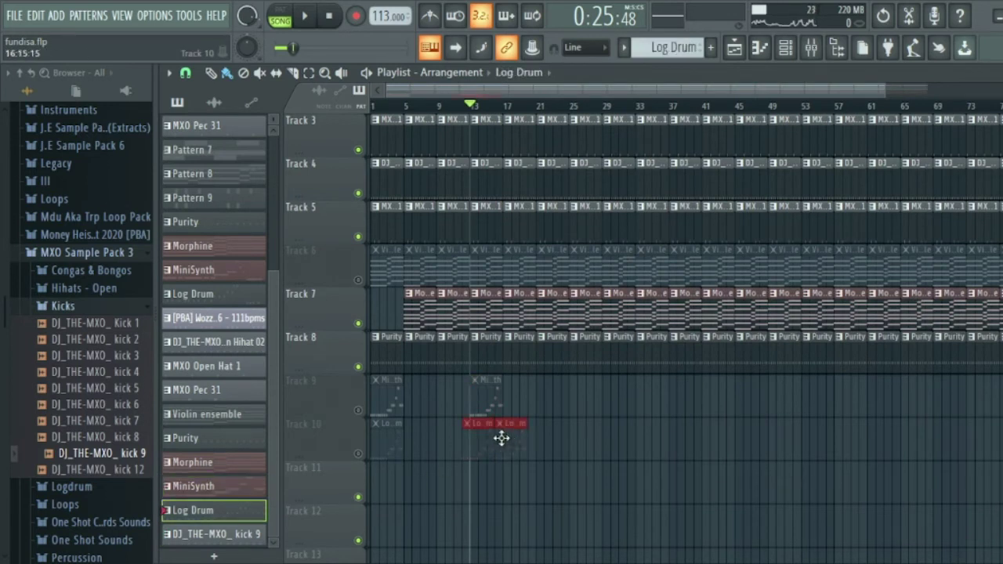
click(489, 403)
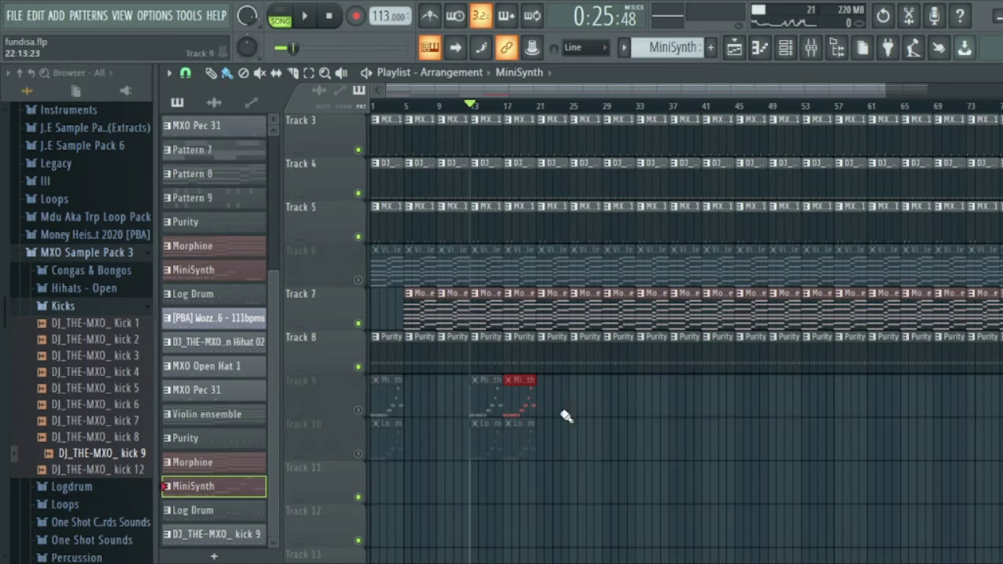
click(523, 434)
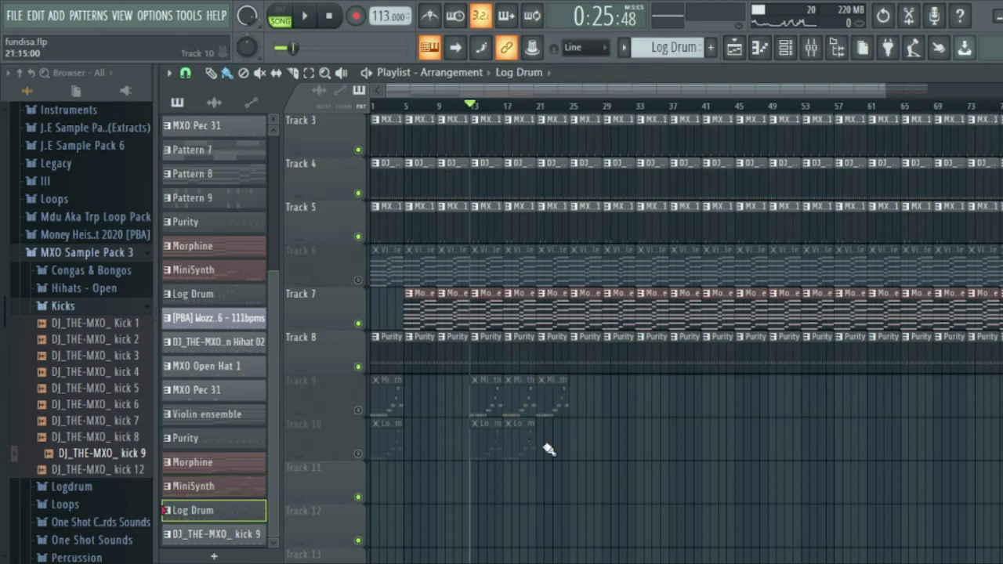
- Delete the MiniSynth and Log Drum clips at bar 1 on Tracks 9 and 10 and unmute both tracks
key(space)
click(307, 19)
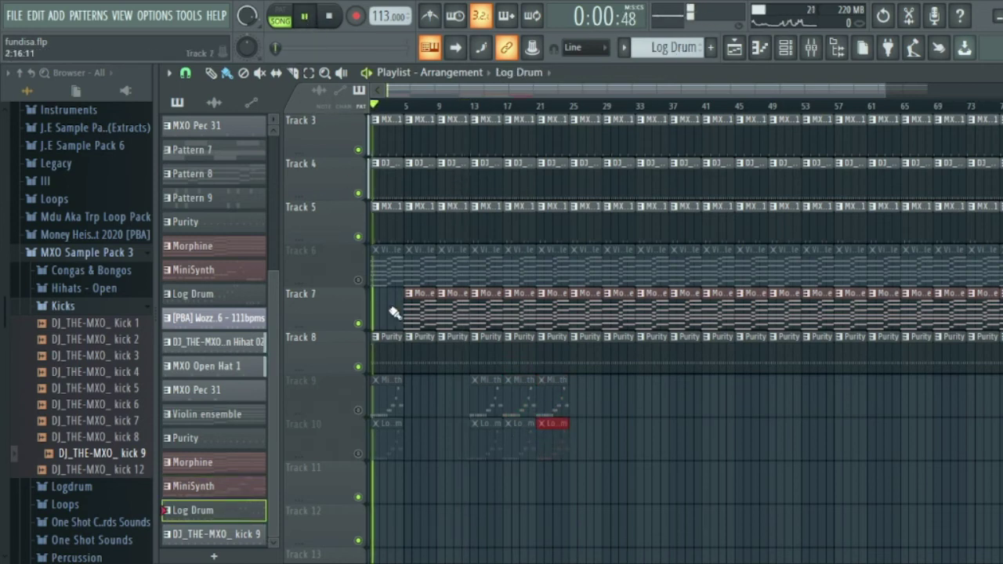
right_click(381, 405)
right_click(376, 447)
click(358, 410)
click(358, 453)
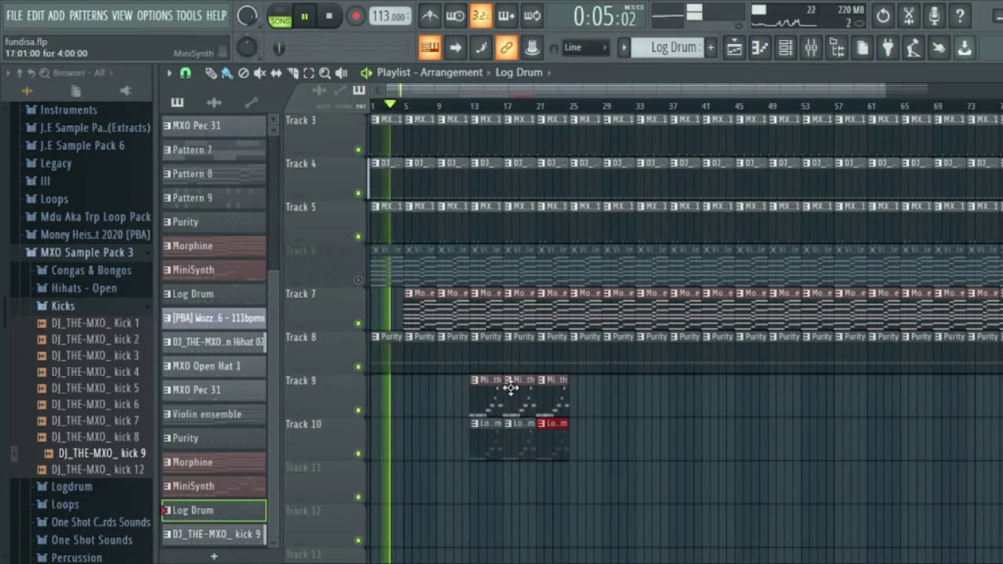
- Delete the bar 13 clips on Tracks 9 and 10 and place a MiniSynth clip back at bar 13 on Track 9
right_click(479, 384)
right_click(479, 427)
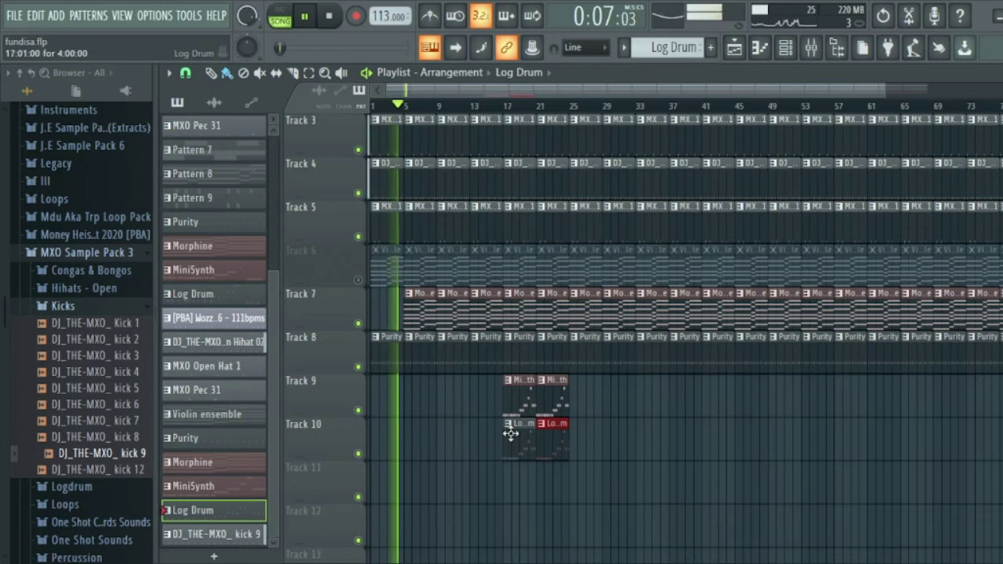
click(521, 383)
click(479, 384)
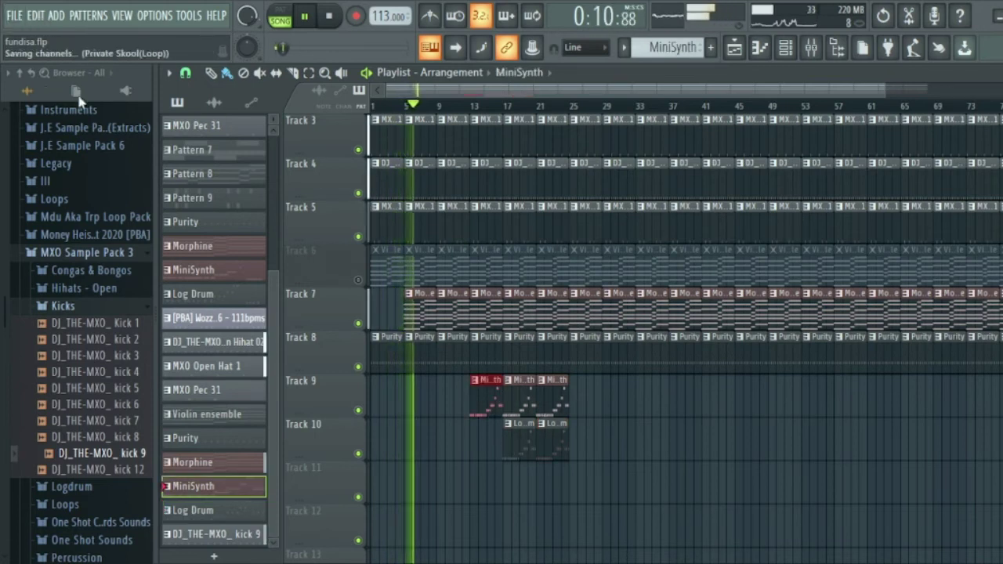
- Delete the drum and percussion clips at bar 13 on Tracks 1 to 5 to create a four-bar break
scroll(484, 310, up, 2)
scroll(483, 310, up, 1)
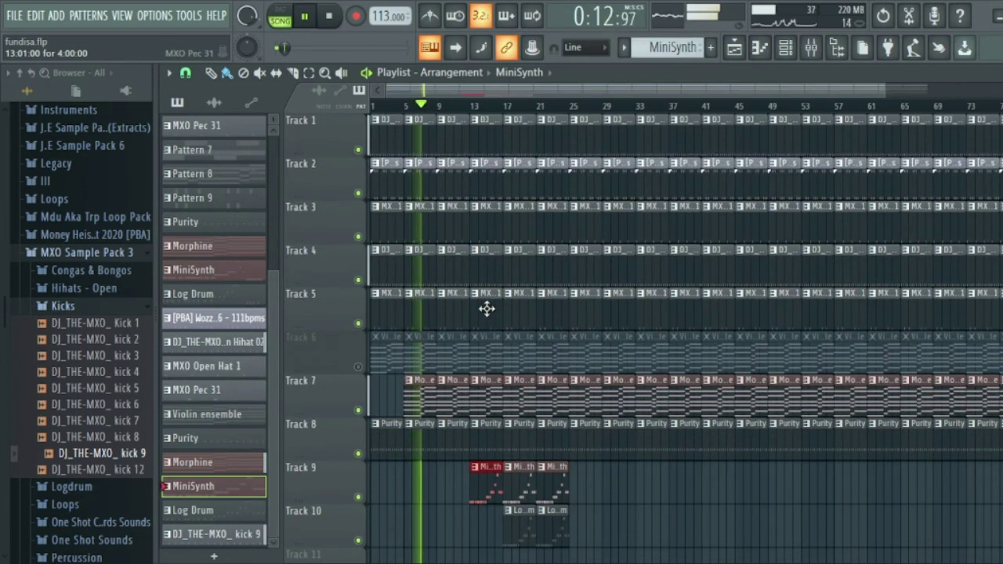
right_click(486, 134)
right_click(491, 176)
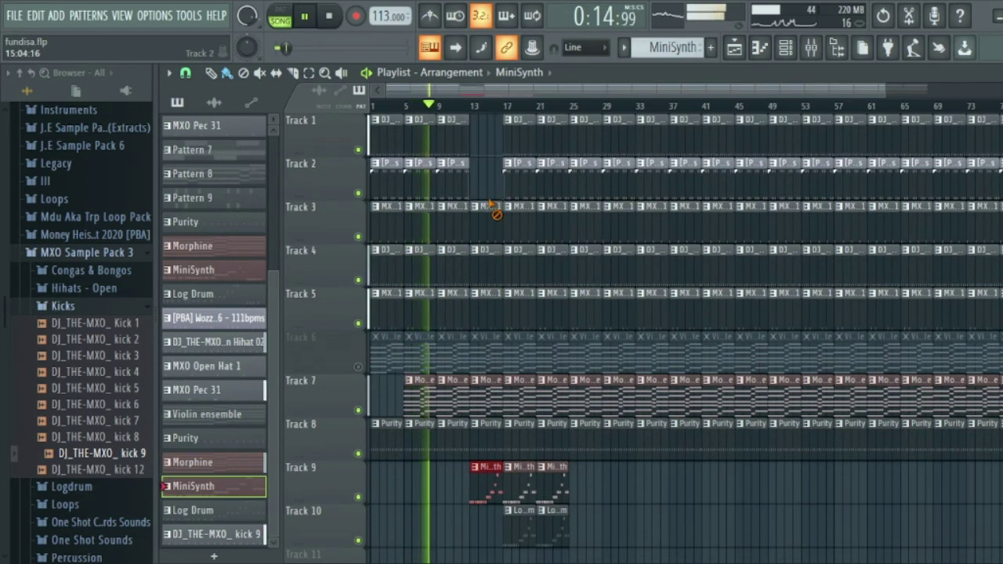
right_click(492, 205)
right_click(485, 249)
right_click(482, 293)
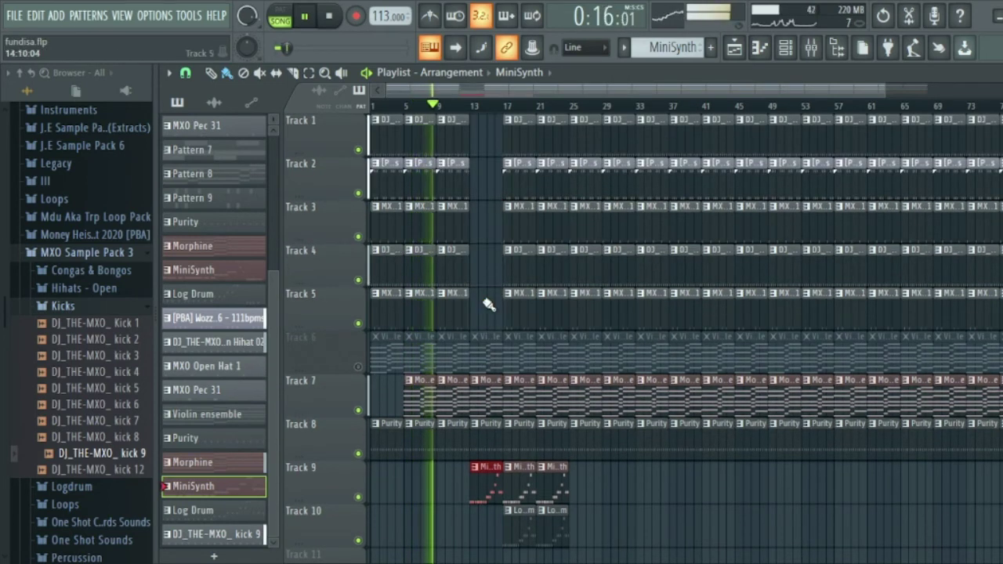
- Unmute Track 6, delete its Violin ensemble clips at bars 1 and 5, and save the project
click(357, 367)
right_click(382, 365)
right_click(414, 365)
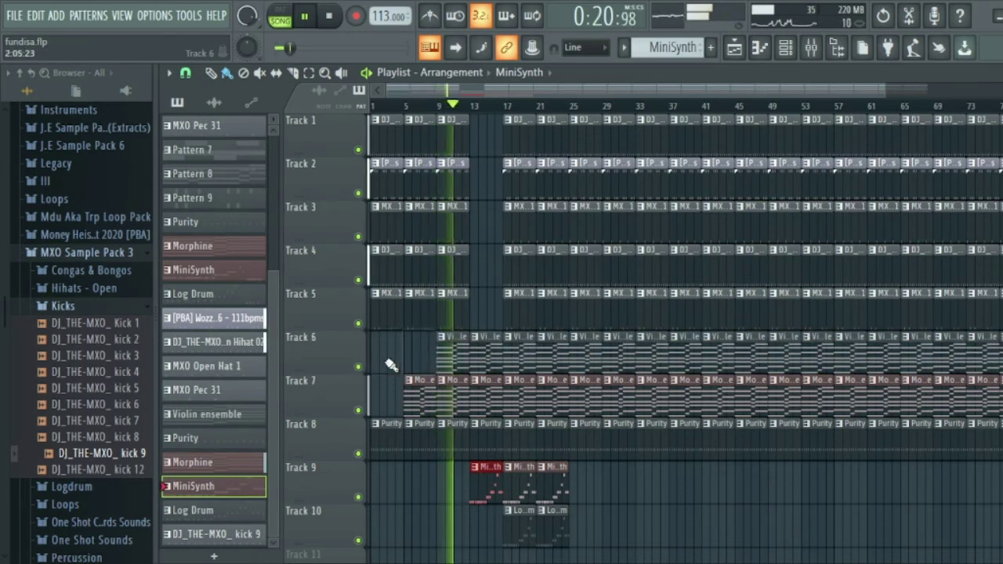
key(ctrl+s)
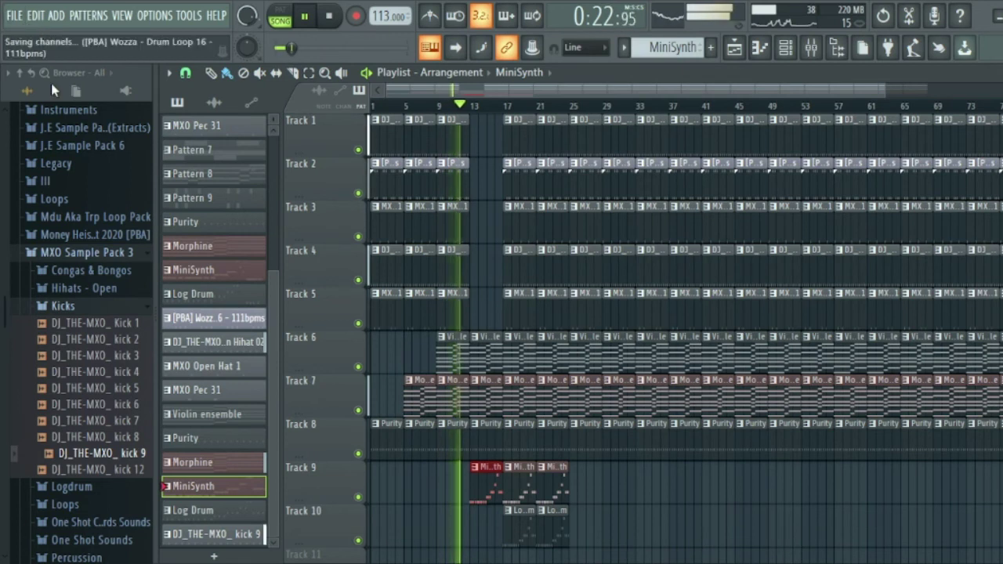
- Check the channel rack, return to the playlist and save the project again
click(785, 48)
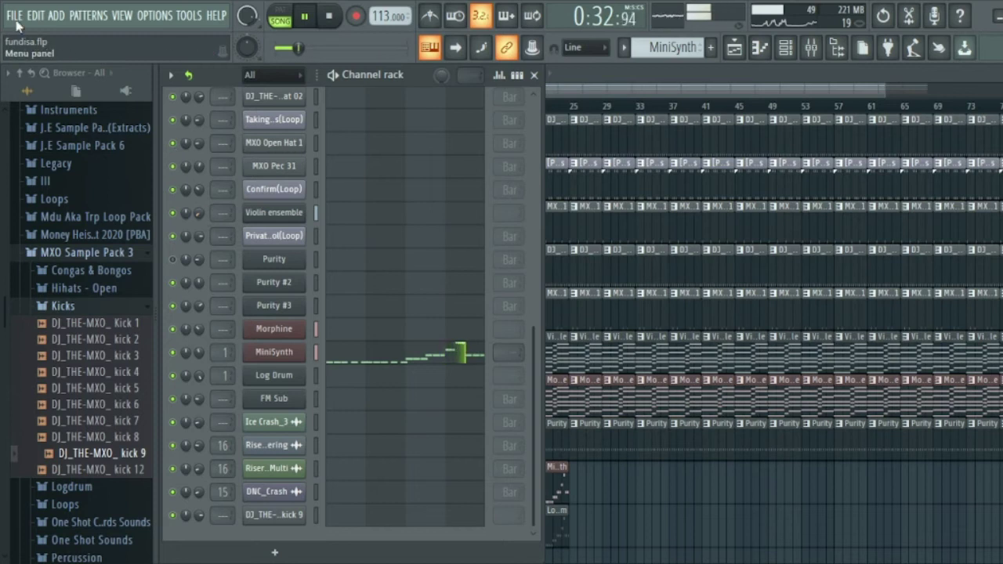
key(ctrl+s)
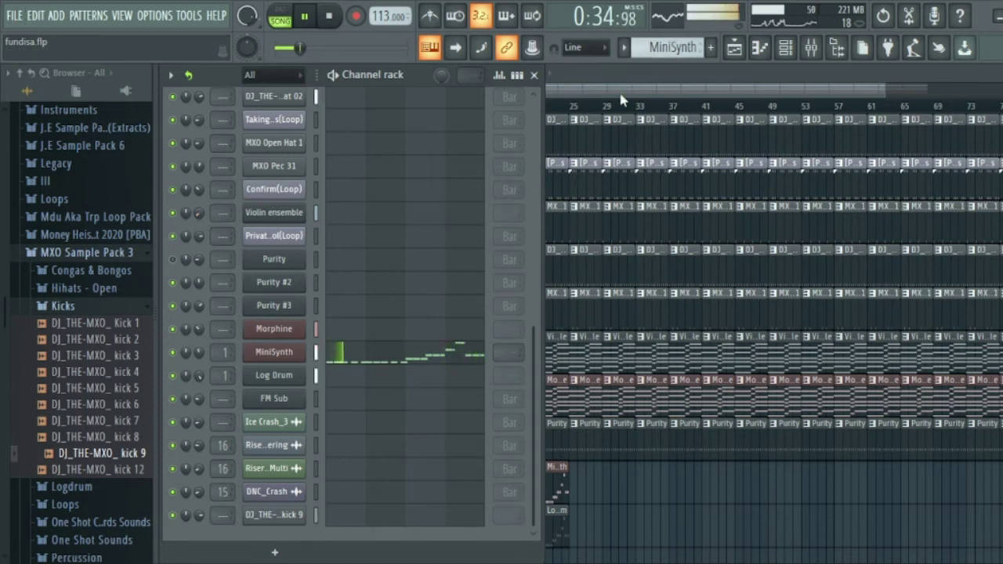
click(623, 100)
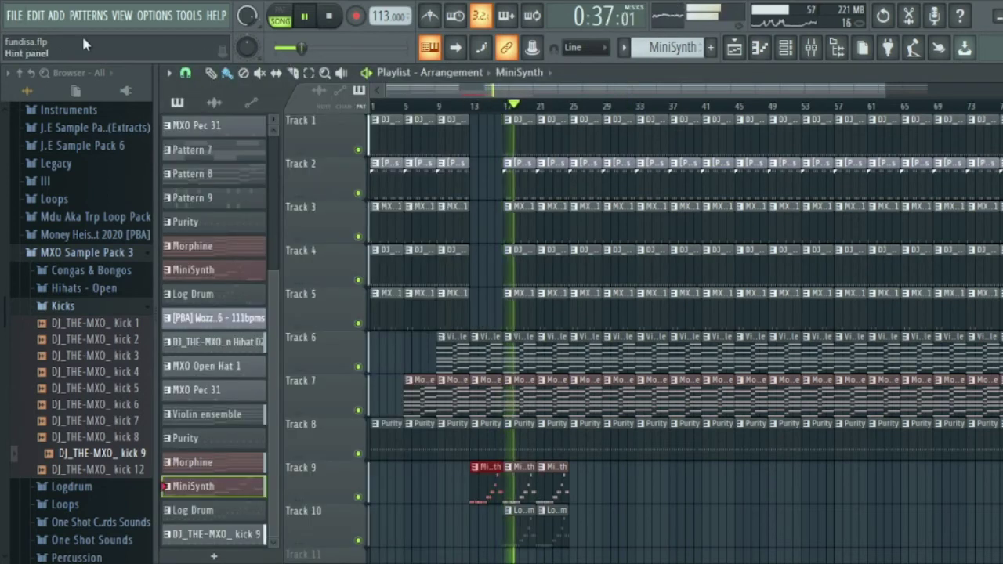
key(ctrl+s)
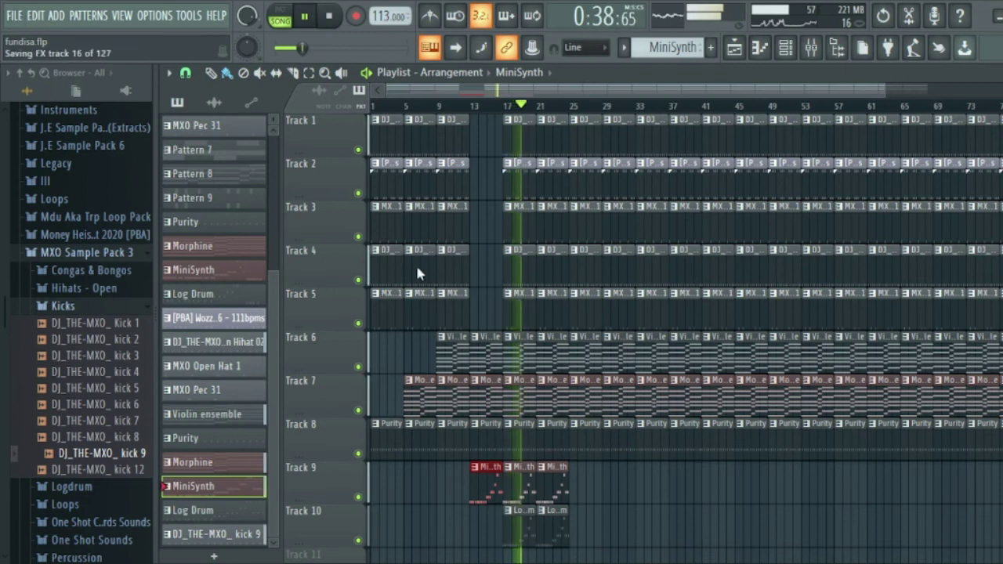
- Delete the Violin ensemble clips on Track 6 from bar 25 up to bar 41
scroll(527, 356, down, 2)
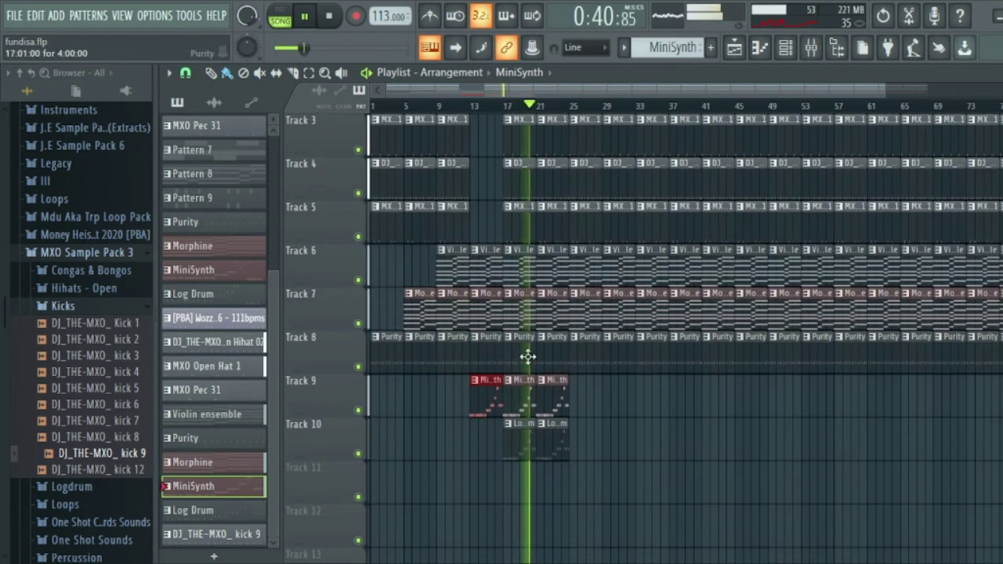
right_click(585, 275)
right_click(621, 276)
right_click(652, 279)
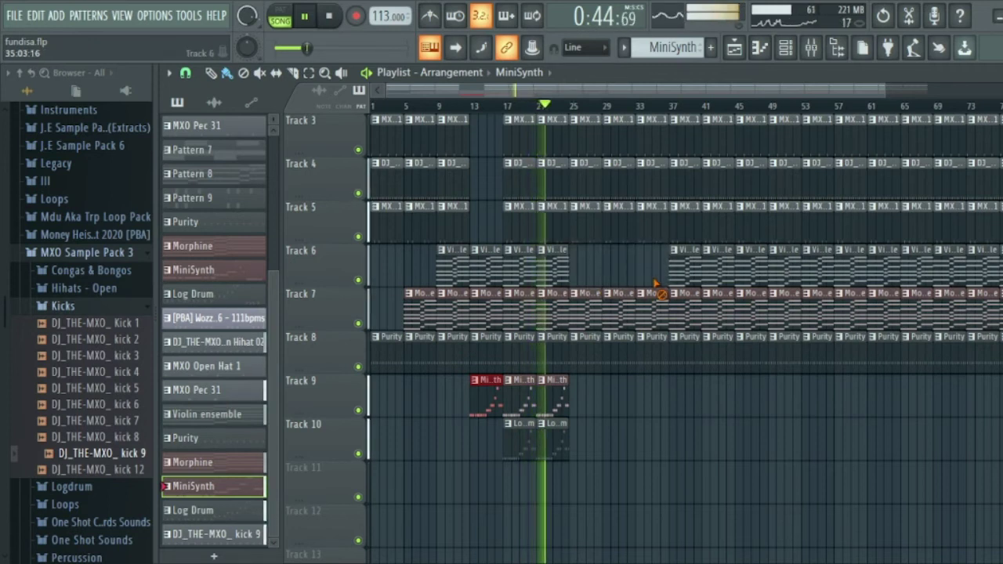
right_click(683, 274)
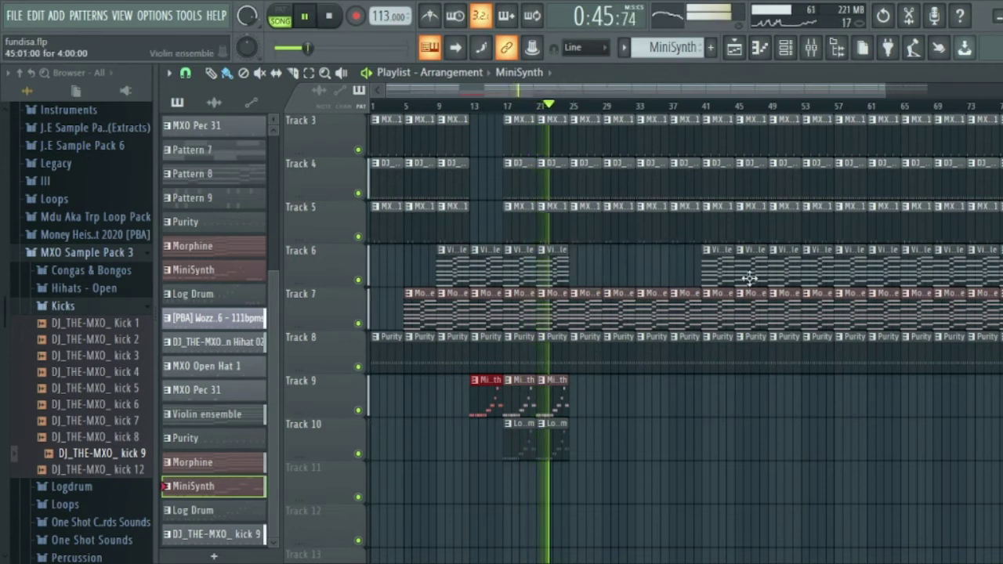
- Delete the Violin ensemble clips on Track 6 from bar 53 up to bar 69
right_click(819, 273)
right_click(853, 273)
right_click(885, 274)
right_click(919, 275)
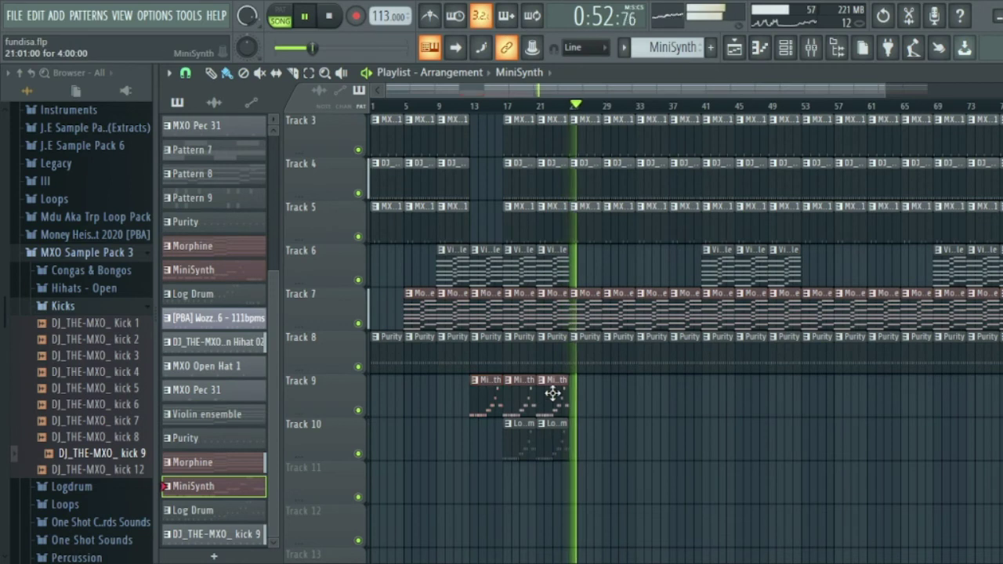
- Paint MiniSynth clips on Track 9 from bar 41 to bar 53 and from bar 69 to bar 85
drag(712, 398, 790, 403)
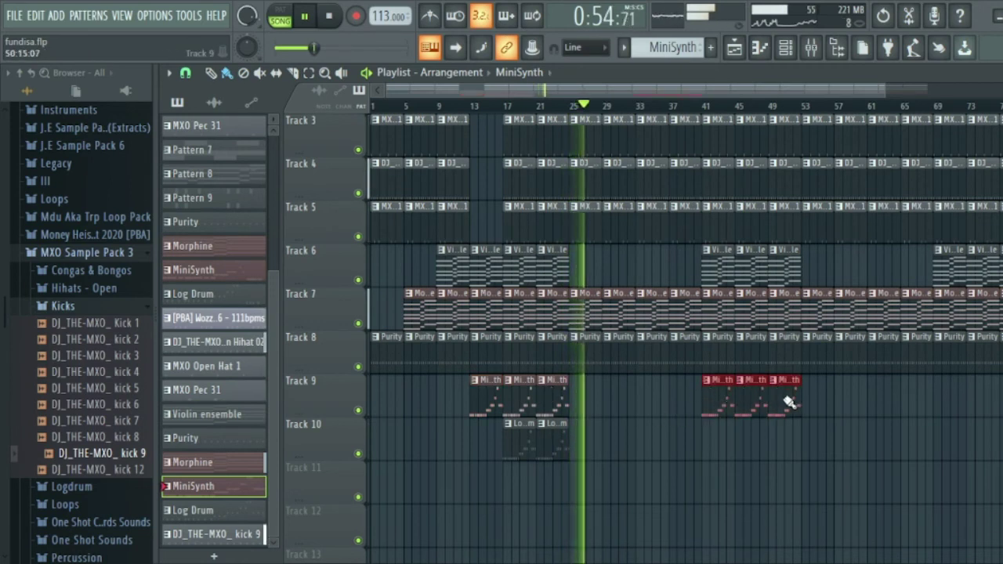
drag(941, 400, 996, 400)
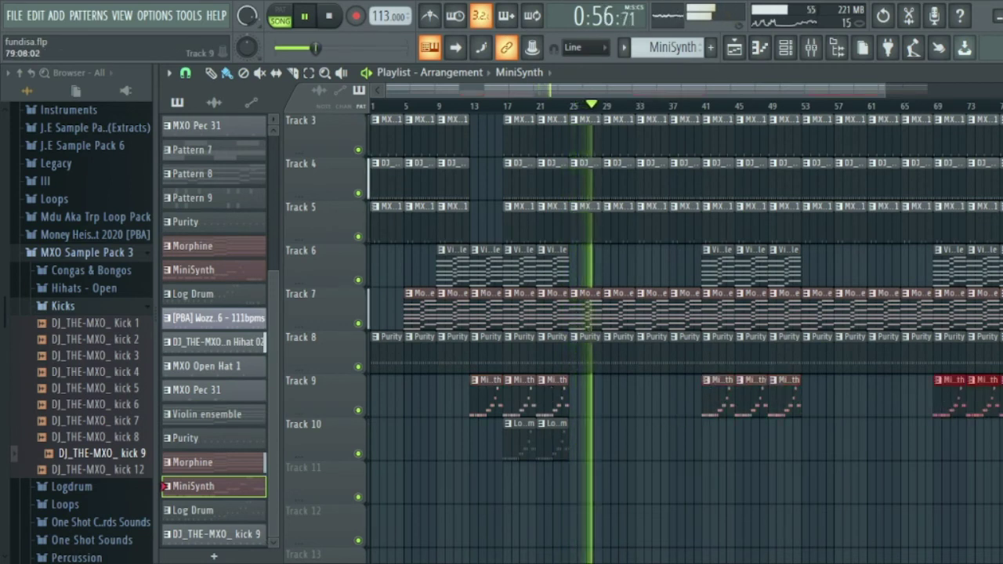
scroll(850, 118, right, 5)
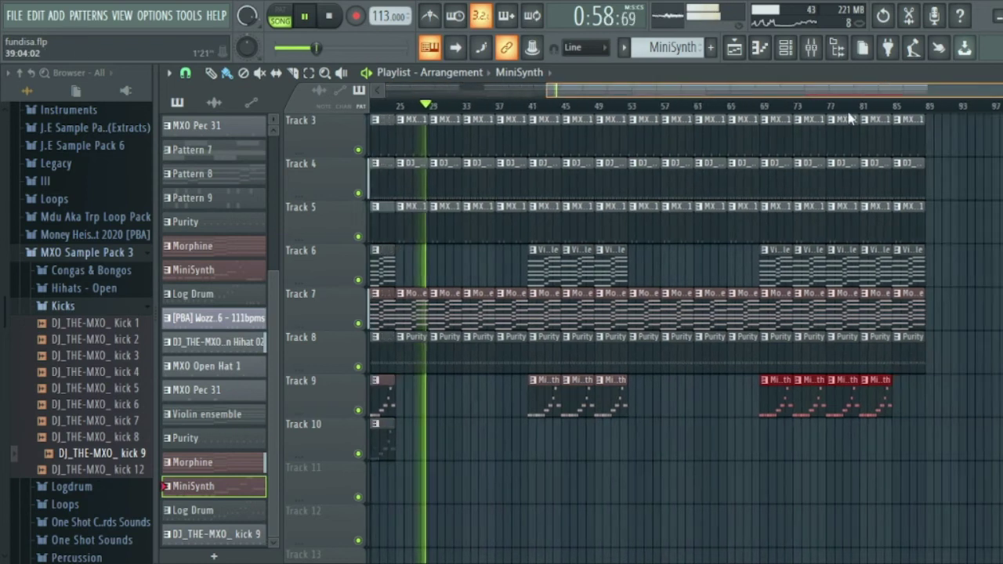
- Paint one more MiniSynth clip on Track 9 from bar 85 to bar 89
scroll(850, 117, right, 2)
click(846, 404)
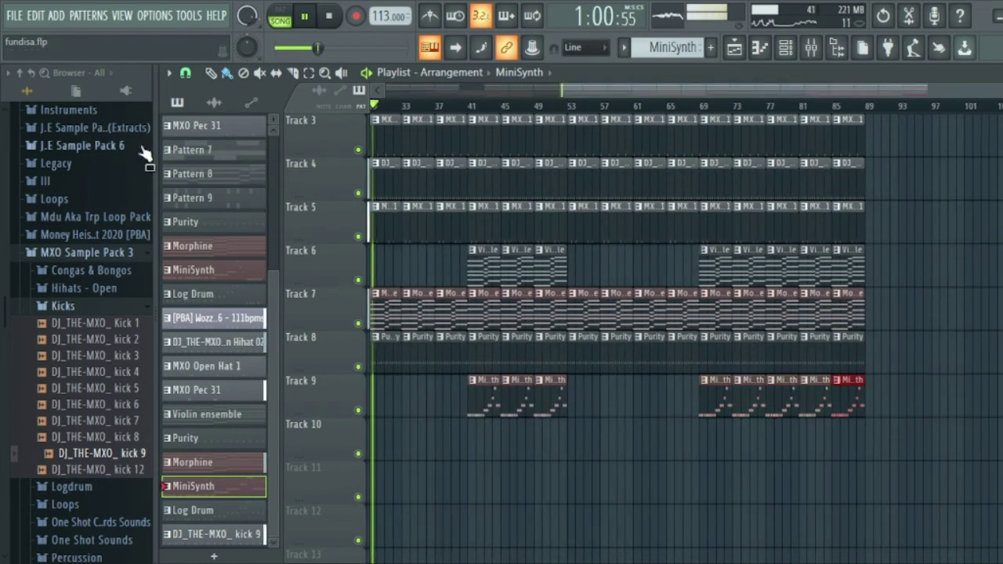
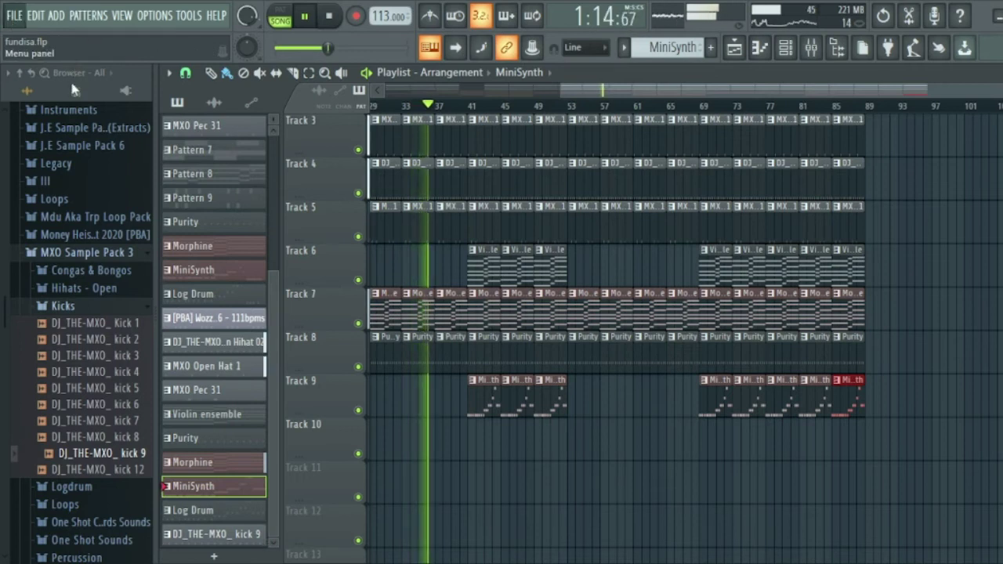
- Shorten the drum clips that start at bar 37 on Tracks 1 to 5 so they end at bar 40
drag(705, 88, 518, 89)
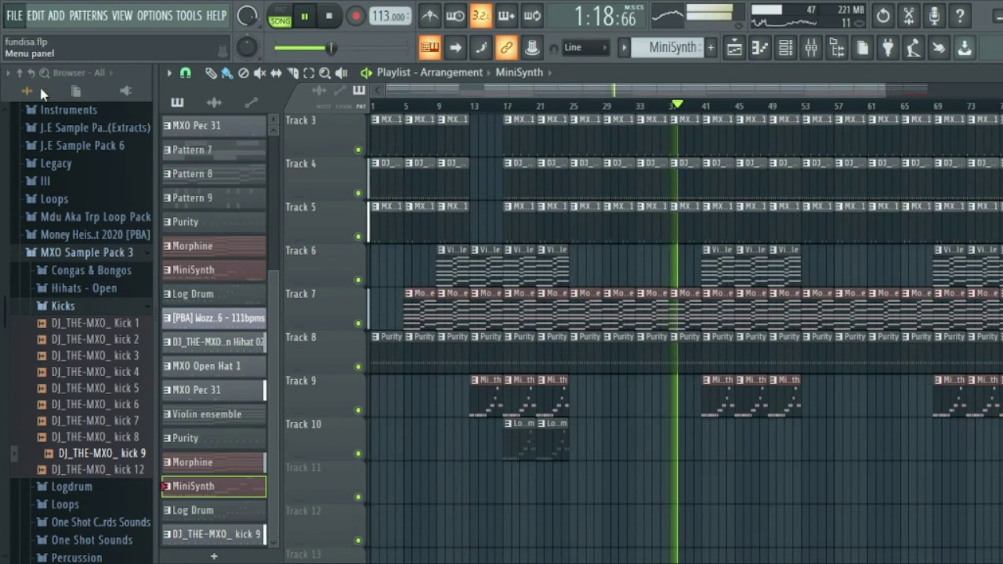
drag(887, 91, 940, 92)
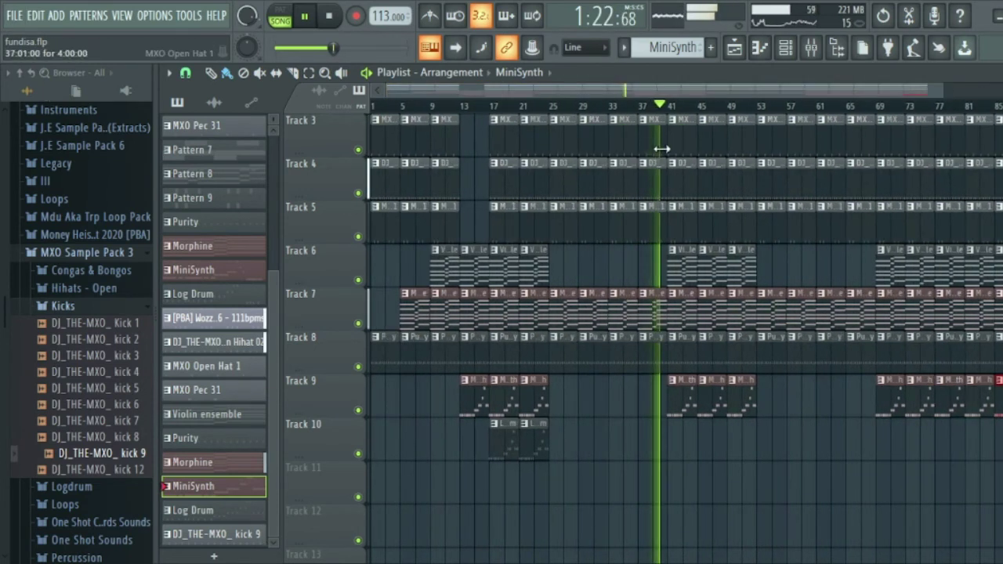
scroll(660, 161, up, 2)
click(654, 105)
key(space)
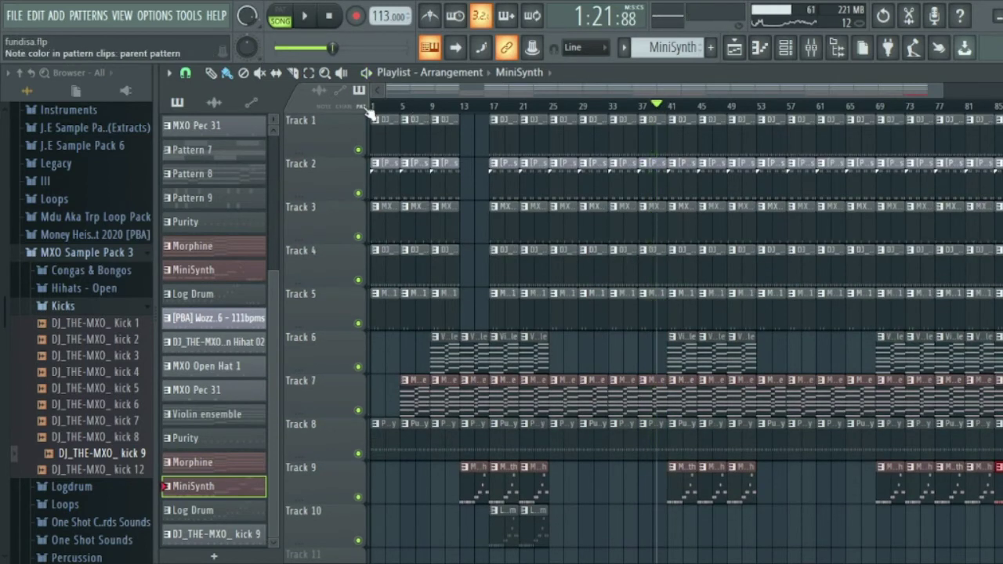
drag(661, 344, 660, 98)
drag(398, 93, 623, 111)
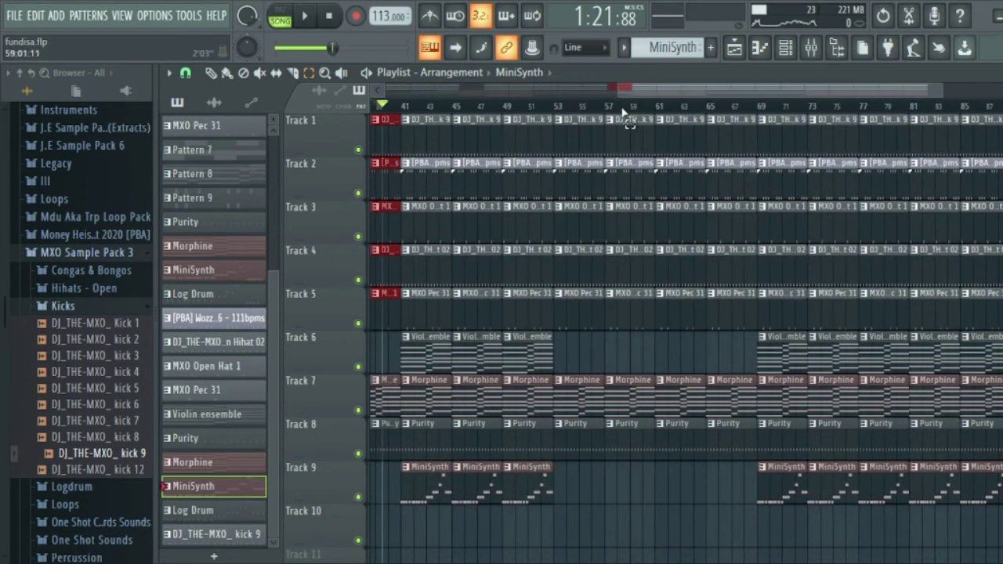
drag(937, 94, 636, 75)
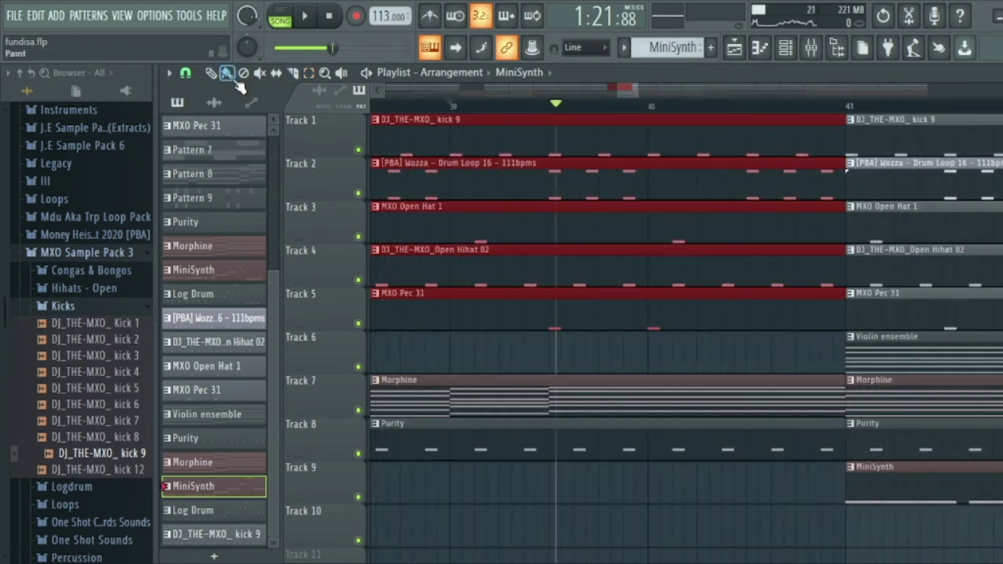
drag(842, 189, 642, 188)
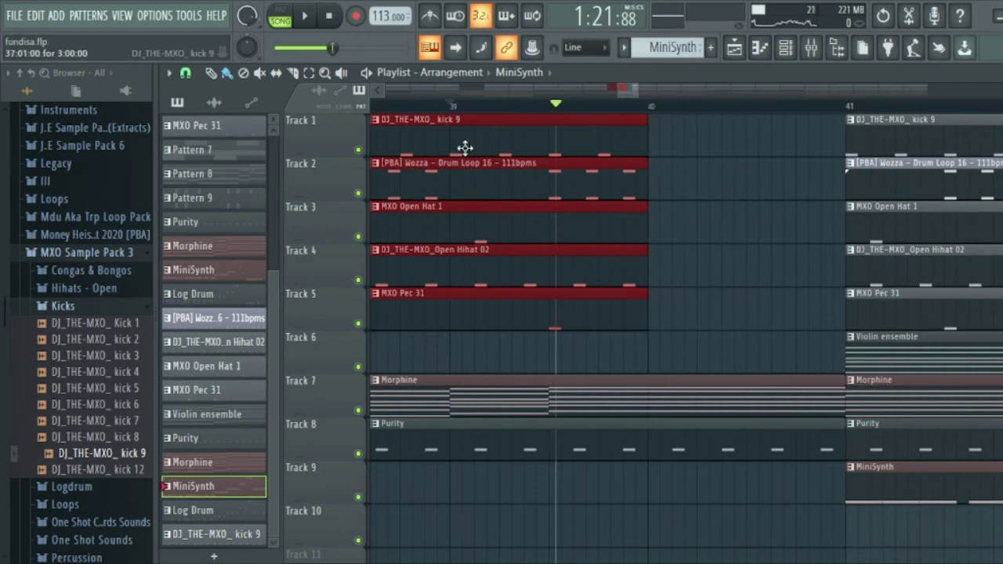
- Play the song from around bar 36 to listen to the drum break before bar 41
scroll(627, 114, down, 3)
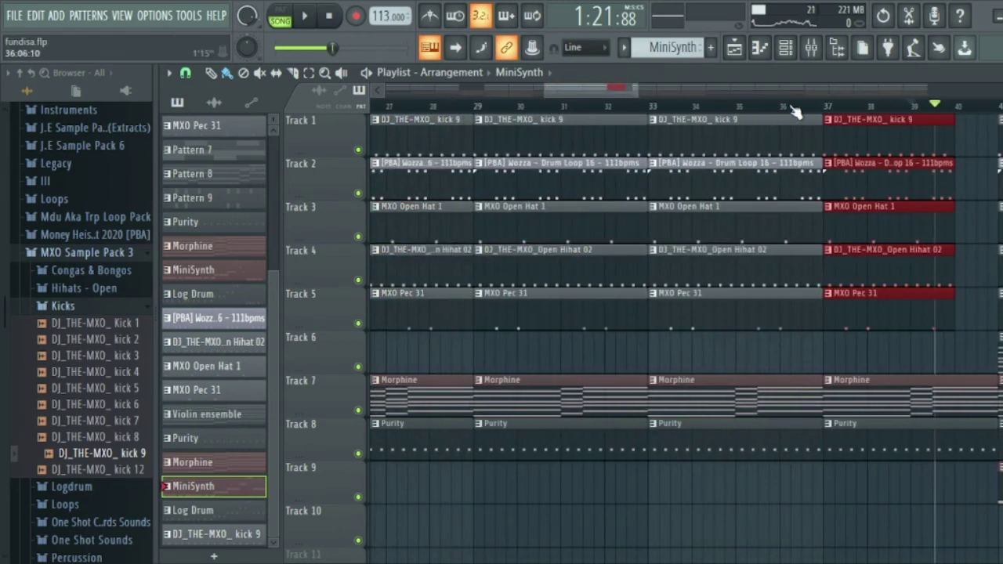
click(307, 18)
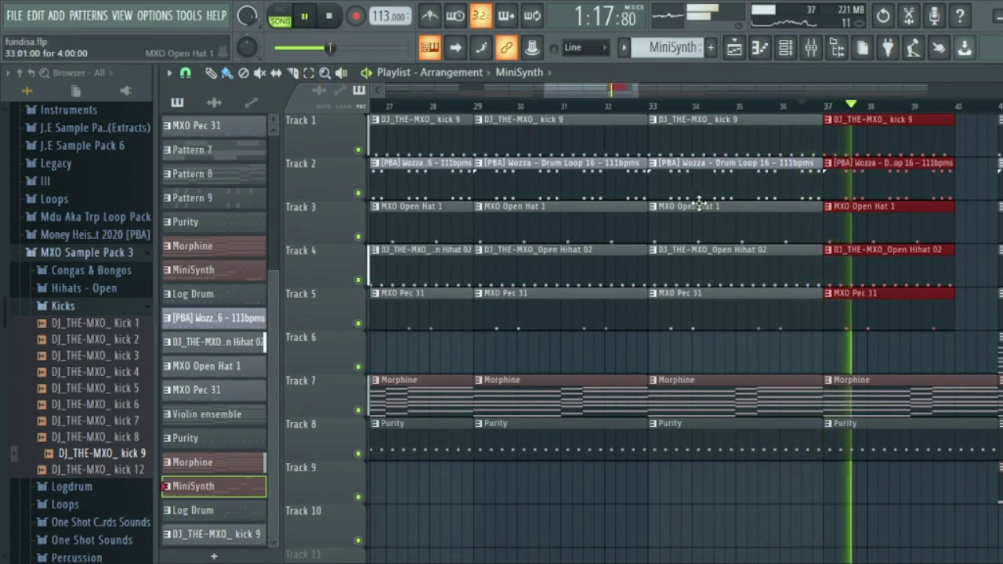
drag(950, 222, 954, 177)
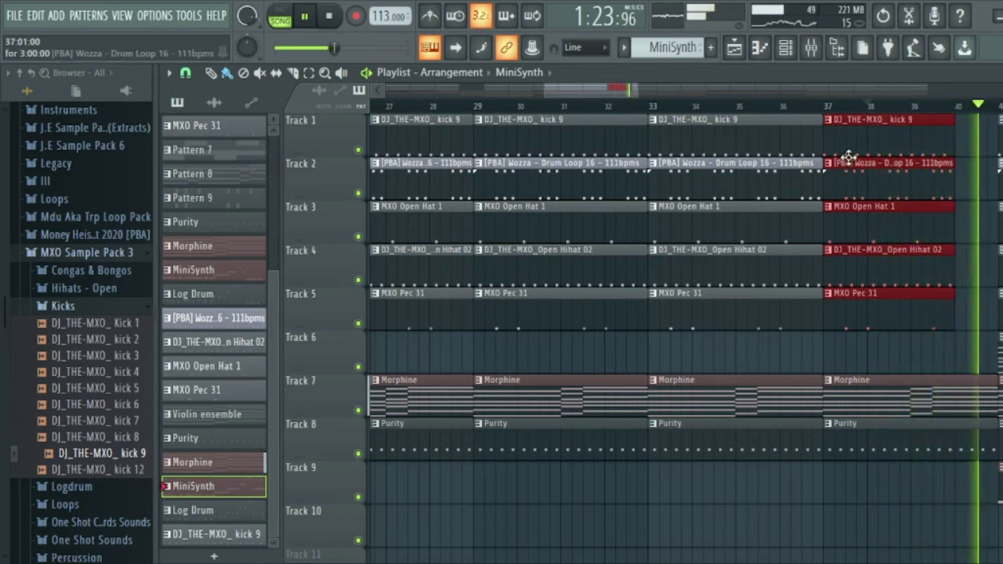
click(784, 106)
- Paint Log Drum clips on Track 10 from bar 41 to 53 and from bar 69 to 89, and save the project
drag(635, 92, 744, 92)
scroll(717, 201, down, 4)
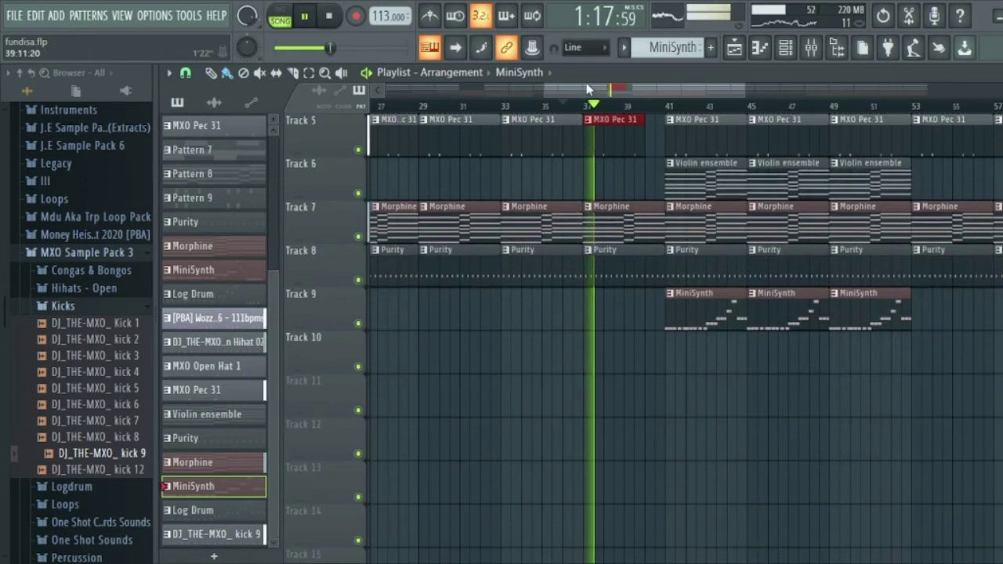
drag(544, 88, 474, 82)
click(505, 353)
click(777, 358)
drag(777, 357, 890, 361)
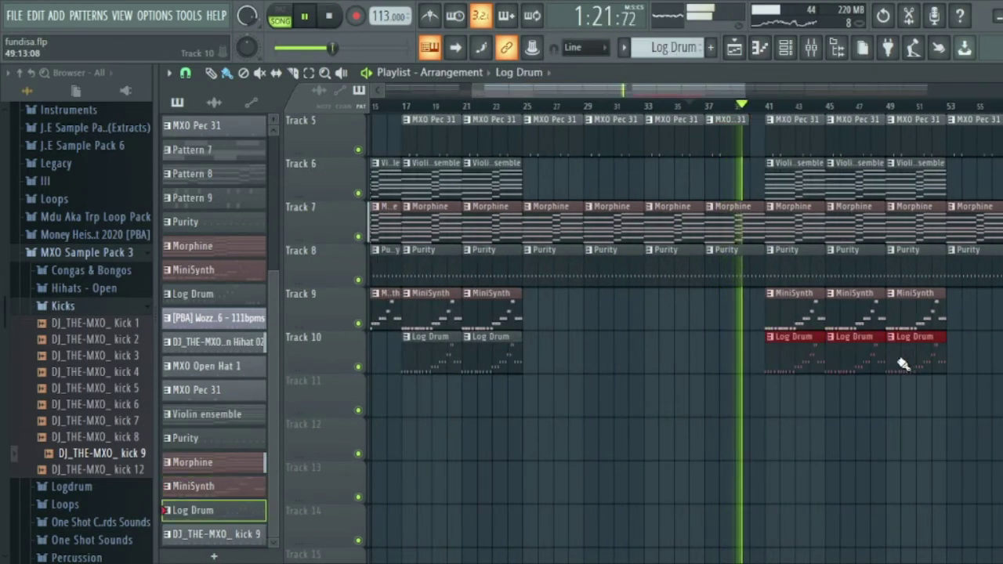
drag(653, 89, 775, 235)
drag(741, 366, 1001, 387)
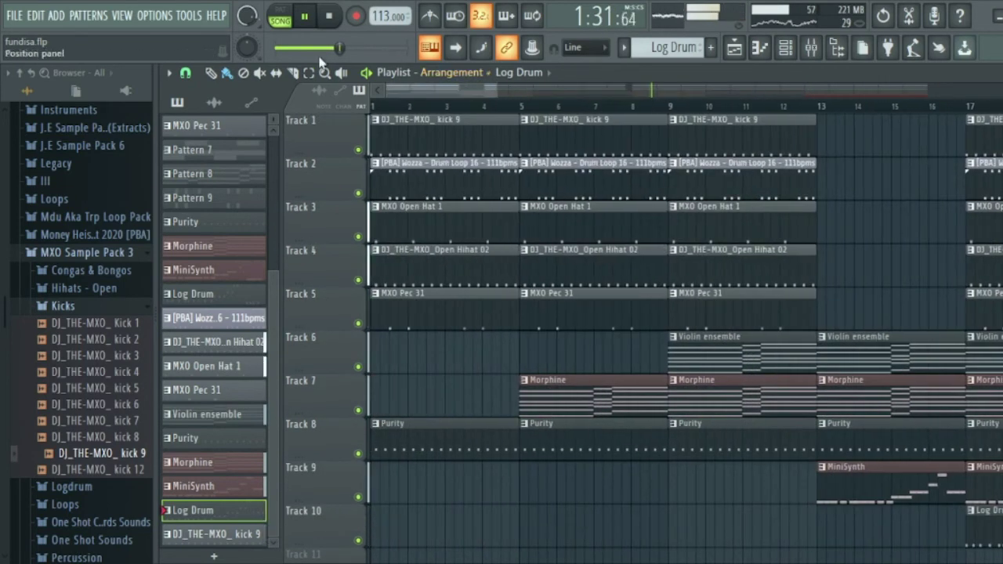
scroll(506, 99, down, 5)
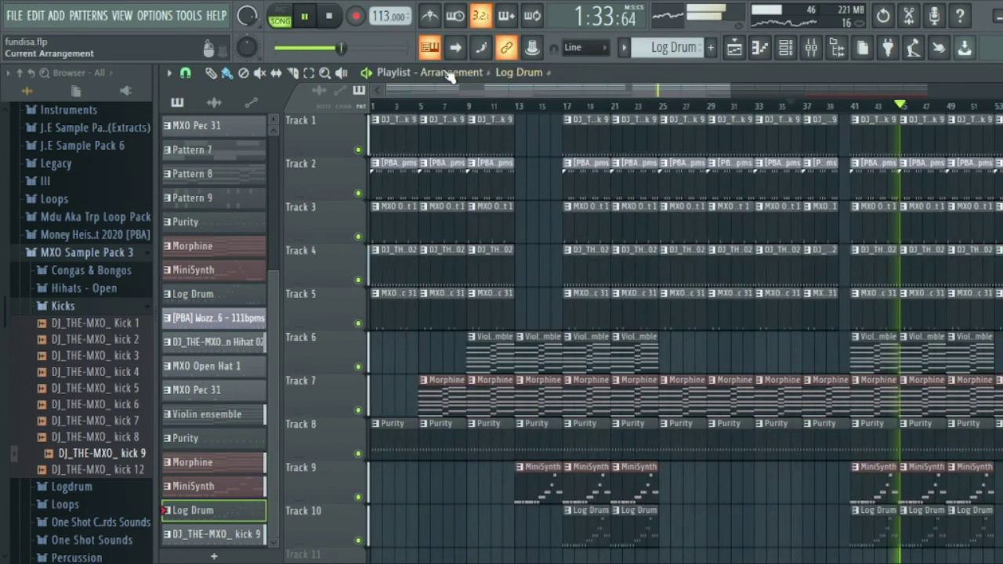
key(ctrl+s)
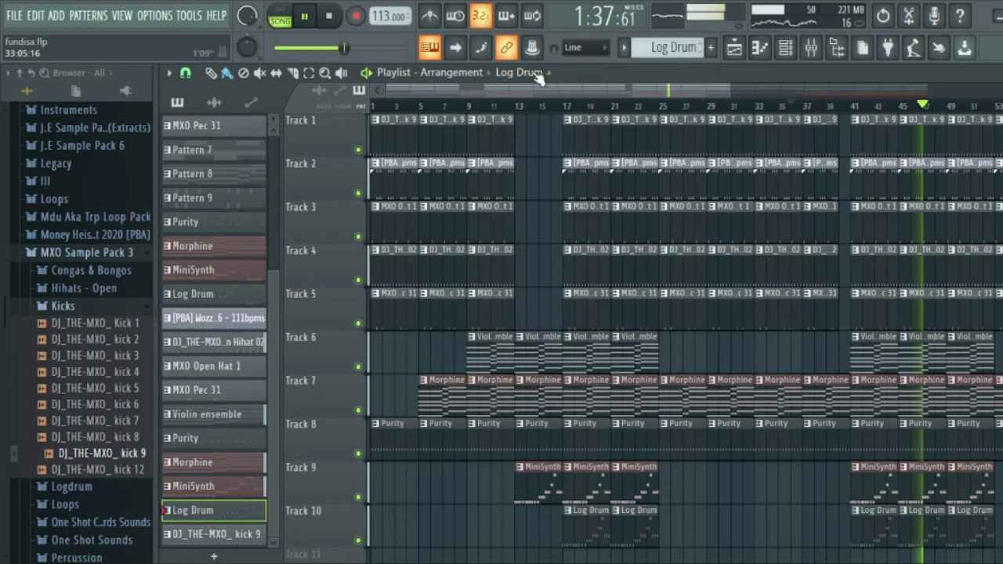
- Trim the drum clips starting at bar 37 on Tracks 1 to 5 to end at bar 39, and play back the break
key(space)
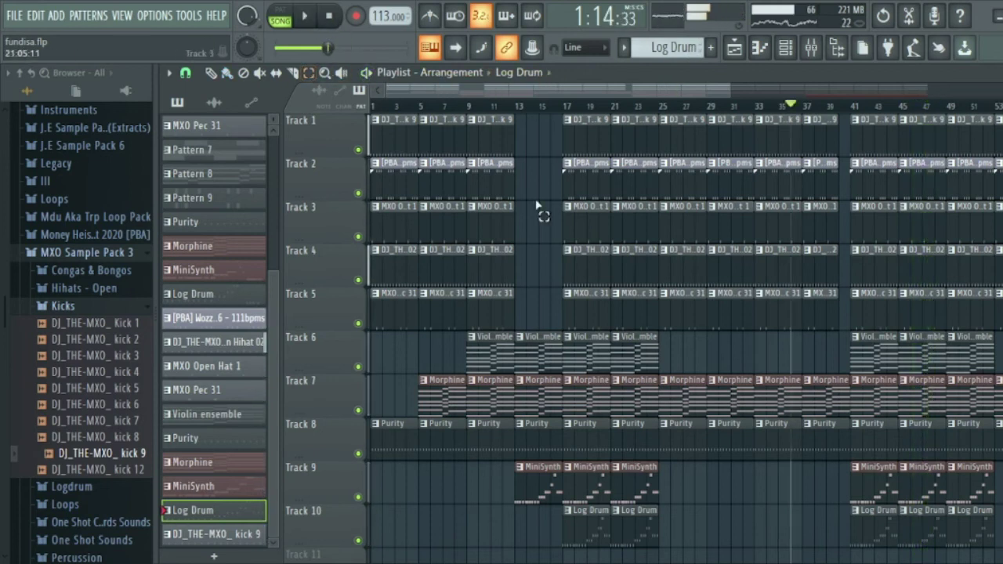
drag(831, 372, 840, 118)
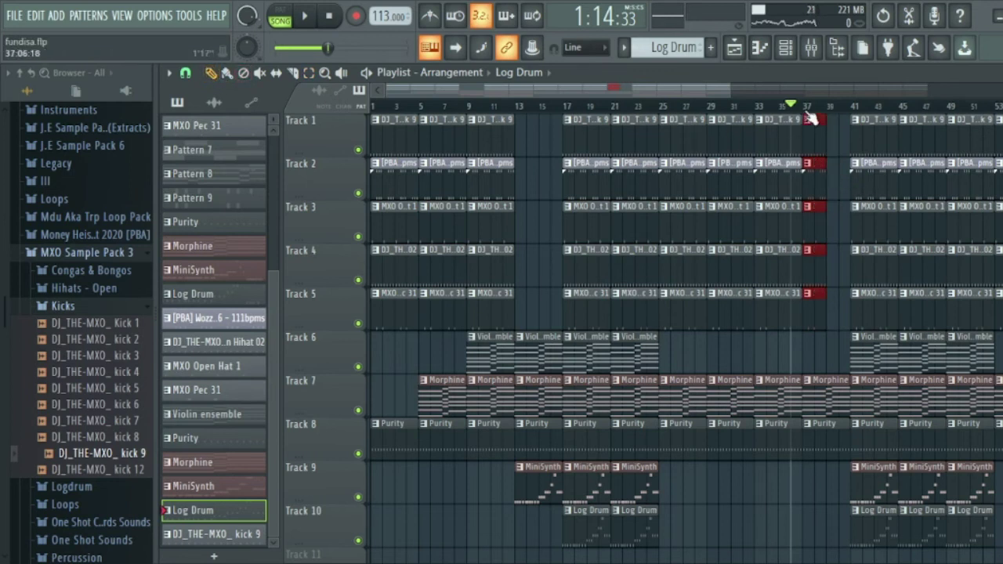
key(space)
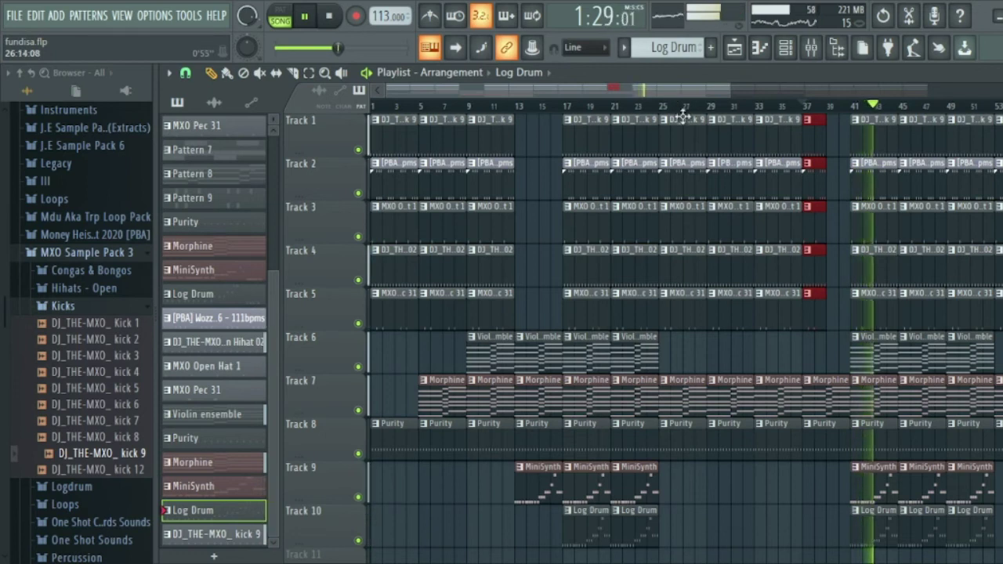
scroll(694, 152, down, 2)
scroll(694, 197, up, 2)
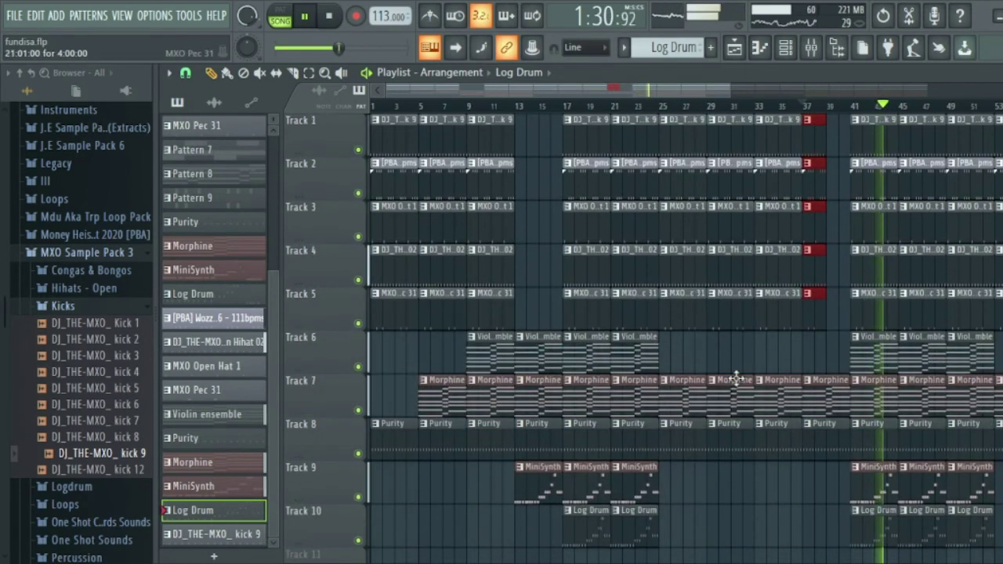
- Check the channel rack, return to the playlist and restart playback from the beginning of the song
click(798, 54)
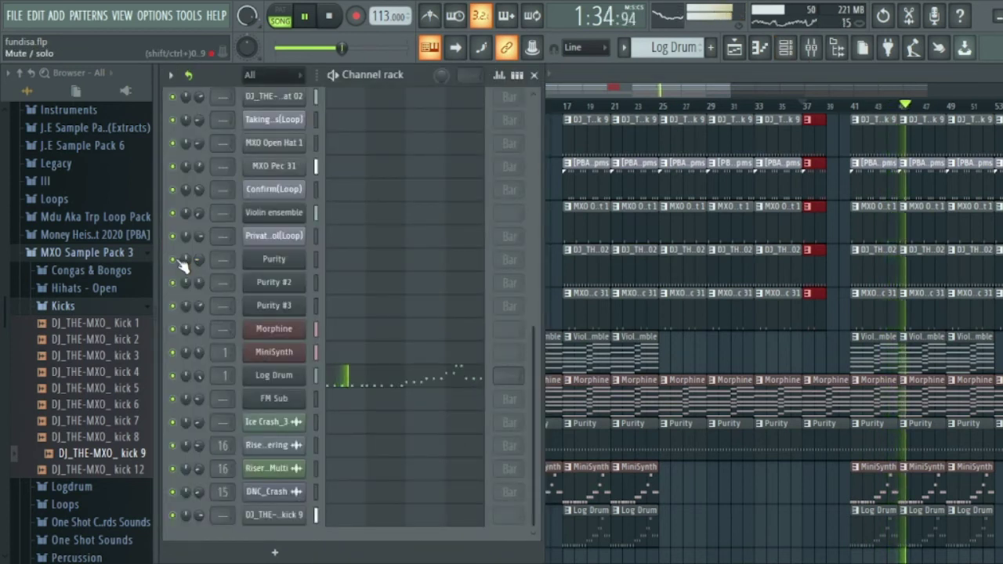
click(690, 101)
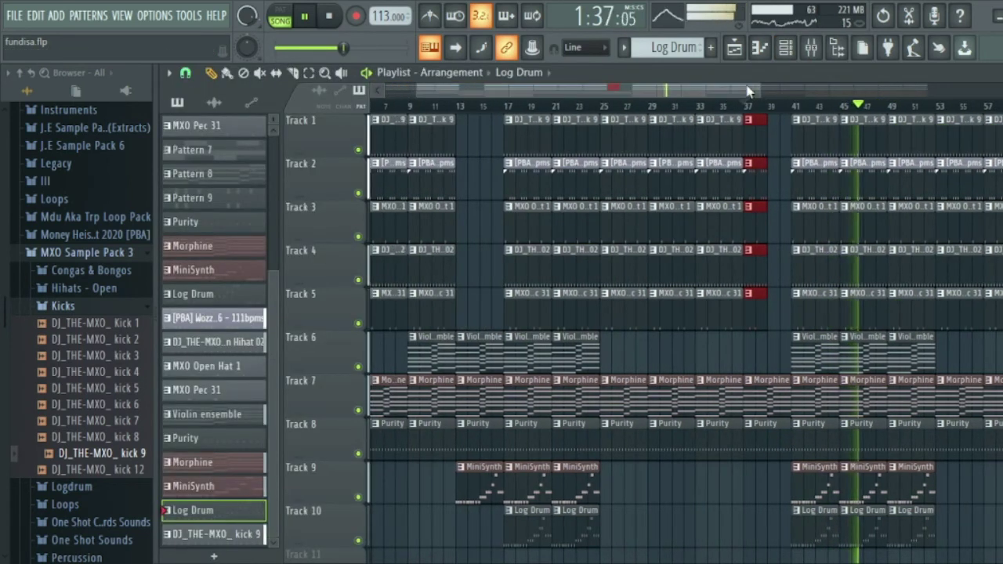
key(space)
key(space)
- Delete the Purity clips on Track 8 from bar 1 to bar 17 and from bar 25 to bar 41
right_click(547, 452)
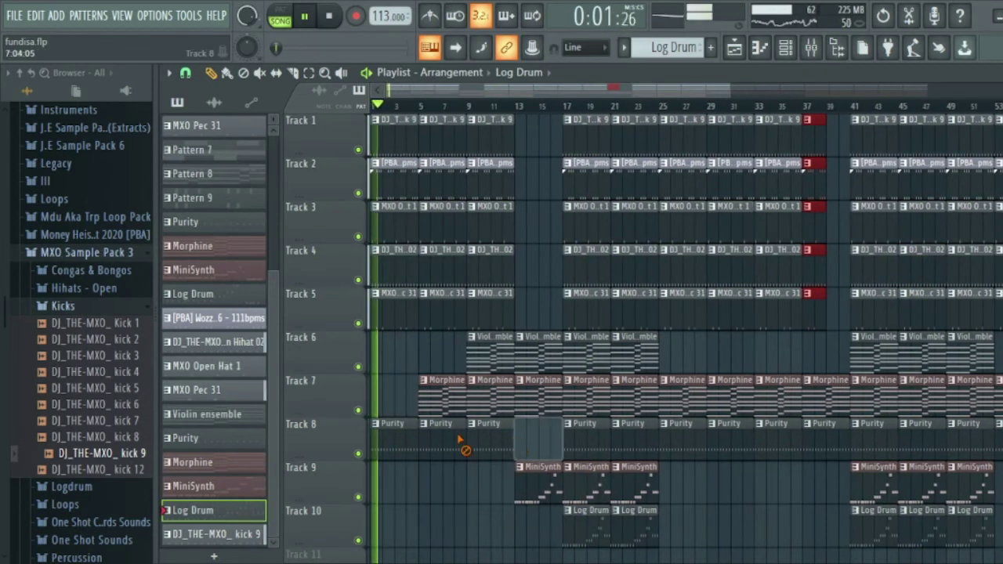
right_click(679, 441)
right_click(727, 441)
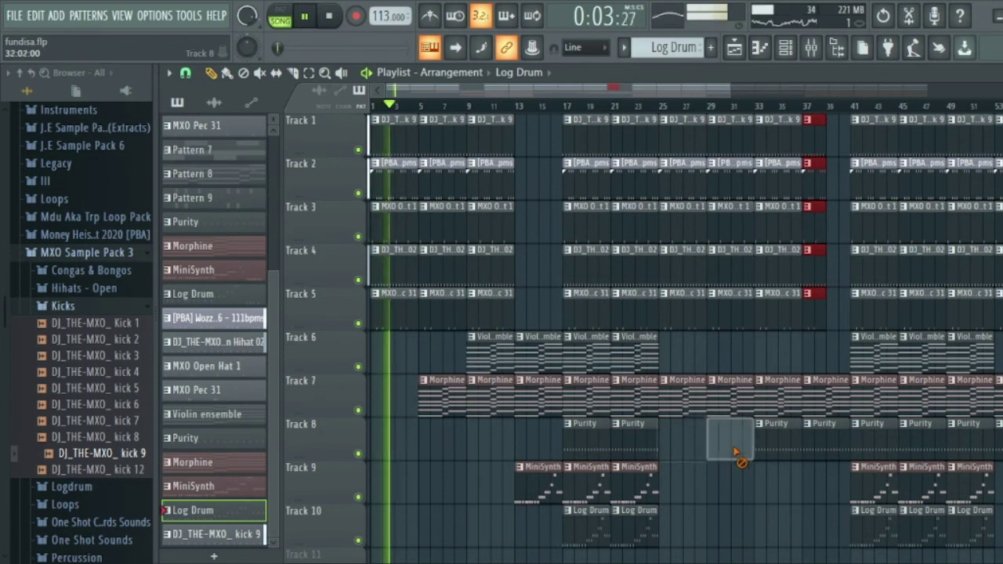
right_click(776, 447)
right_click(823, 452)
- Delete the Purity clips on Track 8 from bar 53 to bar 69
drag(592, 88, 735, 148)
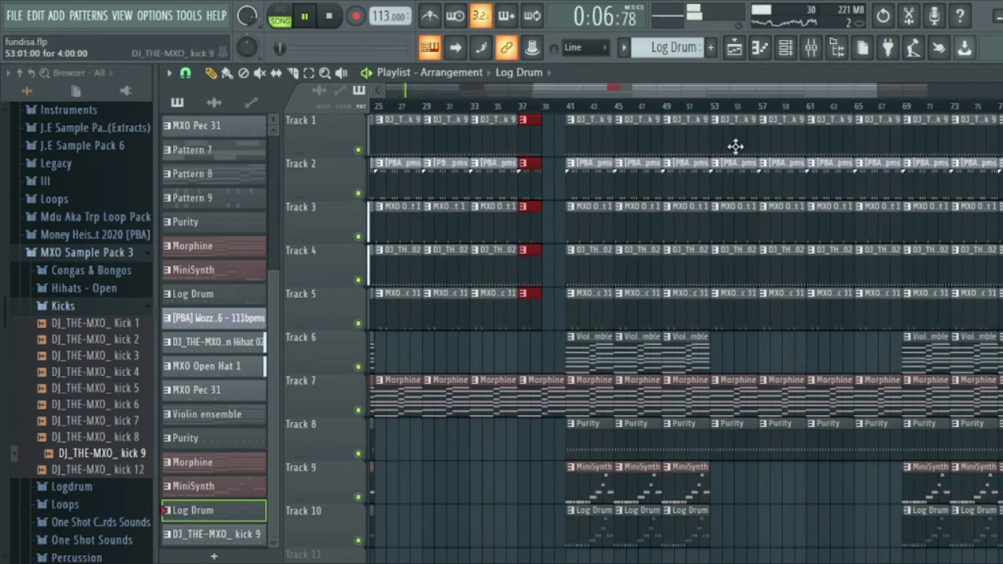
right_click(724, 435)
right_click(777, 459)
right_click(827, 451)
right_click(870, 443)
drag(596, 88, 743, 304)
right_click(670, 430)
right_click(717, 430)
right_click(717, 474)
right_click(765, 474)
right_click(814, 474)
right_click(862, 474)
right_click(862, 517)
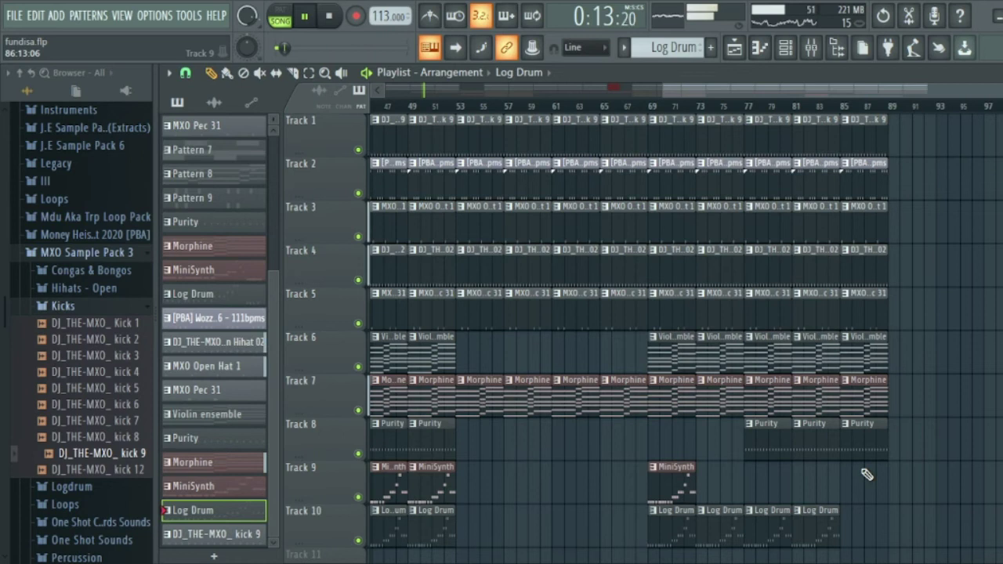
key(ctrl+z)
- Delete the Purity clips on Track 8 from bar 69 to bar 89
right_click(859, 448)
right_click(814, 442)
right_click(766, 440)
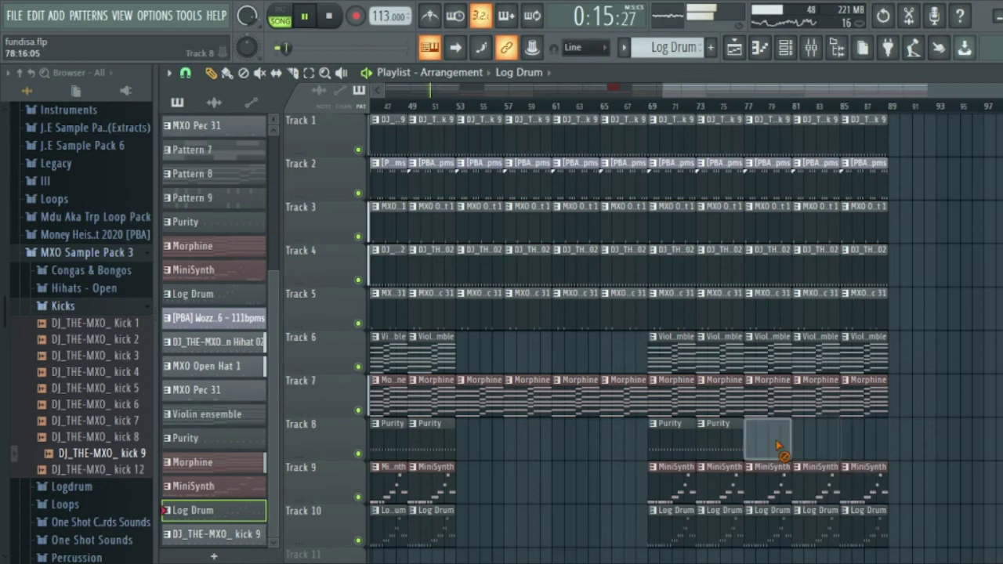
right_click(717, 439)
right_click(670, 437)
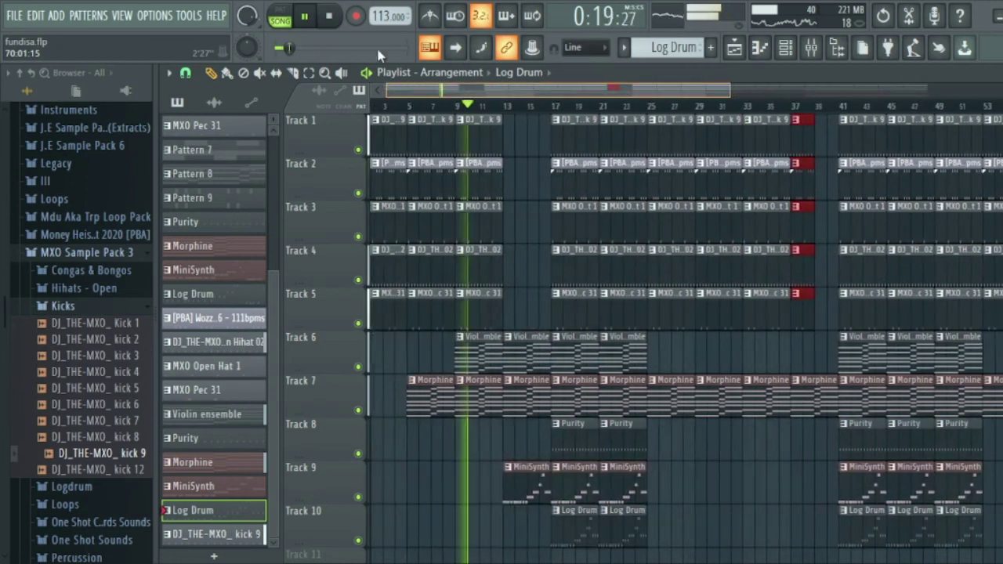
- Put a Purity clip back on Track 8 at bar 13 and remove the extra one placed at bar 9
click(572, 441)
click(529, 453)
click(475, 439)
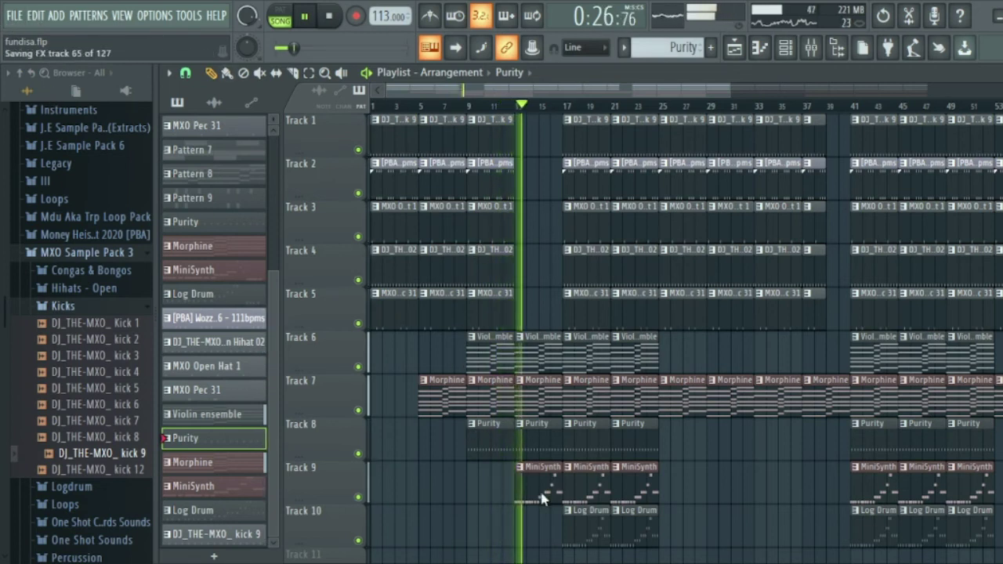
right_click(477, 441)
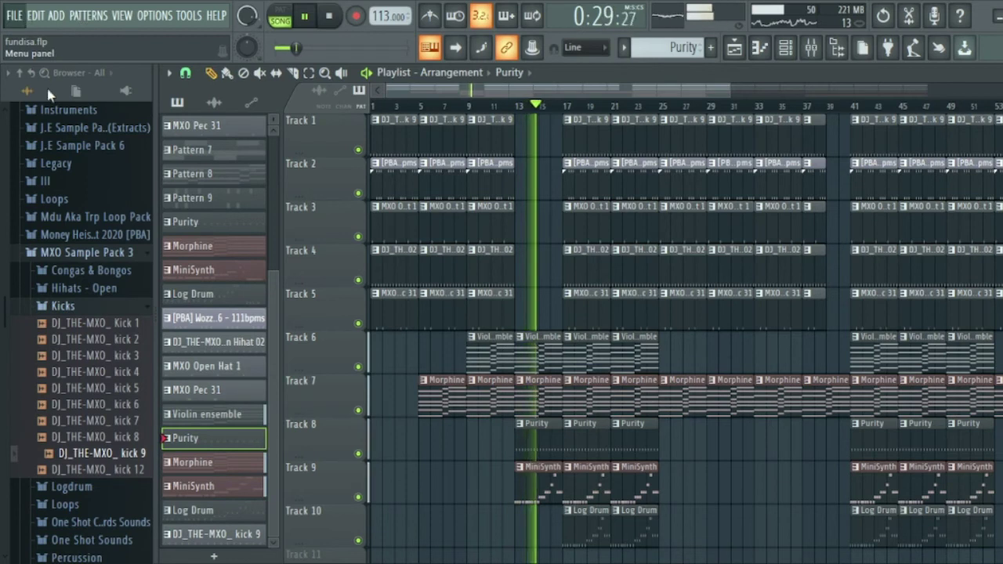
- Place a DNC_Crash audio clip on Track 11 at bar 17 and check its channel settings
click(214, 102)
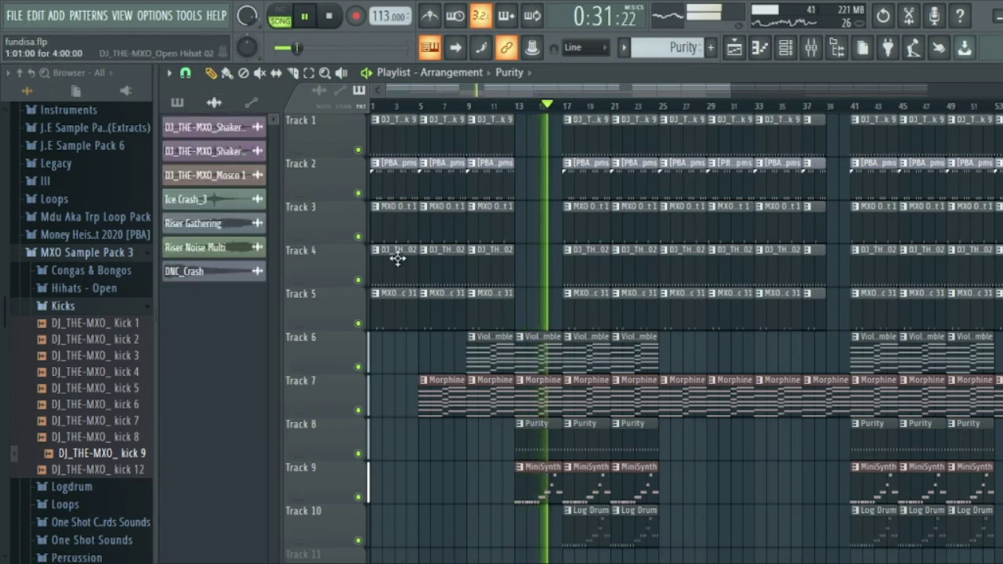
scroll(282, 329, down, 2)
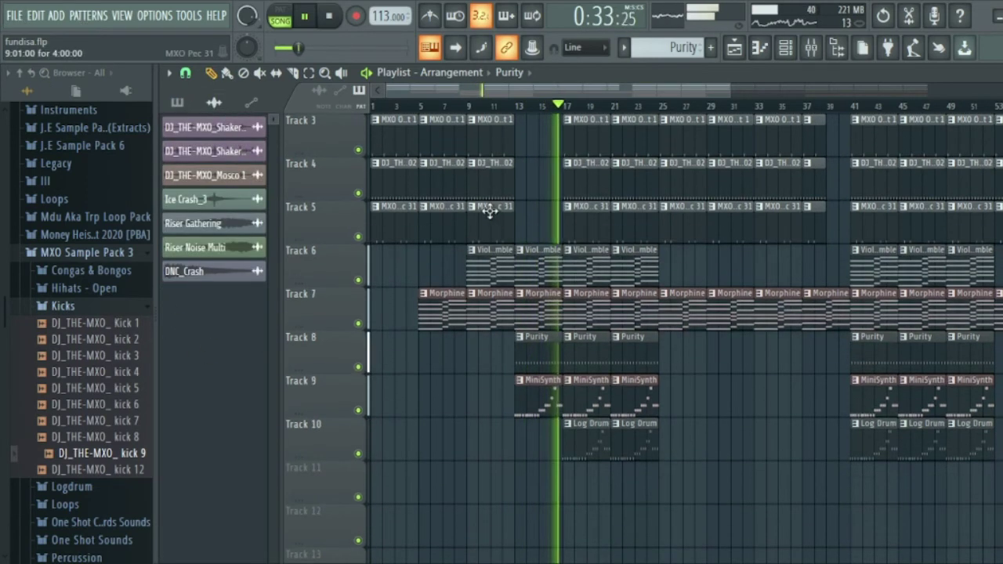
key(space)
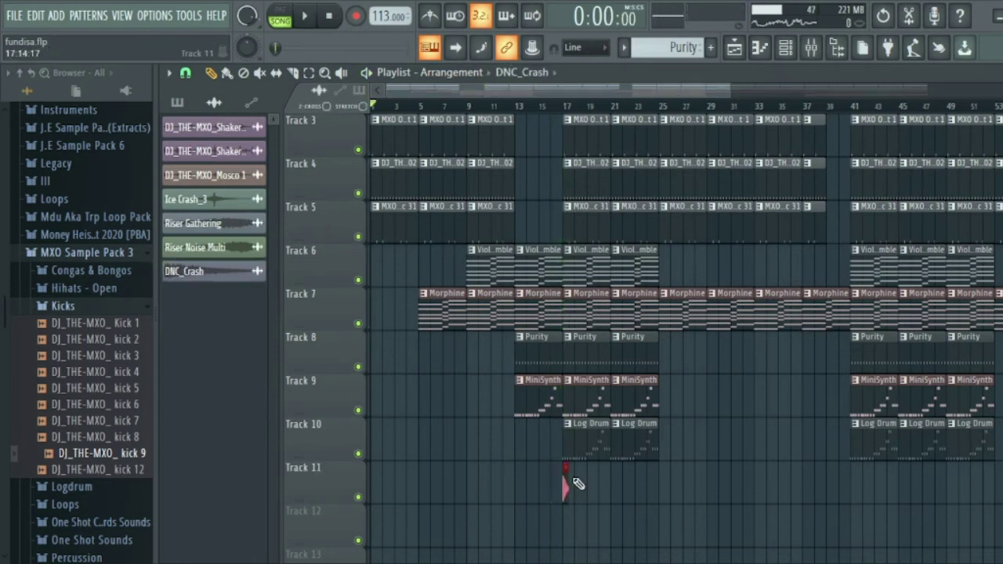
double_click(563, 487)
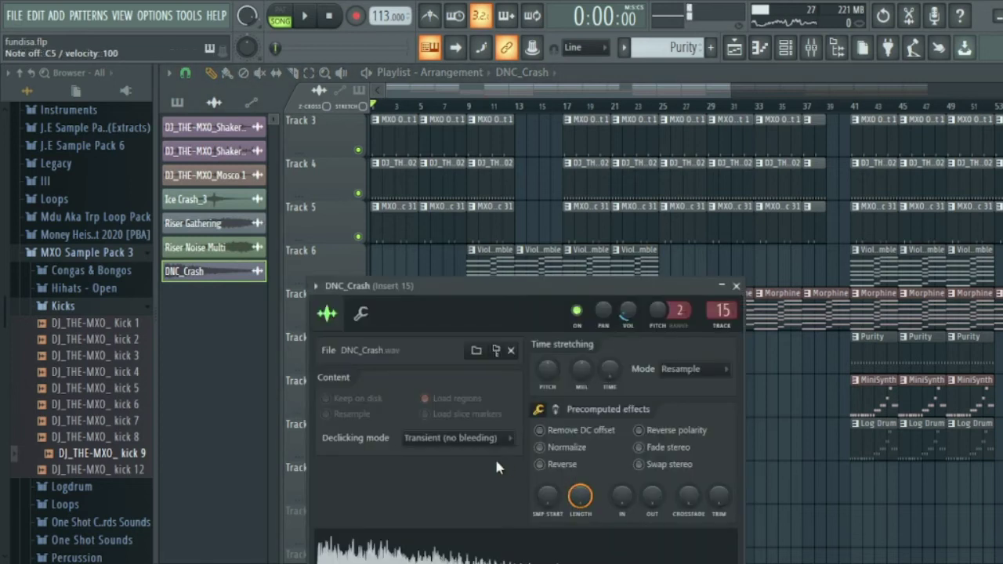
click(736, 287)
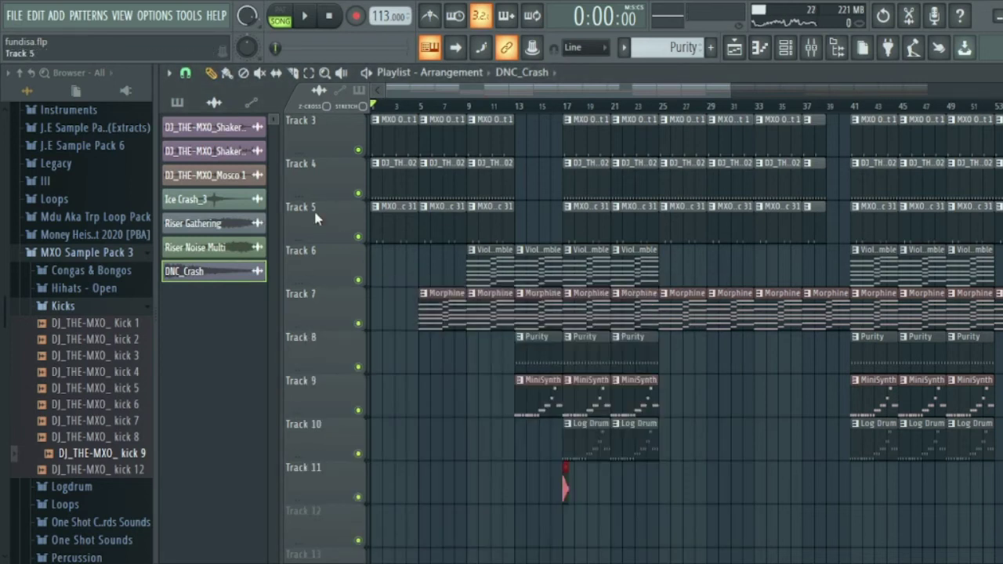
- Place a Riser Noise Multi clip on Track 11 and a DNC_Crash clip on Track 10, both starting at bar 13
click(223, 247)
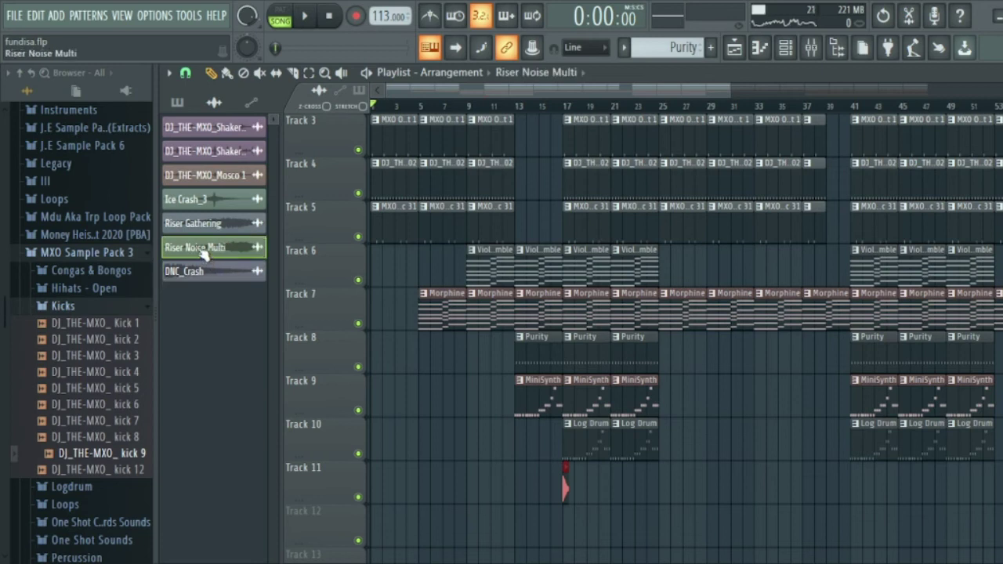
click(527, 489)
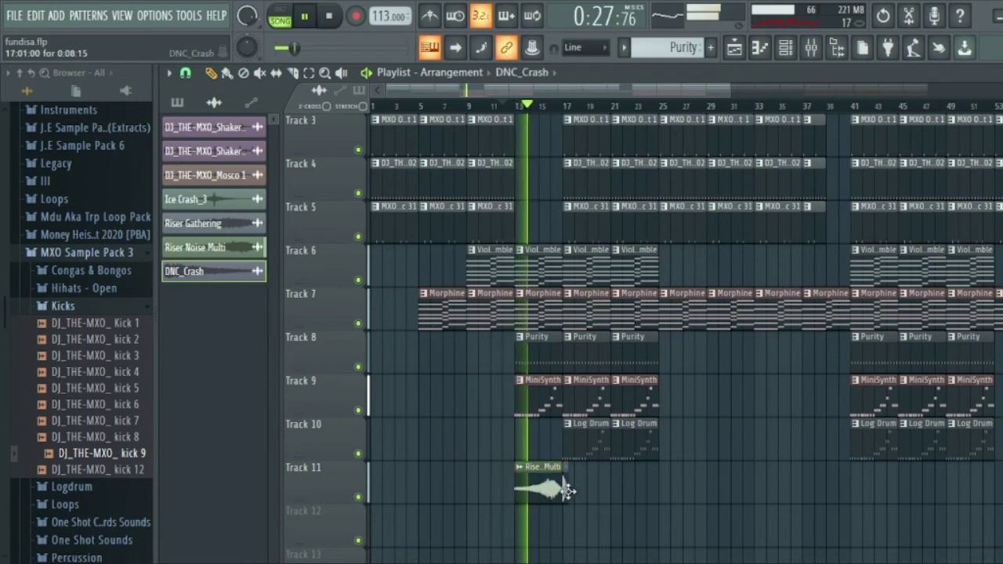
key(space)
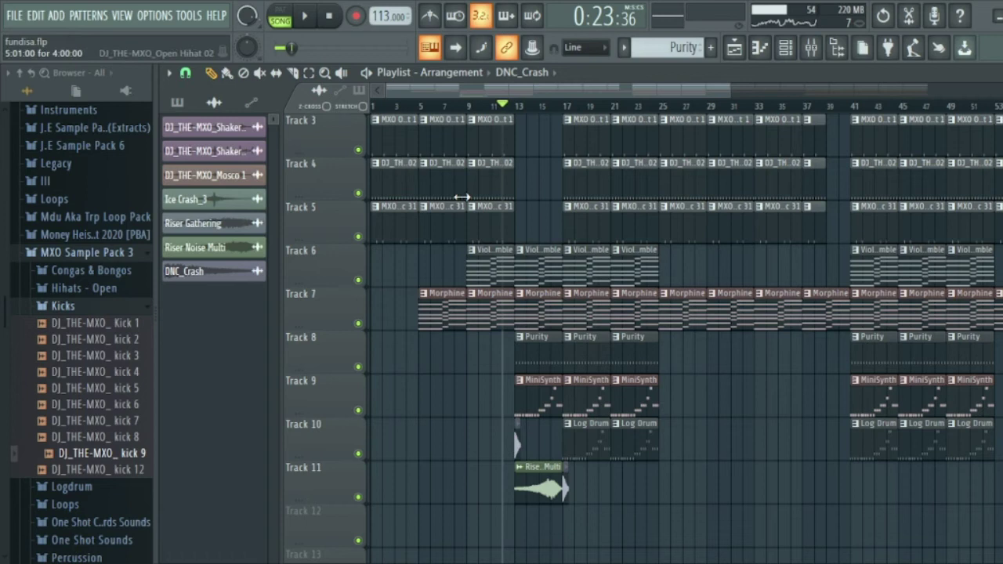
- Play the song through the bar 13 transition and set the DNC_Crash channel's volume to 10%
key(space)
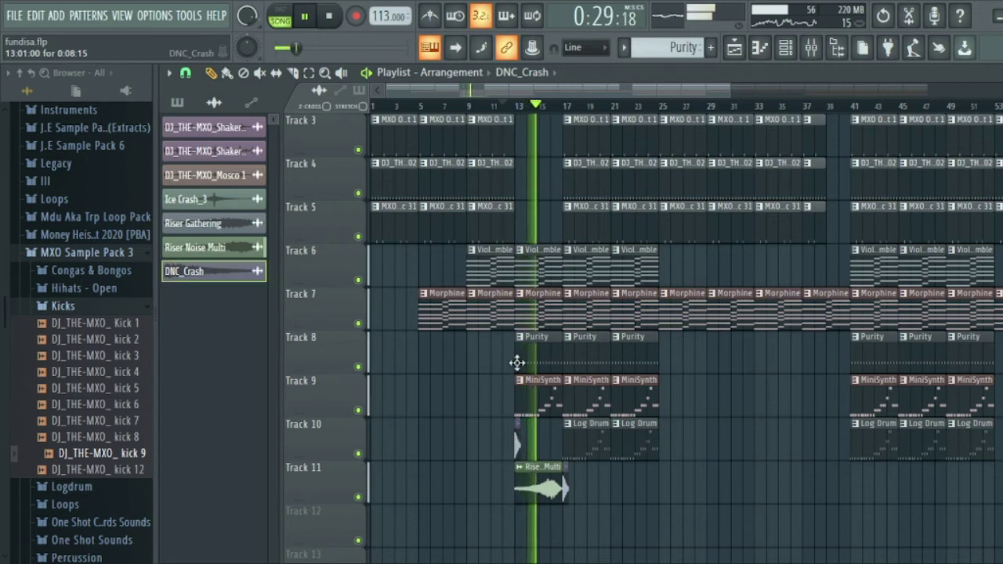
double_click(518, 435)
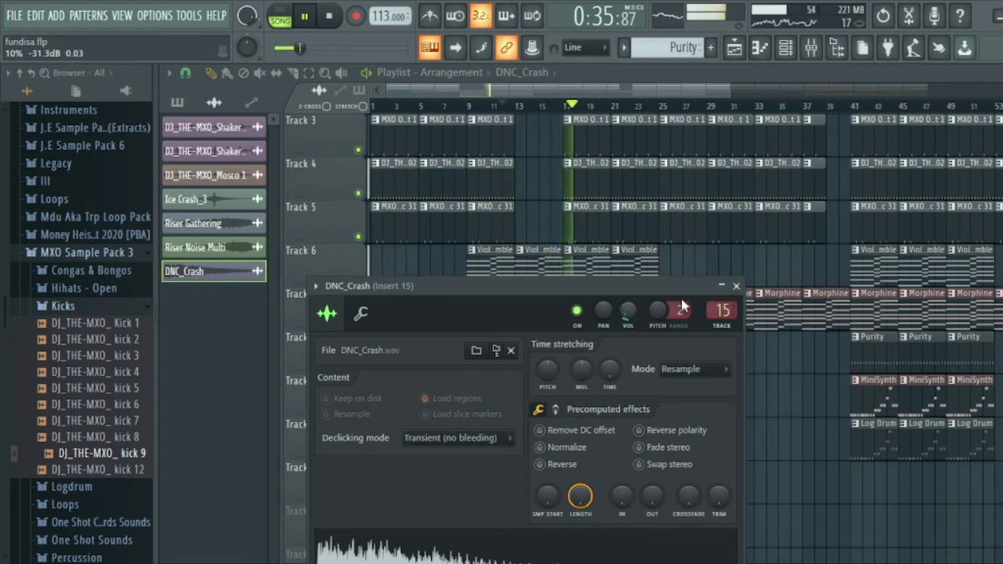
key(Escape)
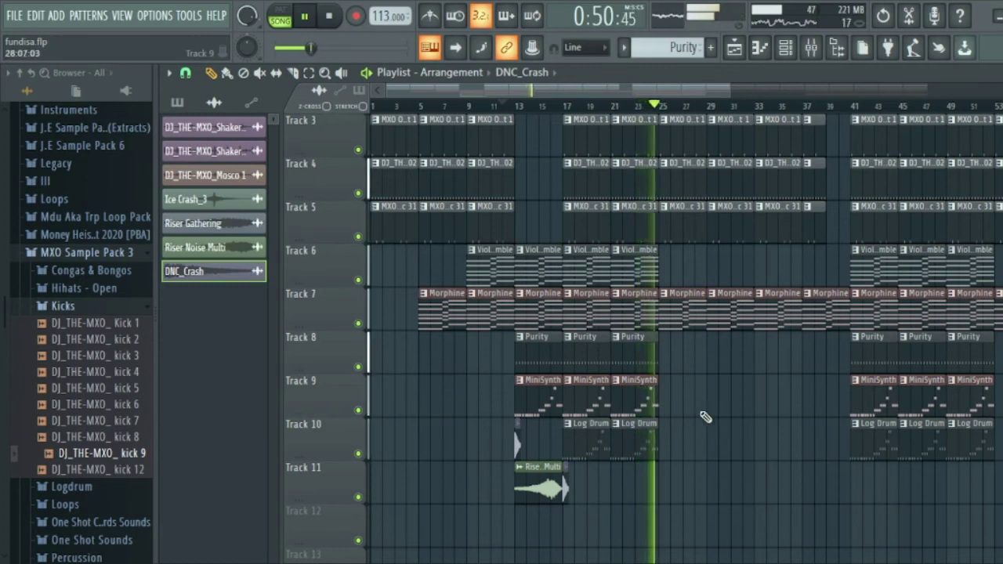
- Add Log Drum clips on Track 10 at bars 25 and 29, keeping no MiniSynth clip at bar 25 on Track 9
click(651, 407)
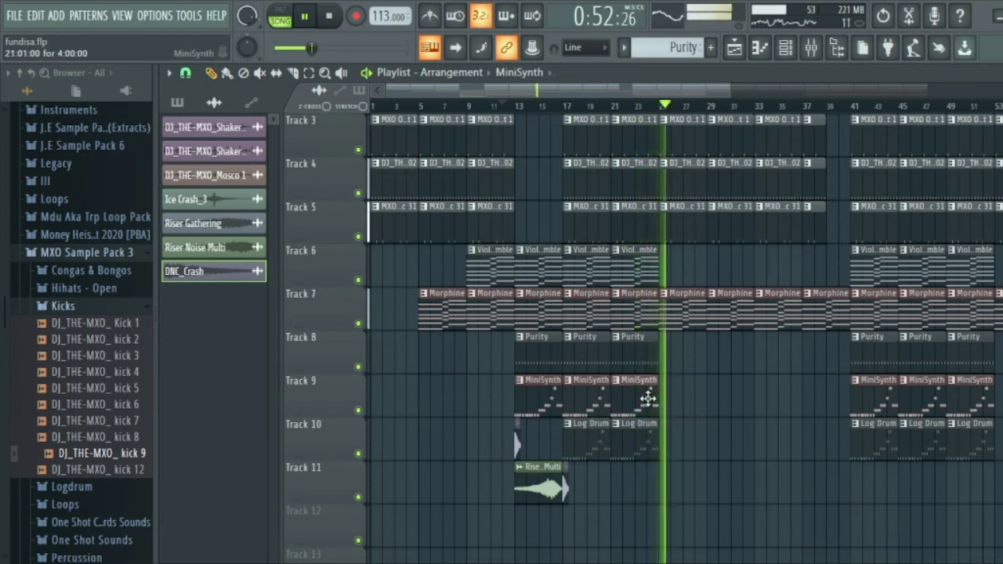
click(673, 406)
click(652, 438)
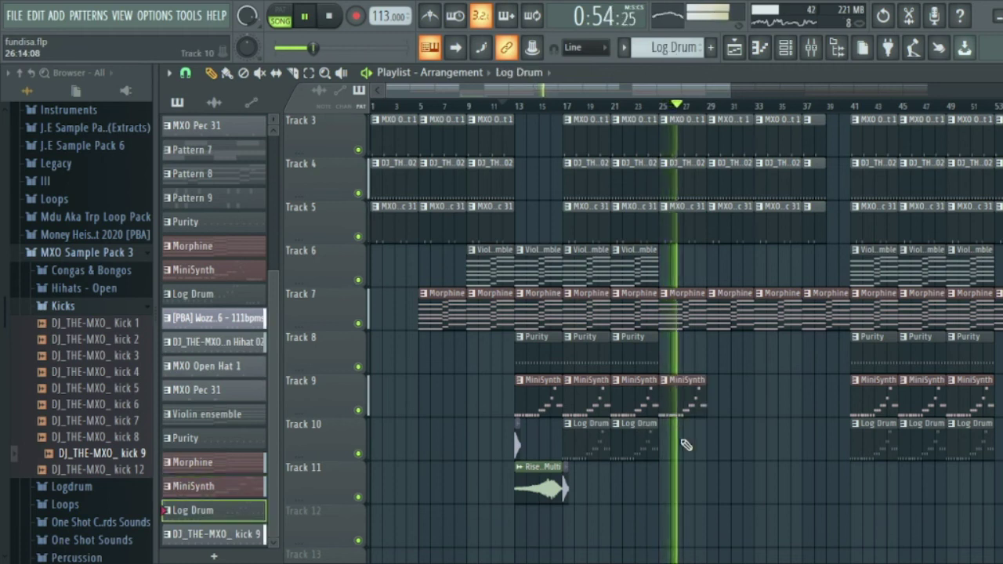
click(670, 441)
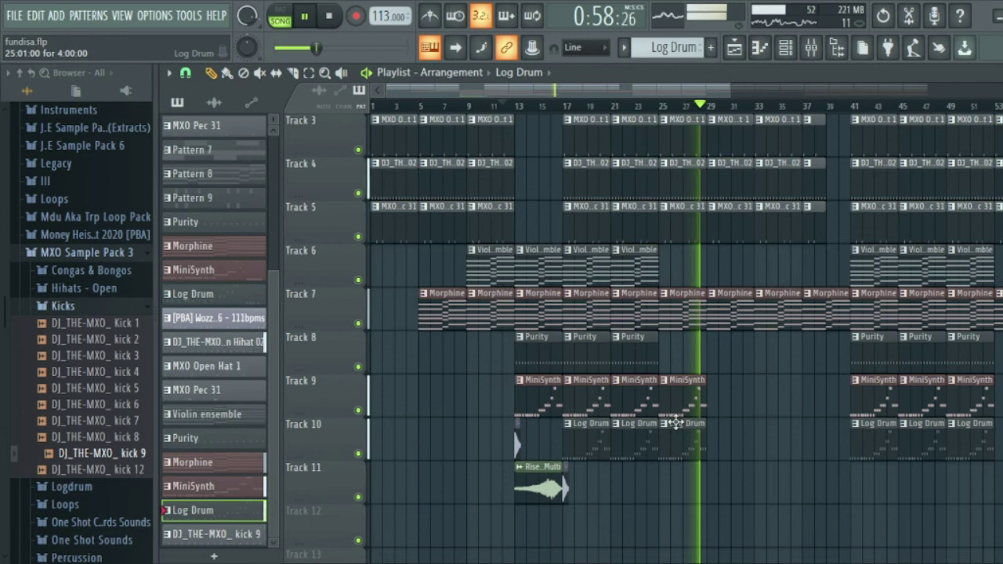
right_click(685, 411)
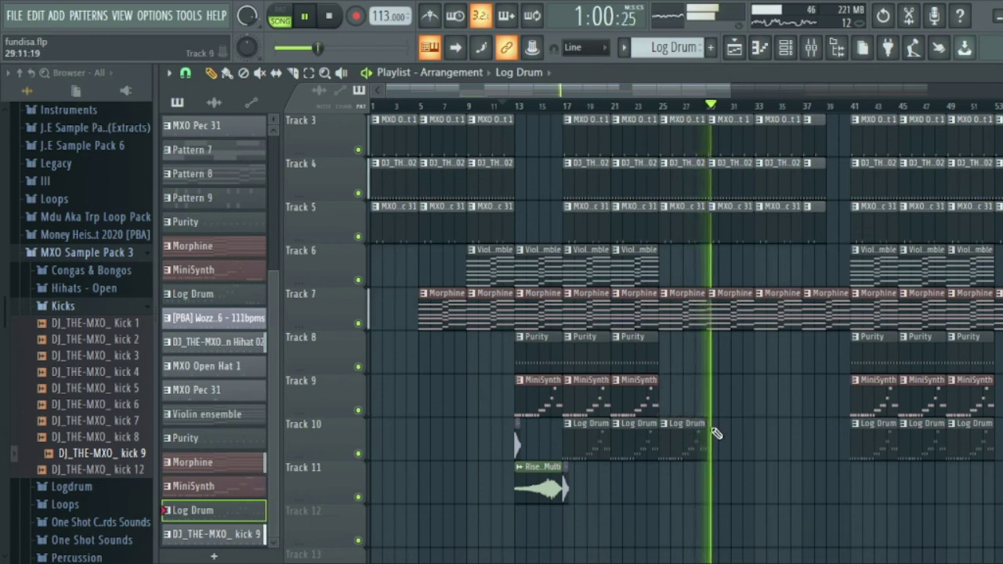
click(715, 443)
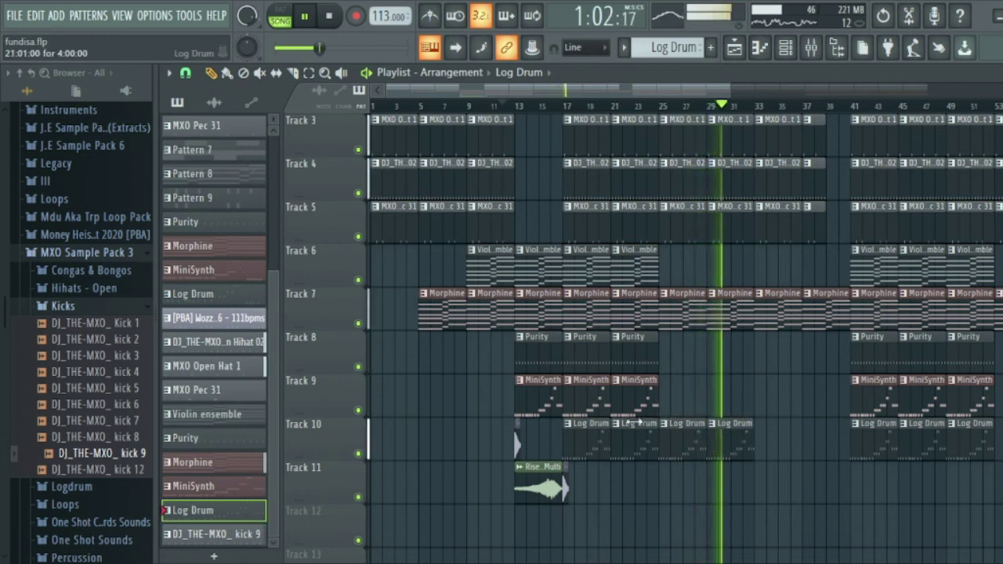
- Place a DNC_Crash clip on Track 10 at bar 33, right after the last Log Drum clip, and save the project
click(519, 435)
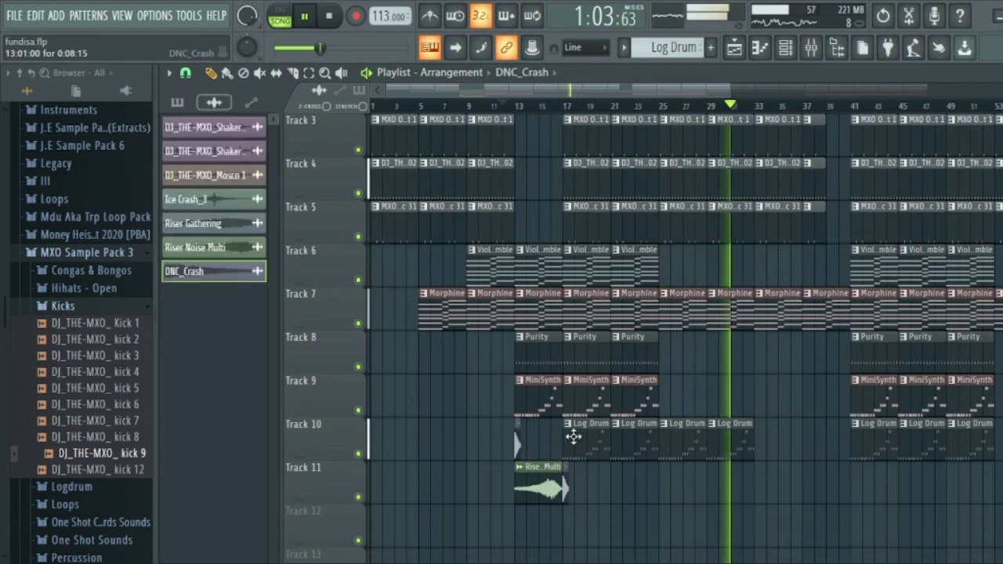
click(757, 448)
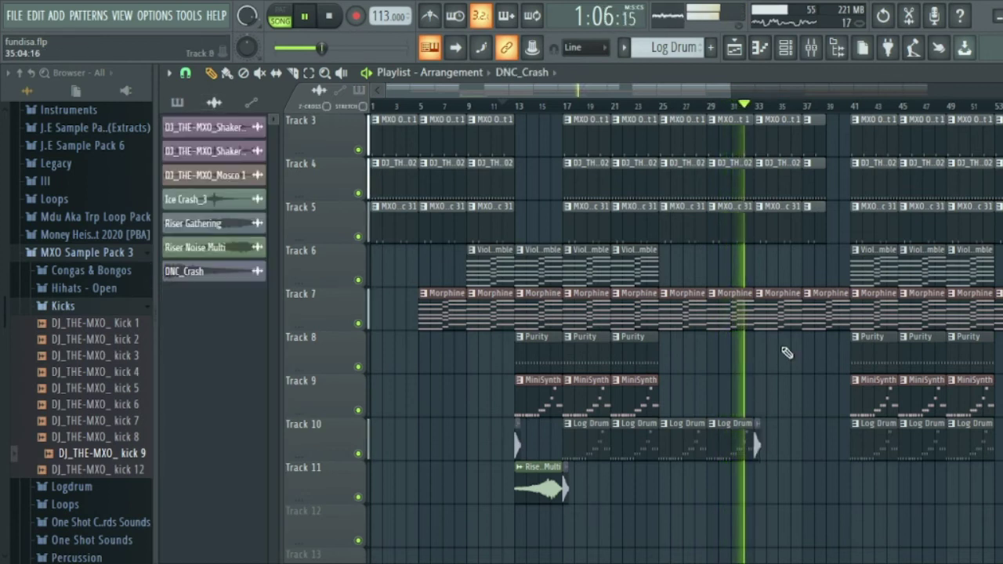
drag(558, 89, 690, 118)
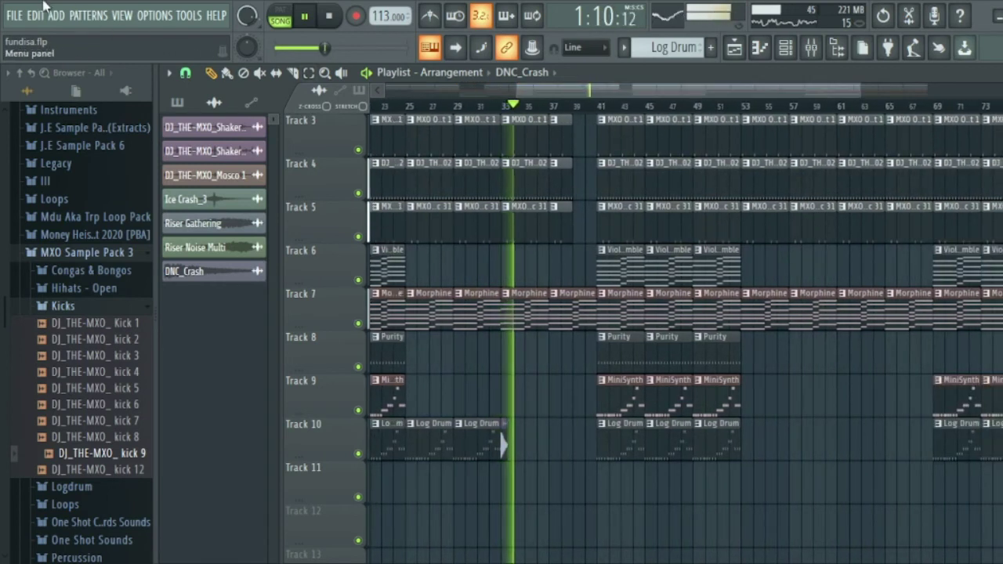
key(ctrl+s)
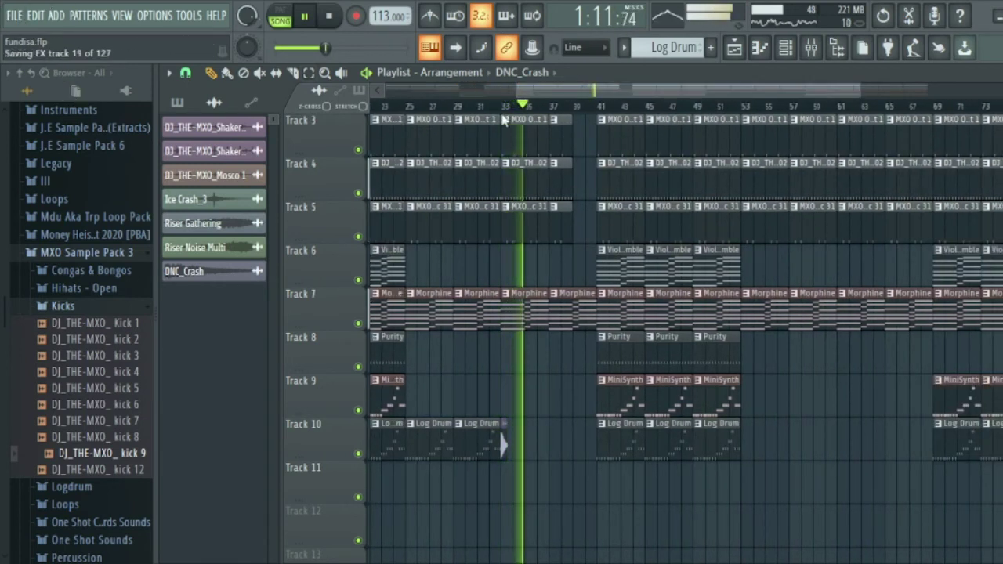
- Place an Ice Crash_3 clip on Track 11 with its peak around bar 41 and check its channel settings
drag(583, 97, 554, 97)
scroll(664, 206, up, 2)
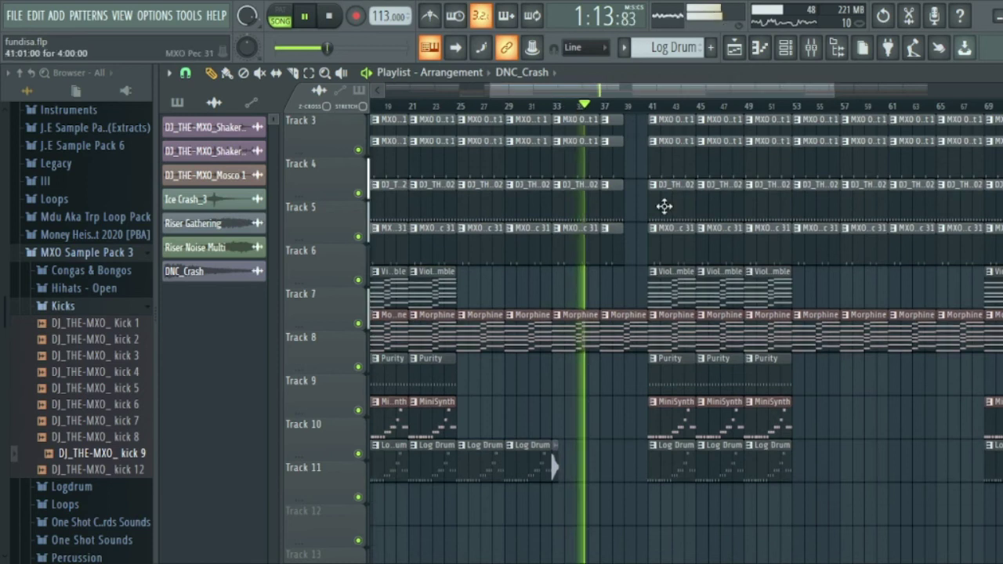
scroll(627, 157, down, 3)
scroll(664, 197, up, 3)
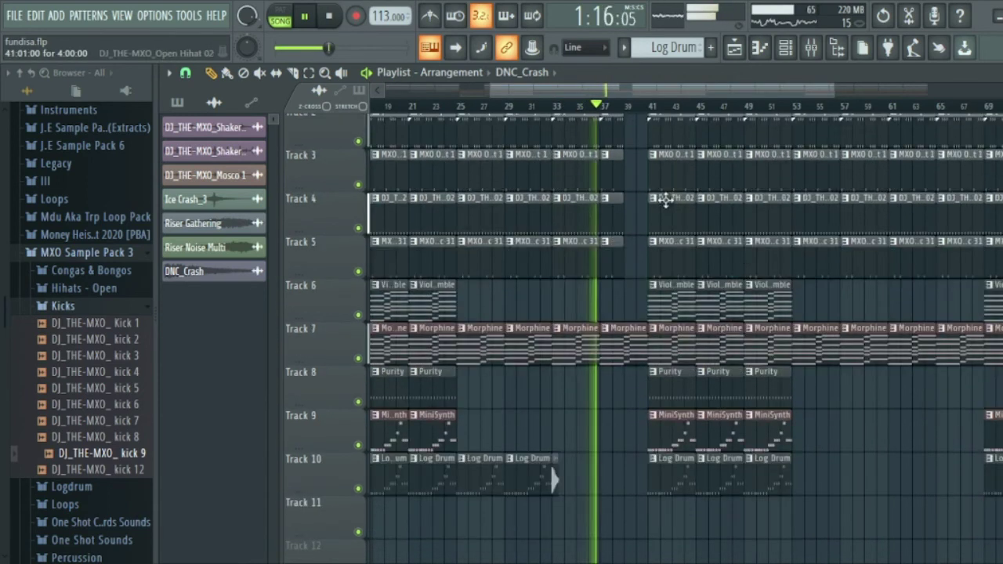
drag(819, 93, 925, 92)
drag(489, 93, 385, 93)
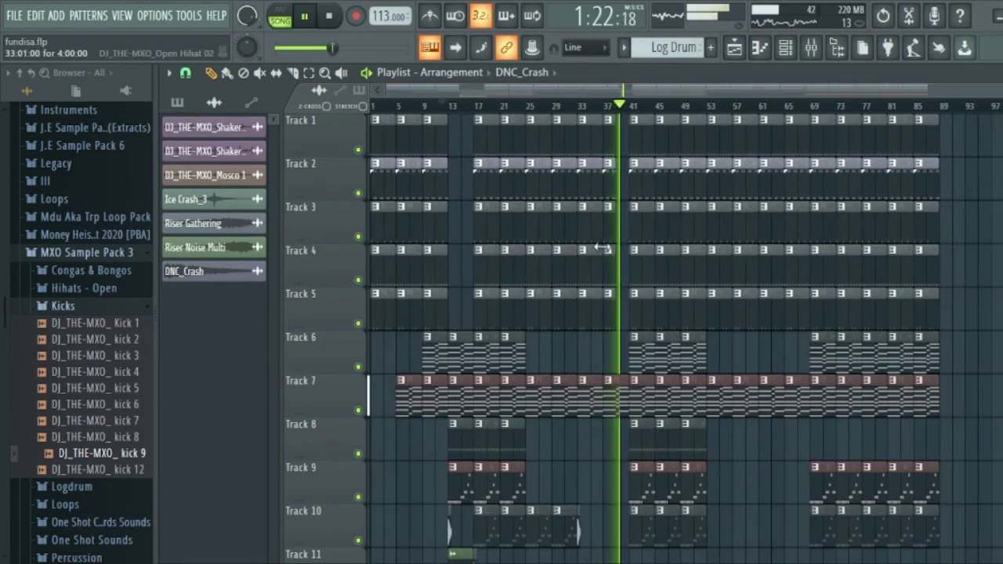
scroll(636, 353, down, 3)
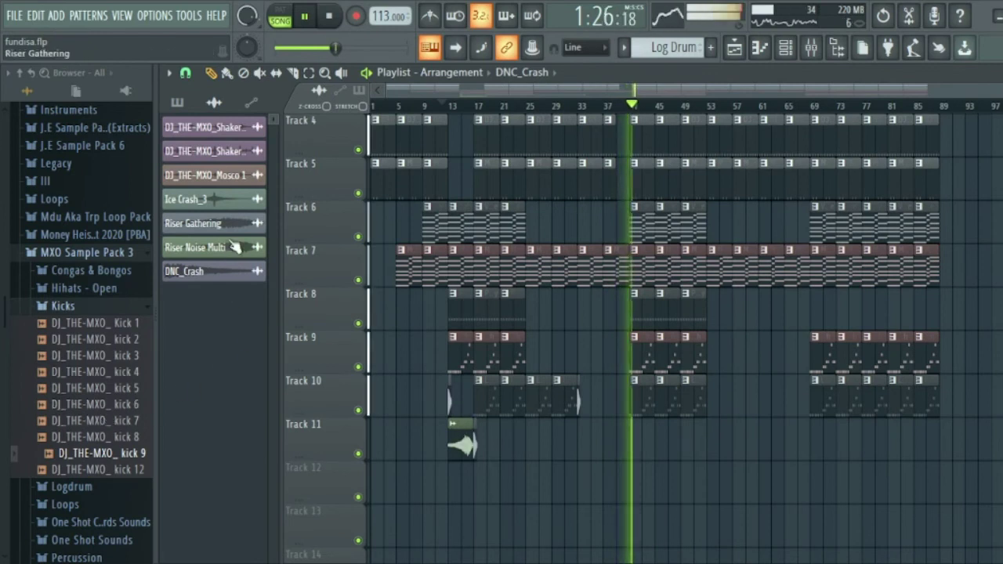
drag(191, 202, 611, 442)
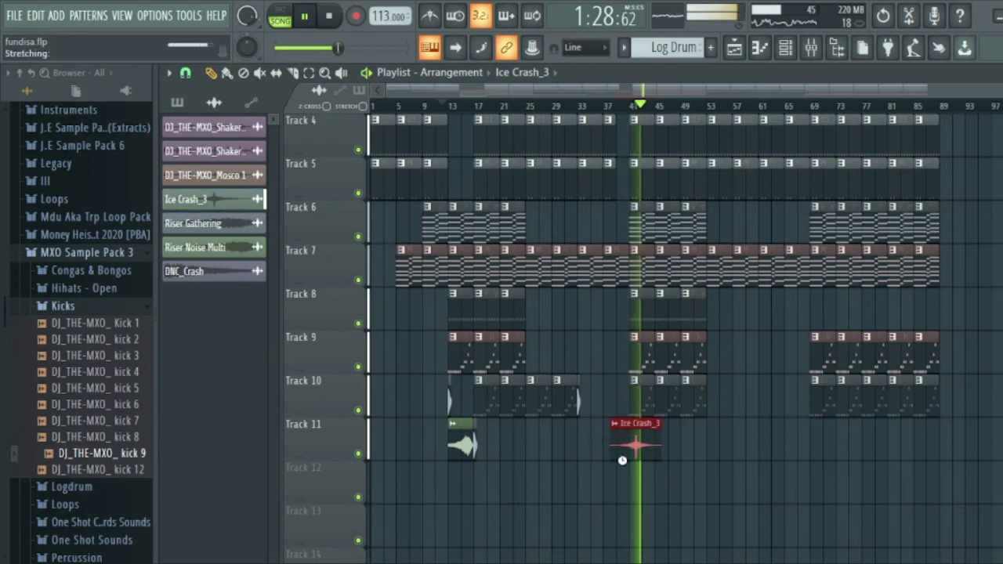
double_click(633, 441)
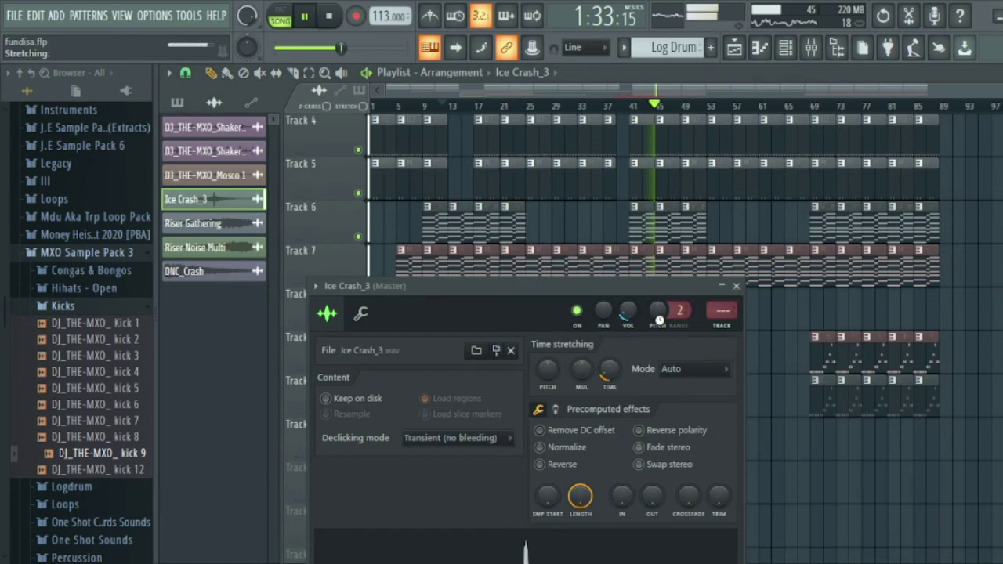
click(738, 288)
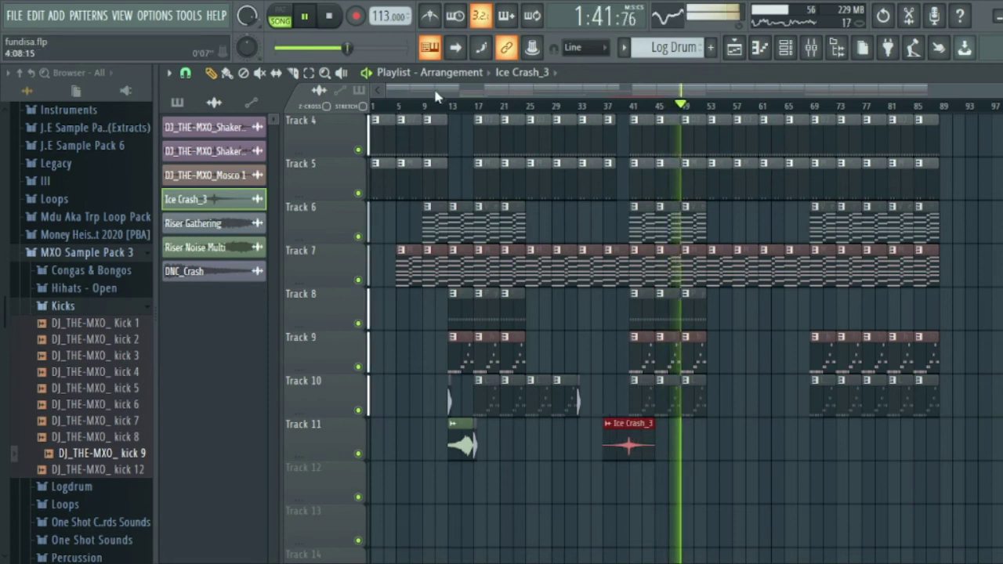
- Replay the song from just before bar 41 to review the Ice Crash_3 transition, and save the project
click(618, 105)
drag(381, 90, 602, 98)
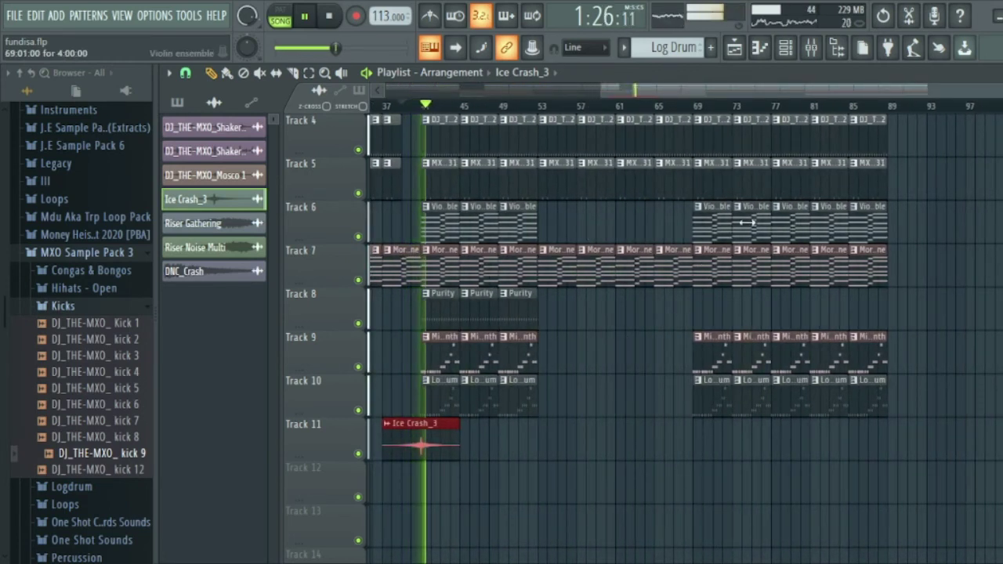
drag(619, 92, 277, 101)
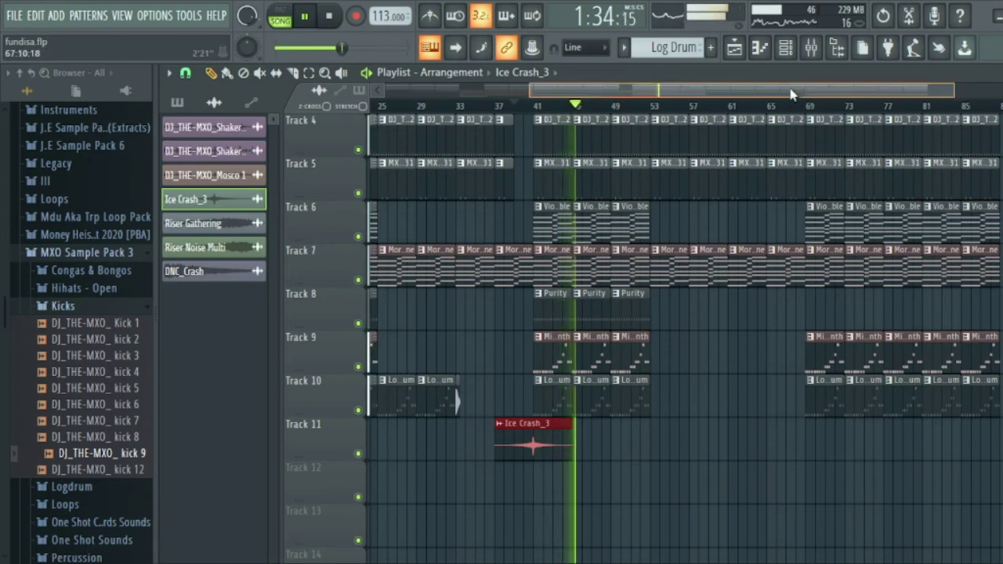
drag(650, 93, 580, 93)
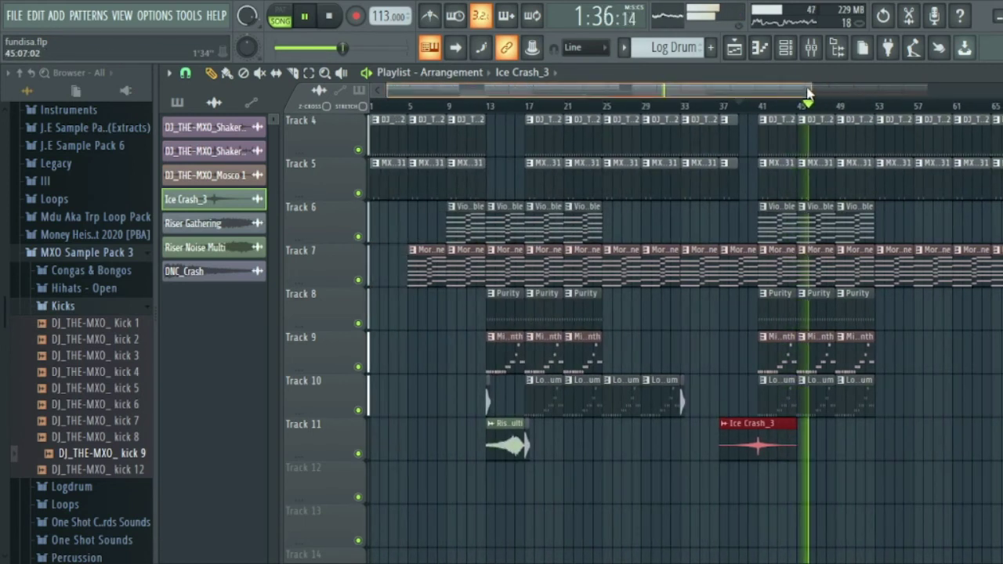
drag(813, 93, 929, 94)
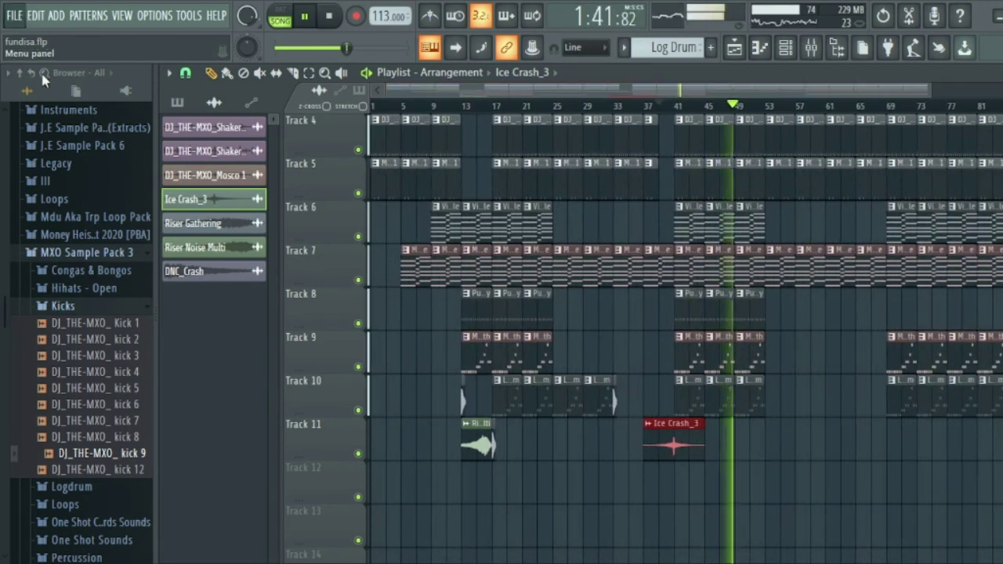
key(ctrl+s)
- Examine the notes of the Violin ensemble pattern in the piano roll and return to the playlist
drag(752, 90, 807, 94)
click(658, 228)
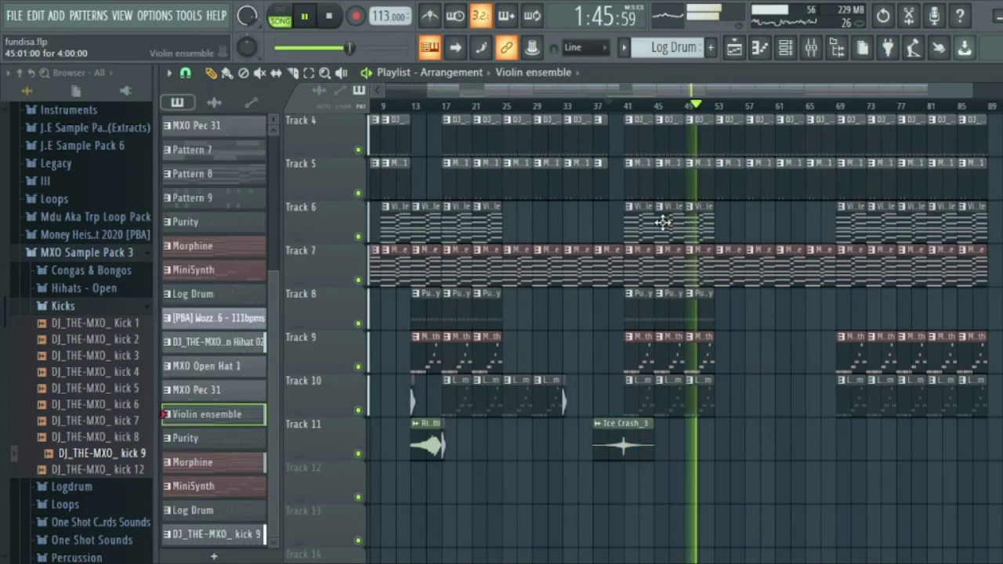
double_click(649, 233)
drag(665, 116, 420, 106)
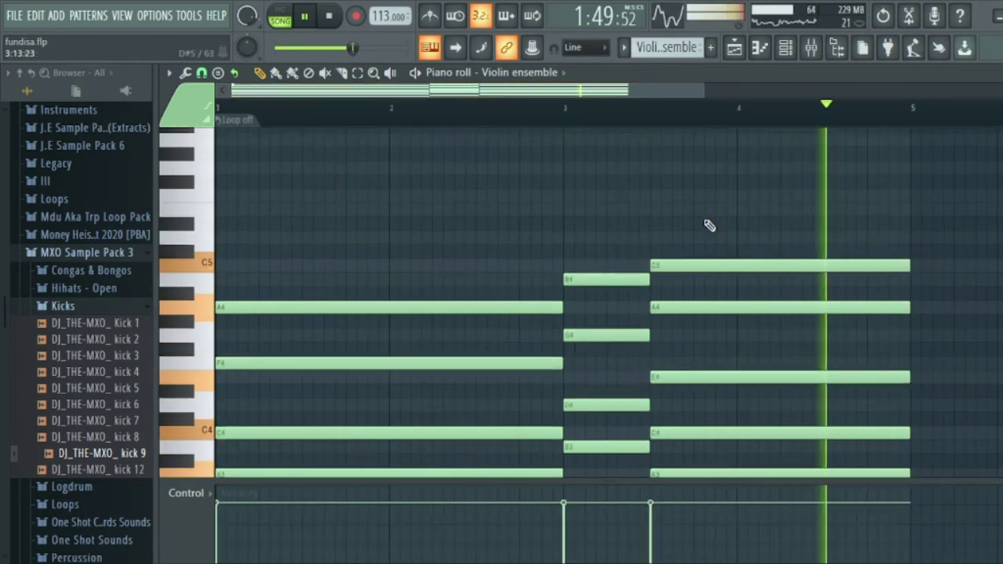
scroll(709, 226, down, 5)
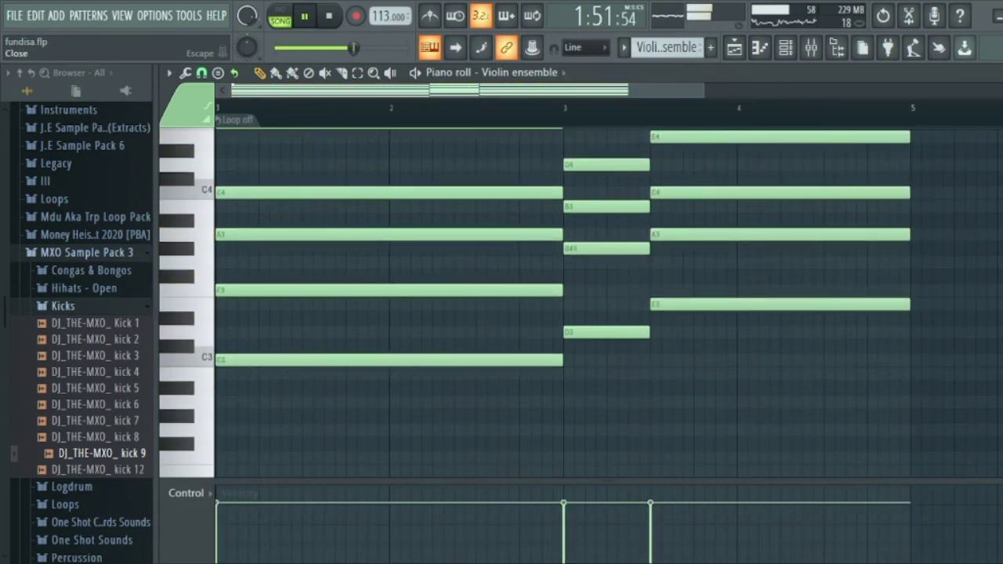
key(Escape)
key(Escape)
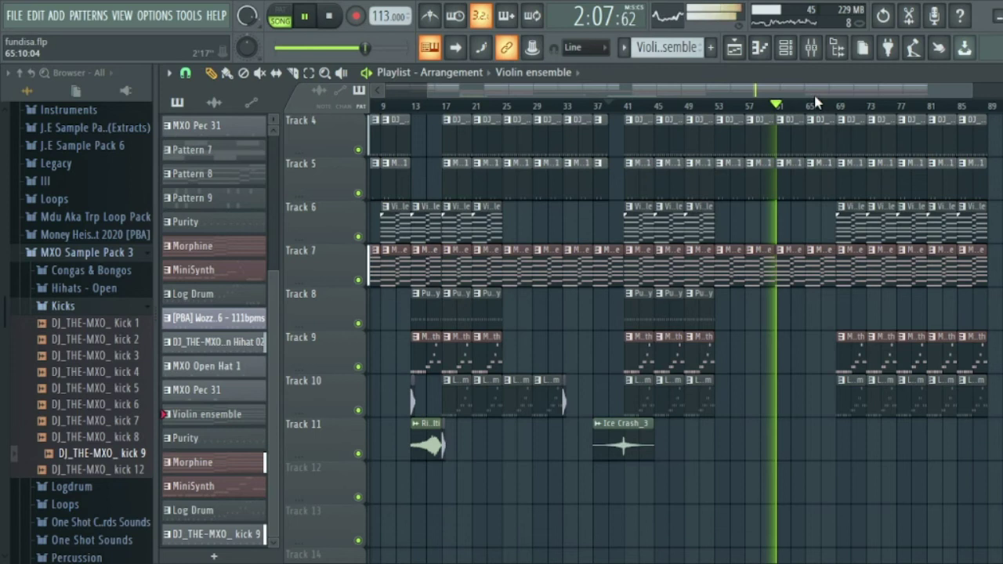
- Review the full arrangement, stop playback and set the playhead at about bar 61
drag(526, 83, 484, 80)
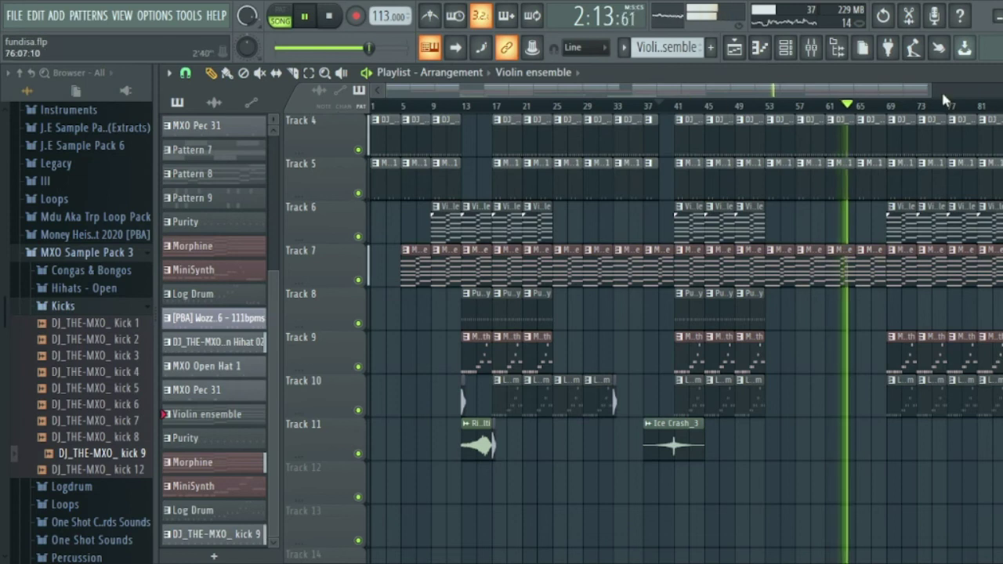
mouse_move(930, 89)
mouse_down()
mouse_move(944, 91)
mouse_move(931, 91)
mouse_up()
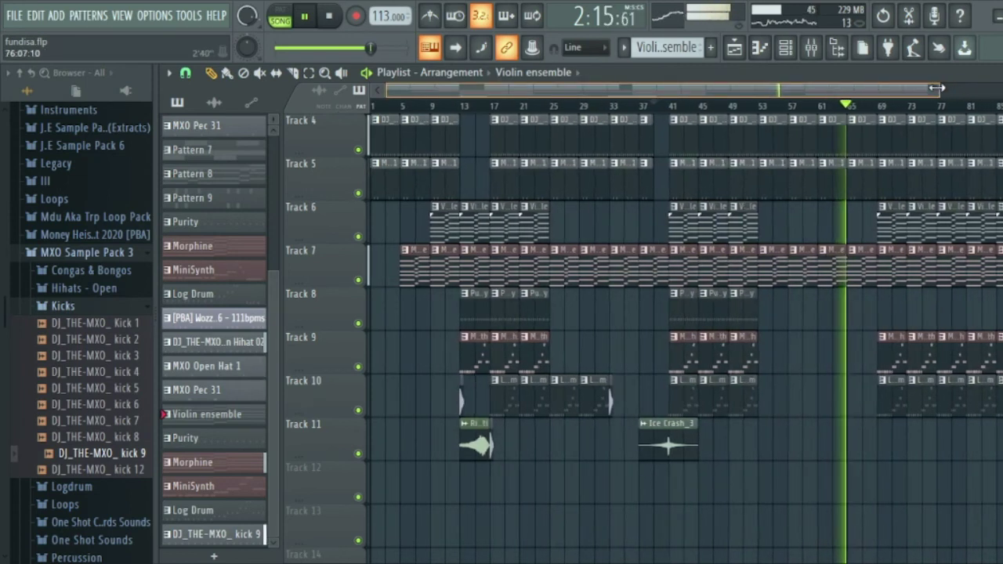
scroll(936, 161, up, 2)
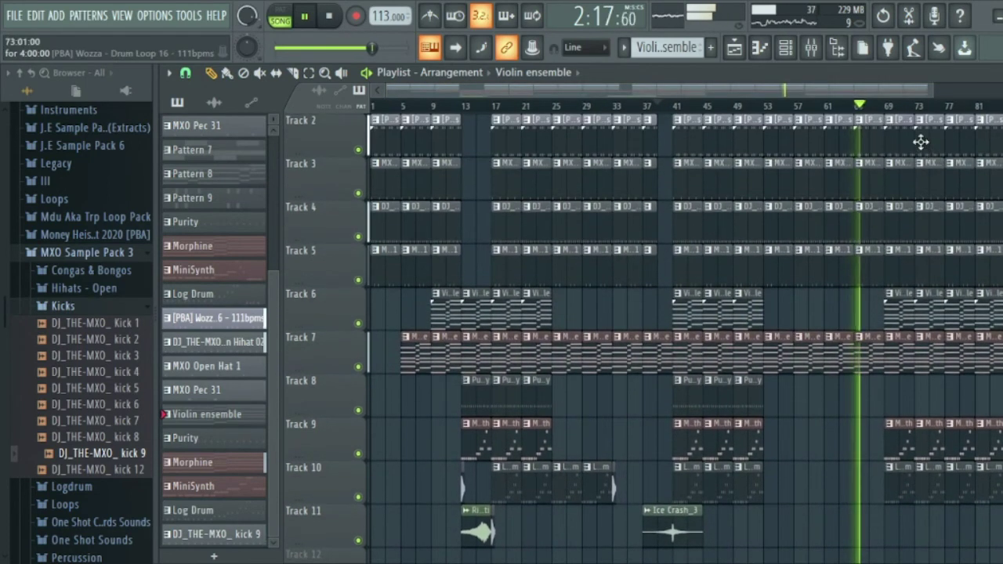
click(304, 17)
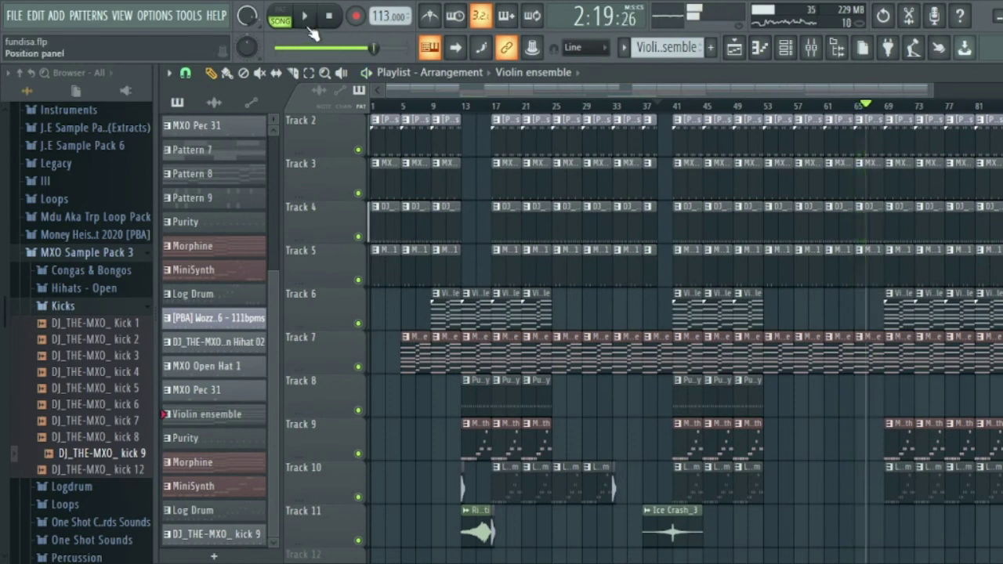
click(826, 108)
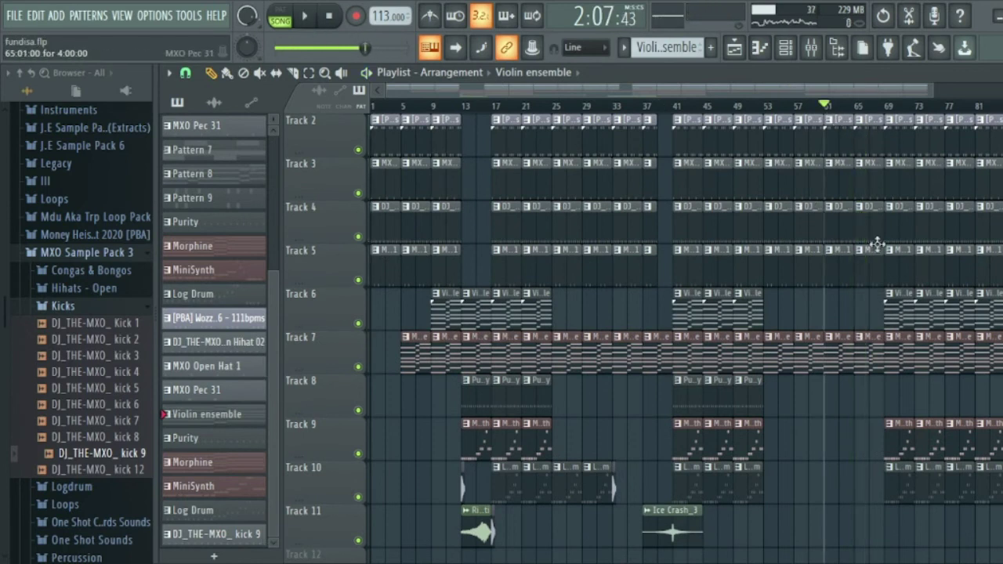
- Delete the clips on Tracks 1 to 5 between bars 61 and 69, and set the playhead just before bar 61
scroll(869, 205, up, 1)
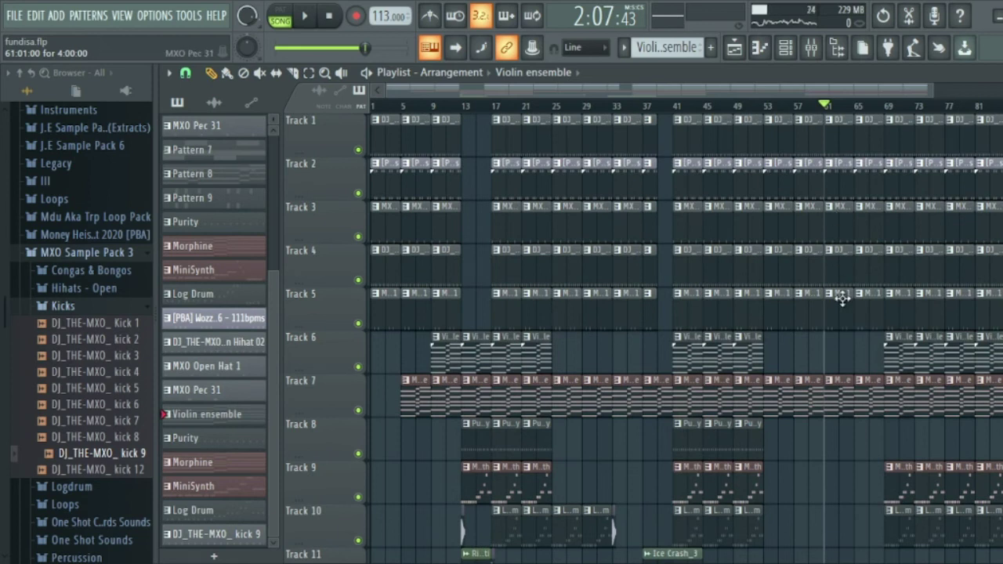
mouse_move(848, 324)
mouse_down()
mouse_move(862, 139)
mouse_move(880, 258)
mouse_move(832, 296)
mouse_up()
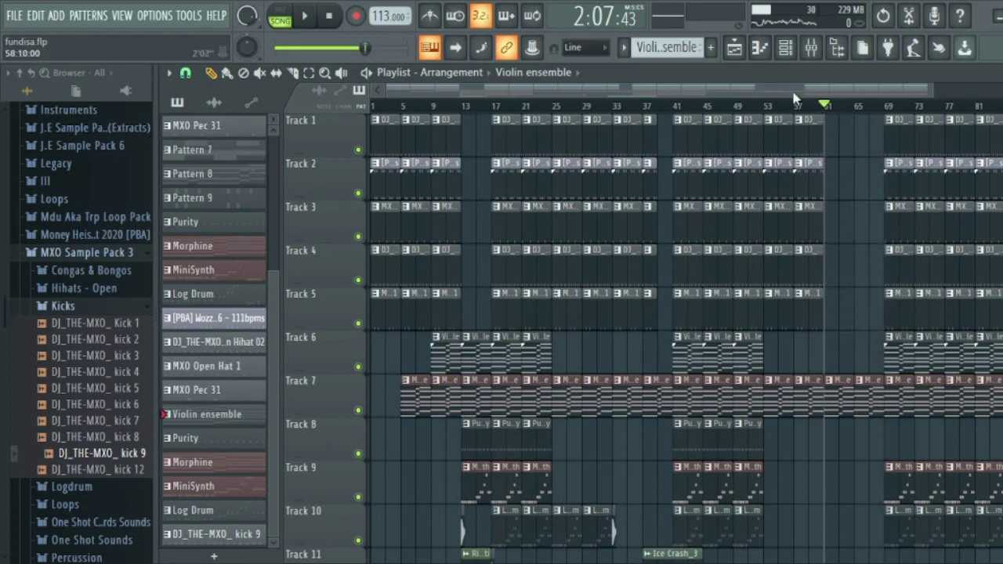
drag(825, 111, 816, 107)
- Place a DNC_Crash clip at bar 61 on Track 8, and play the song across that transition
scroll(683, 420, down, 4)
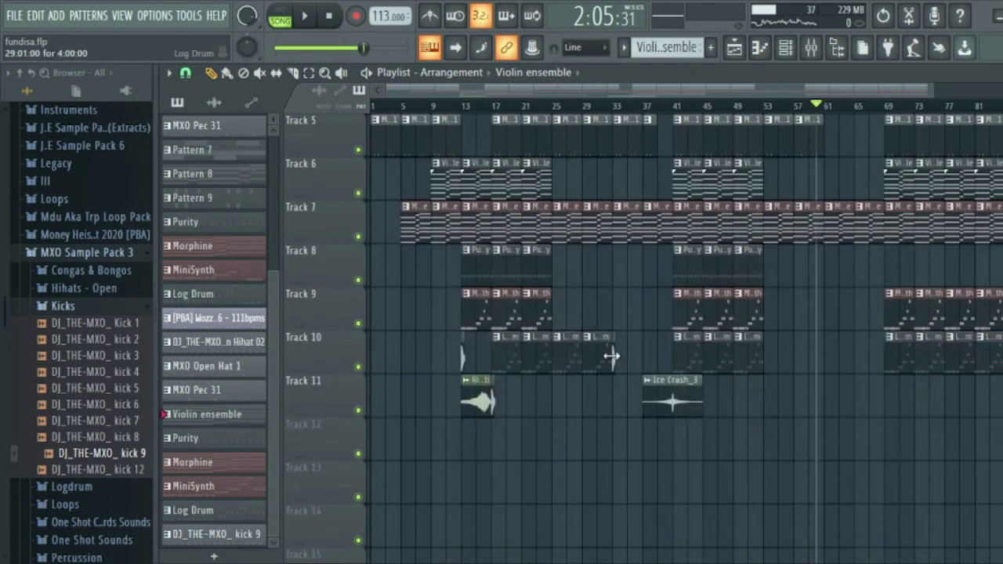
click(611, 356)
click(826, 269)
click(522, 72)
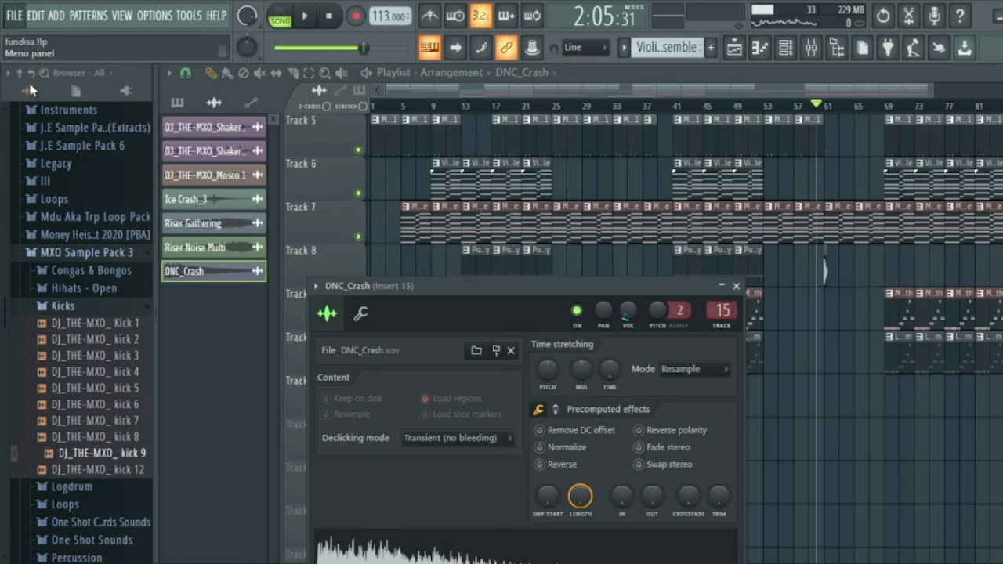
click(301, 21)
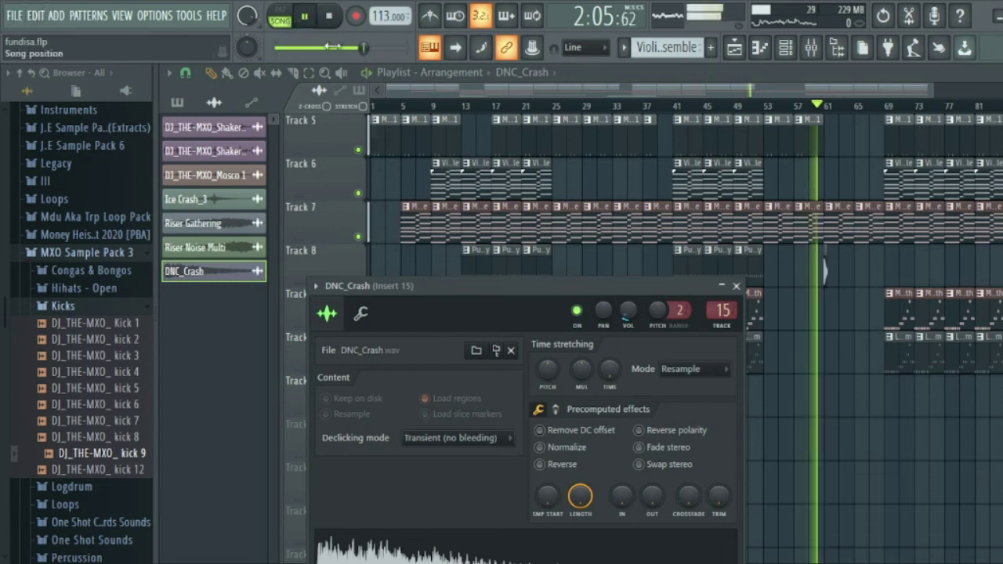
click(737, 285)
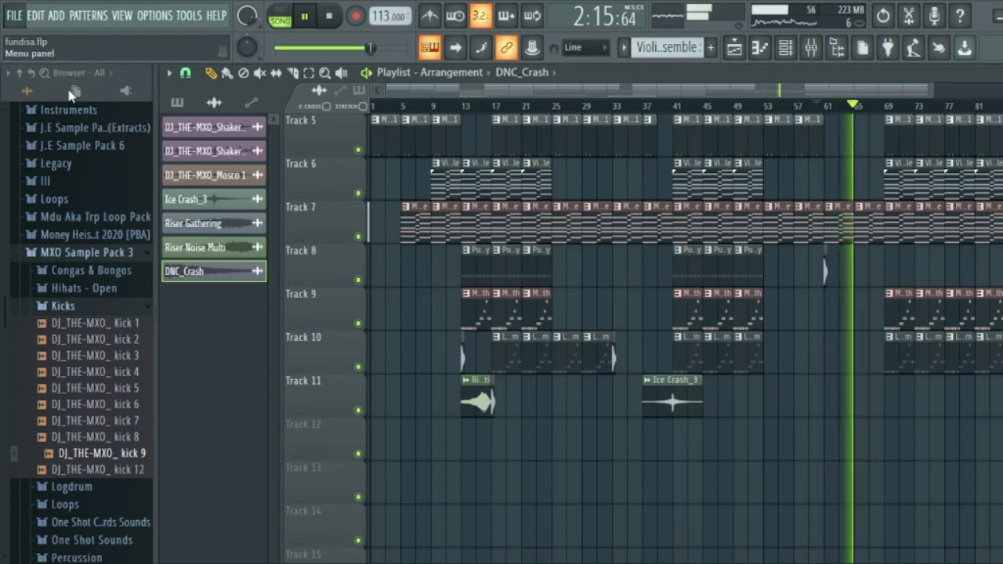
- Place a Riser Noise Multi clip at bar 65 on Track 11, add a DNC_Crash clip at bar 69, and save the project
click(479, 406)
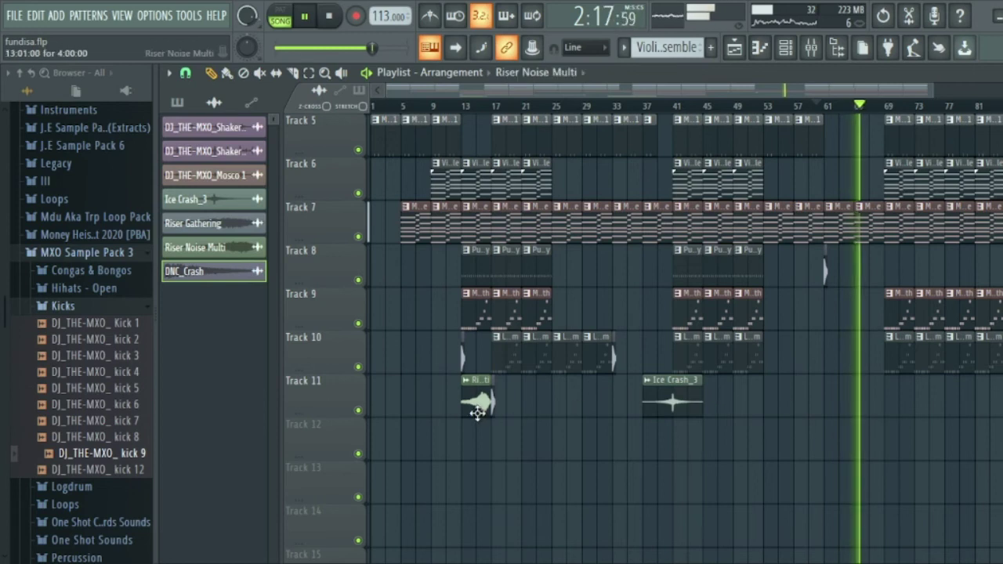
click(862, 403)
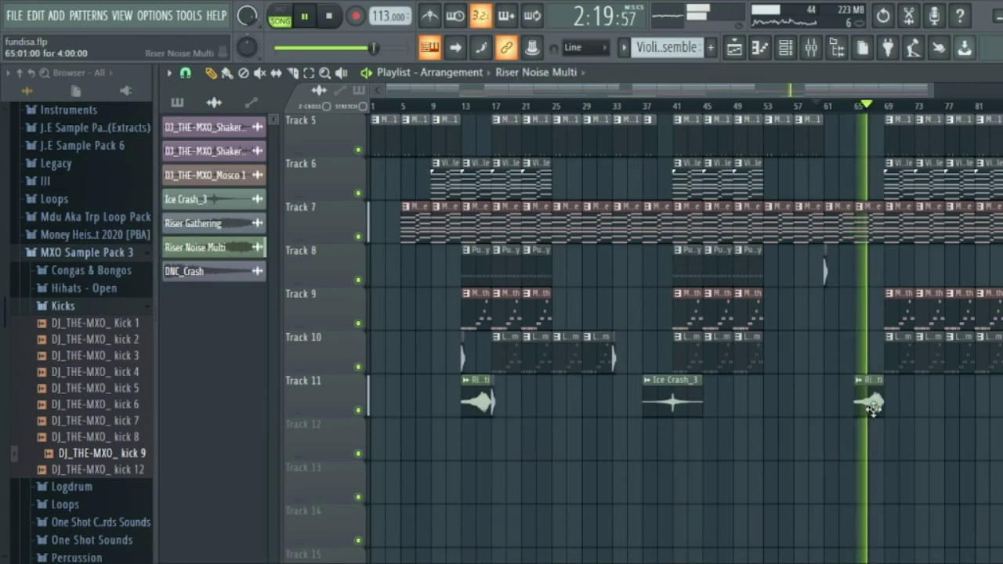
click(616, 360)
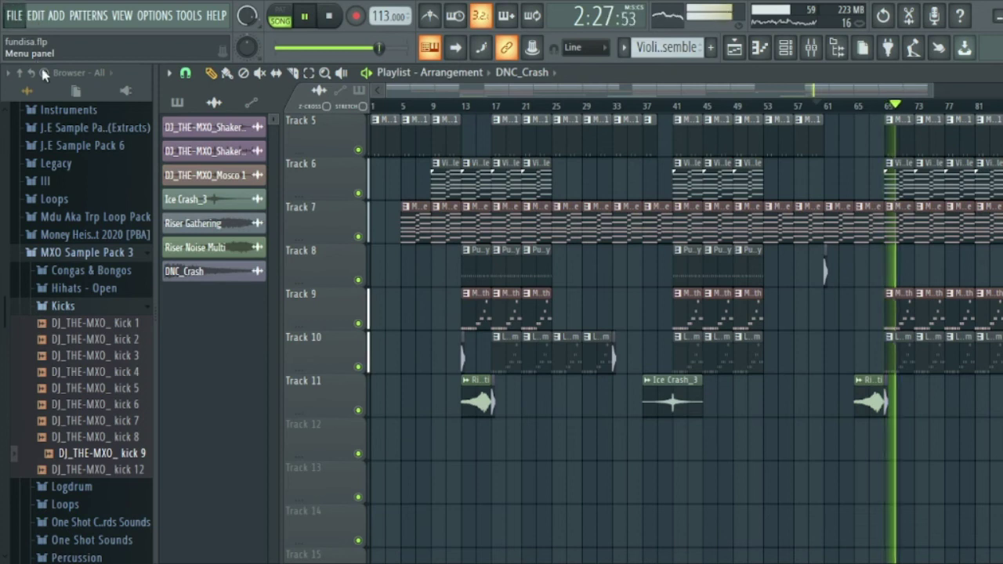
key(ctrl+s)
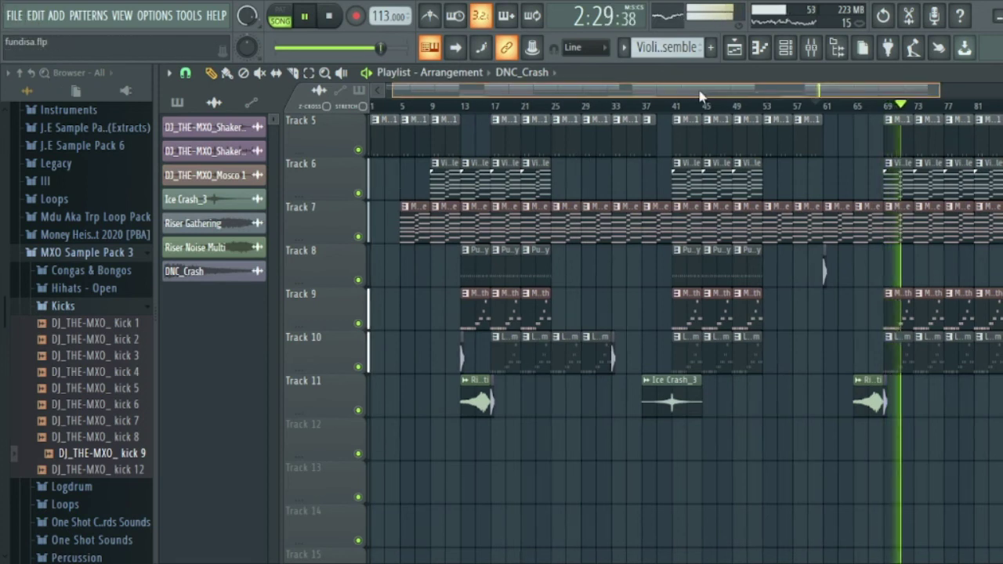
- Review the whole arrangement through its last section during playback, and stop the song
drag(706, 91, 788, 92)
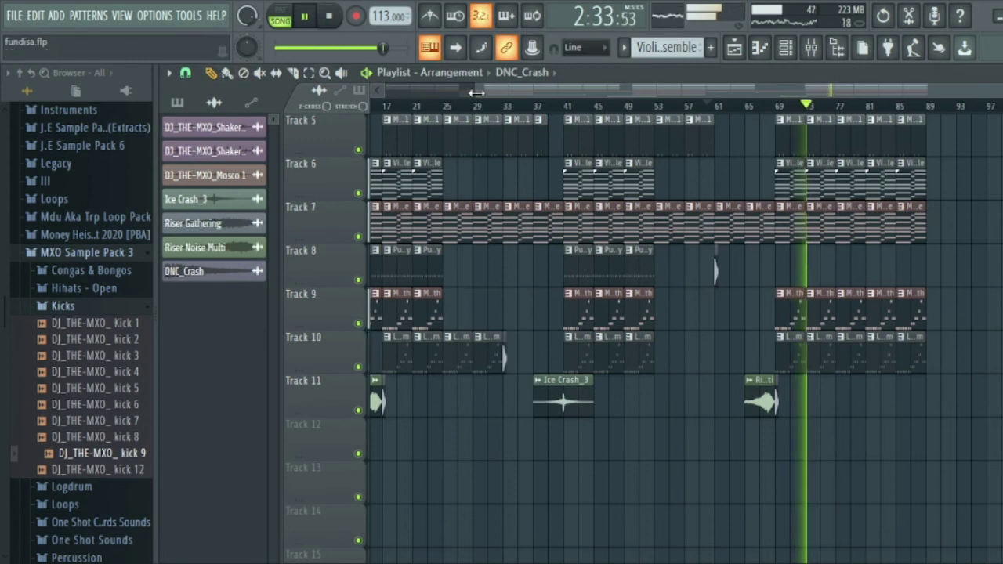
drag(458, 91, 369, 102)
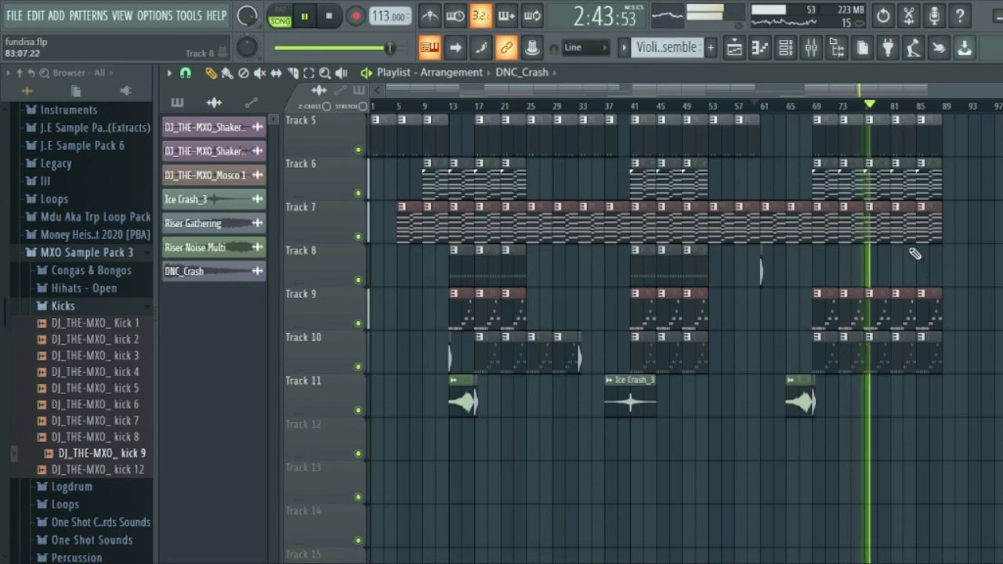
scroll(893, 235, up, 4)
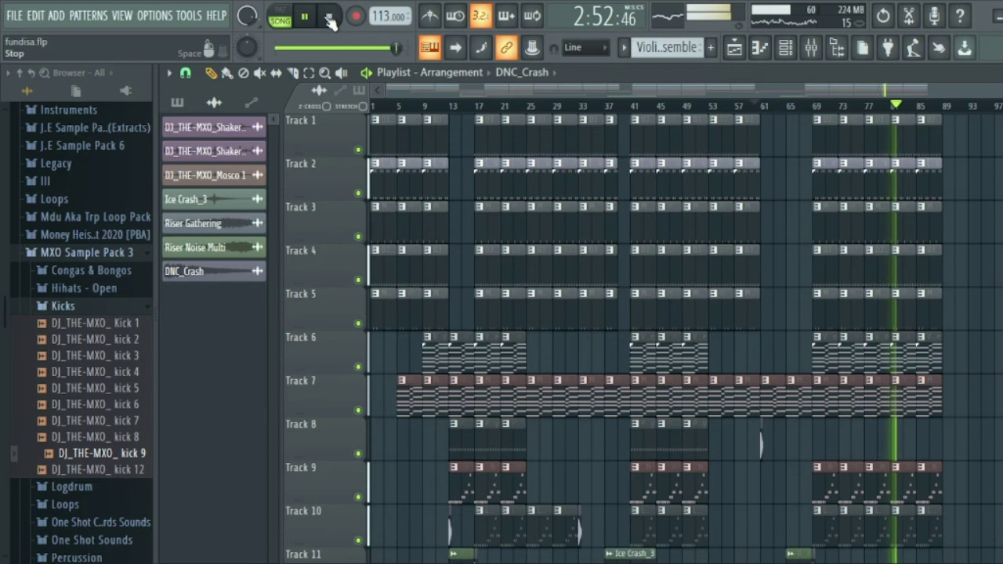
click(329, 16)
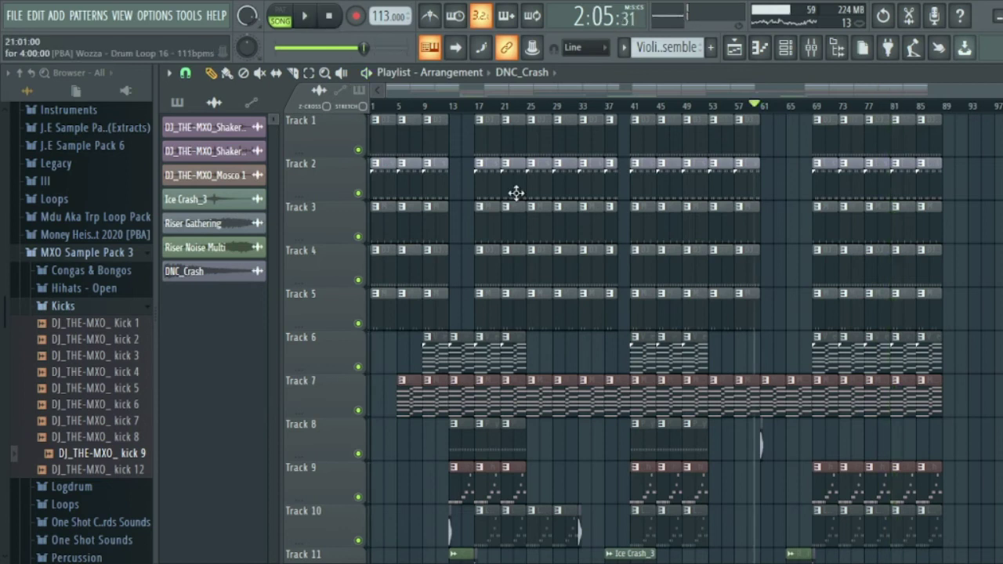
- Select all channels in the channel rack except the two shakers, MiniSynth and Log Drum
click(811, 47)
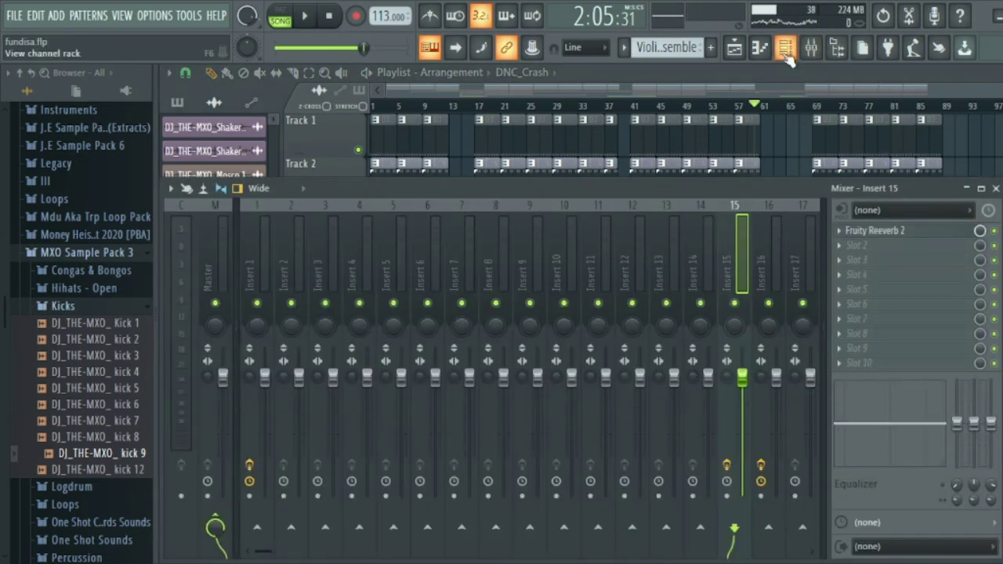
click(786, 50)
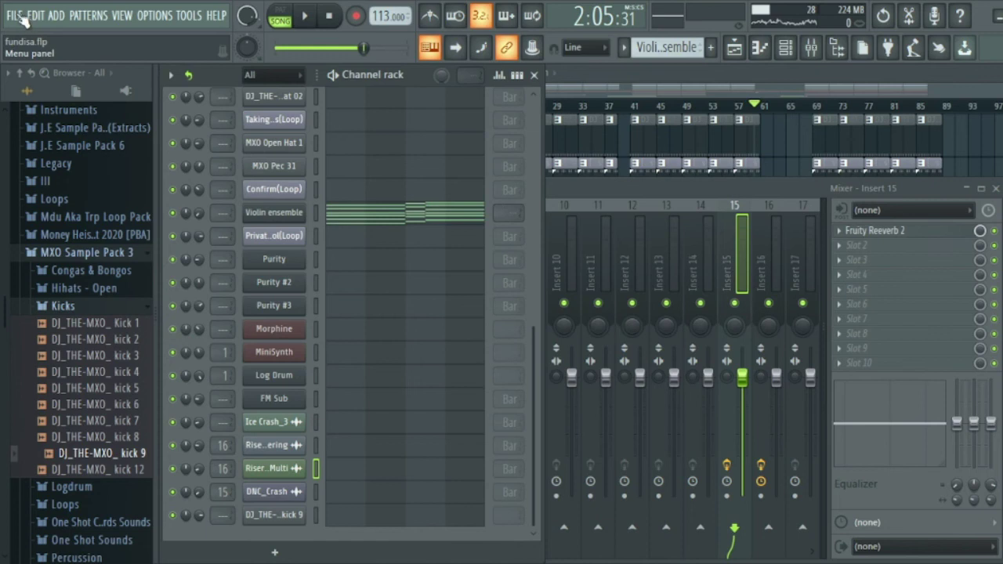
scroll(402, 306, up, 5)
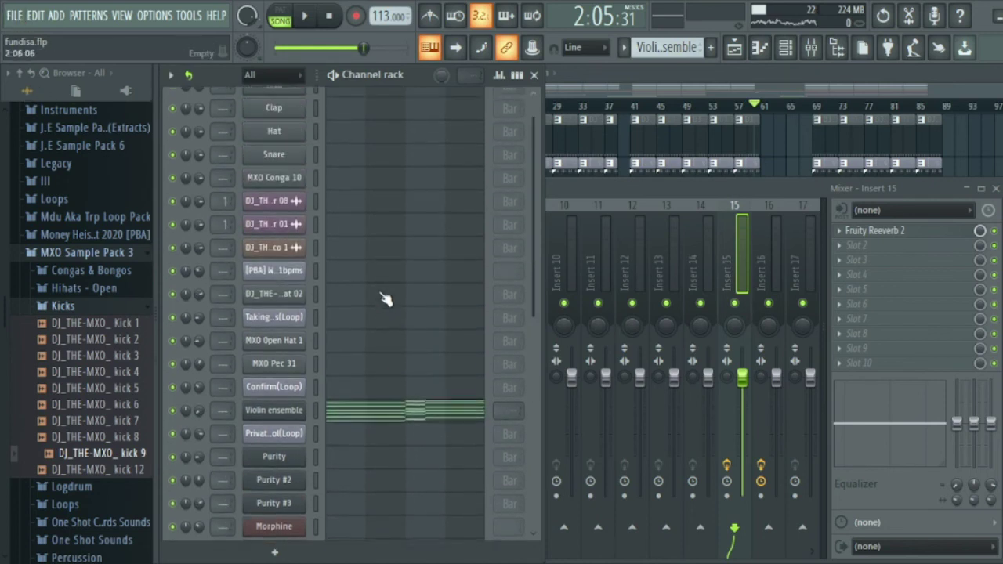
right_click(316, 130)
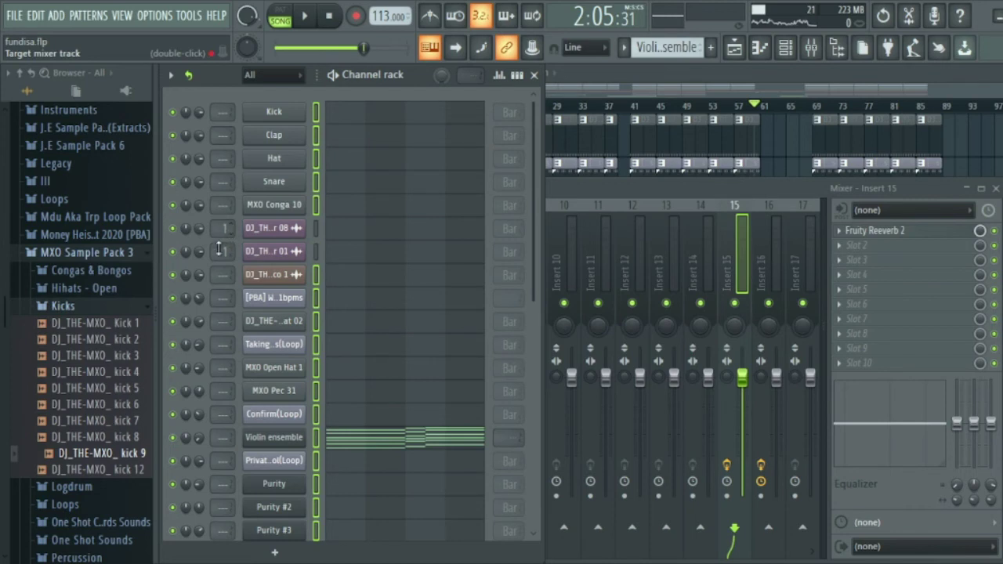
scroll(266, 321, down, 4)
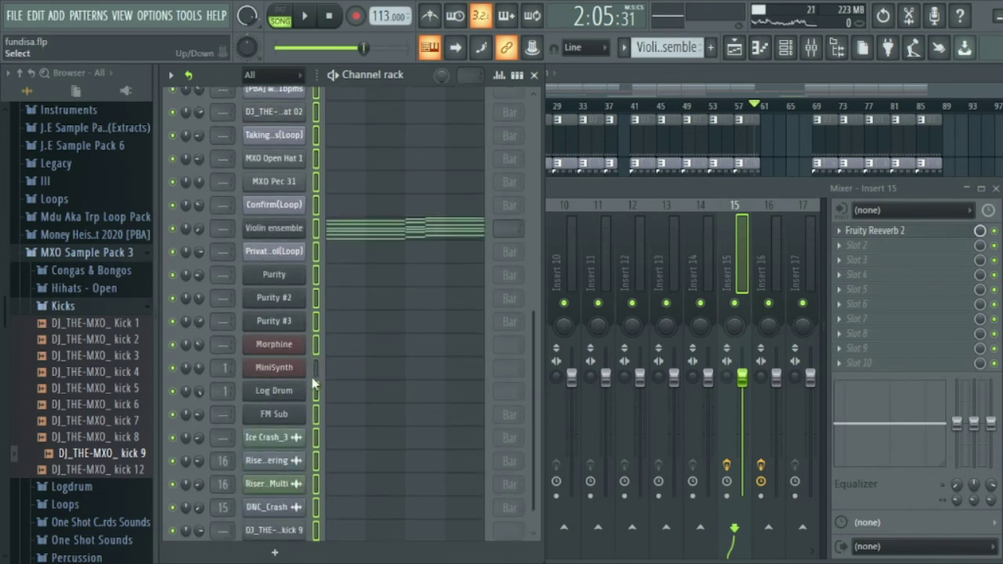
scroll(309, 406, down, 1)
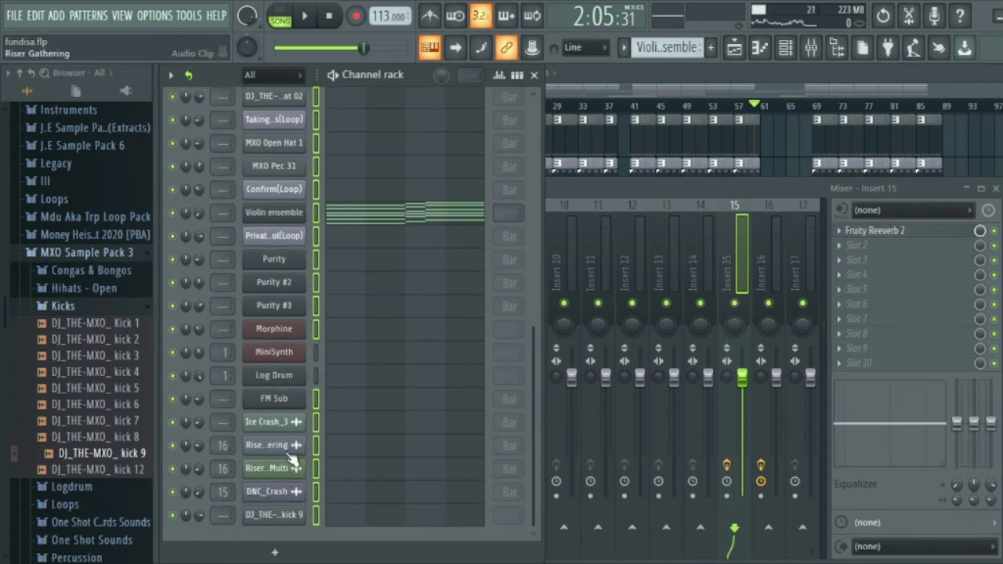
- Link the selected channels to consecutive mixer tracks starting from Insert 2
click(811, 47)
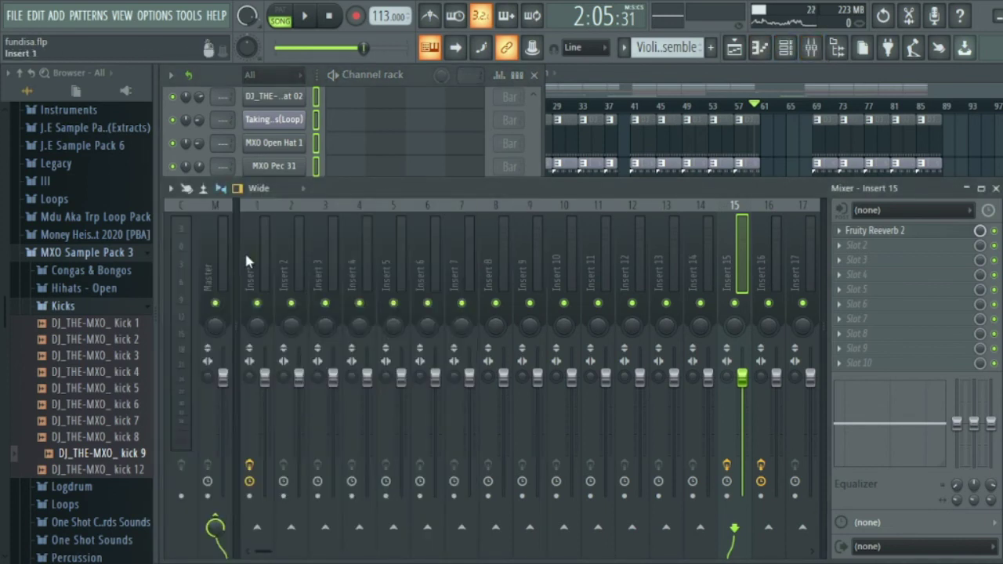
click(295, 273)
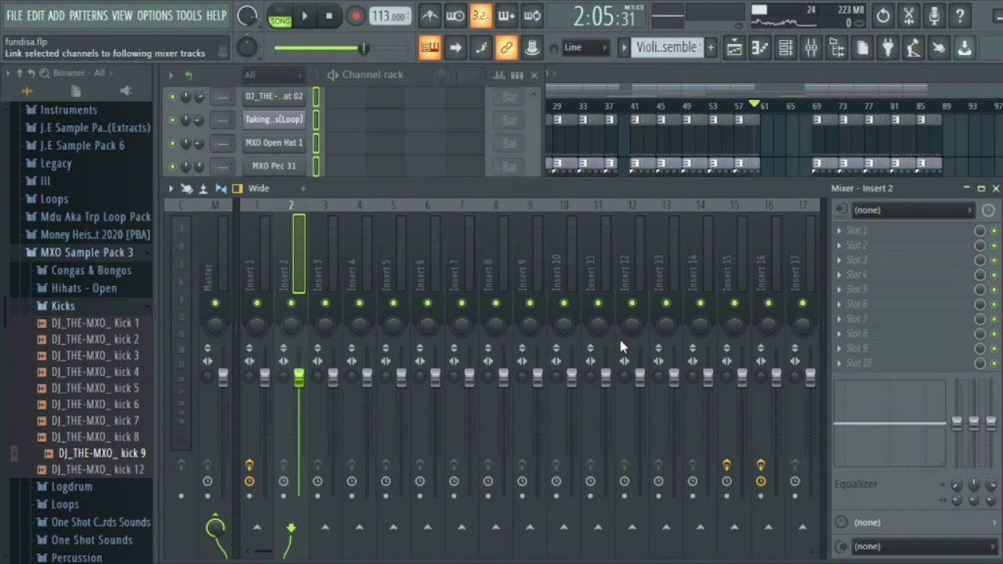
key(ctrl+shift+l)
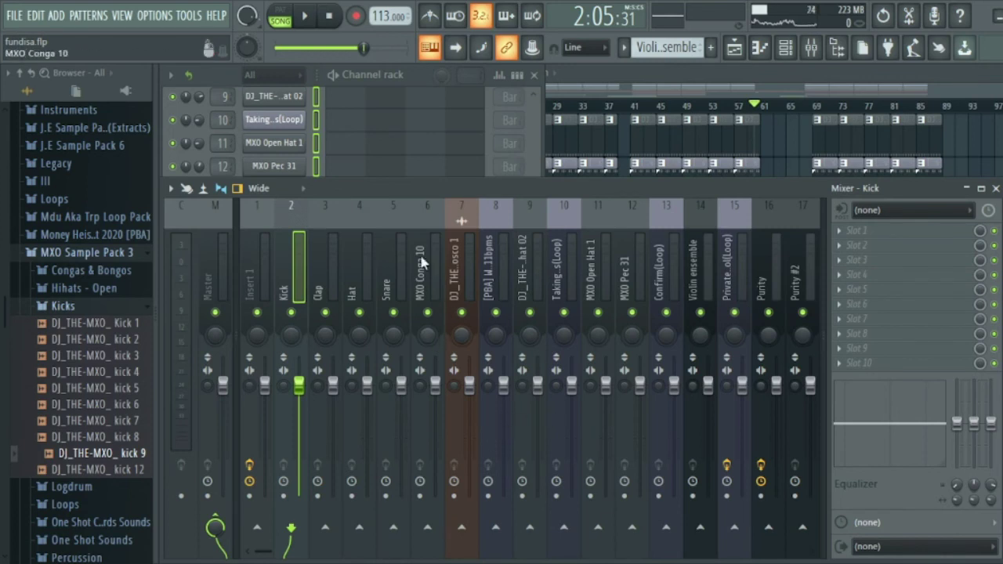
- Check the channels' mixer track assignments in the channel rack and mixer, and save the project
click(995, 189)
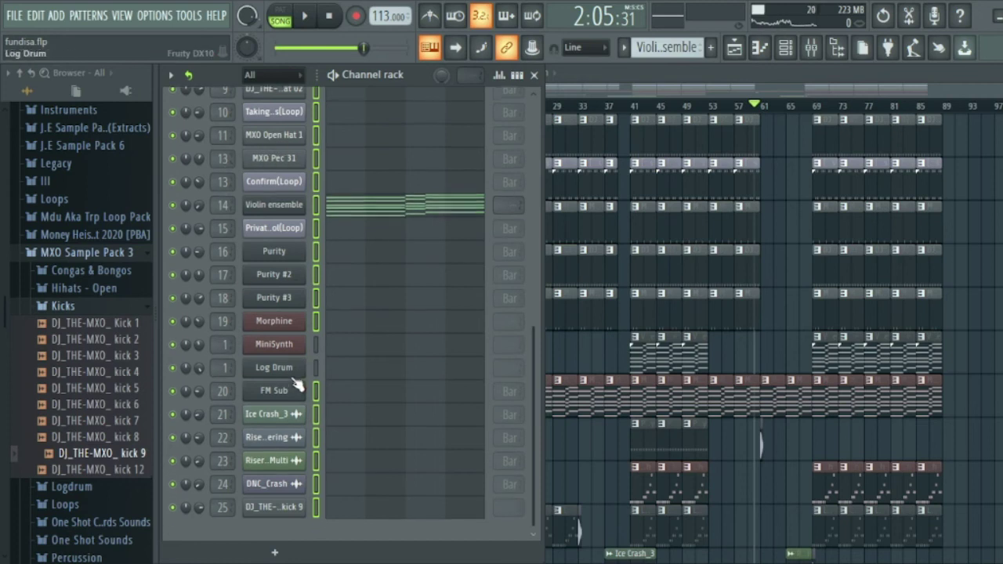
scroll(259, 313, up, 5)
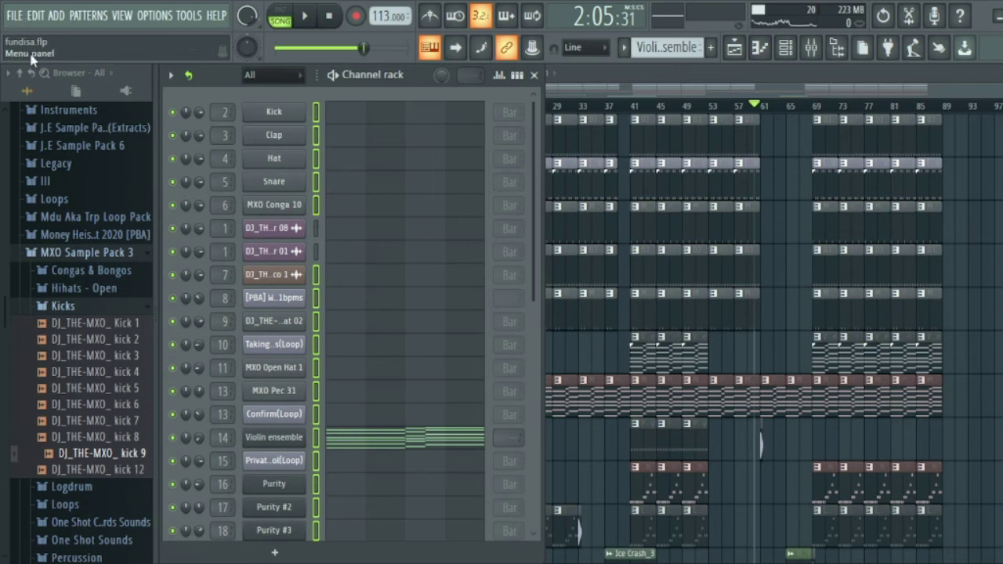
key(ctrl+s)
click(813, 47)
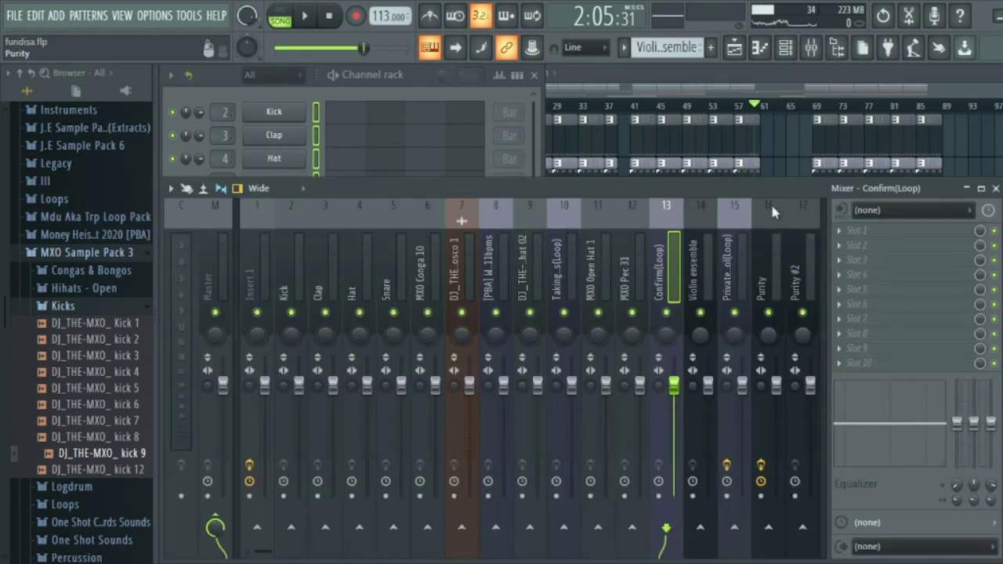
click(995, 188)
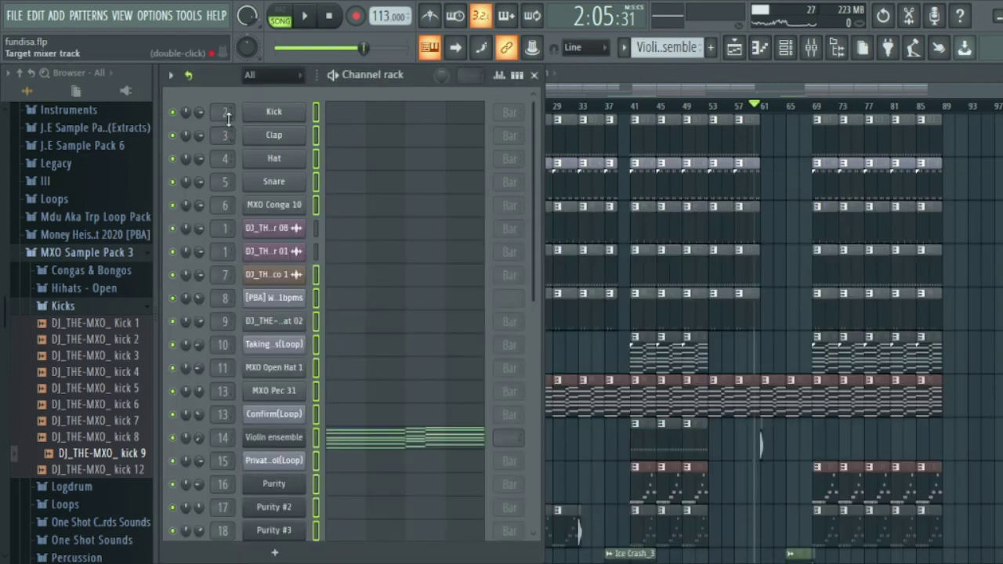
- Turn up the channel volumes of the linked channels in the channel rack
scroll(250, 99, down, 10)
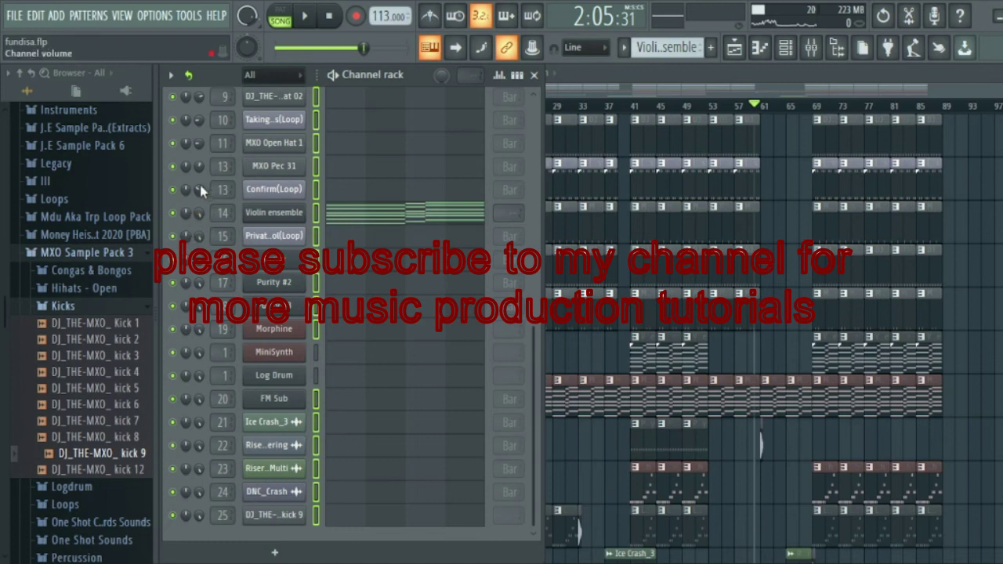
click(199, 212)
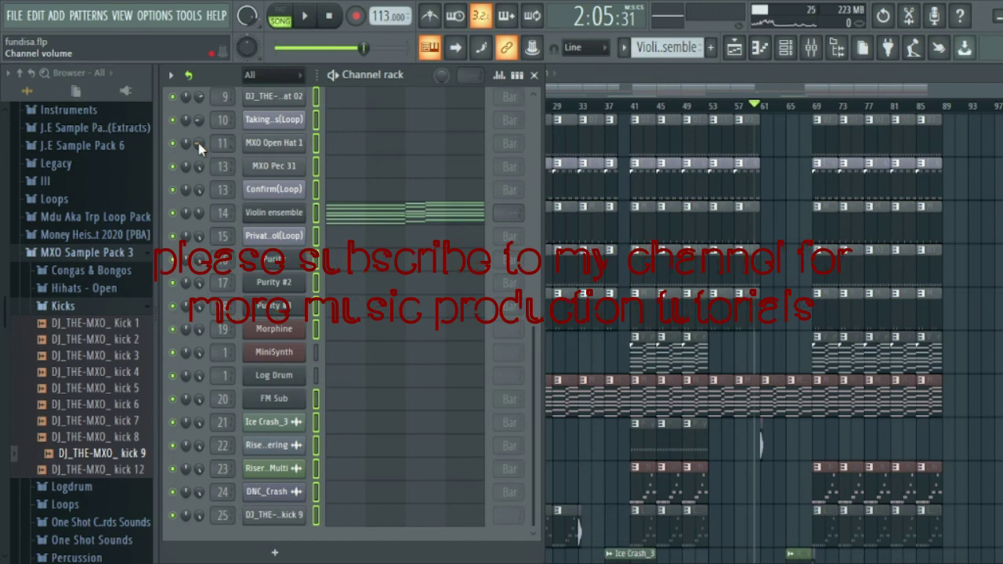
scroll(187, 142, up, 3)
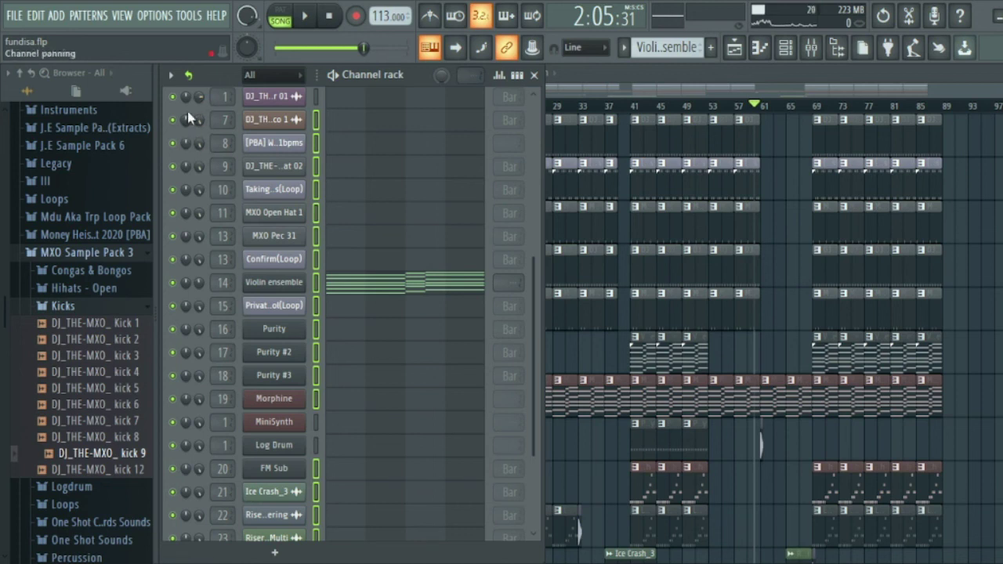
- Select all the mixer insert tracks from Insert 1 onward and lower their faders together to 0% (-INF dB)
click(811, 47)
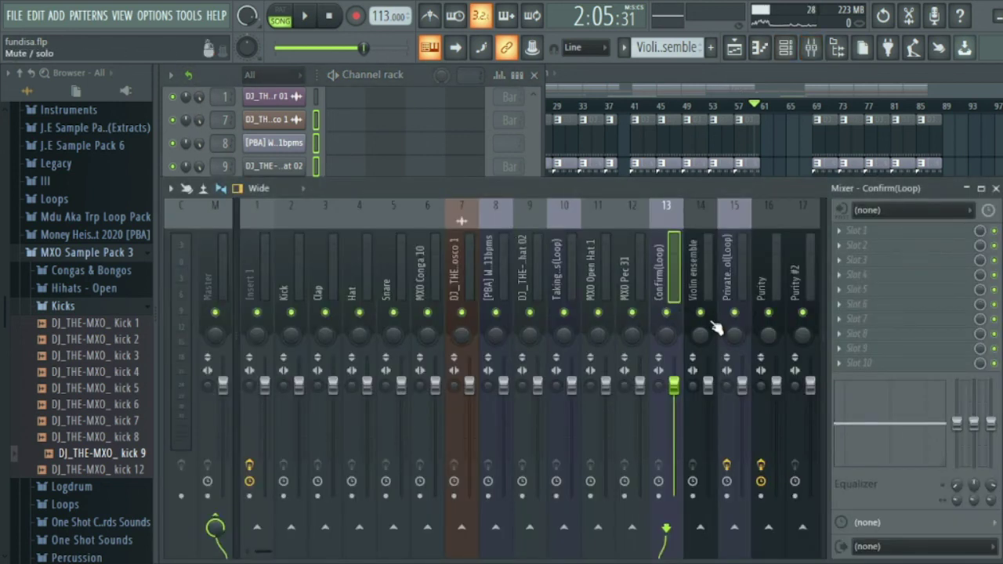
drag(735, 274, 139, 264)
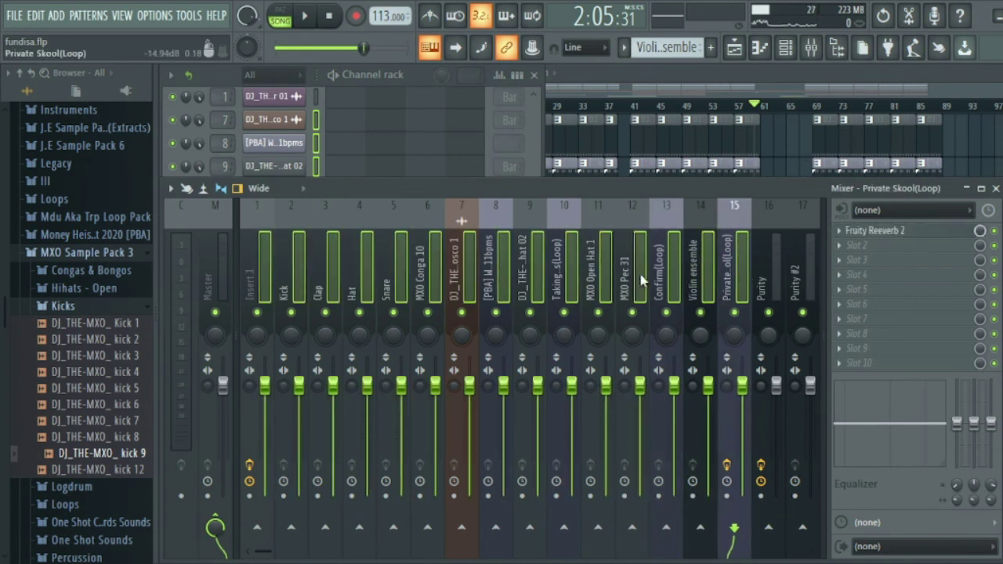
scroll(641, 279, right, 5)
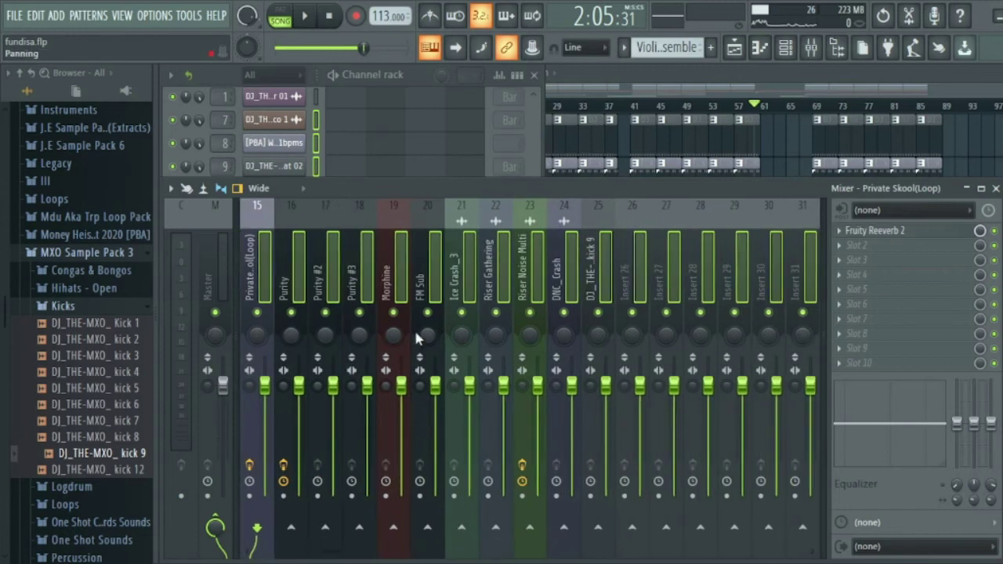
drag(341, 395, 341, 501)
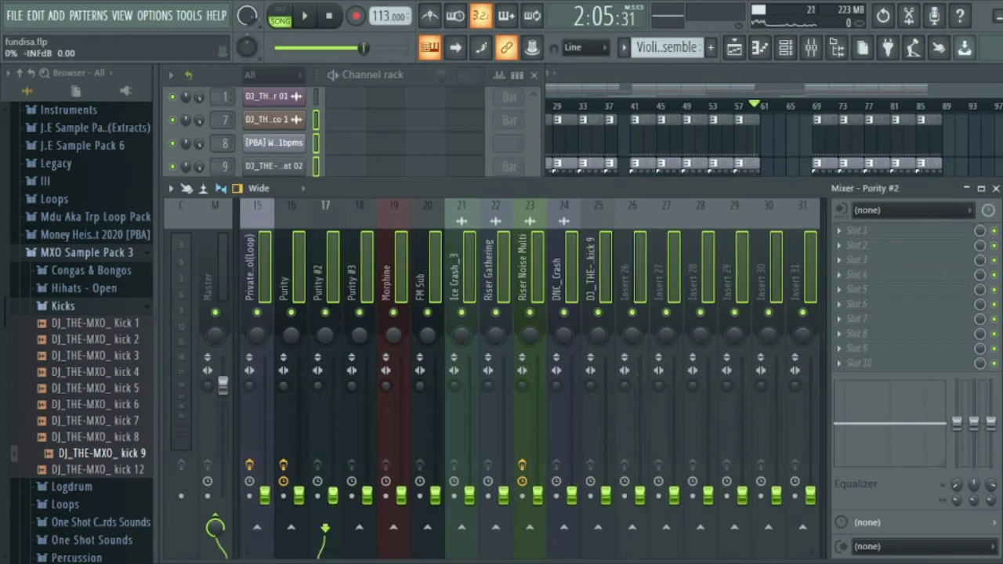
- Move the mixer selection back from the Purity #2 track to the Hat track alone
key(Left)
key(Left)
key(Left)
key(Left)
key(Left)
key(Left)
key(Left)
key(Left)
key(Left)
key(Left)
key(Left)
key(Left)
key(Left)
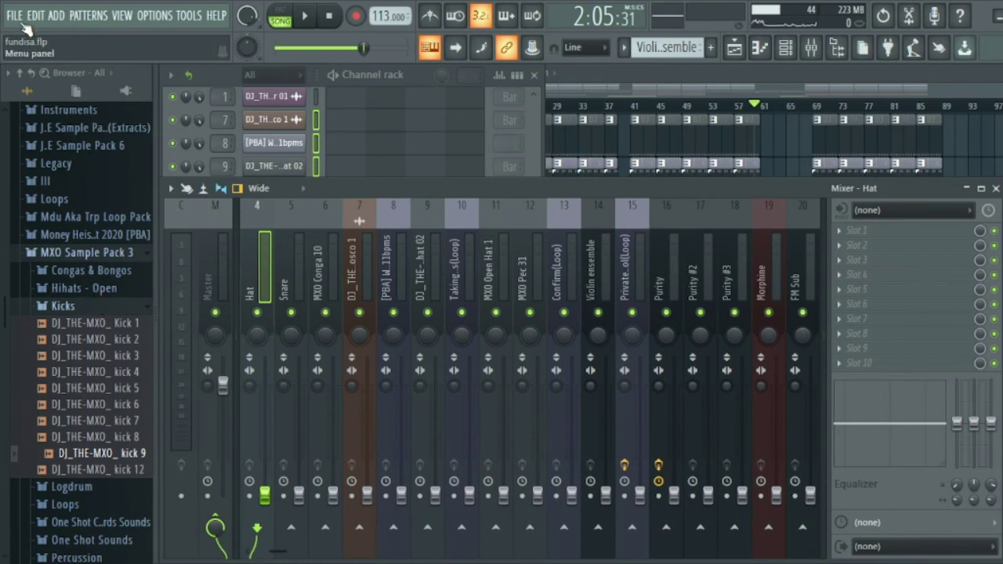
- Save the project, select bars 41 to 53 in the playlist as the loop range, and reopen the mixer over it
key(ctrl+s)
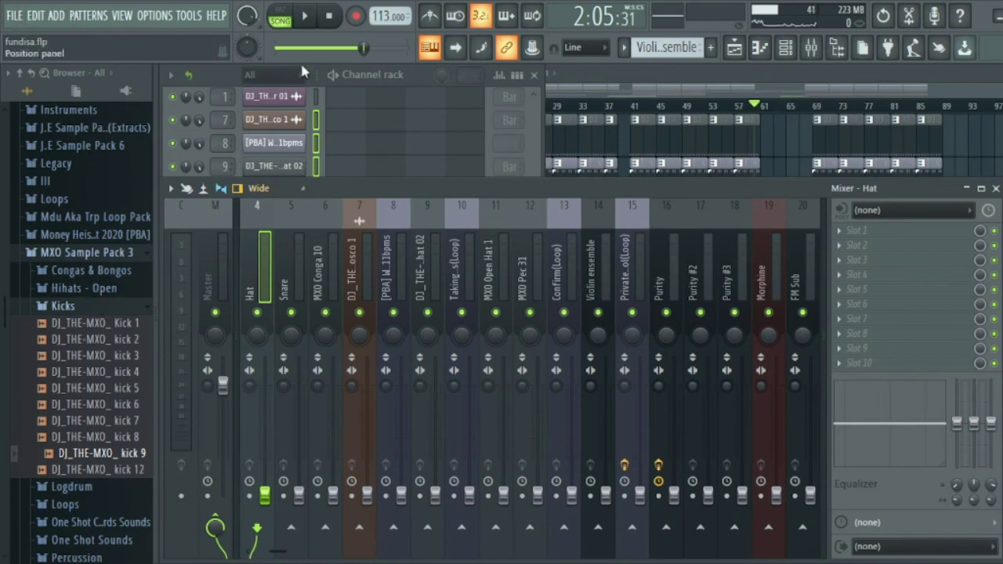
click(697, 96)
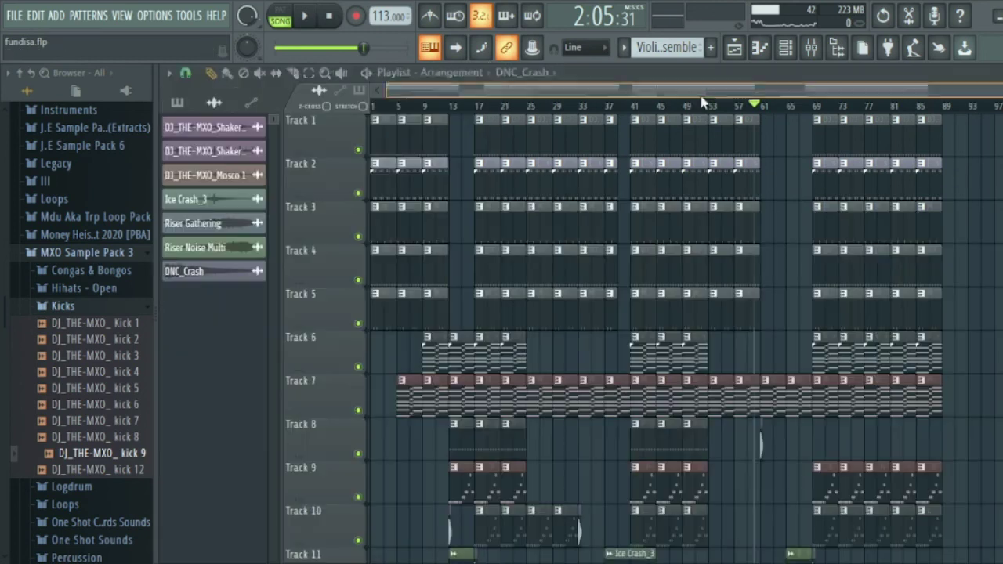
drag(638, 112, 711, 129)
click(812, 51)
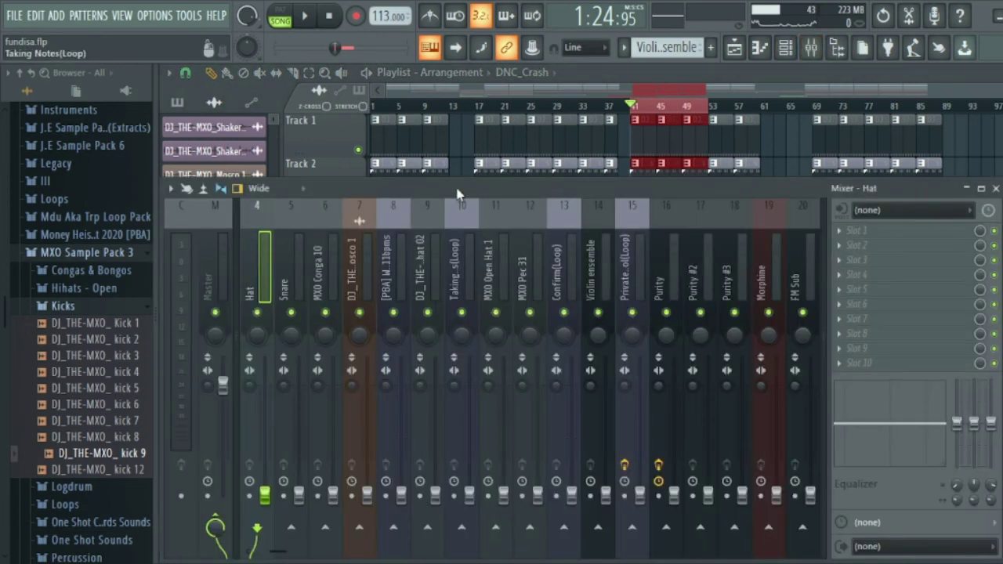
drag(614, 200, 658, 157)
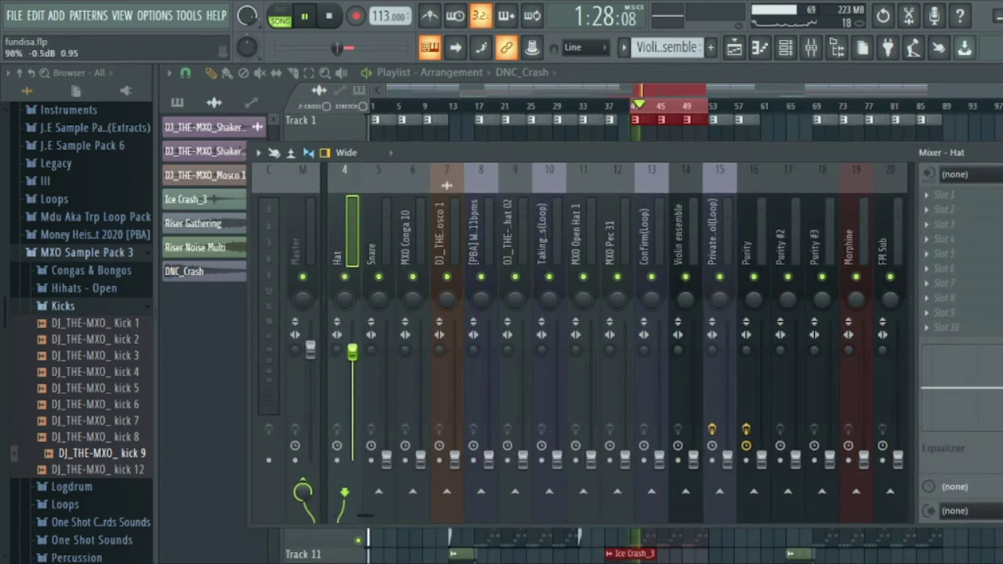
- During loop playback, raise the Snare through Taking Notes(Loop) faders to about 100% (0.0 dB), and bring up MXO Open Hat 1 and MXO Pec 31
drag(385, 462, 387, 375)
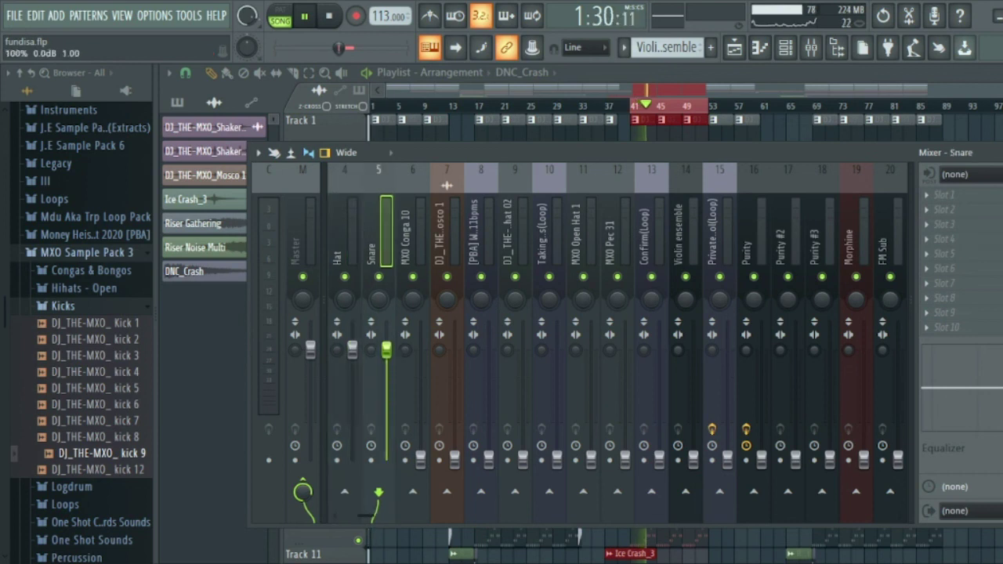
drag(423, 461, 420, 393)
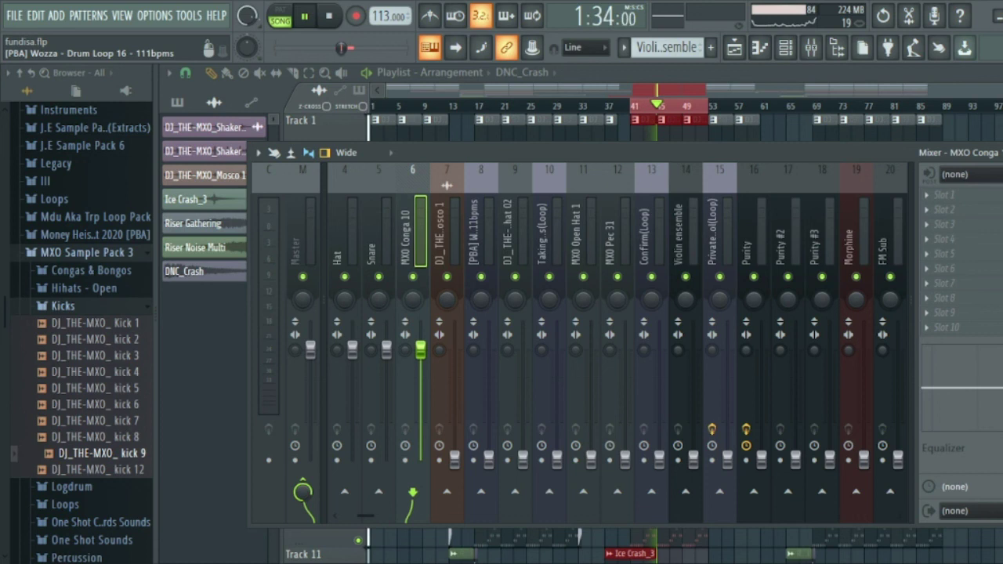
drag(455, 461, 454, 363)
drag(488, 459, 488, 451)
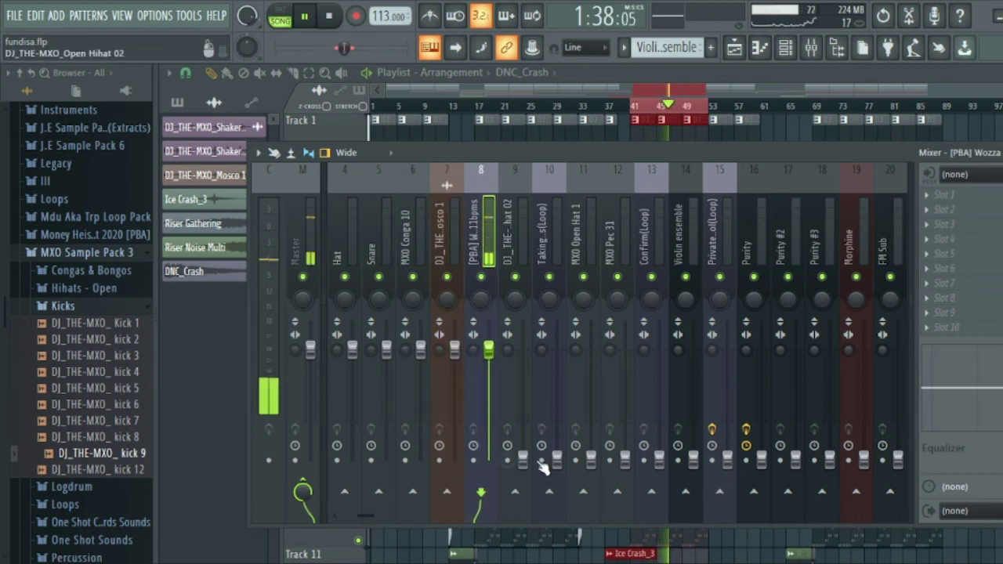
drag(523, 461, 523, 350)
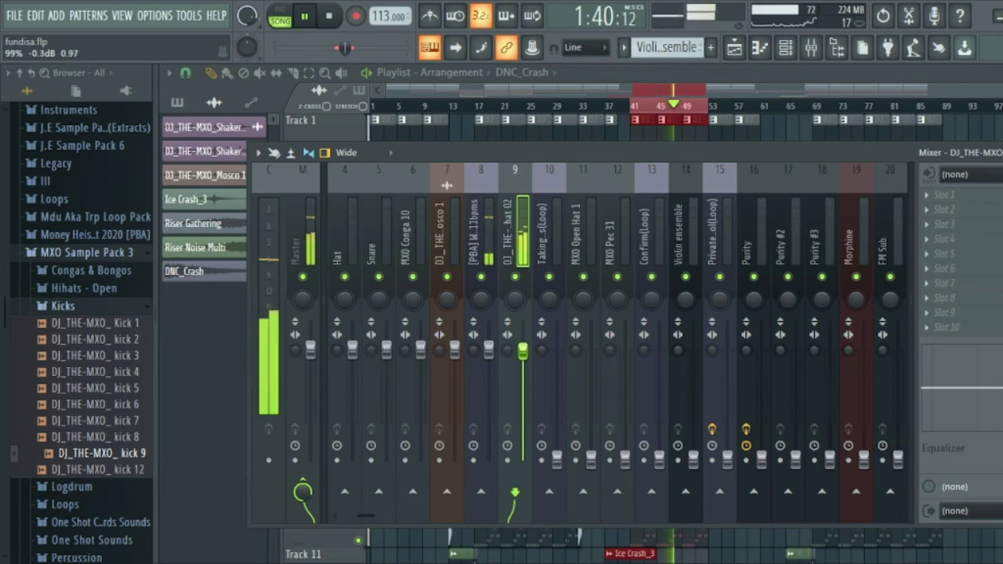
drag(557, 461, 556, 350)
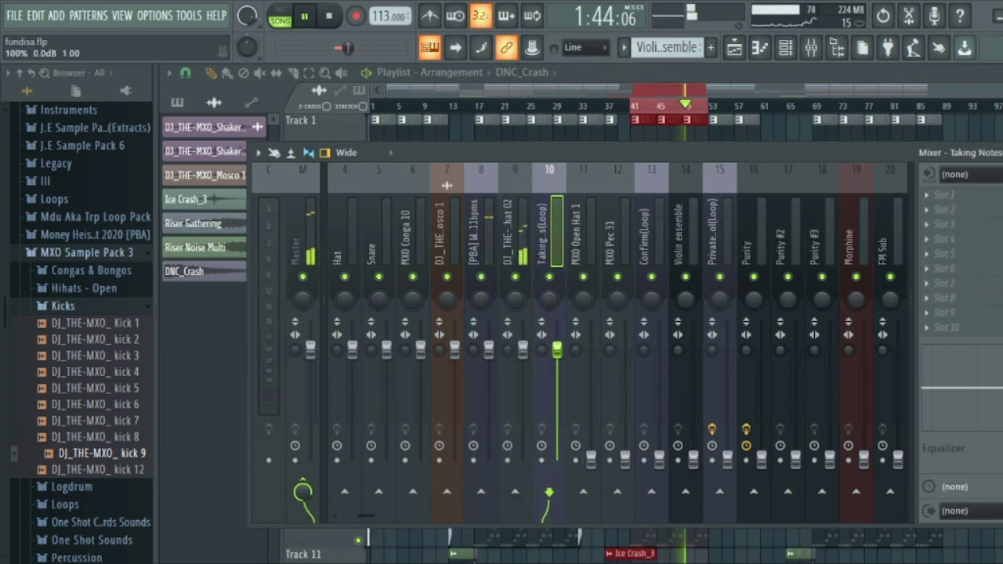
drag(591, 459, 591, 356)
drag(624, 460, 592, 401)
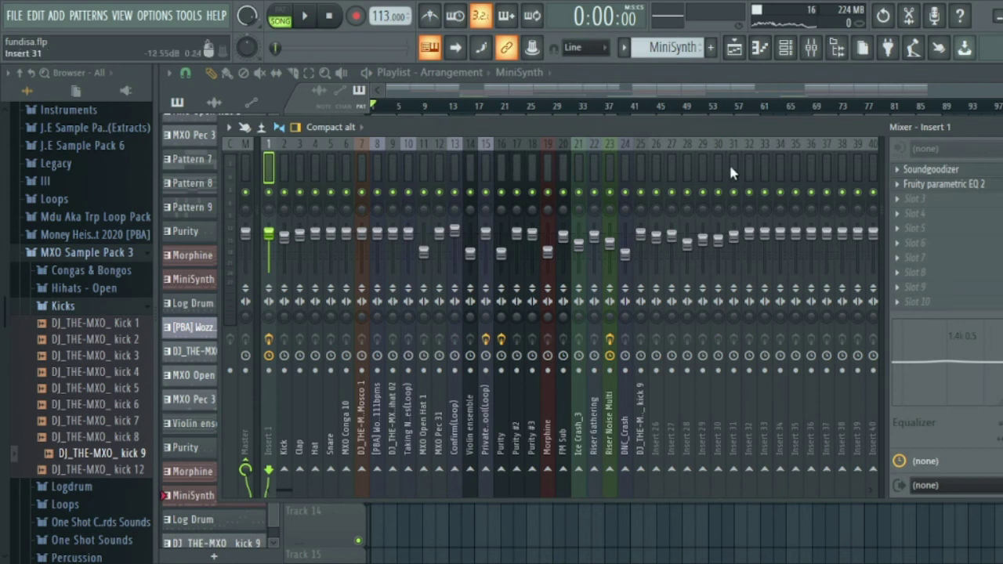
- Switch the mixer layout to Compact 2 and play the song to check the track levels
click(309, 19)
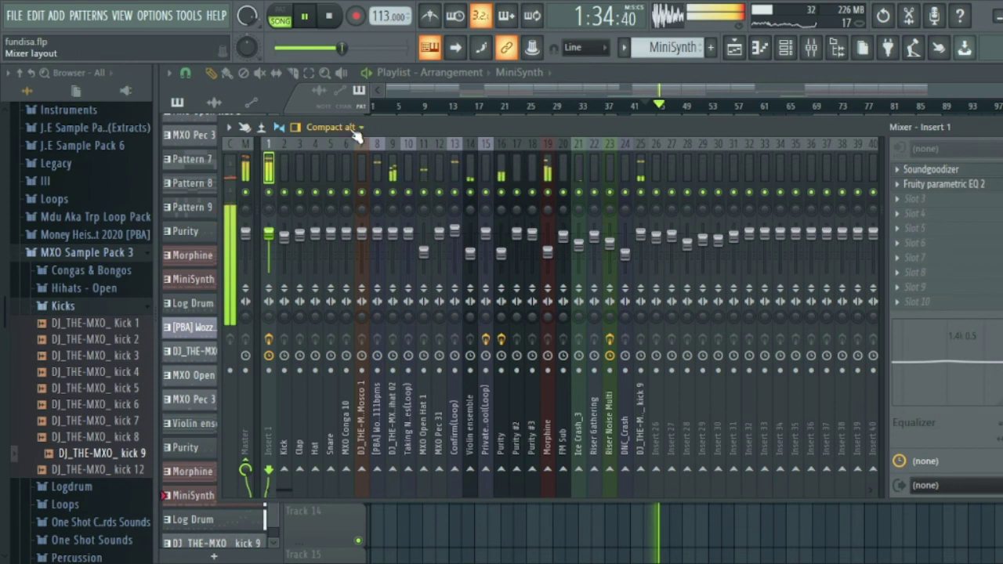
click(340, 158)
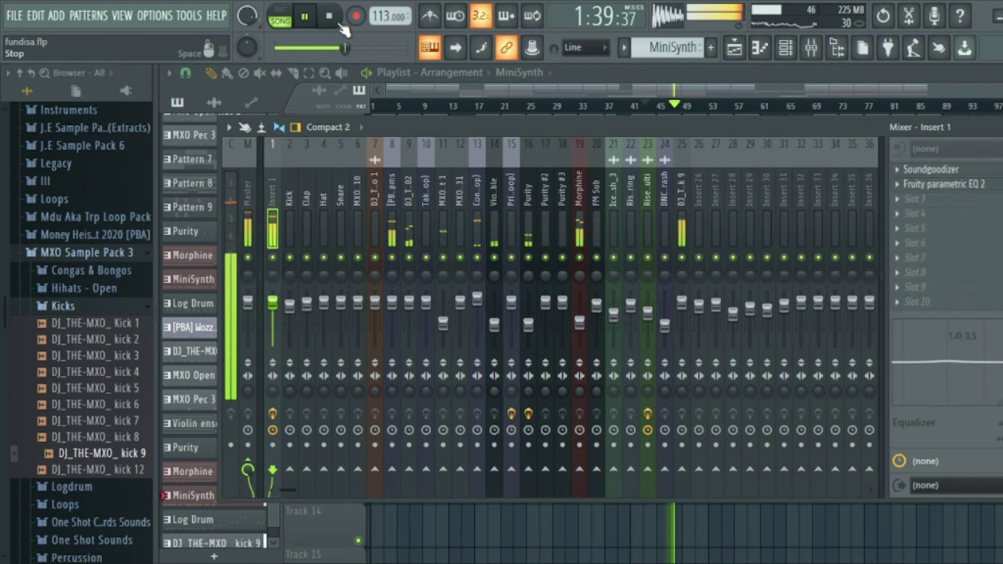
click(329, 15)
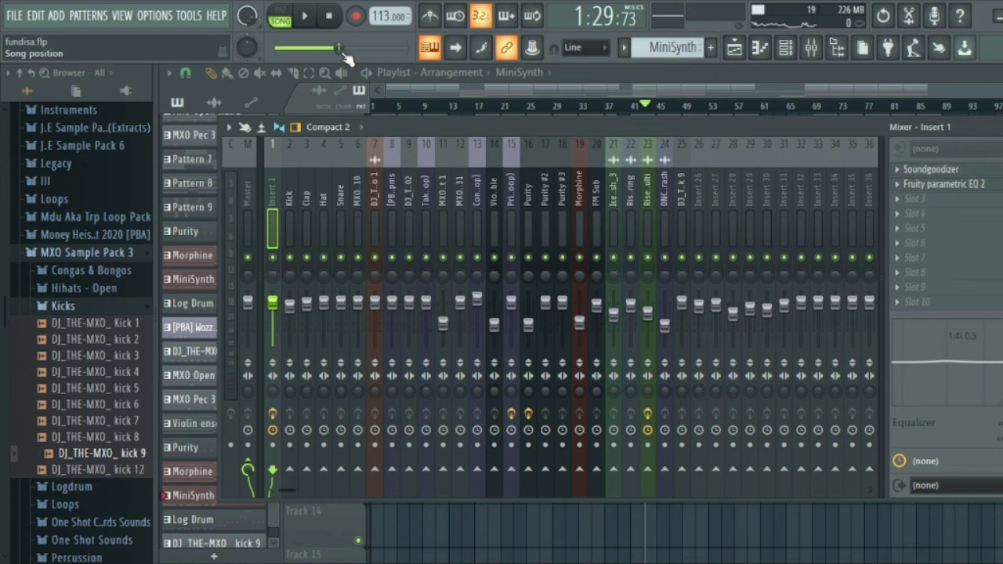
click(310, 22)
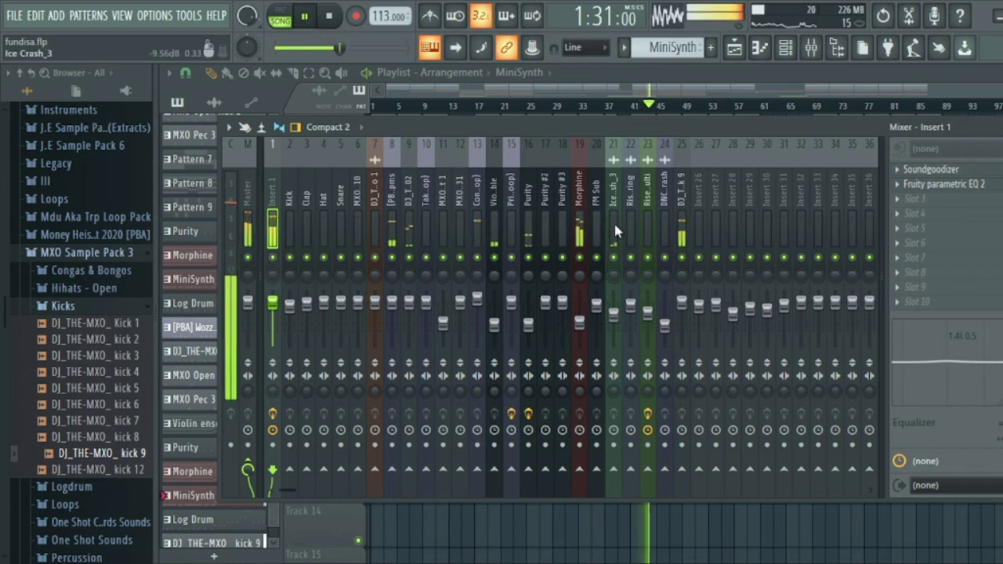
- Add Fruity Reeverb 2 to the Confirm(Loop) mixer track, lower that track's fader, and close the mixer
click(478, 234)
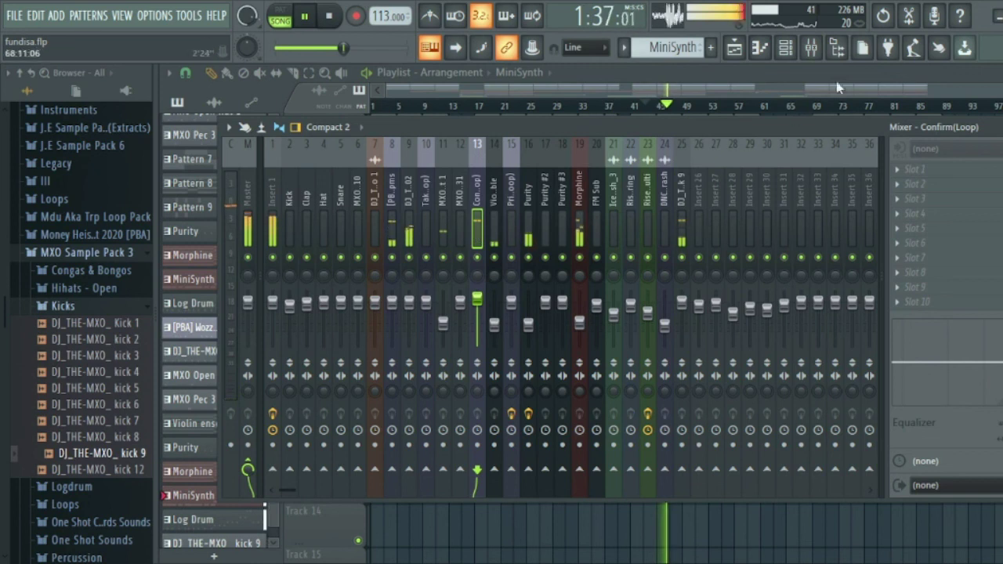
click(888, 49)
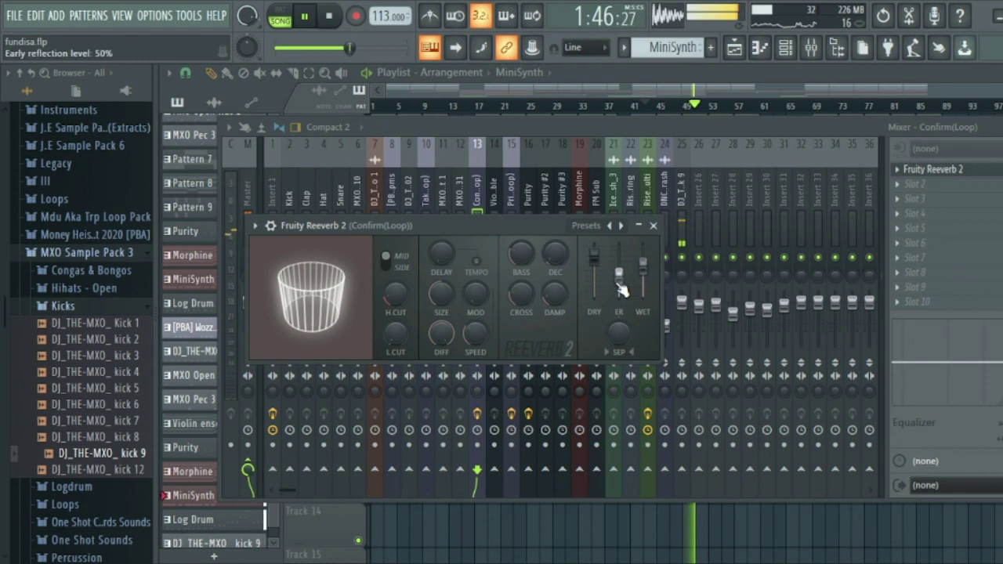
click(656, 227)
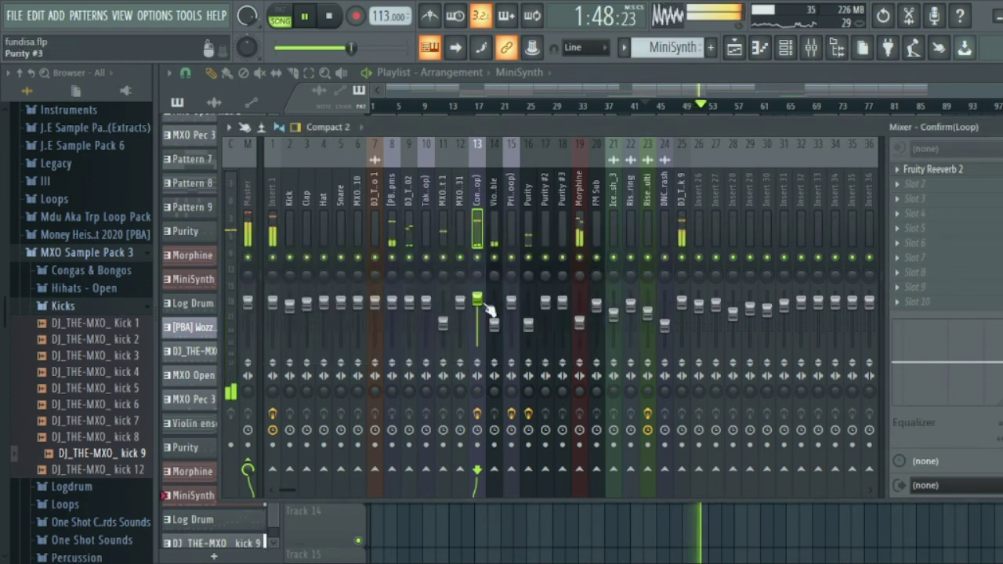
drag(476, 316, 477, 323)
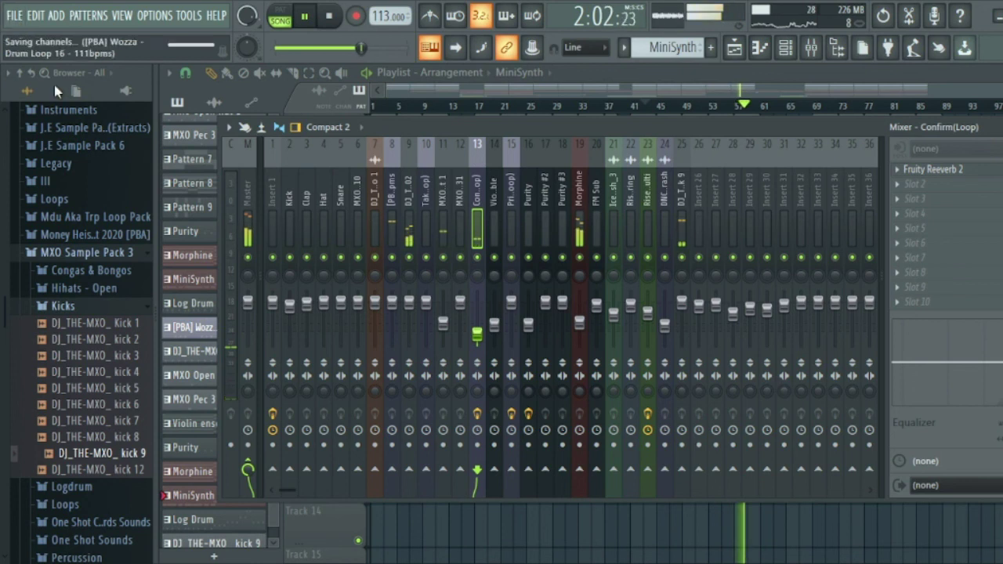
click(997, 126)
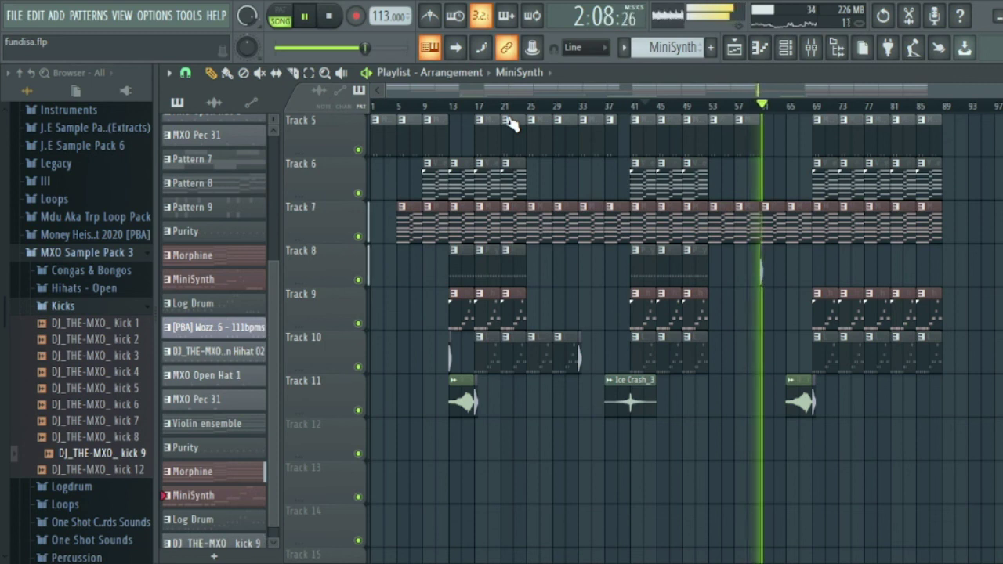
- Examine the finished arrangement in the playlist from Track 1 down to Track 11
click(644, 105)
key(space)
key(space)
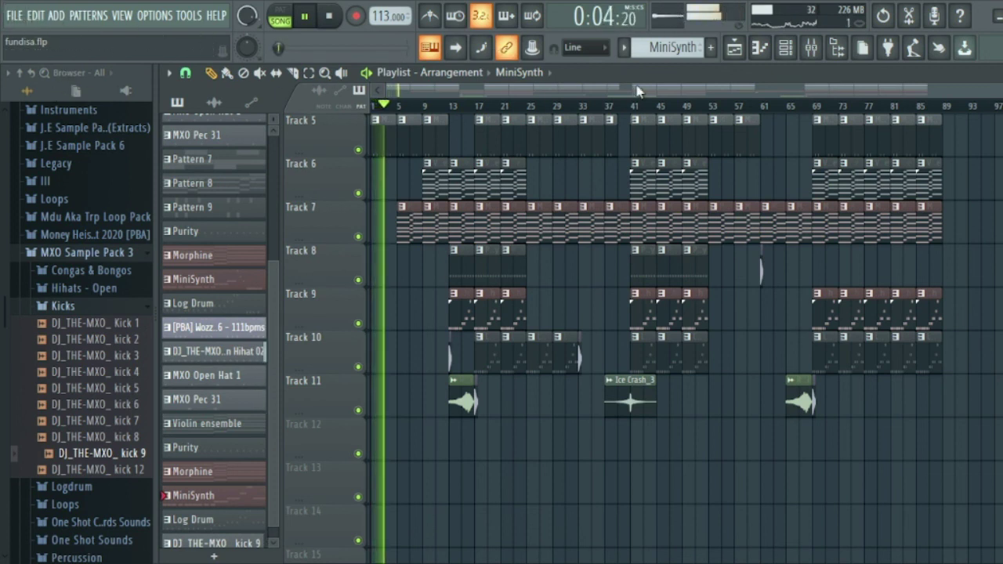
scroll(392, 117, up, 2)
click(330, 20)
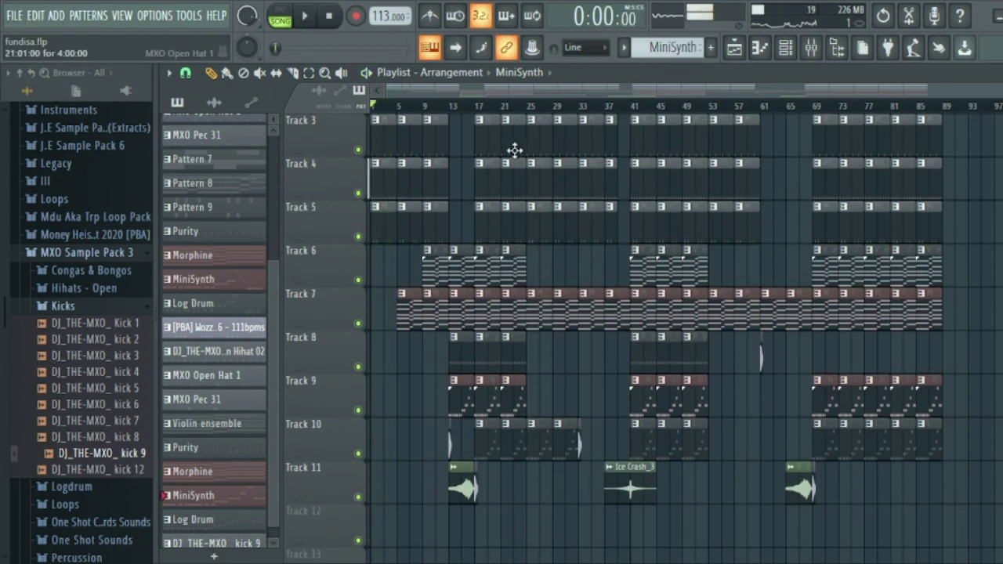
scroll(525, 150, up, 2)
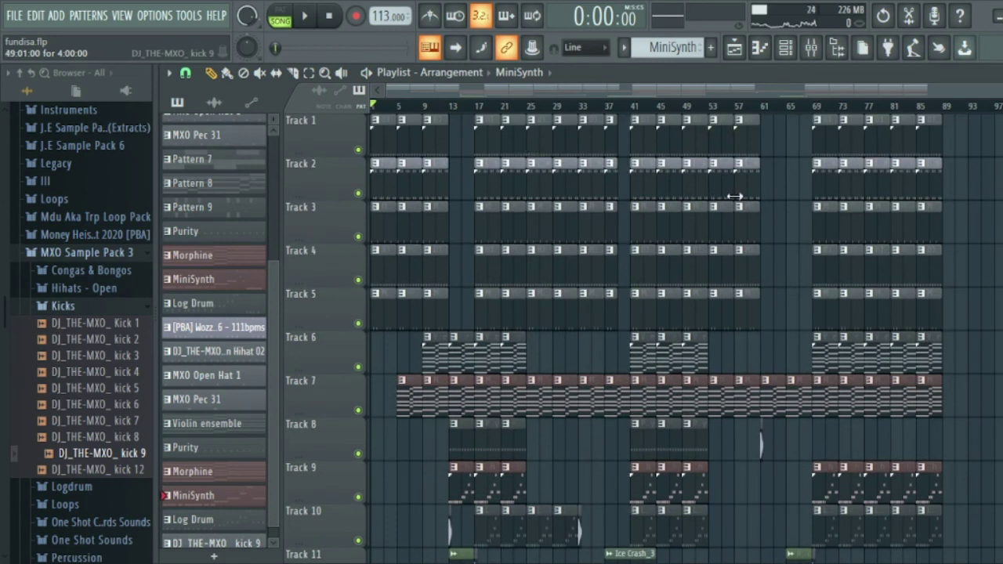
scroll(753, 211, down, 5)
scroll(752, 210, up, 5)
scroll(741, 188, down, 6)
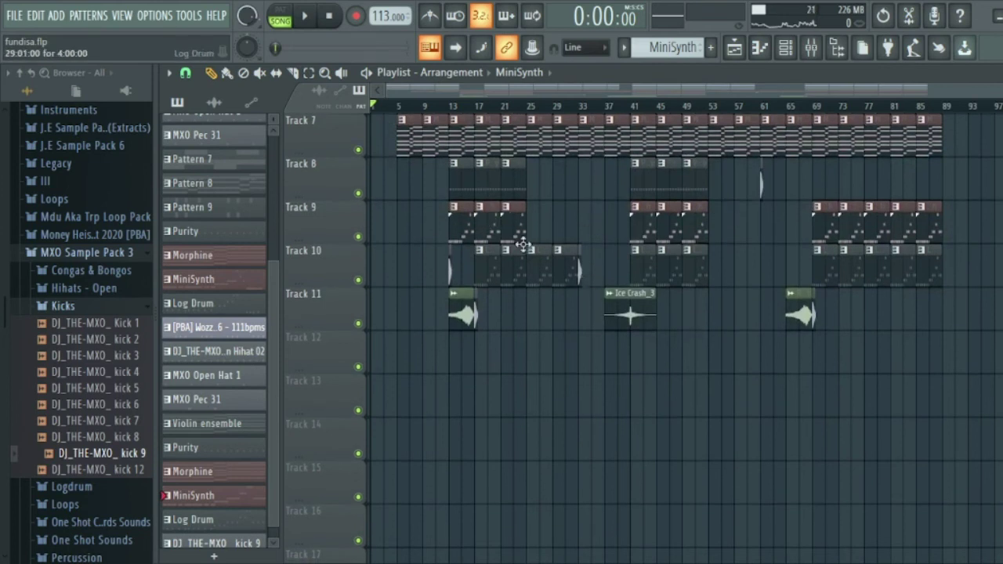
scroll(524, 244, up, 6)
- Play the song from the start and view the DJ_THE-MXO_ kick 9 pattern's notes in the piano roll
click(305, 17)
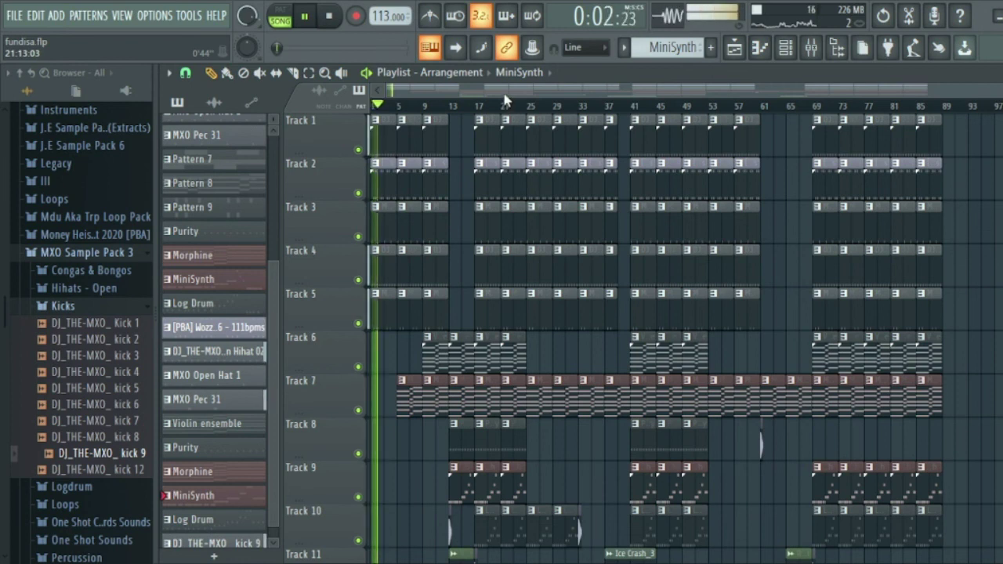
click(380, 134)
double_click(397, 145)
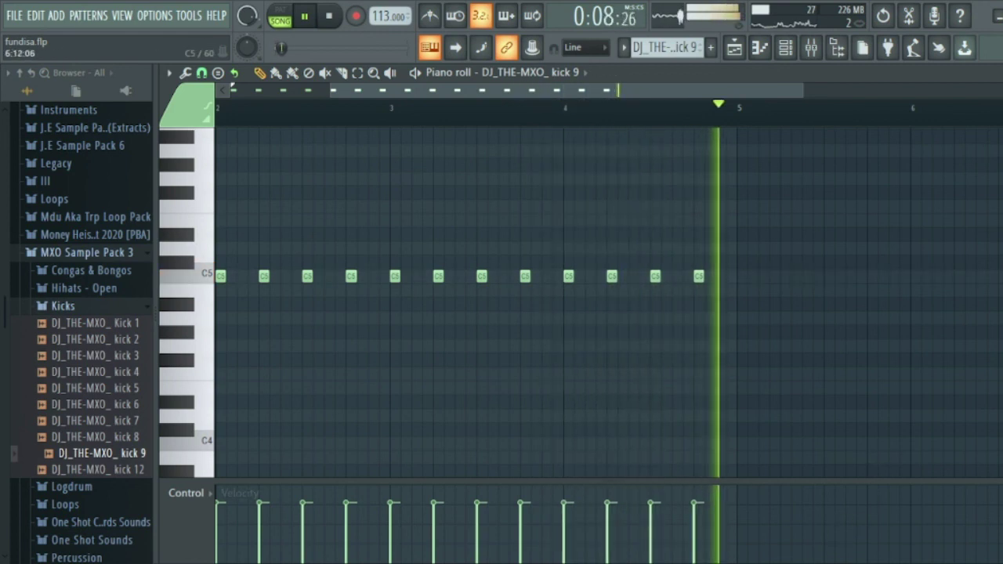
key(Escape)
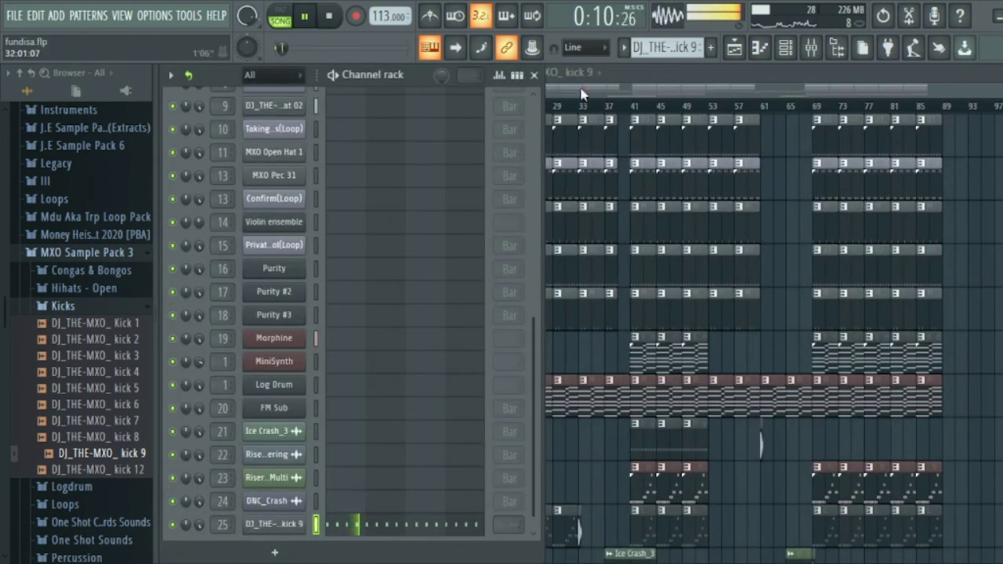
key(Escape)
- View the notes of the [PBA] Wozza - Drum Loop 16 pattern in the piano roll, and return to the playlist
double_click(410, 173)
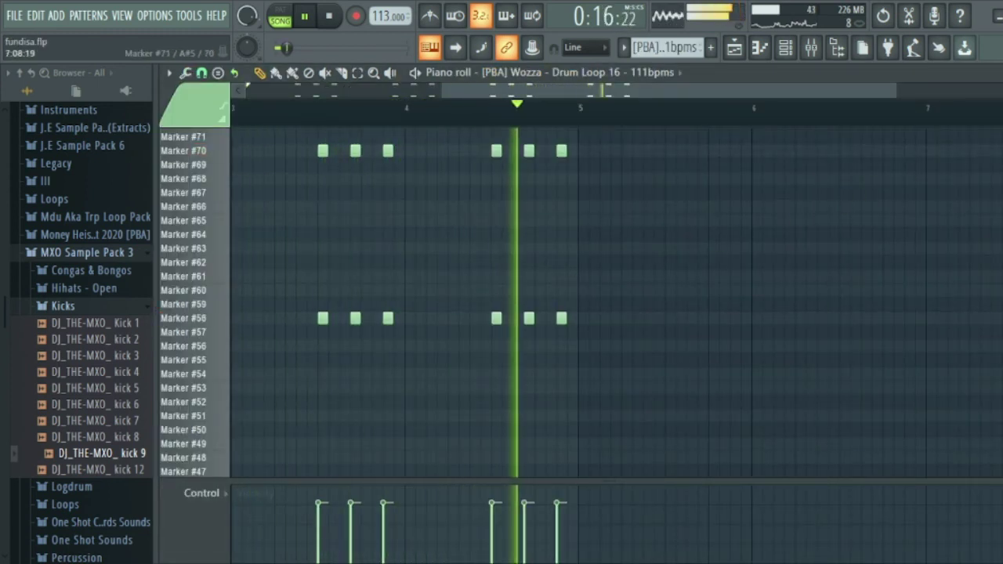
key(Escape)
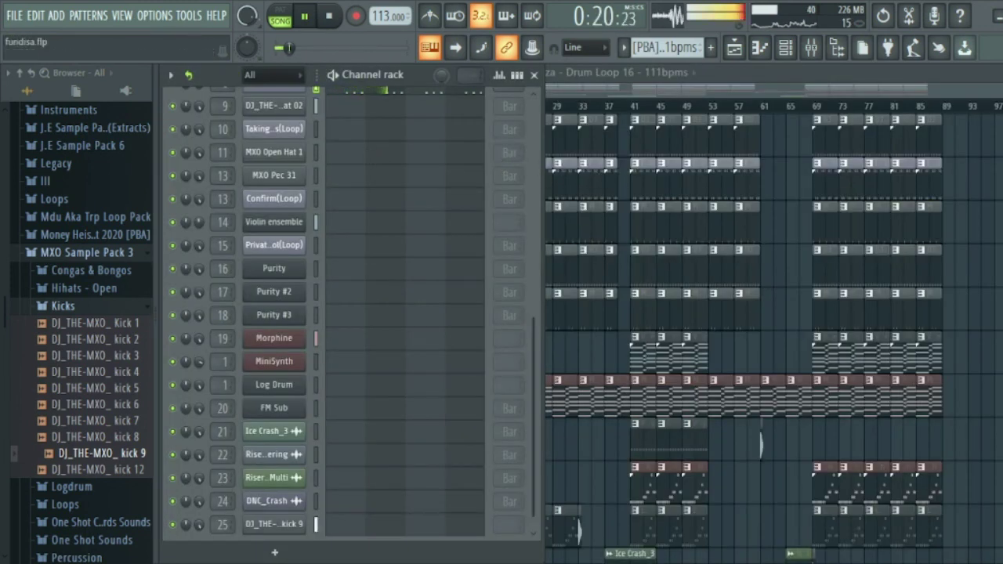
click(534, 74)
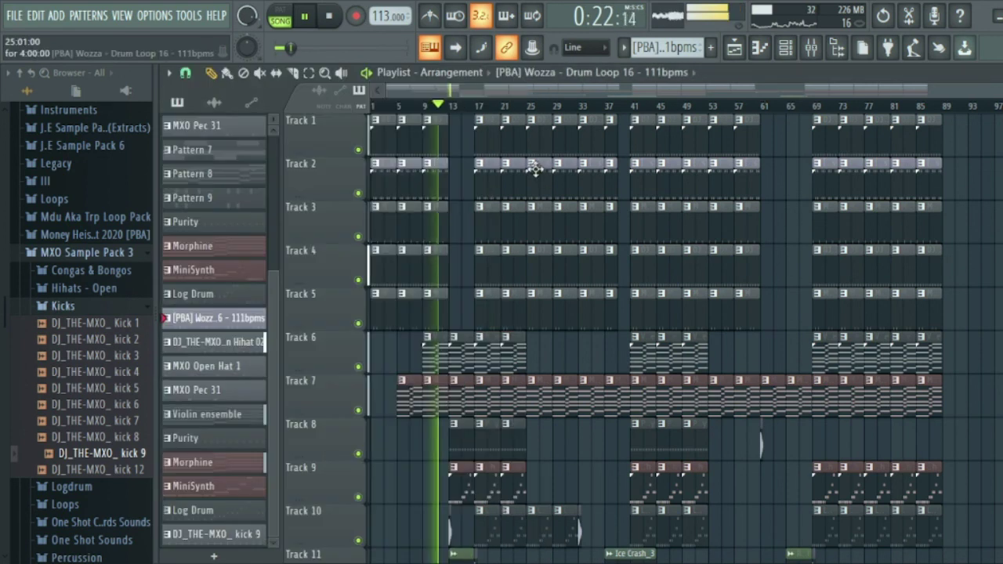
- View the chord notes of the Morphine pattern in the piano roll during playback
scroll(459, 208, down, 2)
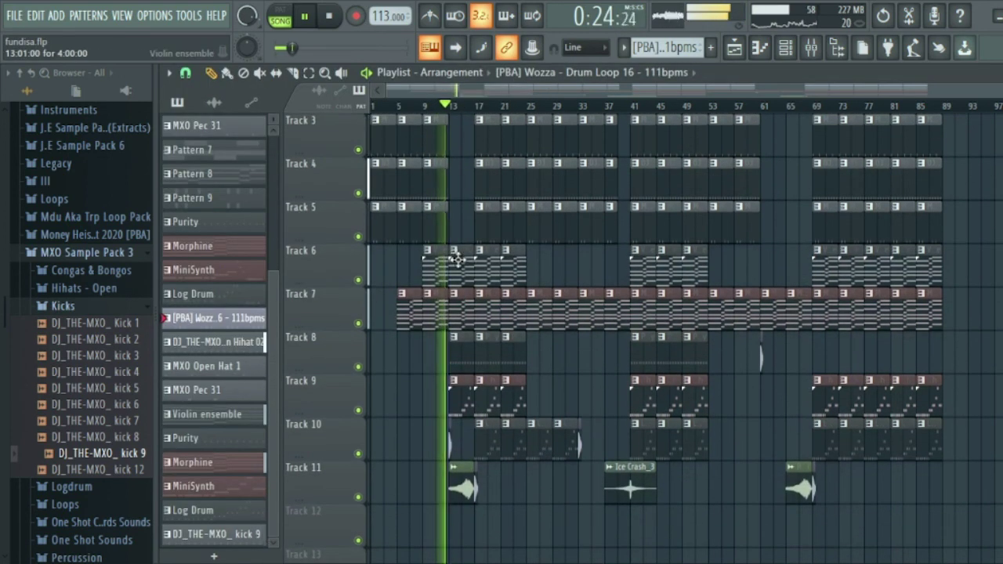
click(455, 281)
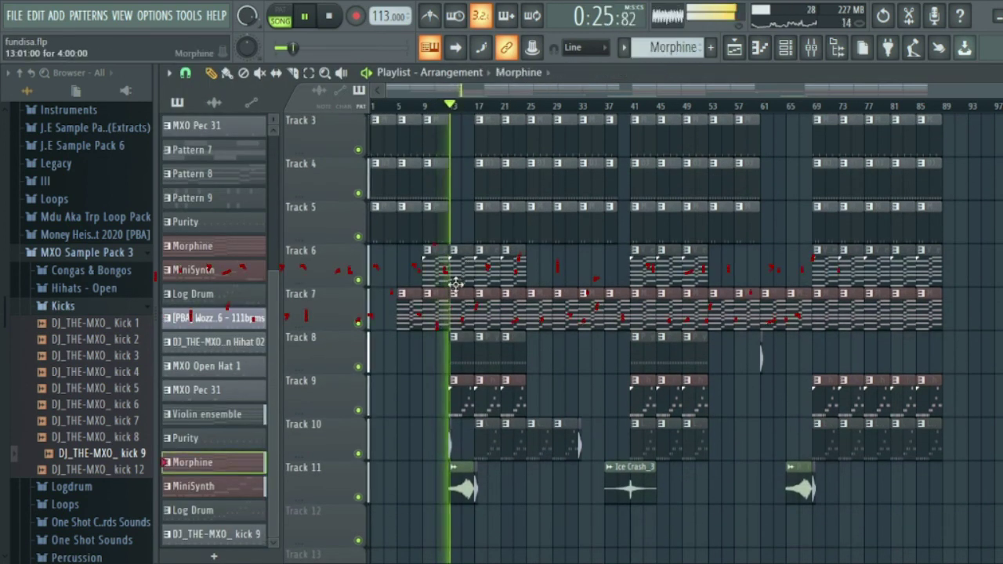
double_click(455, 281)
scroll(682, 150, down, 4)
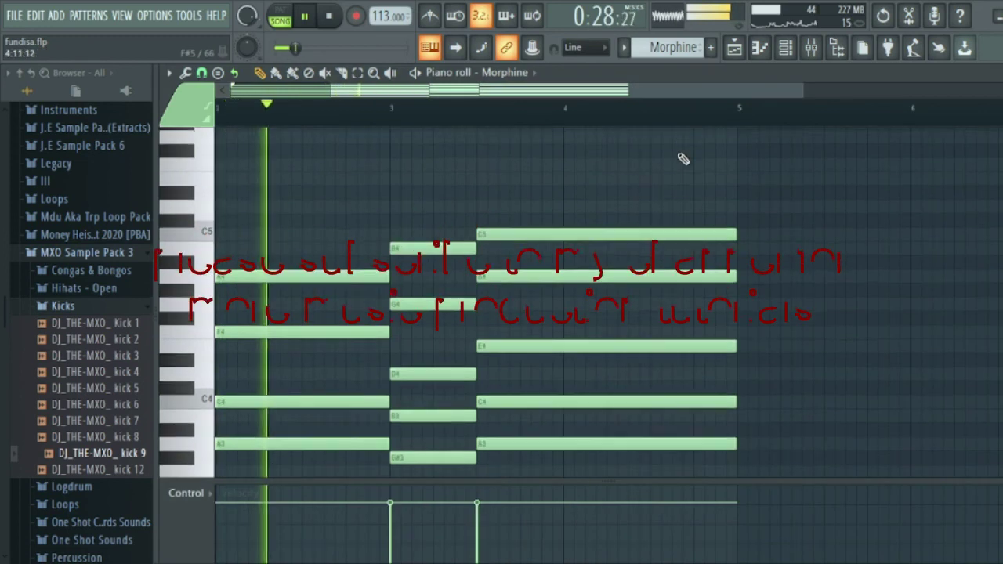
scroll(678, 152, up, 1)
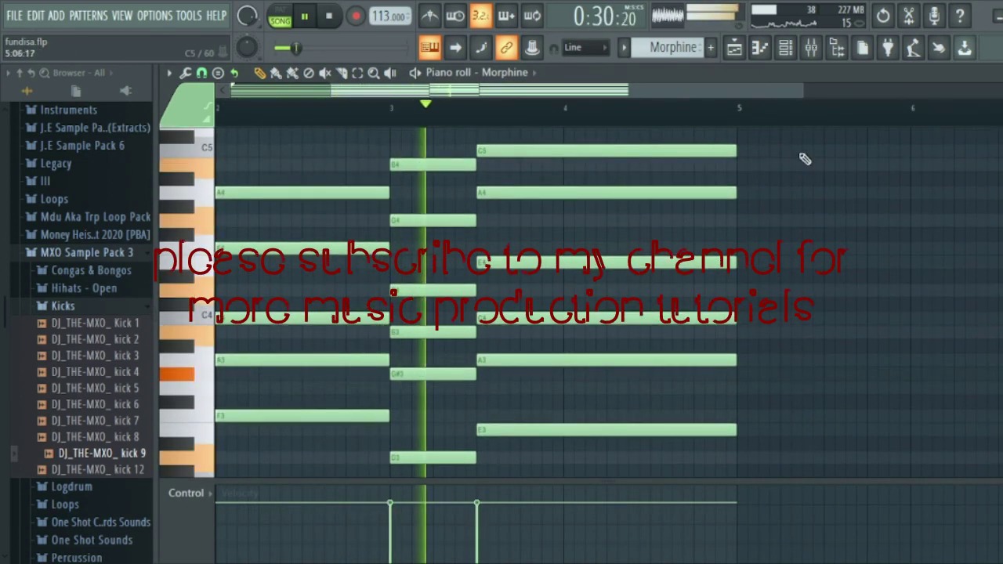
scroll(836, 229, down, 3)
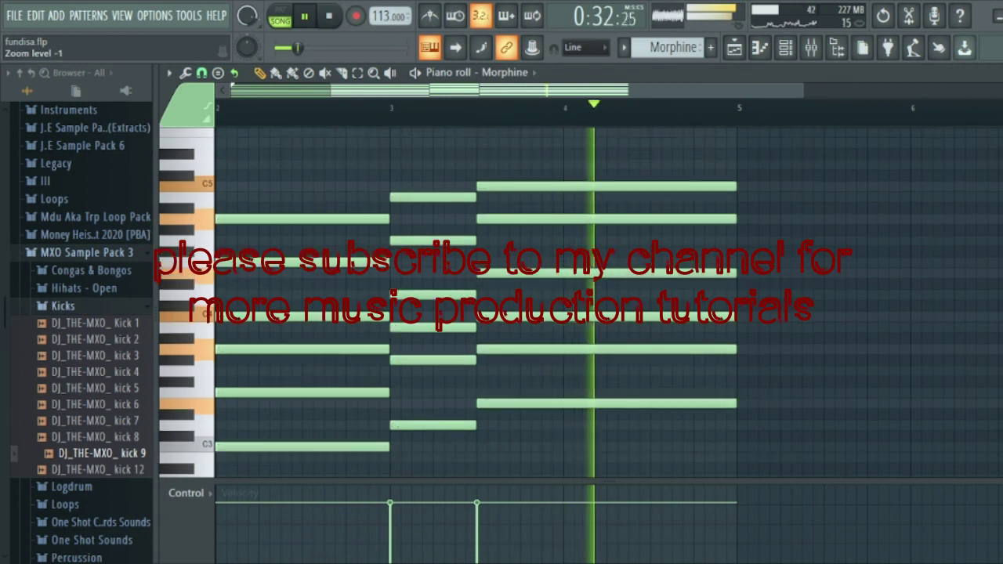
scroll(835, 229, down, 1)
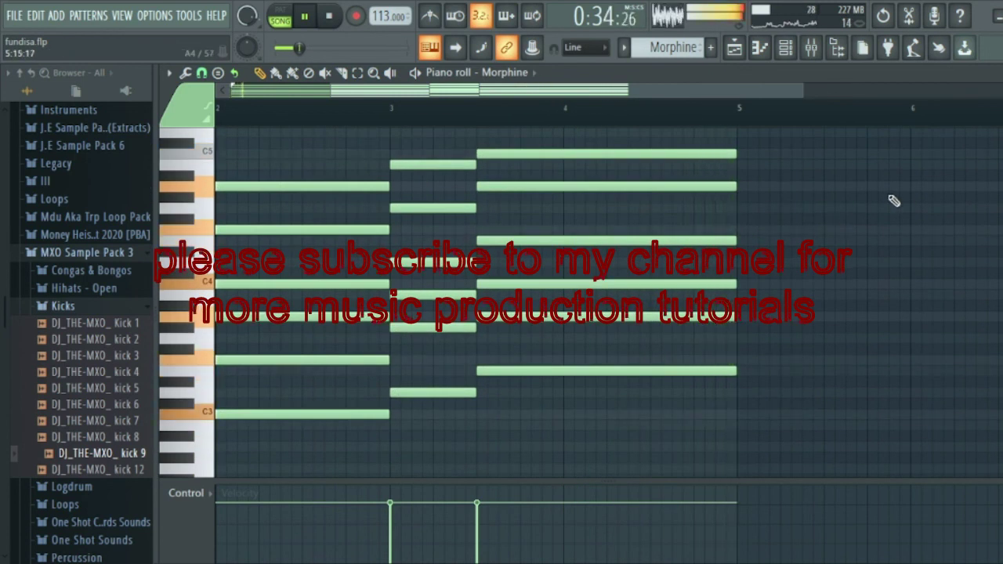
- Close the Morphine pattern's piano roll, view the pattern's channels in the channel rack, and return to the playlist
click(989, 87)
click(536, 73)
click(785, 49)
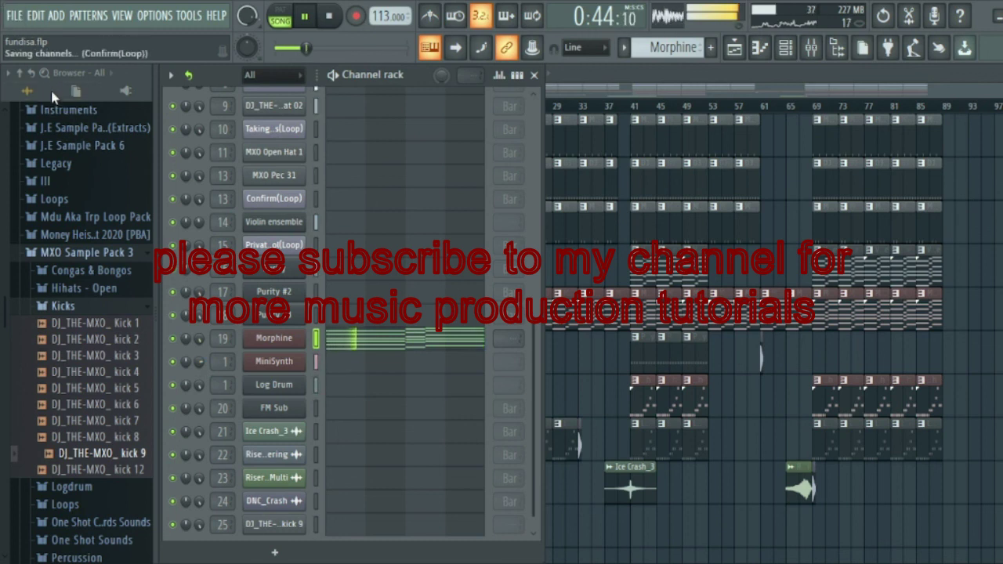
click(629, 100)
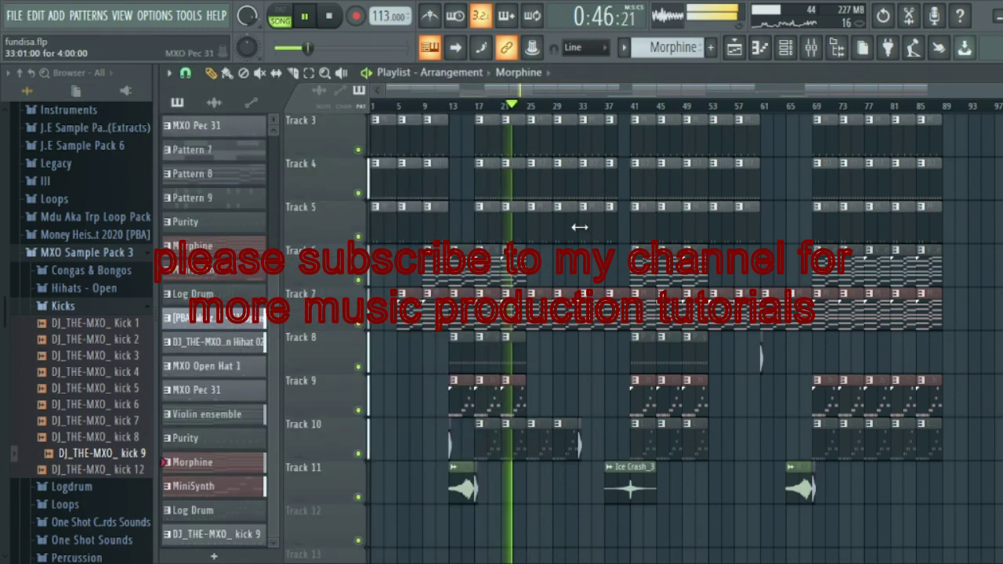
- Place DNC_Crash clips at bar 25 on Track 9, bar 53 on Track 10 and bar 89 on Track 8, and lengthen Track 7's last Morphine clip
scroll(578, 224, down, 1)
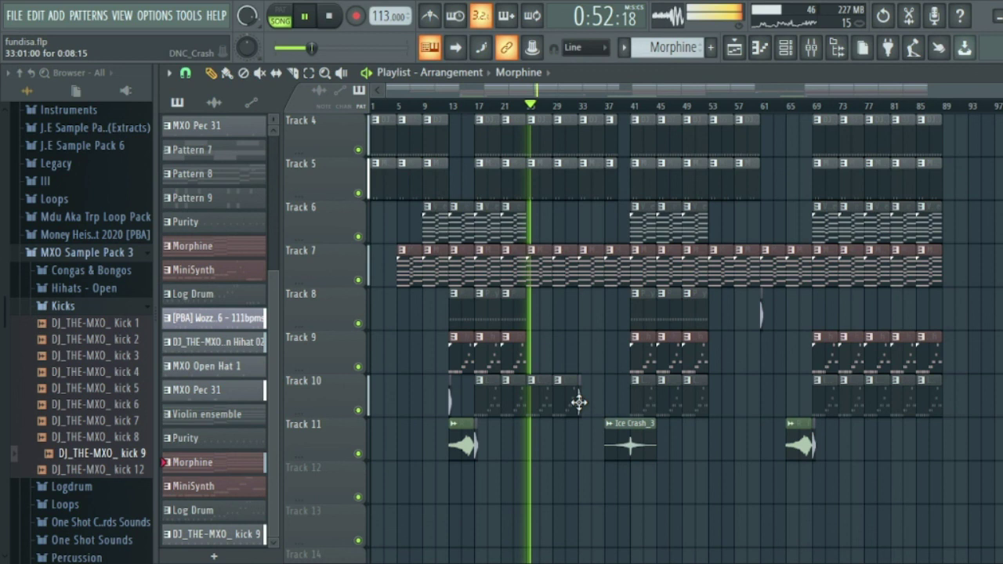
click(519, 398)
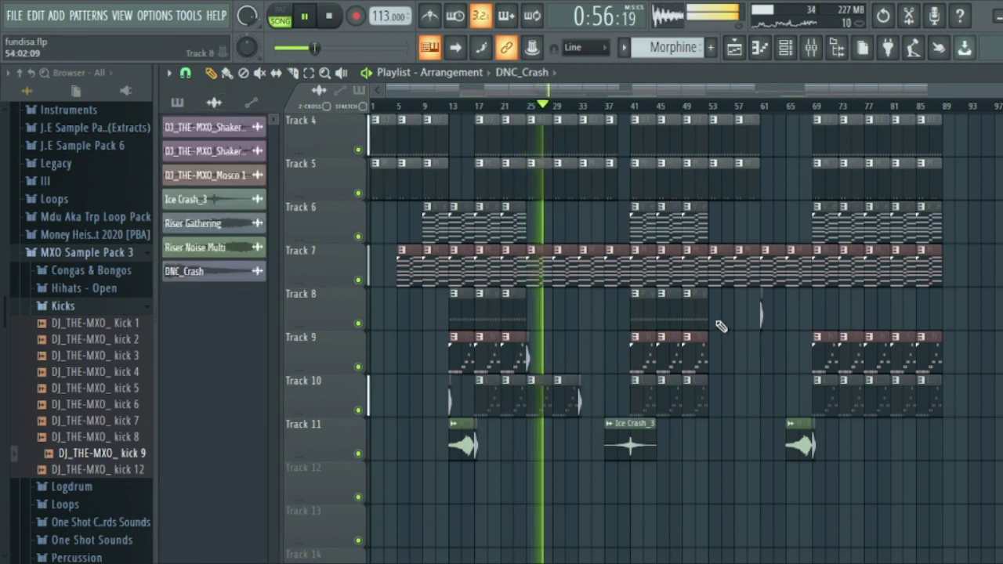
scroll(690, 363, down, 1)
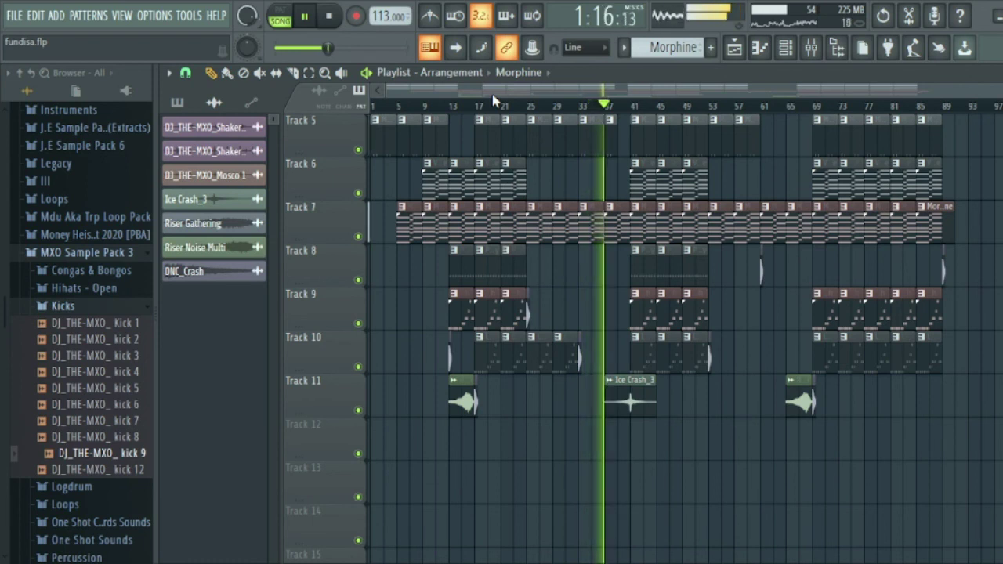
scroll(619, 202, up, 1)
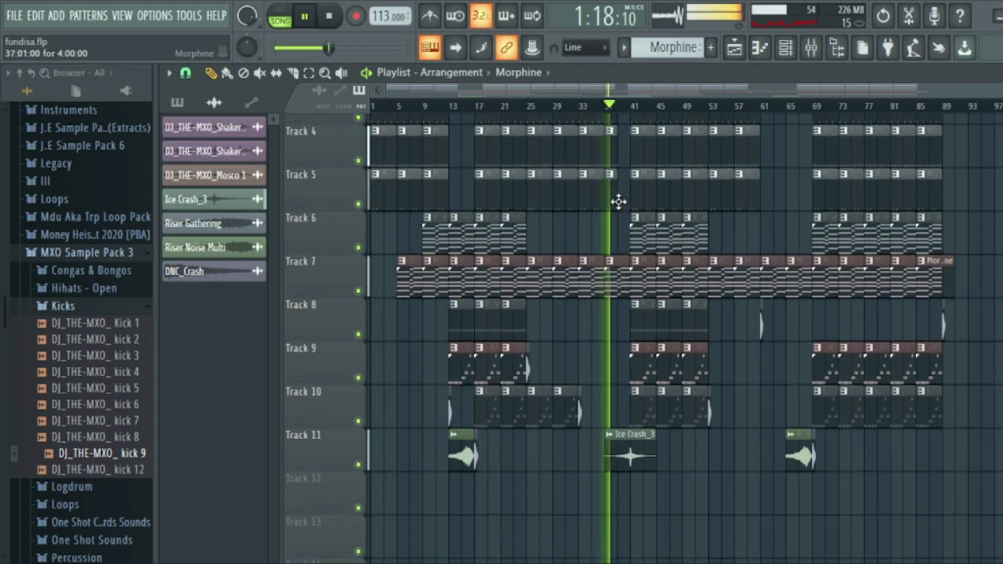
scroll(618, 202, up, 1)
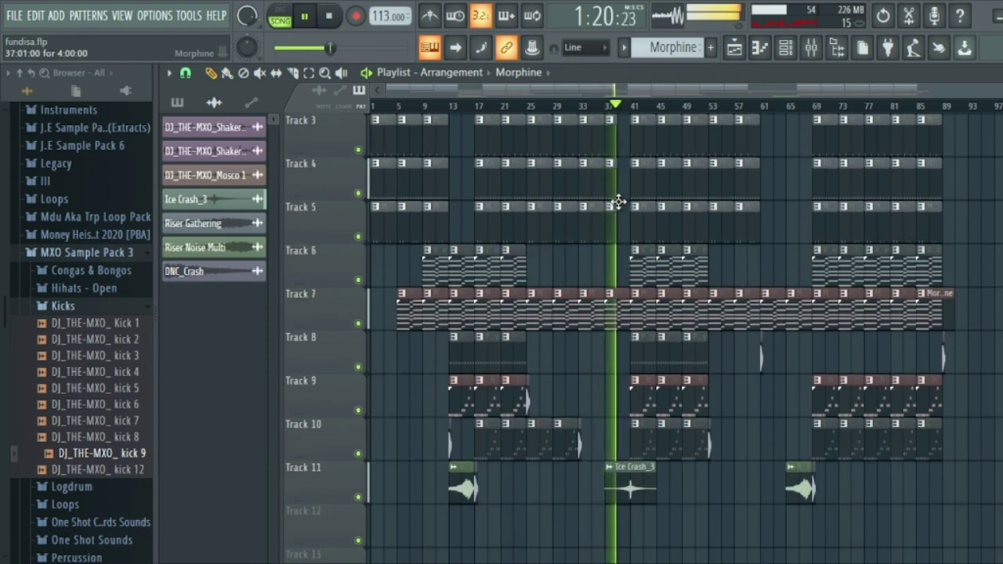